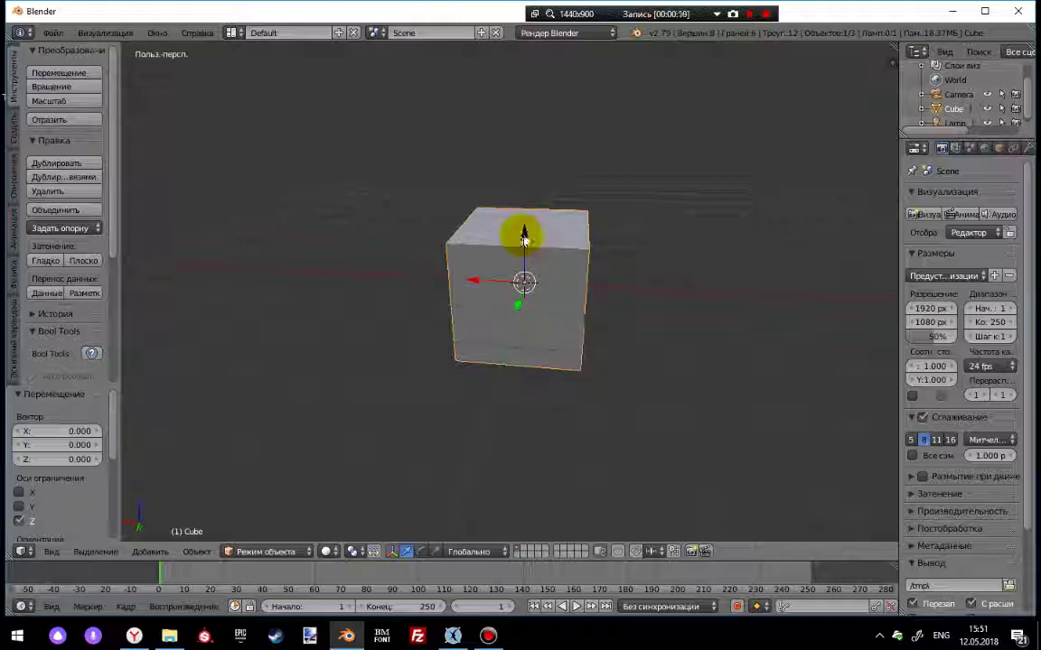
- Move the cube up about 1.08 units along the Z axis
{"action": "left_click_drag", "start_coordinate": [524, 237], "coordinate": [539, 172]}
{"action": "middle_click_drag", "start_coordinate": [383, 328], "coordinate": [506, 318]}
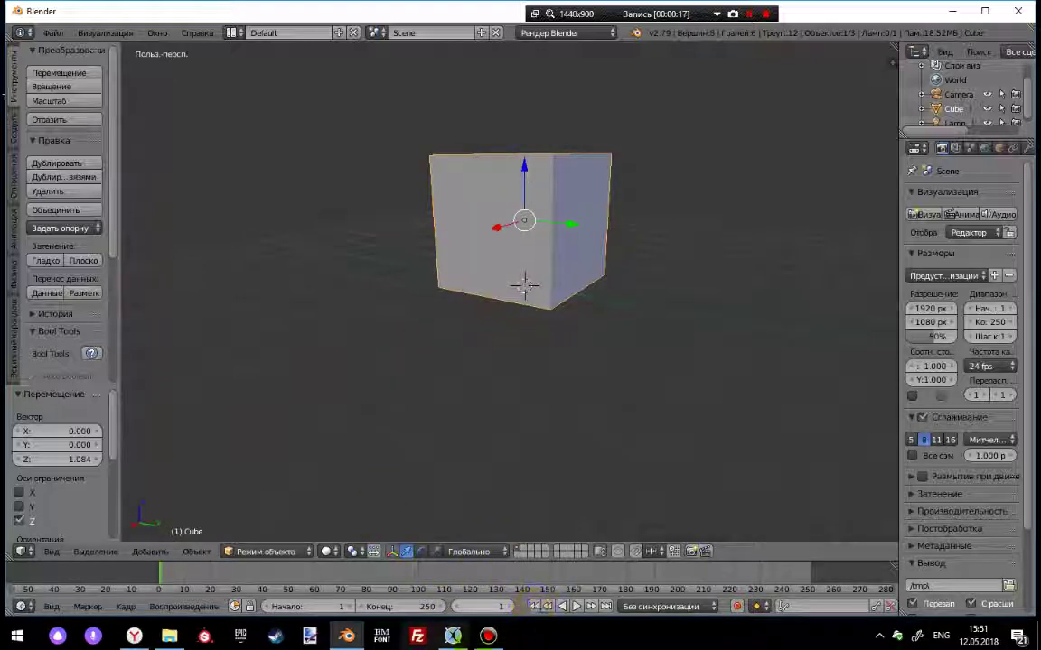
- Switch to OpenSpace3D Editor and add a kinematic named "open" to the "Движение тел" group
{"action": "left_click", "coordinate": [452, 636]}
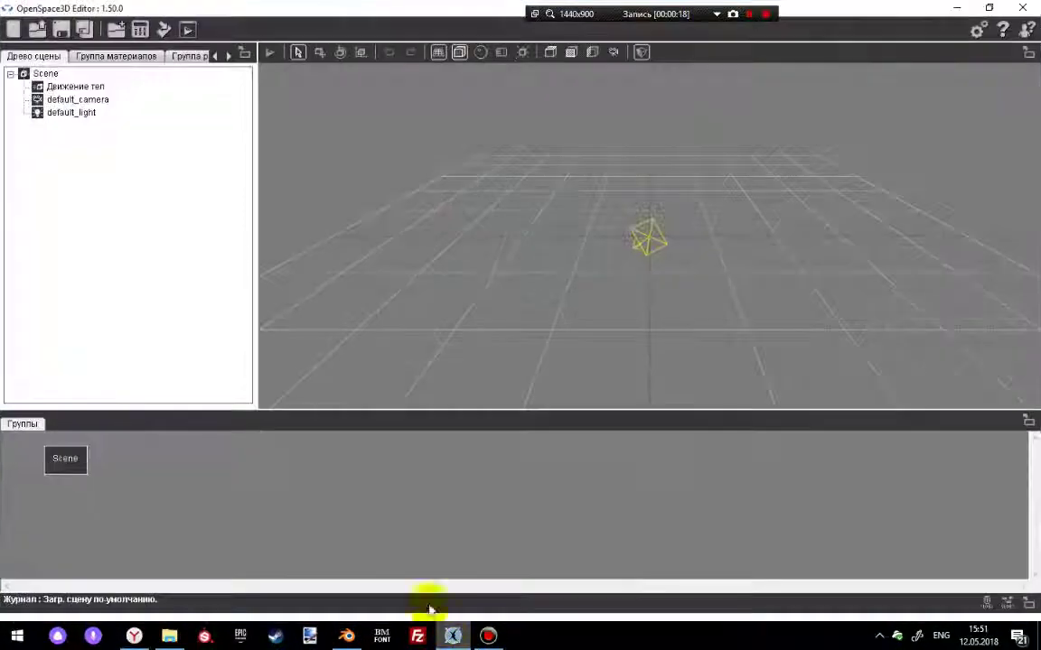
{"action": "left_click", "coordinate": [569, 14]}
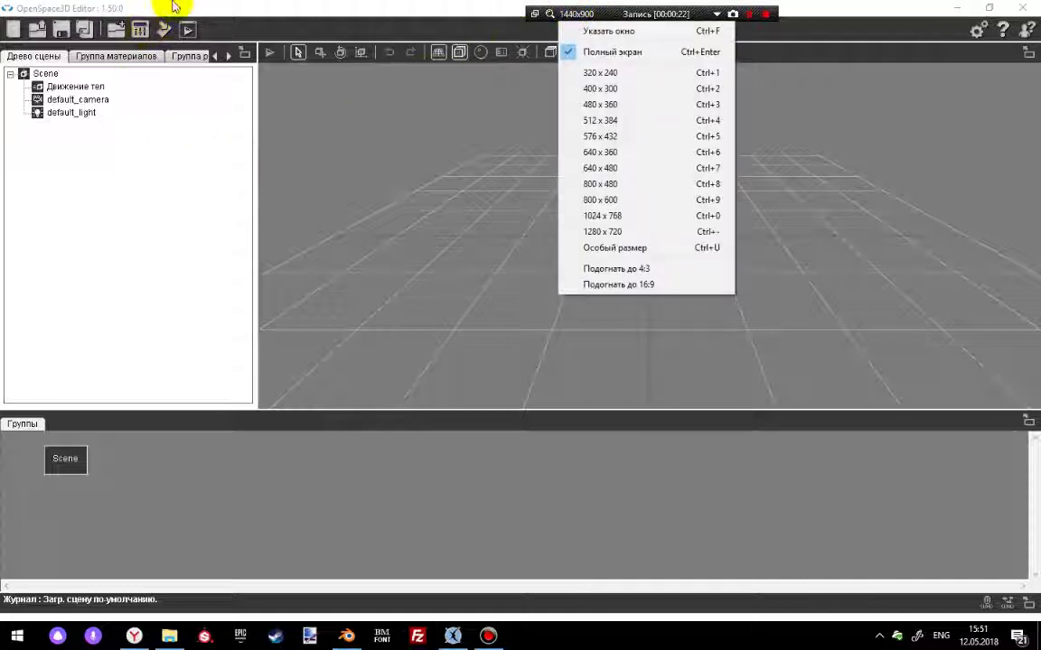
{"action": "left_click", "coordinate": [246, 20]}
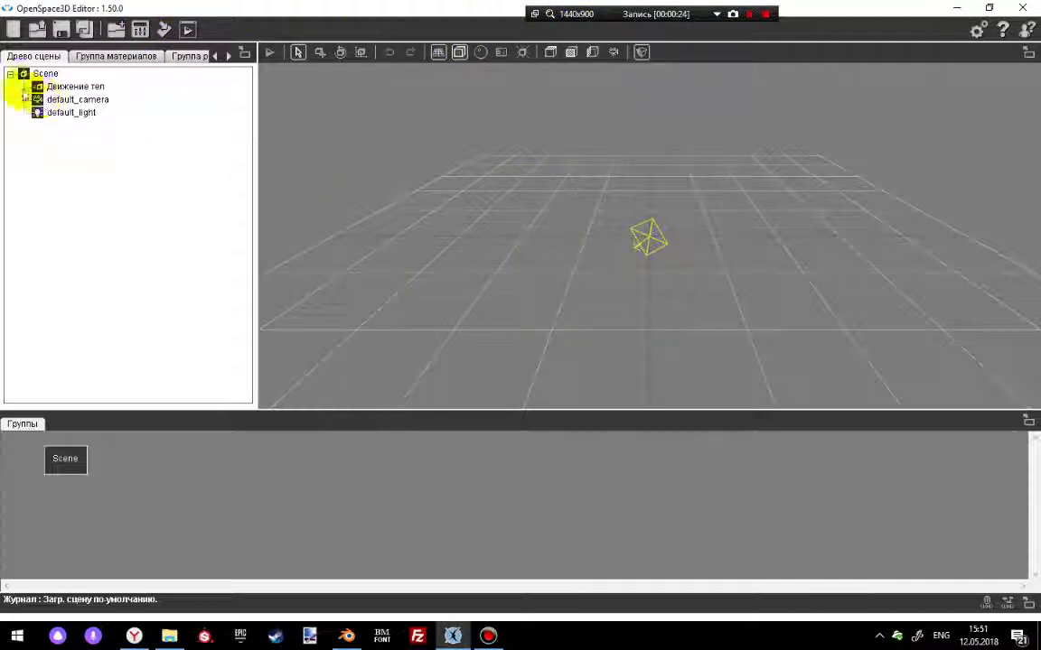
{"action": "right_click", "coordinate": [39, 78]}
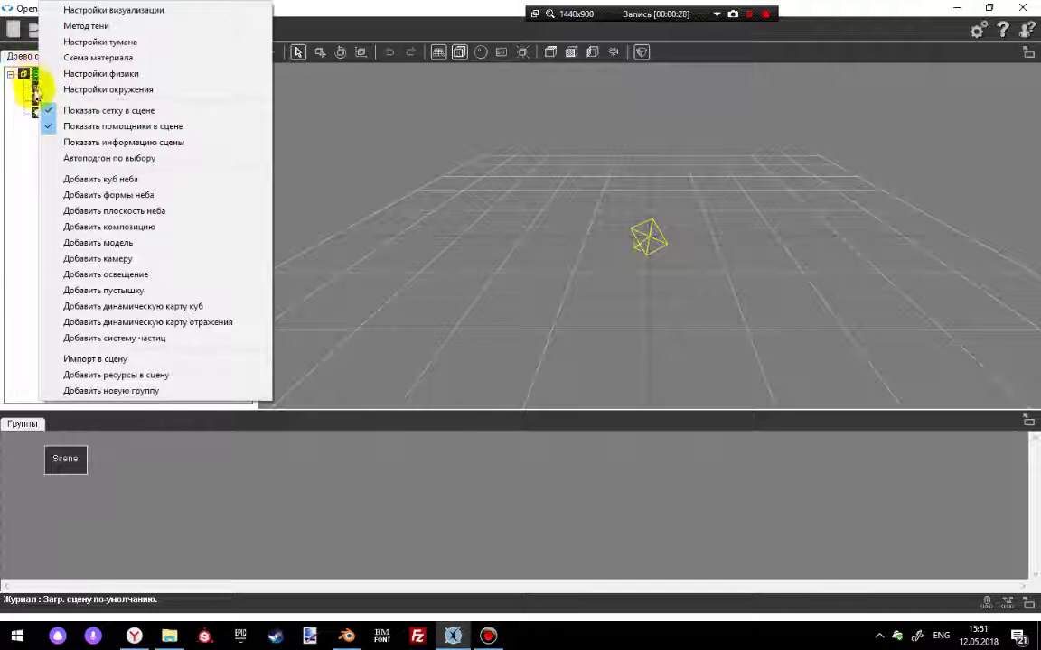
{"action": "left_click", "coordinate": [72, 87]}
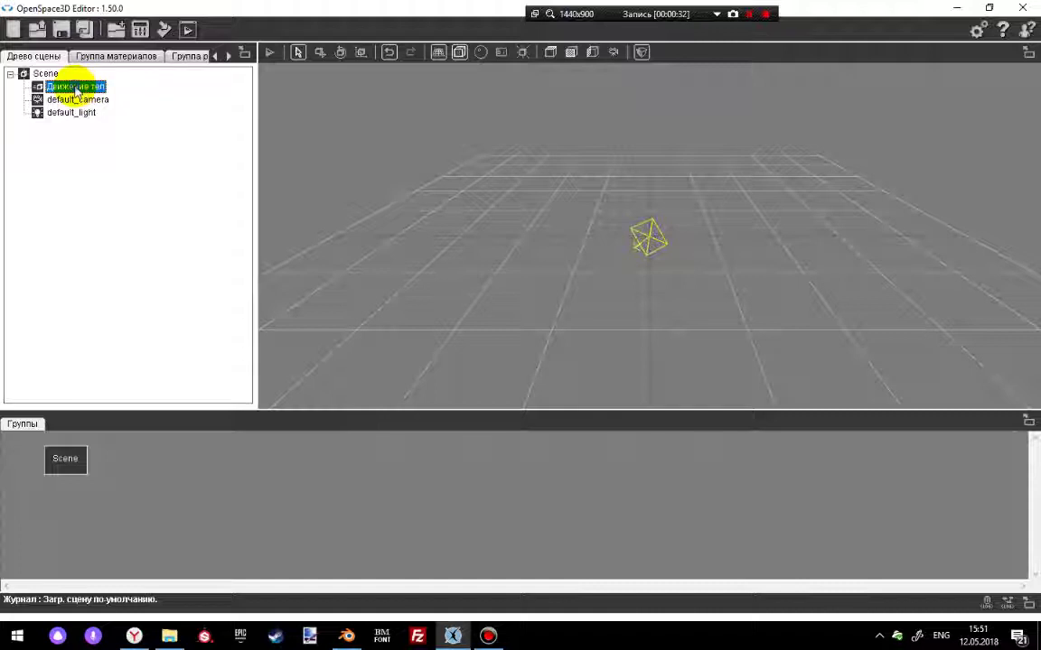
{"action": "right_click", "coordinate": [76, 90]}
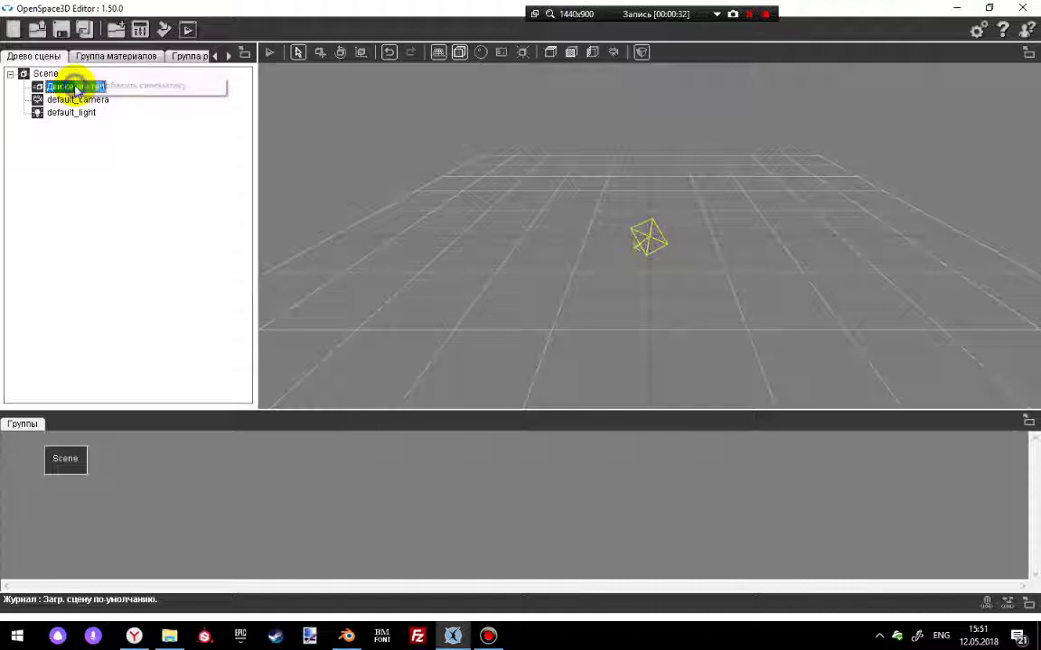
{"action": "left_click", "coordinate": [131, 86]}
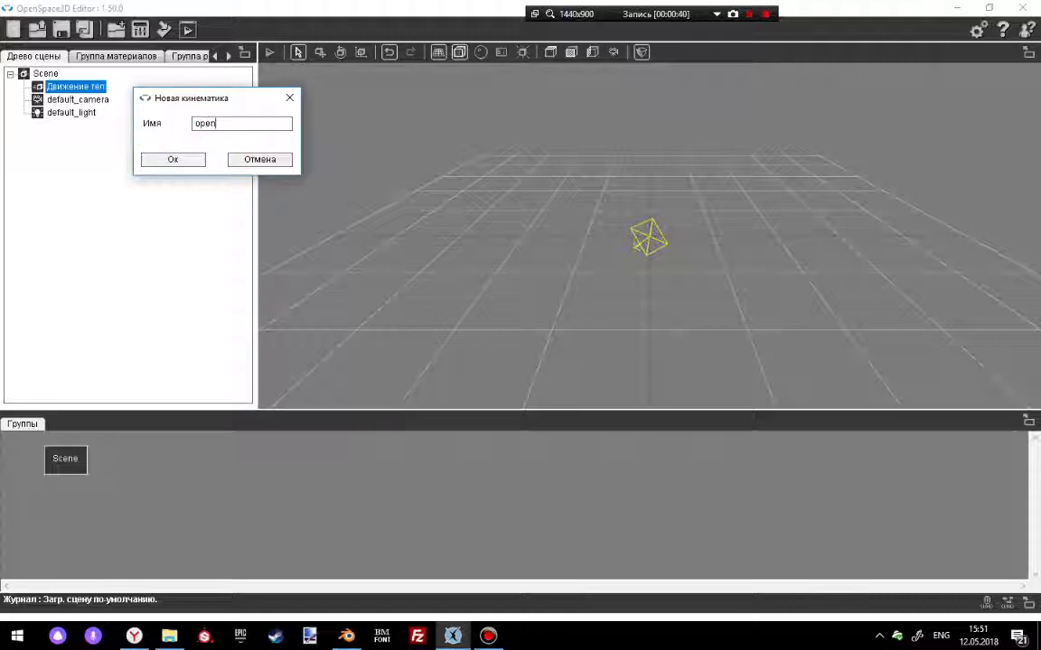
{"action": "left_click", "coordinate": [170, 159]}
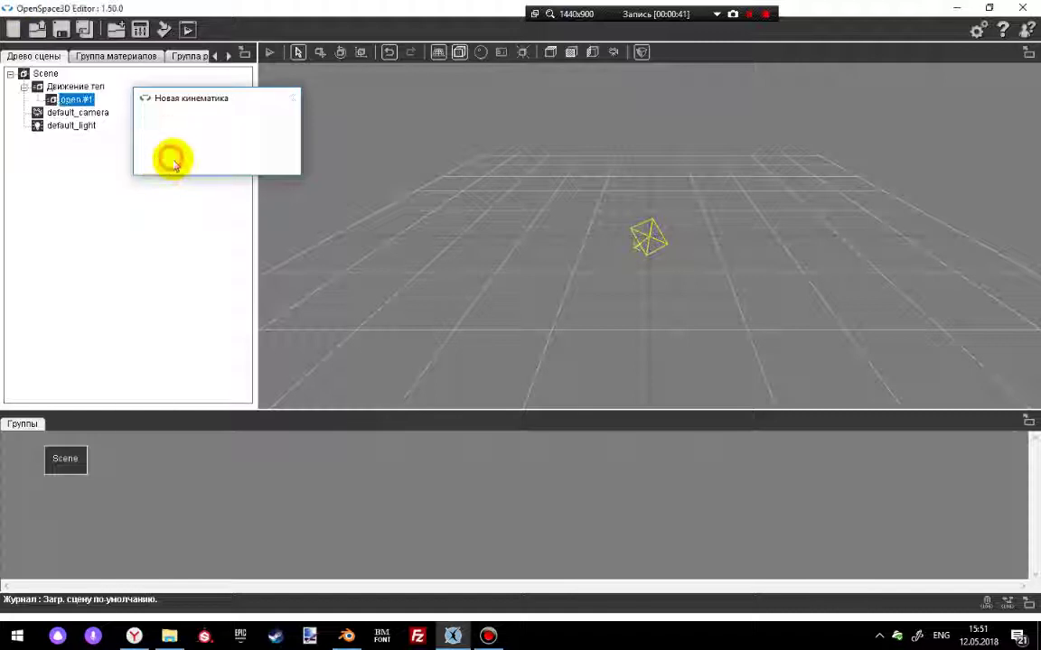
- Add a second kinematic named "close" to the "Движение тел" group
{"action": "right_click", "coordinate": [74, 88]}
{"action": "left_click", "coordinate": [131, 88]}
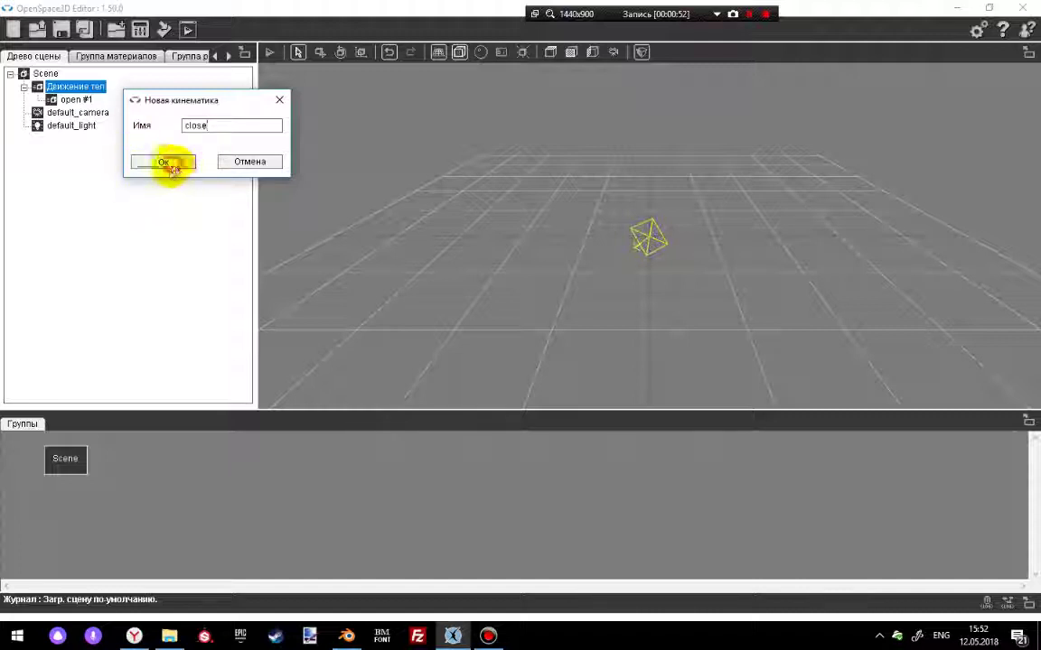
{"action": "left_click", "coordinate": [171, 166]}
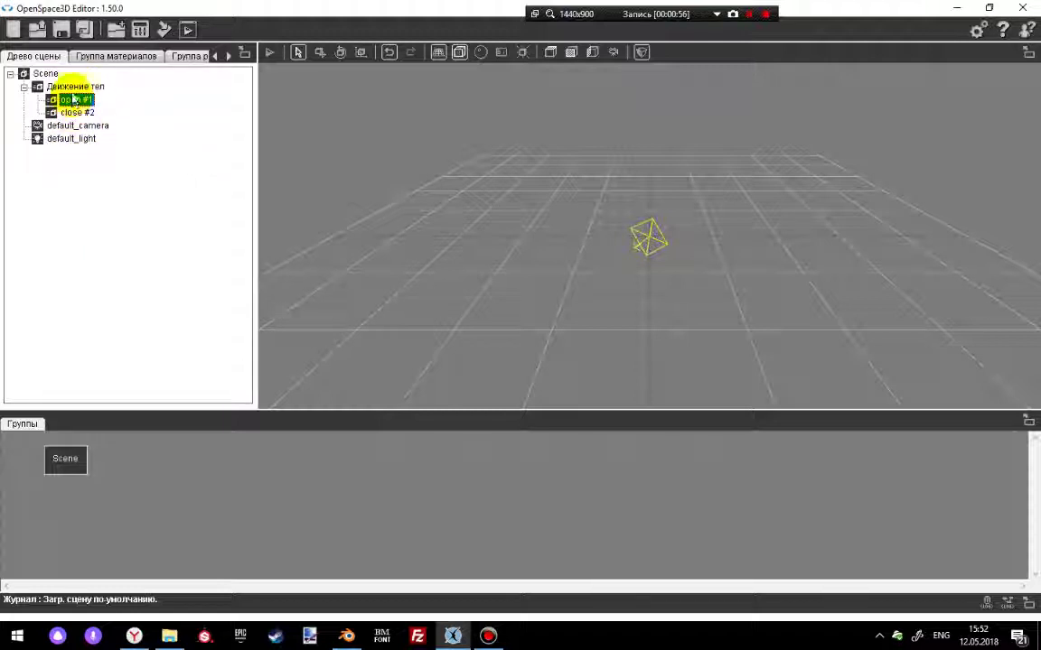
- Open the animation settings of the "open" kinematic and examine the list of animations available for a key, without choosing one
{"action": "right_click", "coordinate": [75, 104]}
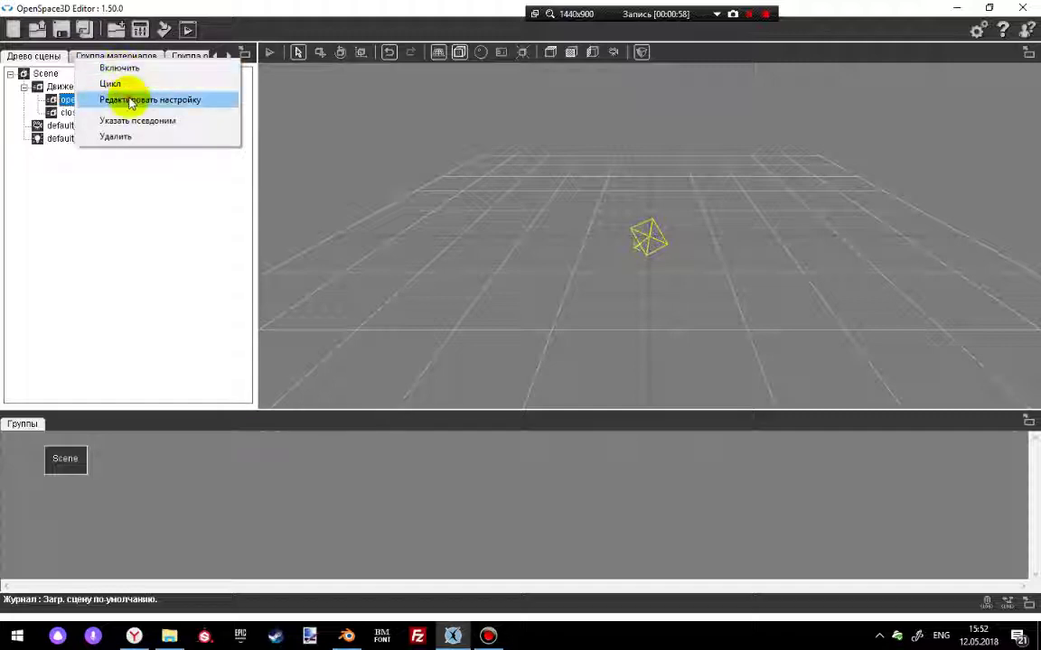
{"action": "left_click", "coordinate": [133, 100]}
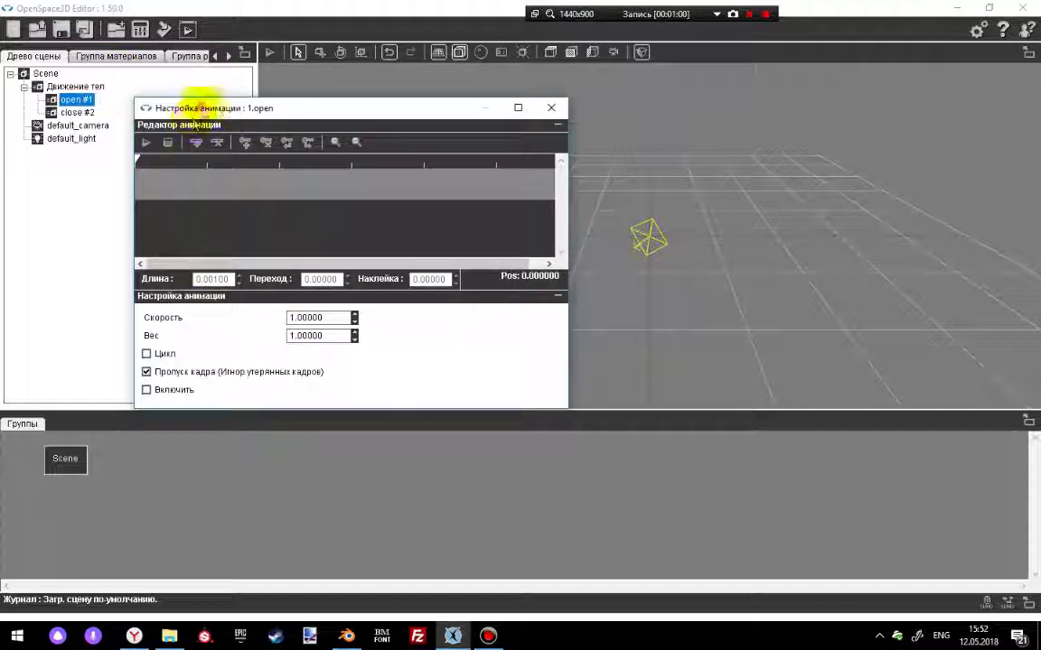
{"action": "mouse_move", "coordinate": [194, 108]}
{"action": "left_mouse_down"}
{"action": "mouse_move", "coordinate": [390, 94]}
{"action": "mouse_move", "coordinate": [337, 79]}
{"action": "left_mouse_up"}
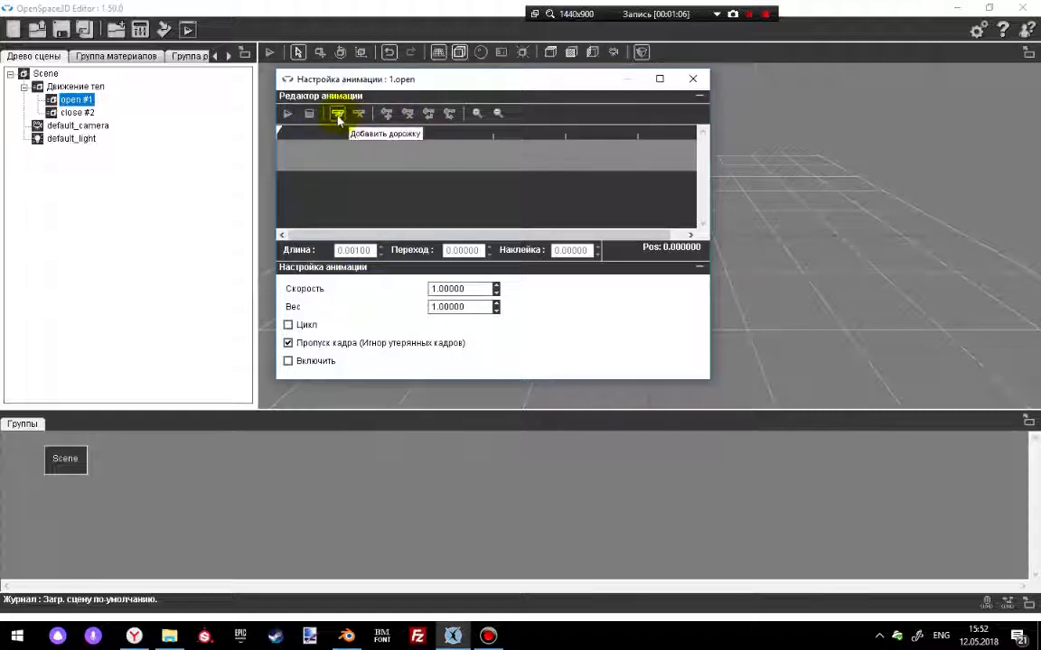
{"action": "left_click", "coordinate": [387, 115]}
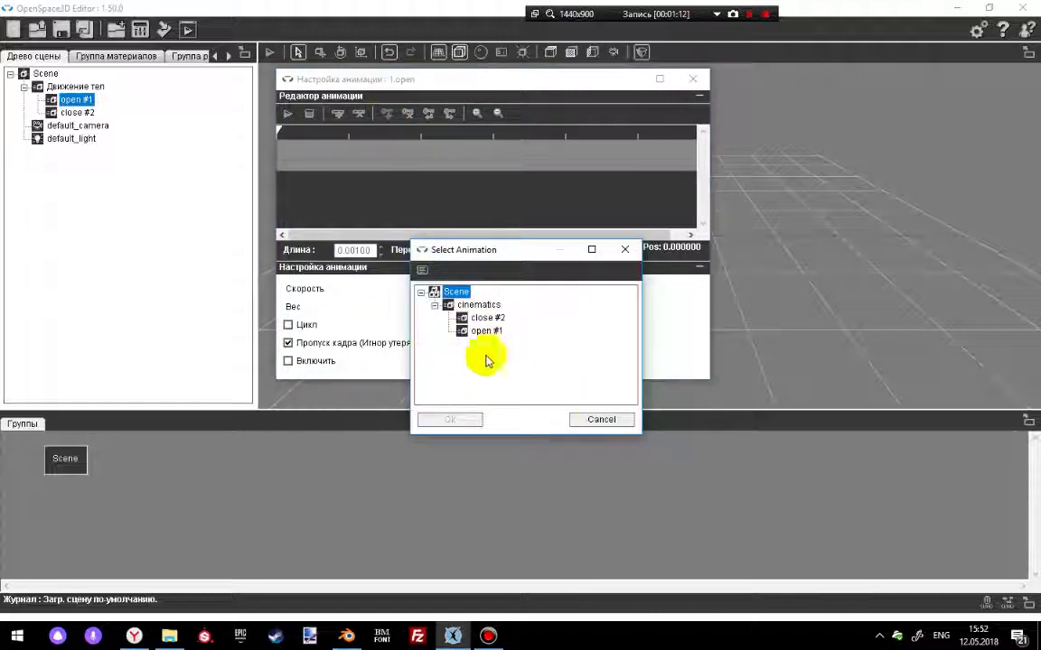
{"action": "left_click", "coordinate": [603, 421]}
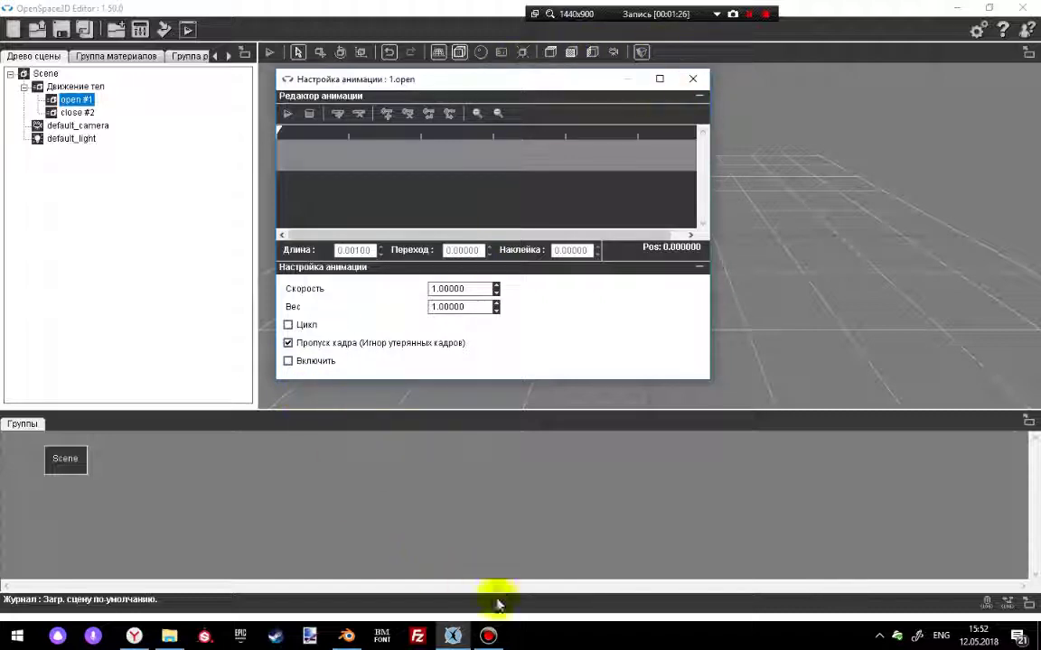
- Switch back to Blender and put the cube into edit mode with face selection
{"action": "left_click", "coordinate": [346, 636]}
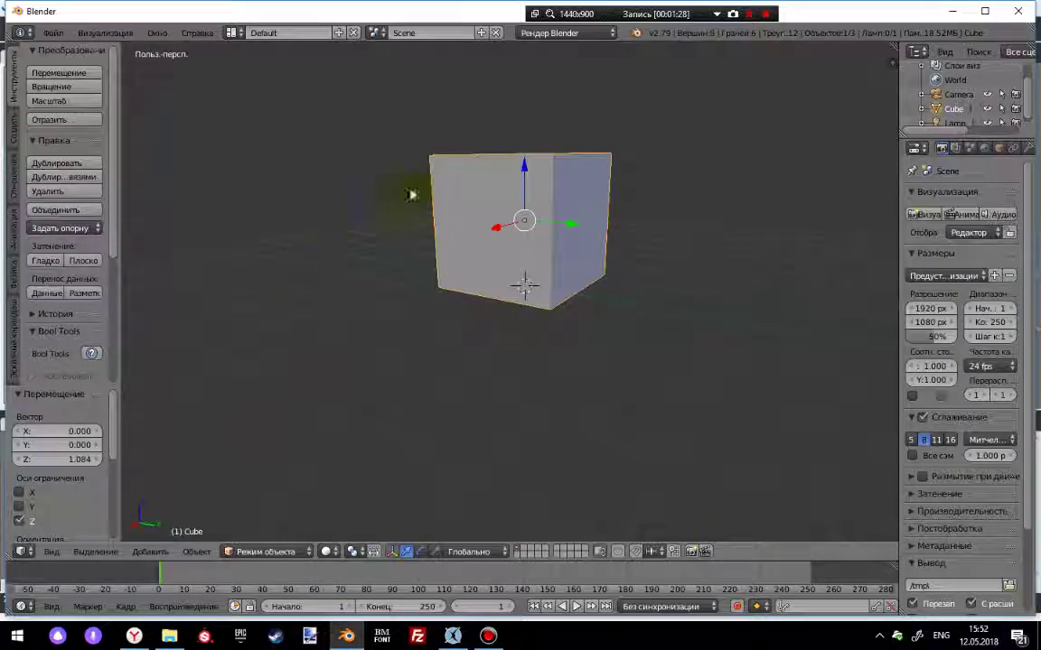
{"action": "middle_click_drag", "start_coordinate": [527, 172], "coordinate": [406, 223]}
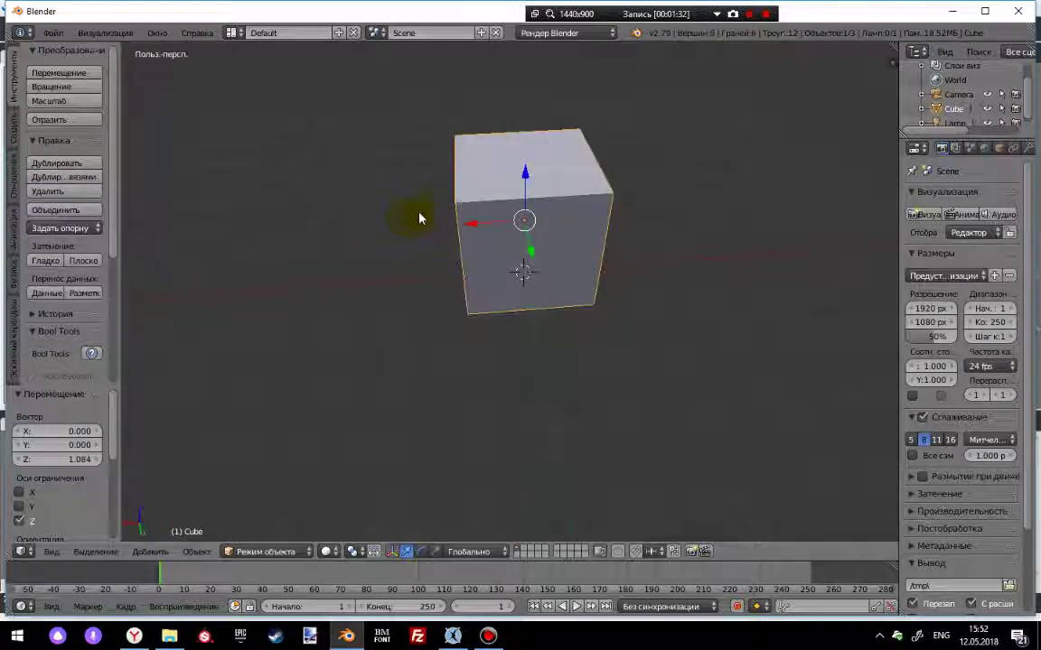
{"action": "middle_click_drag", "start_coordinate": [379, 296], "coordinate": [479, 244]}
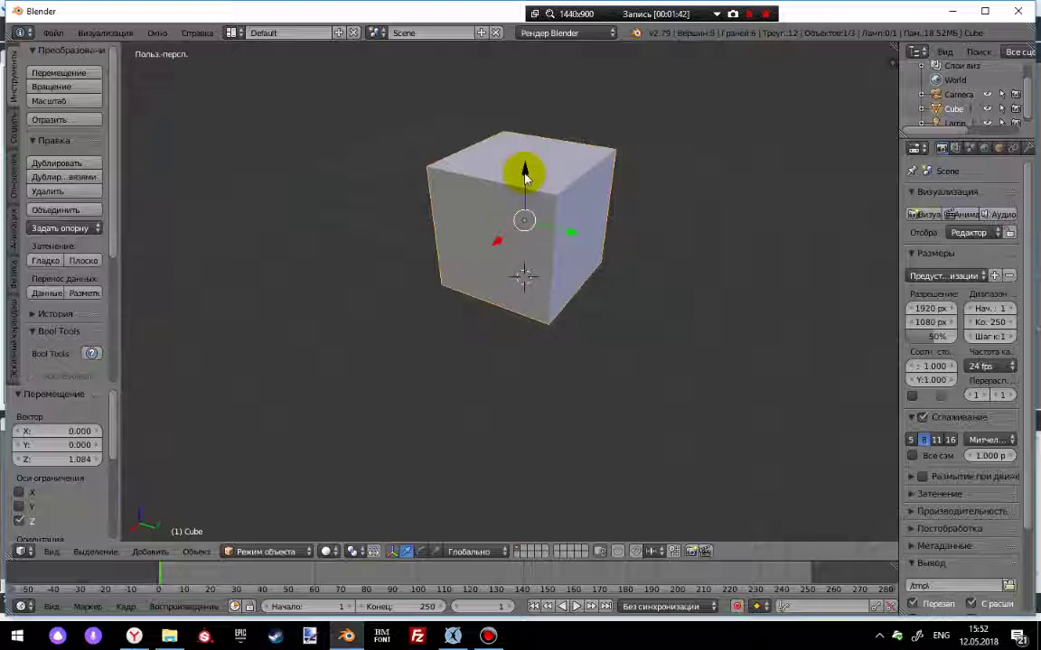
{"action": "middle_click_drag", "start_coordinate": [526, 174], "coordinate": [633, 321]}
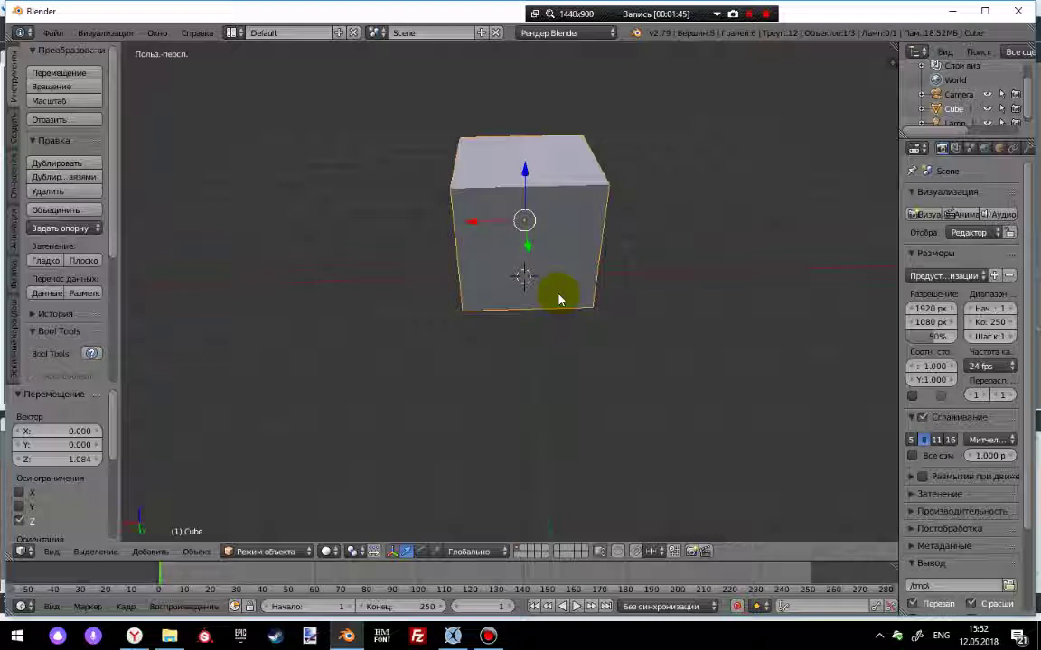
{"action": "key", "text": "Tab"}
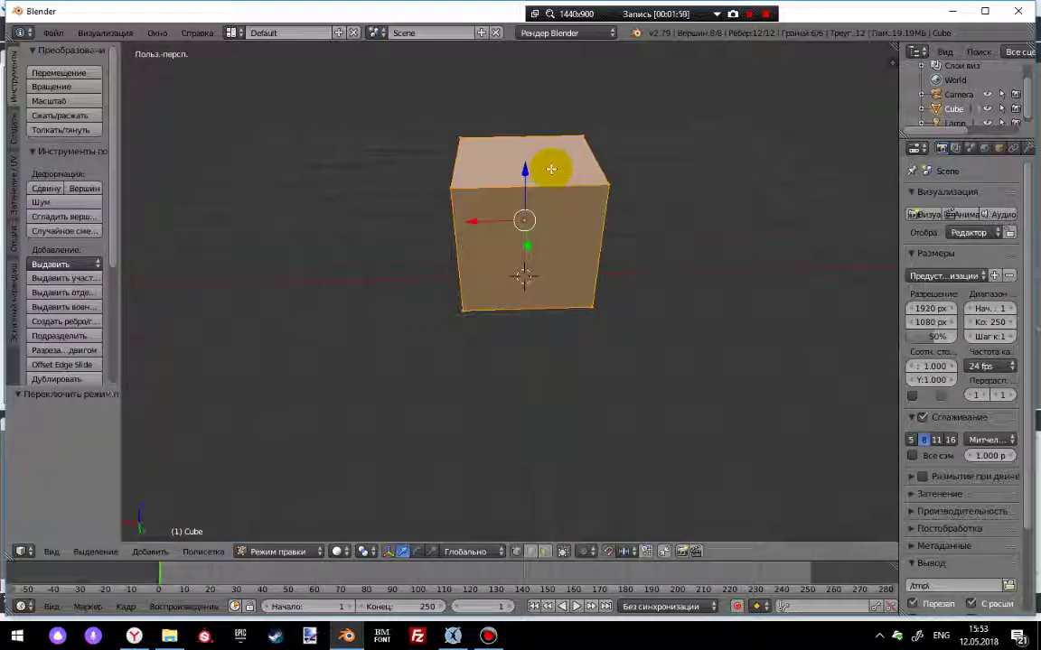
{"action": "key", "text": "ctrl+Tab"}
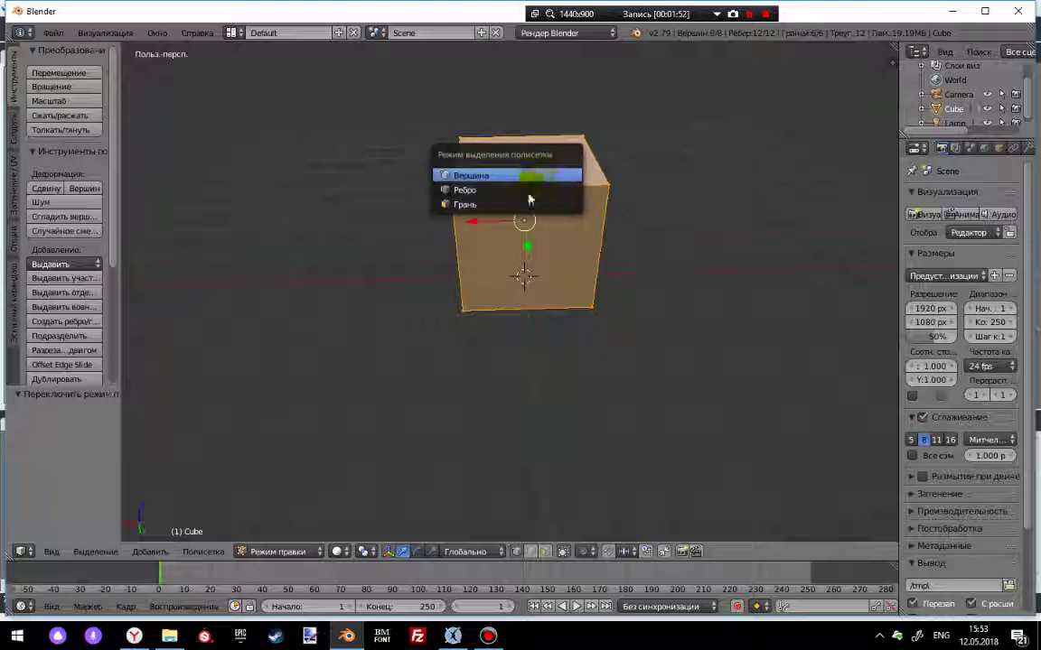
{"action": "left_click", "coordinate": [499, 202]}
- Lower the cube's top face to flatten the cube into a thin slab, and leave edit mode
{"action": "left_click", "coordinate": [553, 156]}
{"action": "left_click", "coordinate": [524, 155]}
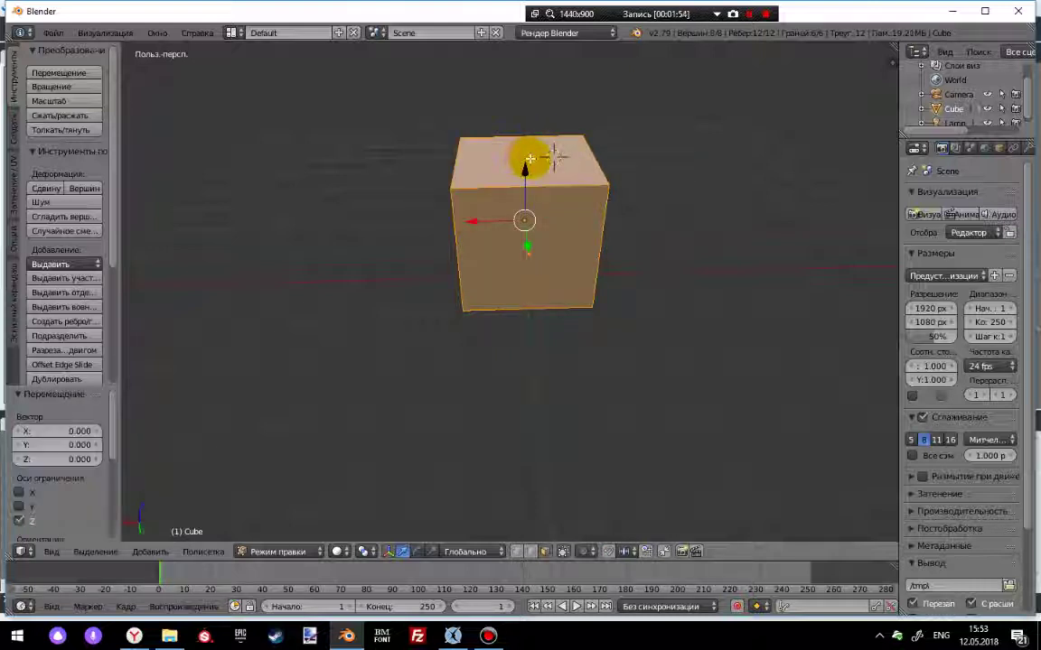
{"action": "middle_click_drag", "start_coordinate": [436, 271], "coordinate": [511, 176]}
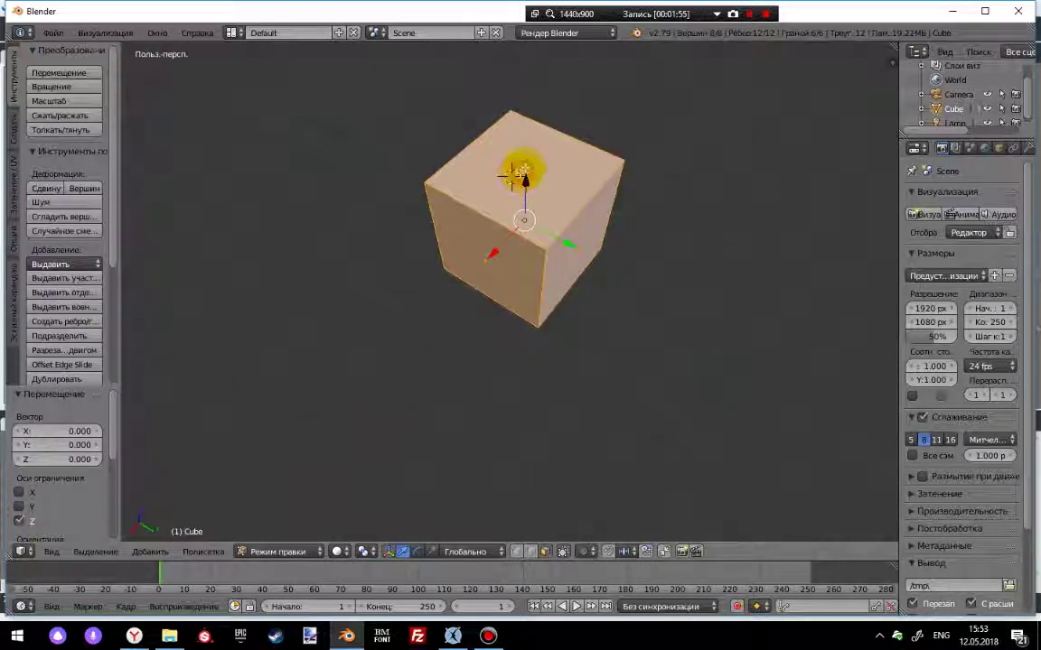
{"action": "left_click", "coordinate": [533, 161]}
{"action": "left_click_drag", "start_coordinate": [533, 127], "coordinate": [533, 210]}
{"action": "middle_click_drag", "start_coordinate": [533, 211], "coordinate": [541, 261]}
{"action": "key", "text": "Tab"}
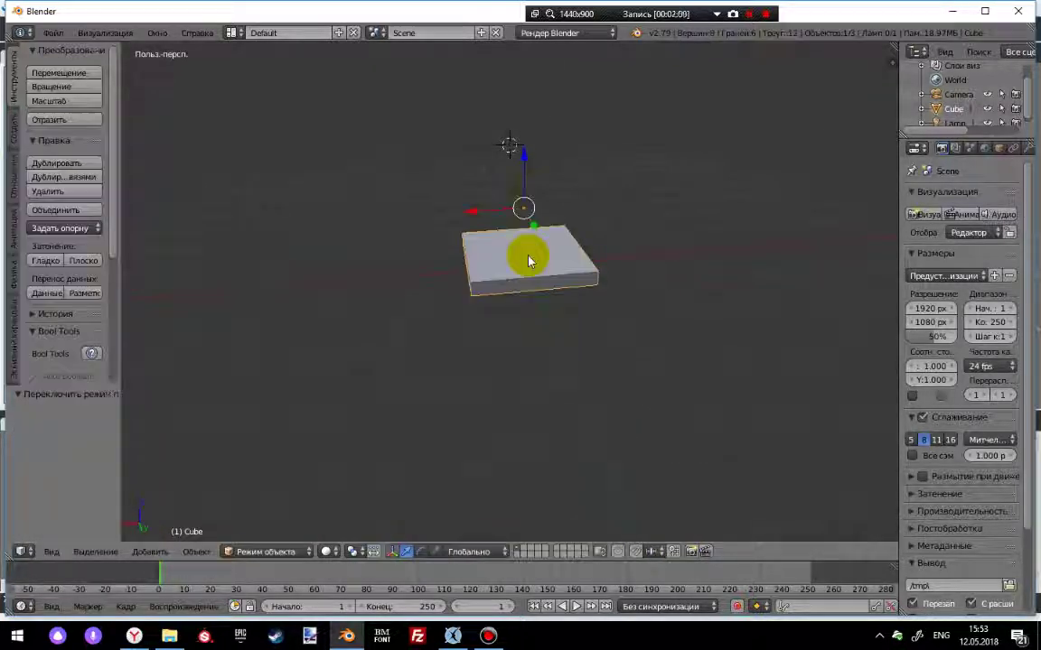
- In edit mode, raise the entire slab mesh about 0.82 units along Z to the height of the object's origin
{"action": "key", "text": "Tab"}
{"action": "key", "text": "a"}
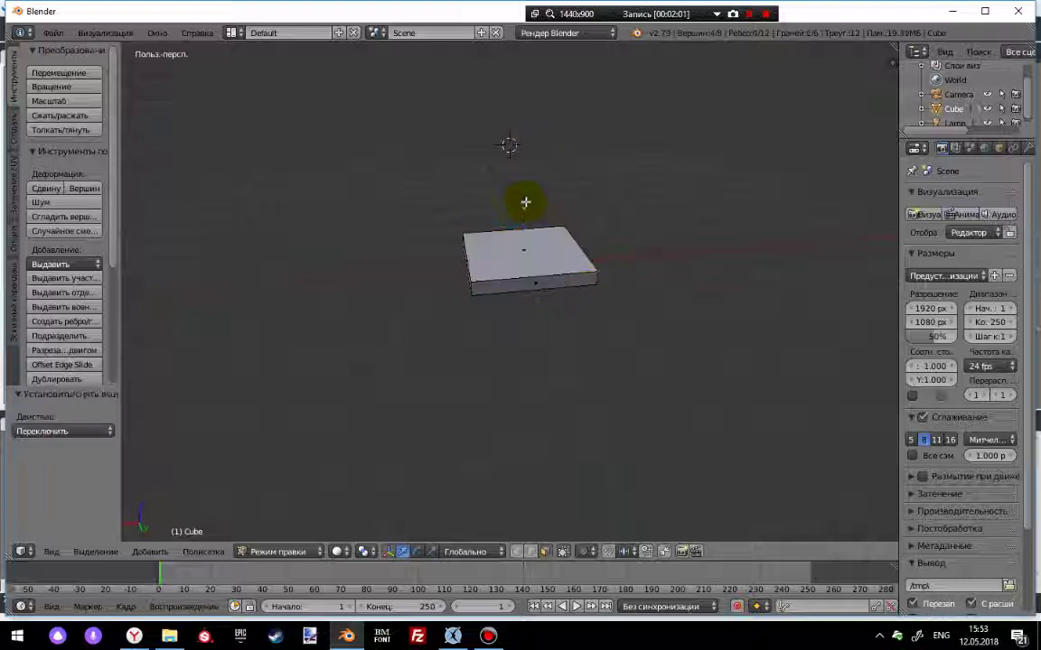
{"action": "key", "text": "a"}
{"action": "key", "text": "g"}
{"action": "key", "text": "z"}
{"action": "left_click", "coordinate": [528, 163]}
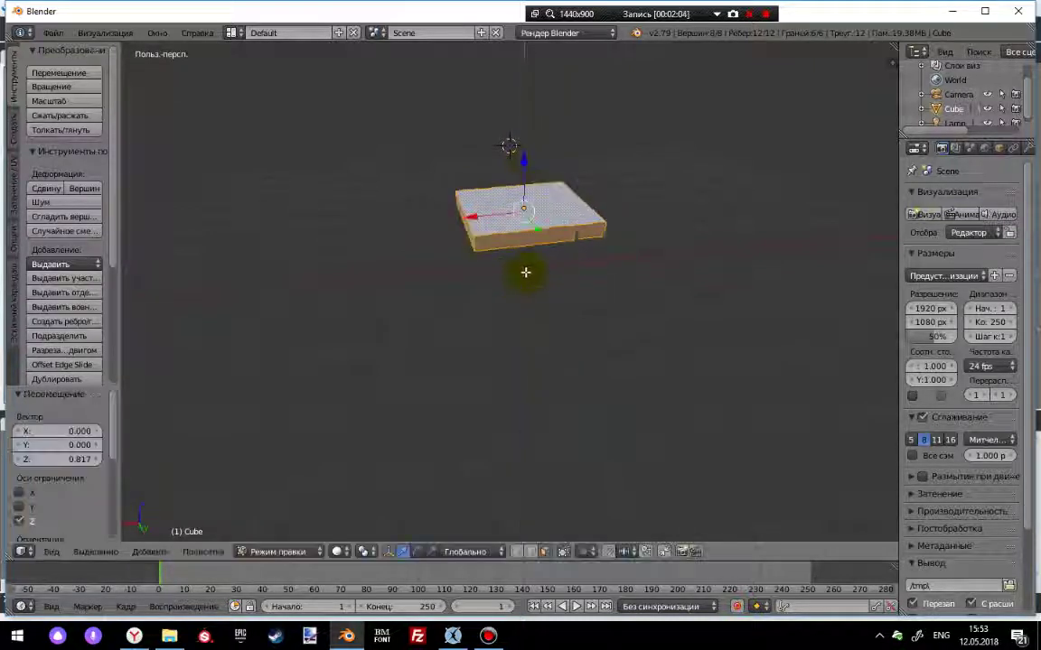
- Shift the whole slab mesh about 0.92 units along Y and about 0.035 units up along Z
{"action": "middle_click_drag", "start_coordinate": [528, 272], "coordinate": [585, 215]}
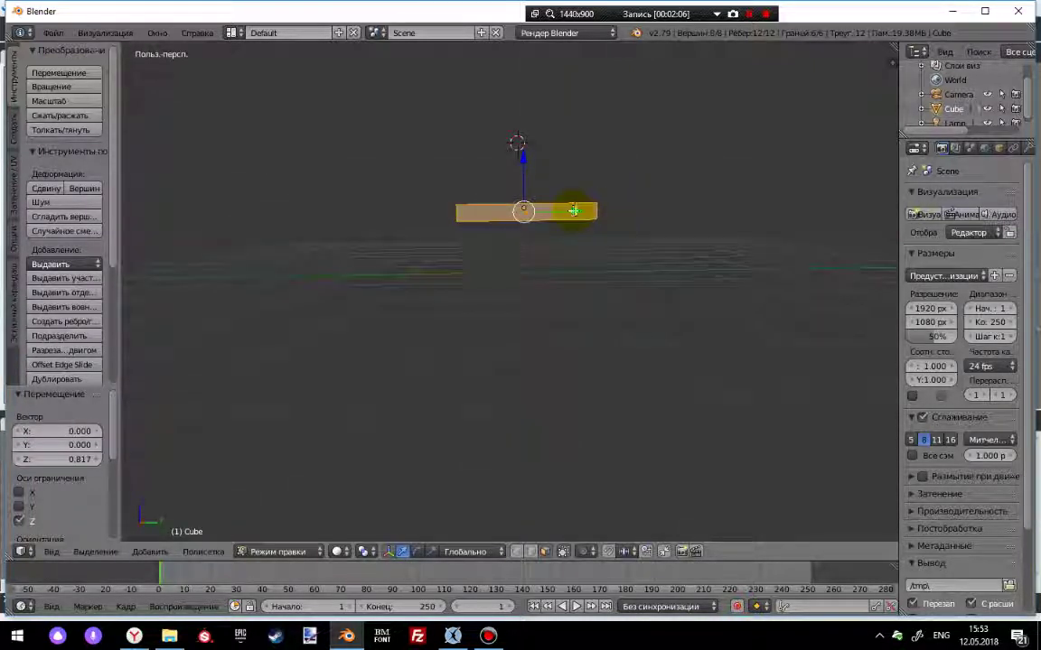
{"action": "key", "text": "g"}
{"action": "key", "text": "y"}
{"action": "left_click", "coordinate": [631, 211]}
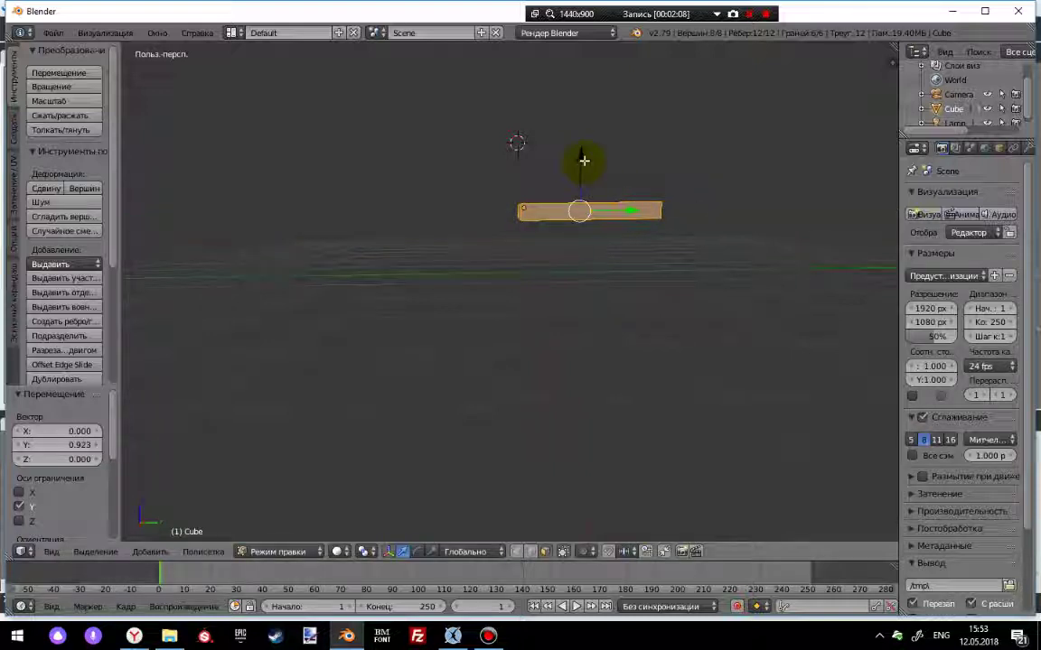
{"action": "key", "text": "g"}
{"action": "key", "text": "z"}
{"action": "left_click", "coordinate": [581, 155]}
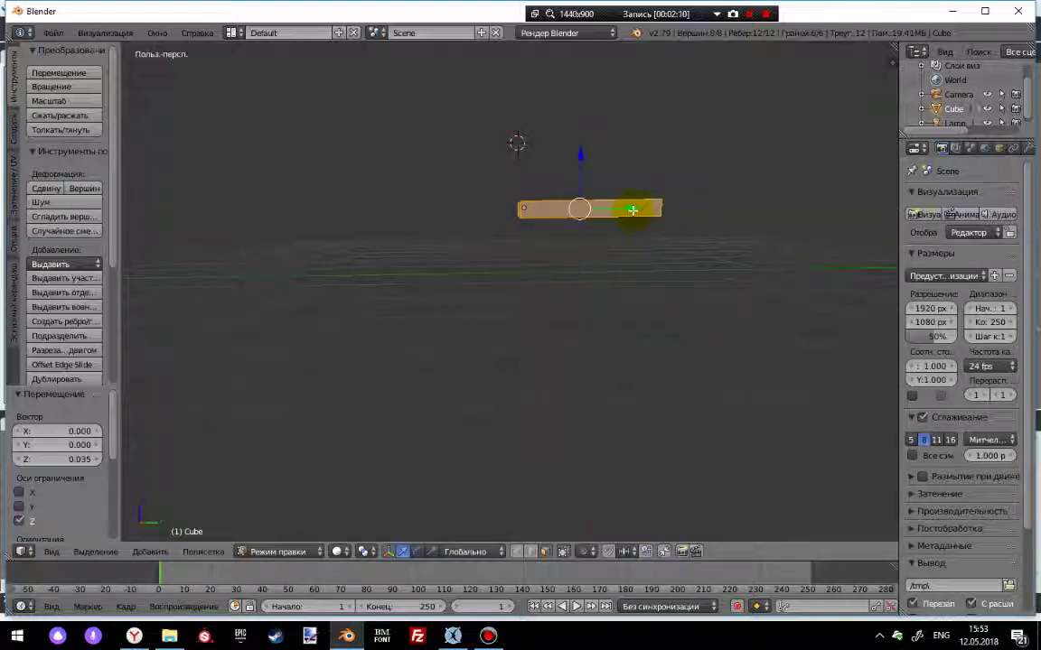
- Fine-tune the slab mesh's position along Y so its edge lines up with the object's origin, and leave edit mode
{"action": "key", "text": "g"}
{"action": "key", "text": "y"}
{"action": "left_click", "coordinate": [622, 242]}
{"action": "middle_click_drag", "start_coordinate": [623, 241], "coordinate": [431, 341]}
{"action": "key", "text": "Tab"}
{"action": "middle_click_drag", "start_coordinate": [508, 323], "coordinate": [724, 233]}
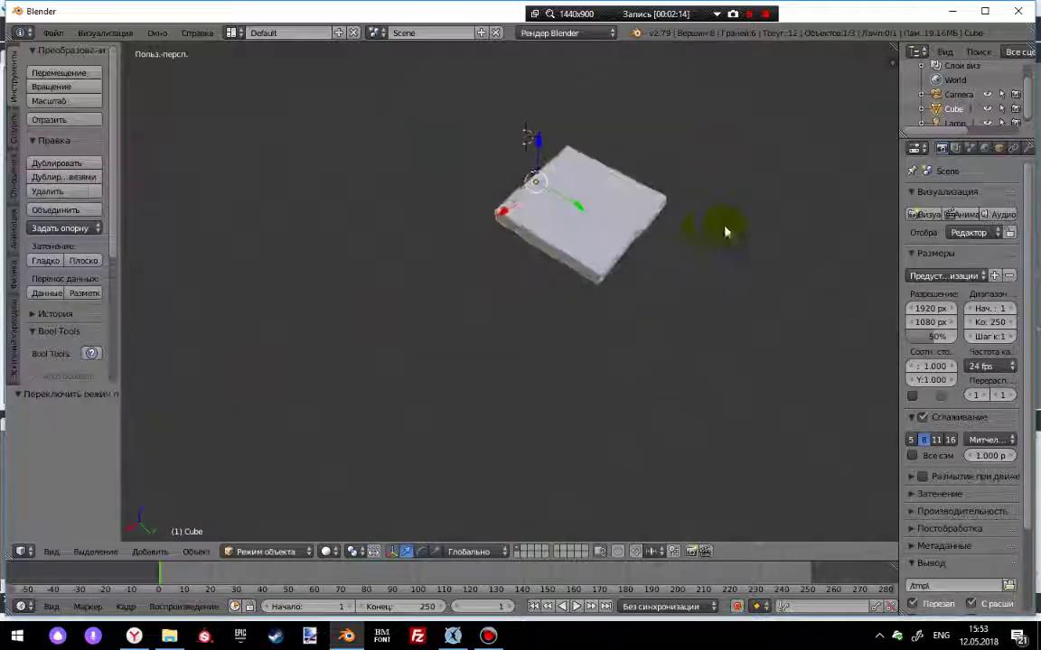
- Add two parallel loop cuts across the slab close to the edge opposite the origin
{"action": "key", "text": "Tab"}
{"action": "key", "text": "ctrl+r"}
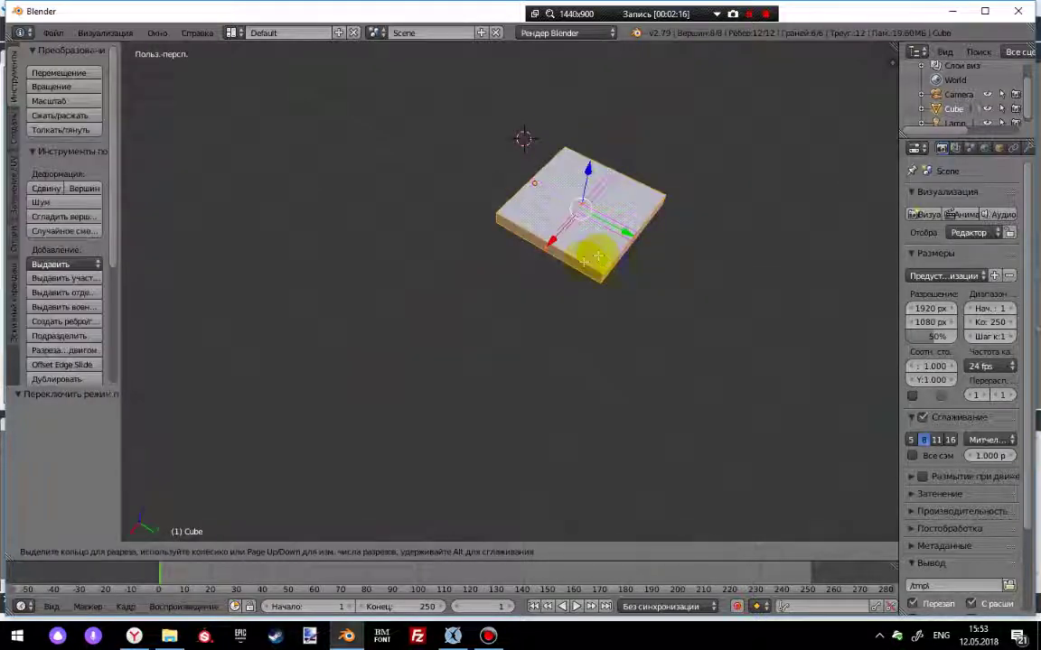
{"action": "left_click", "coordinate": [584, 262]}
{"action": "left_click", "coordinate": [630, 272]}
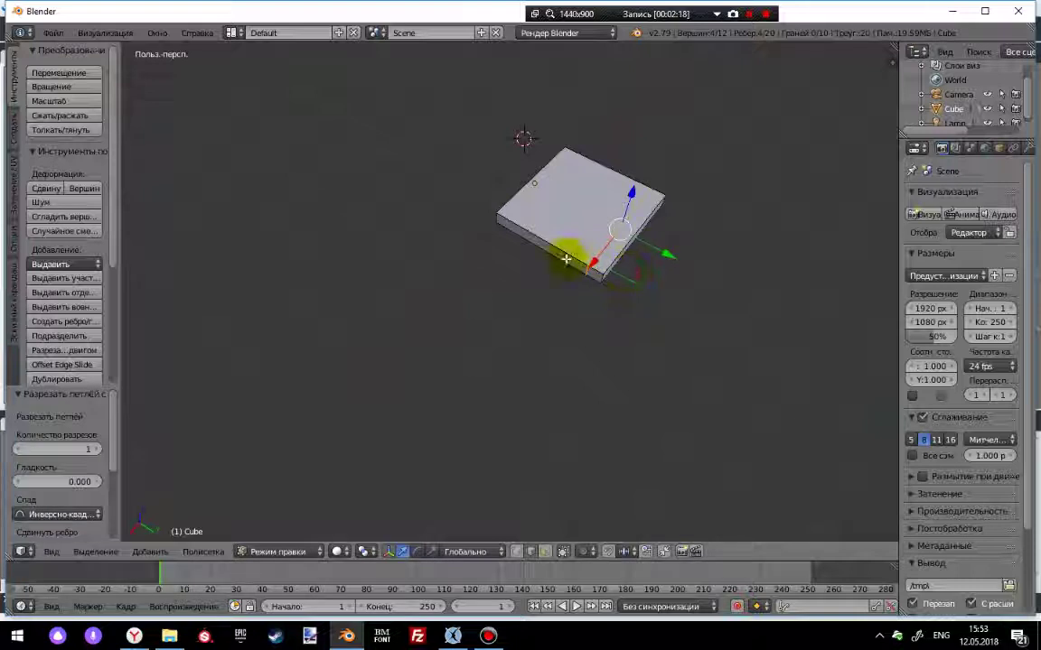
{"action": "key", "text": "ctrl+r"}
{"action": "left_click", "coordinate": [562, 257]}
{"action": "left_click", "coordinate": [599, 265]}
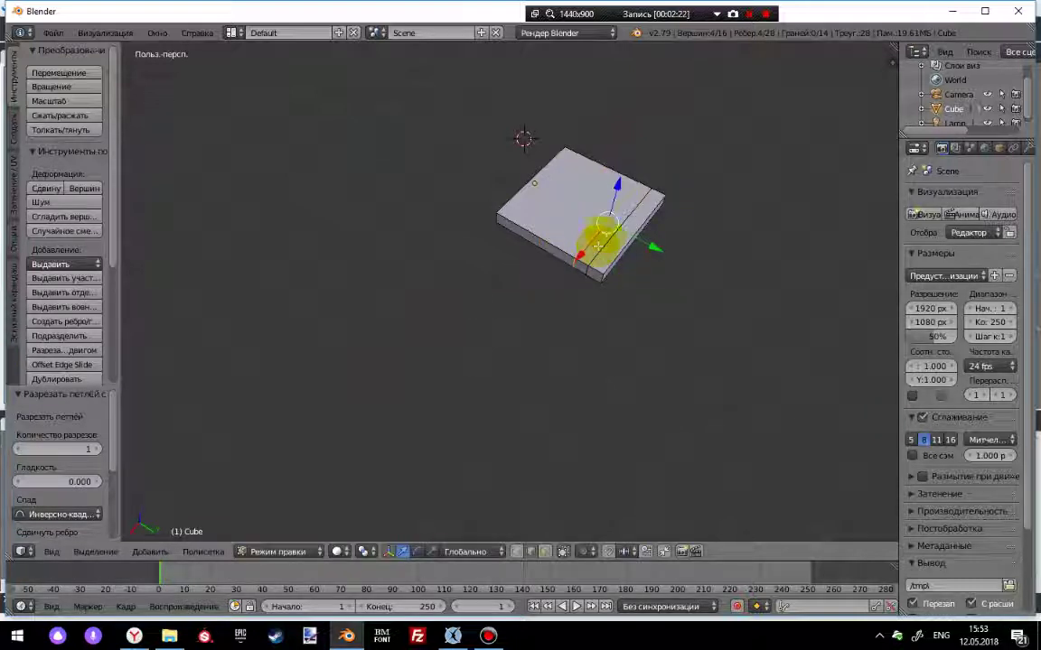
- Extrude the slab's top face between the two loop cuts upward by about 0.071 and bevel the raised strip by about 0.026
{"action": "scroll", "coordinate": [598, 246], "scroll_direction": "up", "scroll_amount": 4}
{"action": "key", "text": "ctrl+Tab"}
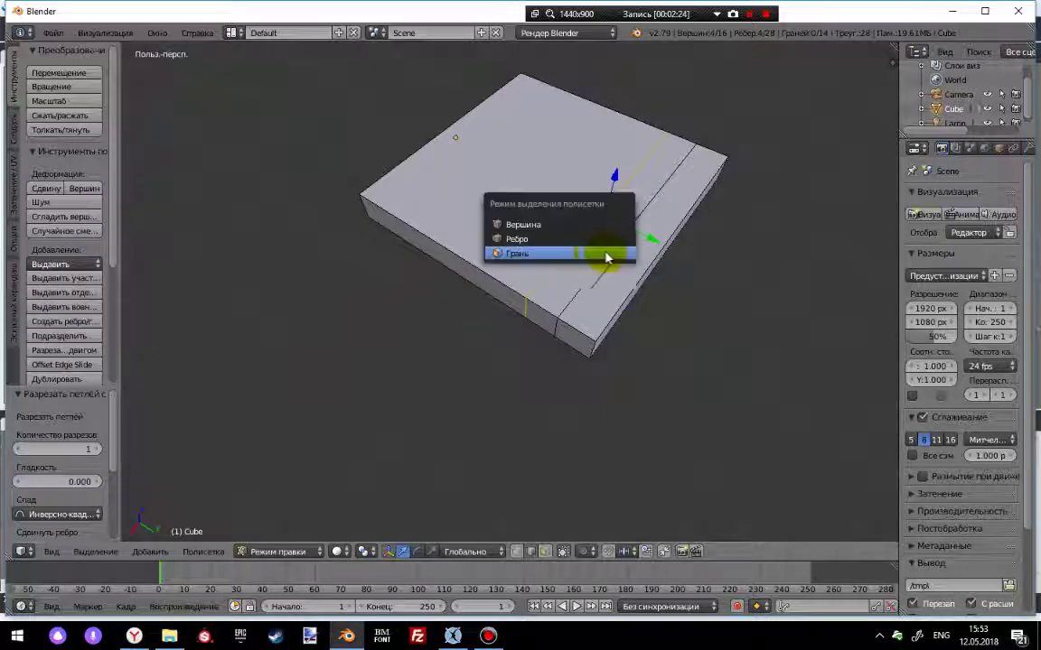
{"action": "left_click", "coordinate": [596, 252]}
{"action": "right_click", "coordinate": [622, 217]}
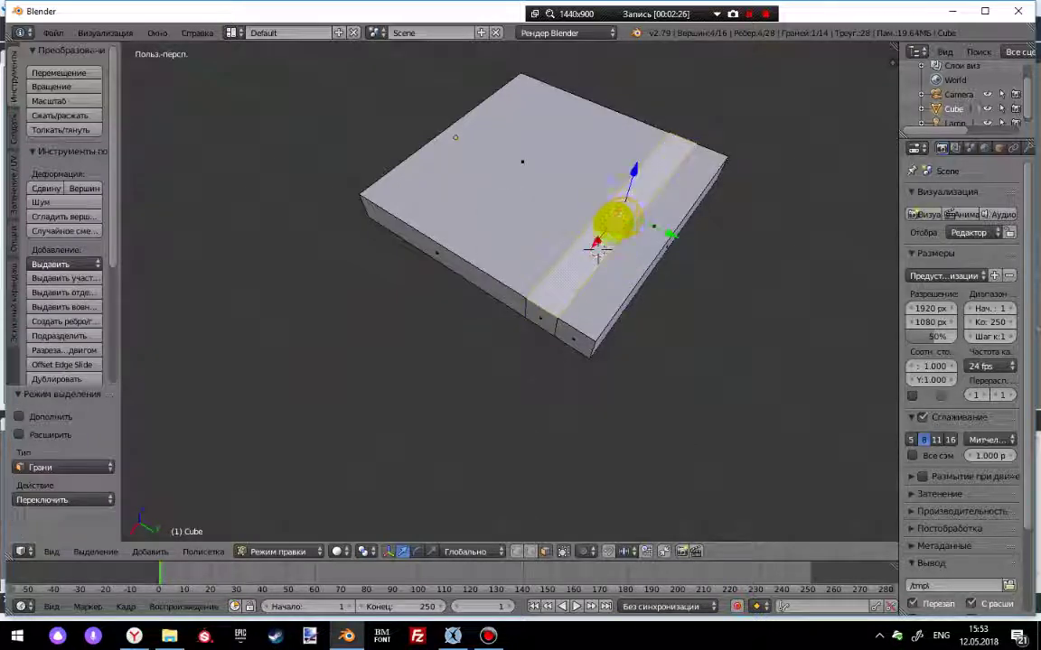
{"action": "key", "text": "e"}
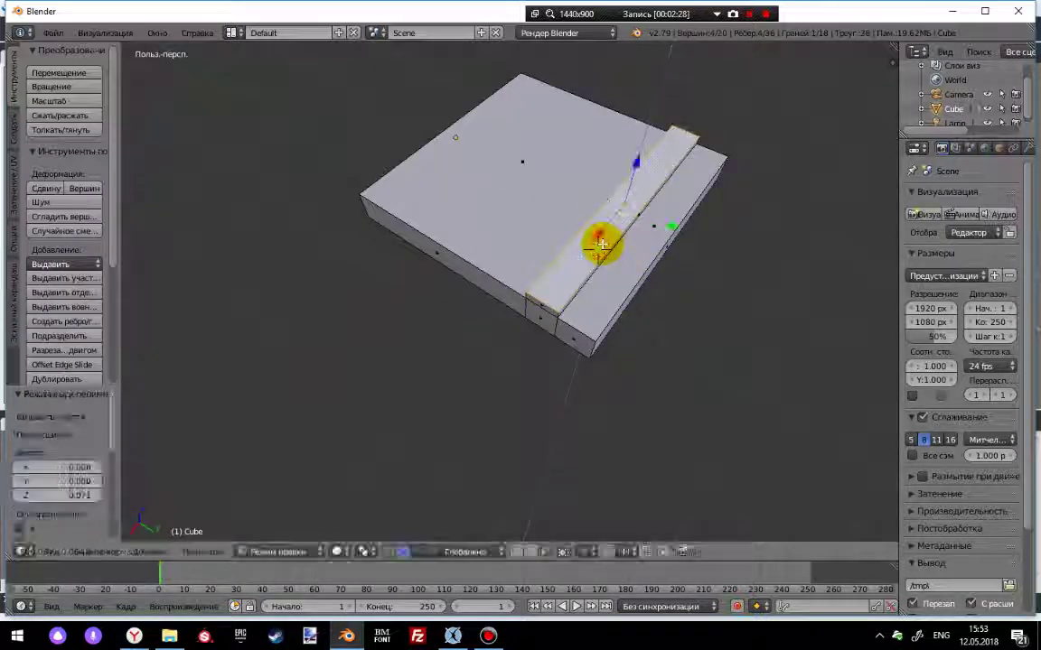
{"action": "left_click", "coordinate": [600, 244]}
{"action": "key", "text": "ctrl+b"}
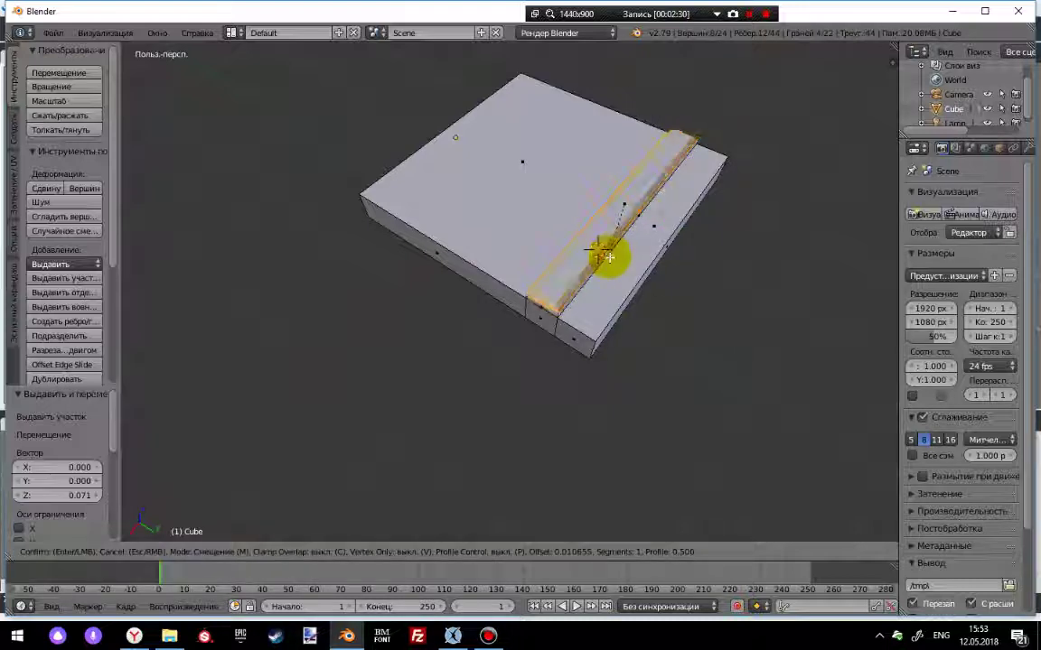
{"action": "left_click", "coordinate": [600, 252]}
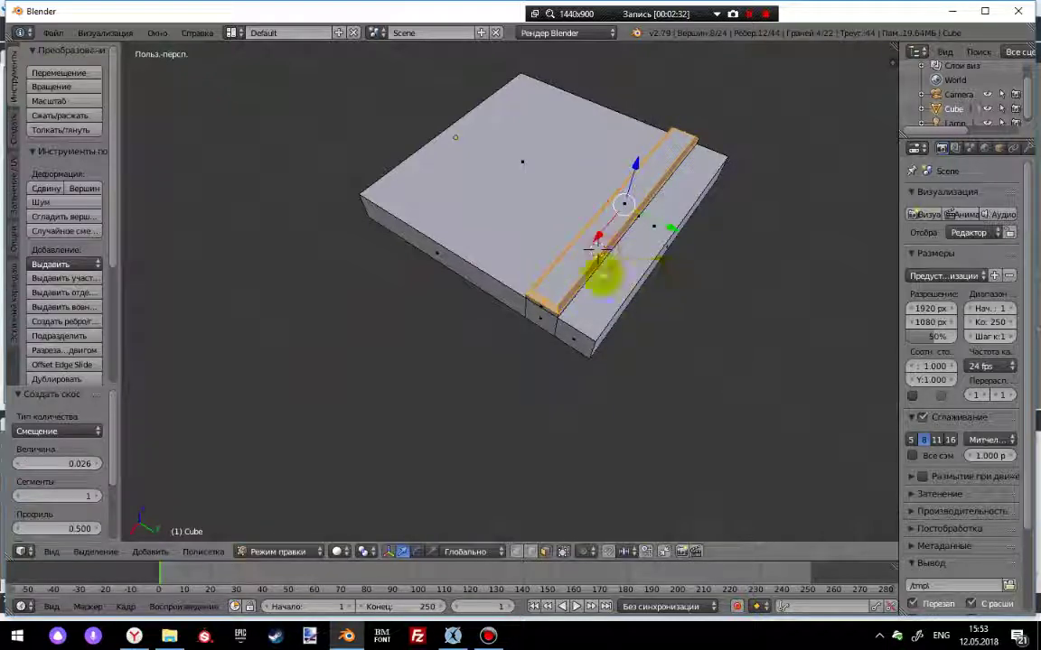
- Extrude the slab's end face beyond the raised strip outward by about 0.036, bevel it slightly, and leave edit mode
{"action": "middle_click_drag", "start_coordinate": [602, 271], "coordinate": [622, 295]}
{"action": "right_click", "coordinate": [622, 296]}
{"action": "key", "text": "e"}
{"action": "left_click", "coordinate": [628, 295]}
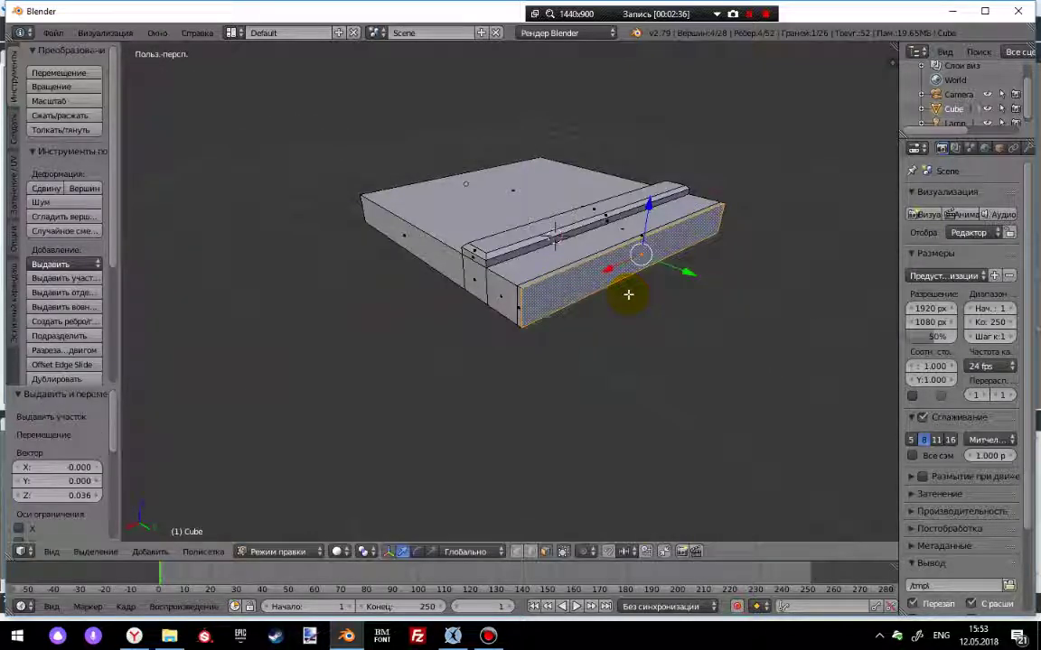
{"action": "key", "text": "ctrl+b"}
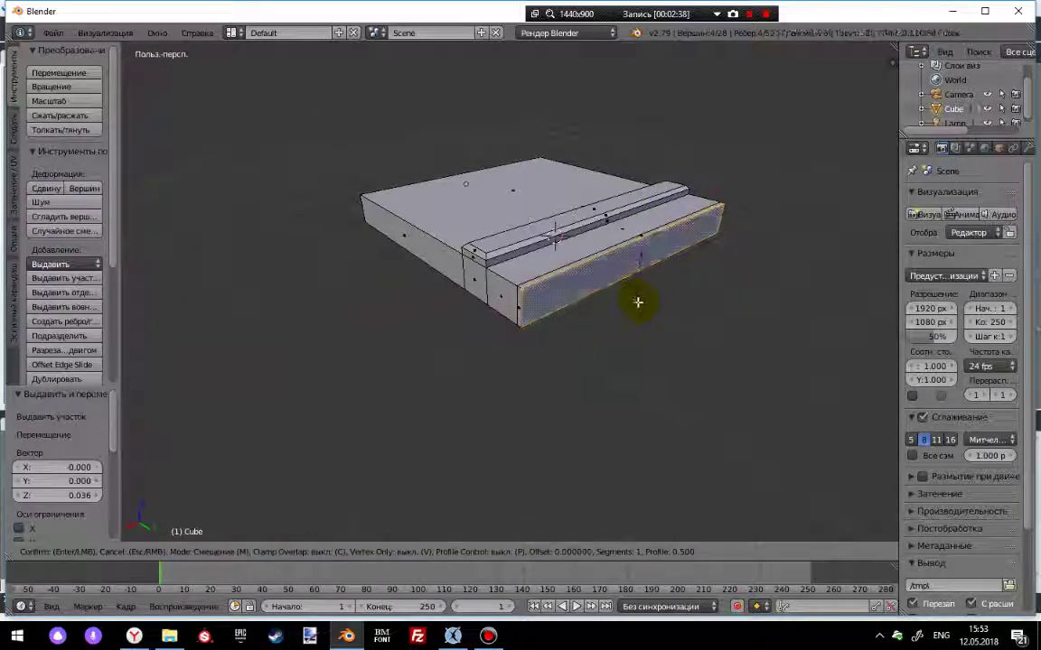
{"action": "left_click", "coordinate": [558, 302]}
{"action": "middle_click_drag", "start_coordinate": [557, 302], "coordinate": [499, 252]}
{"action": "key", "text": "Tab"}
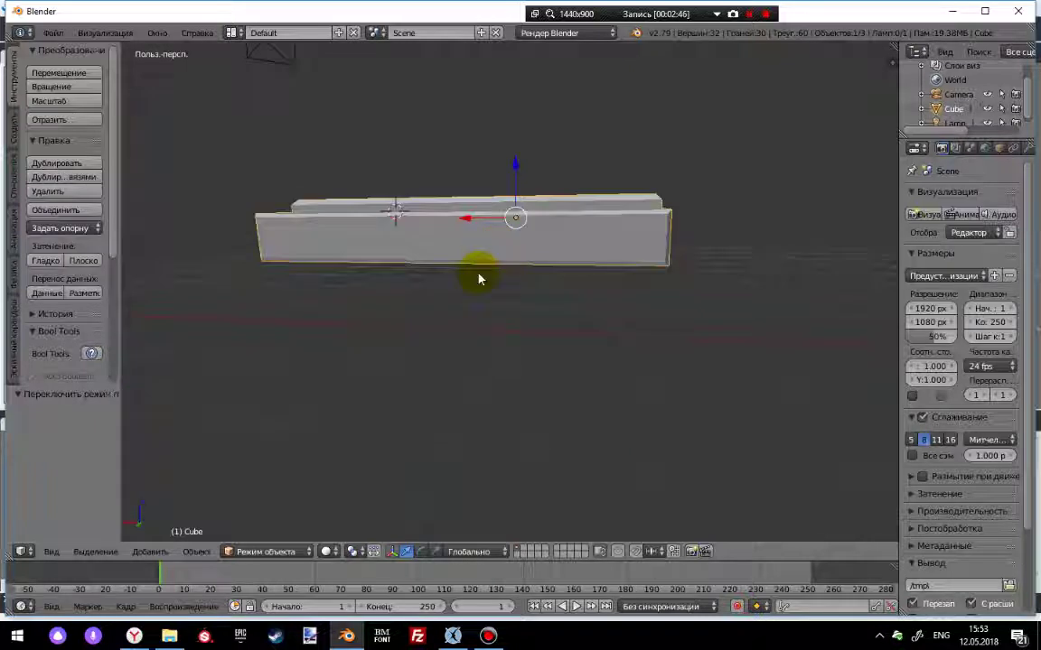
- Add a cube mesh at the 3D cursor and move it up about 0.026 units along Z
{"action": "key", "text": "shift+a"}
{"action": "mouse_move", "coordinate": [476, 273]}
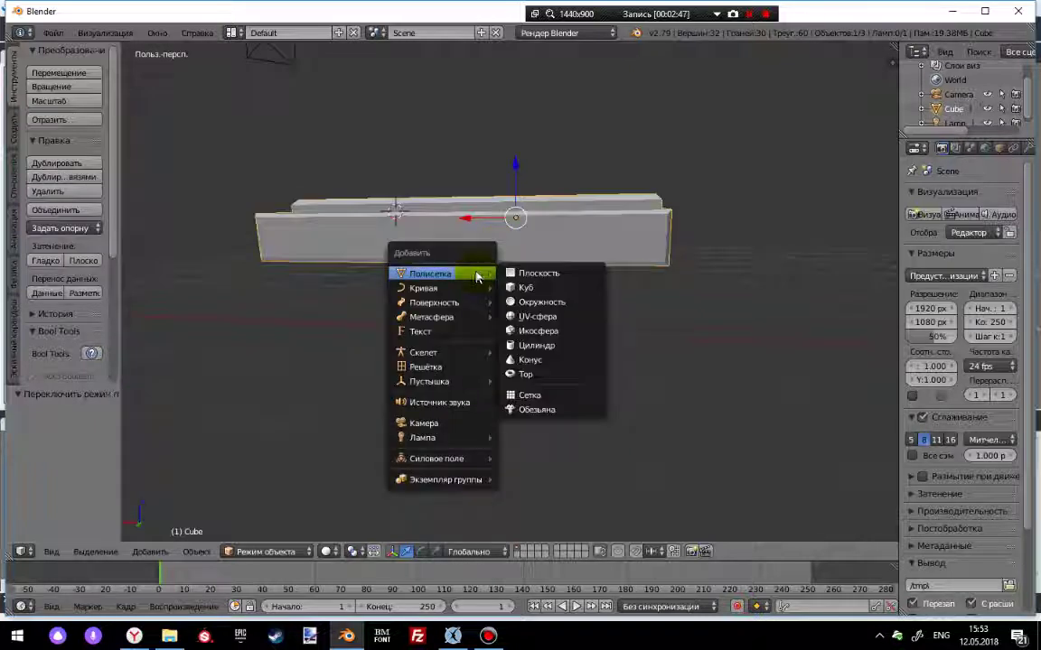
{"action": "left_click", "coordinate": [527, 289]}
{"action": "middle_click_drag", "start_coordinate": [406, 202], "coordinate": [530, 294]}
{"action": "scroll", "coordinate": [529, 295], "scroll_direction": "down", "scroll_amount": 5}
{"action": "key", "text": "g"}
{"action": "key", "text": "z"}
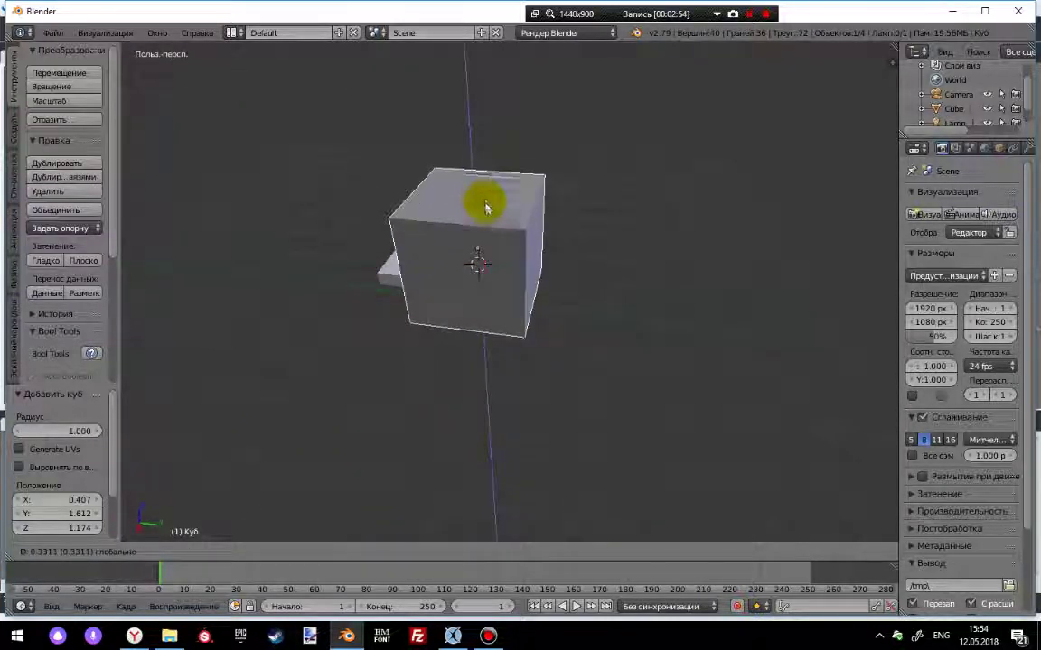
{"action": "left_click", "coordinate": [485, 210]}
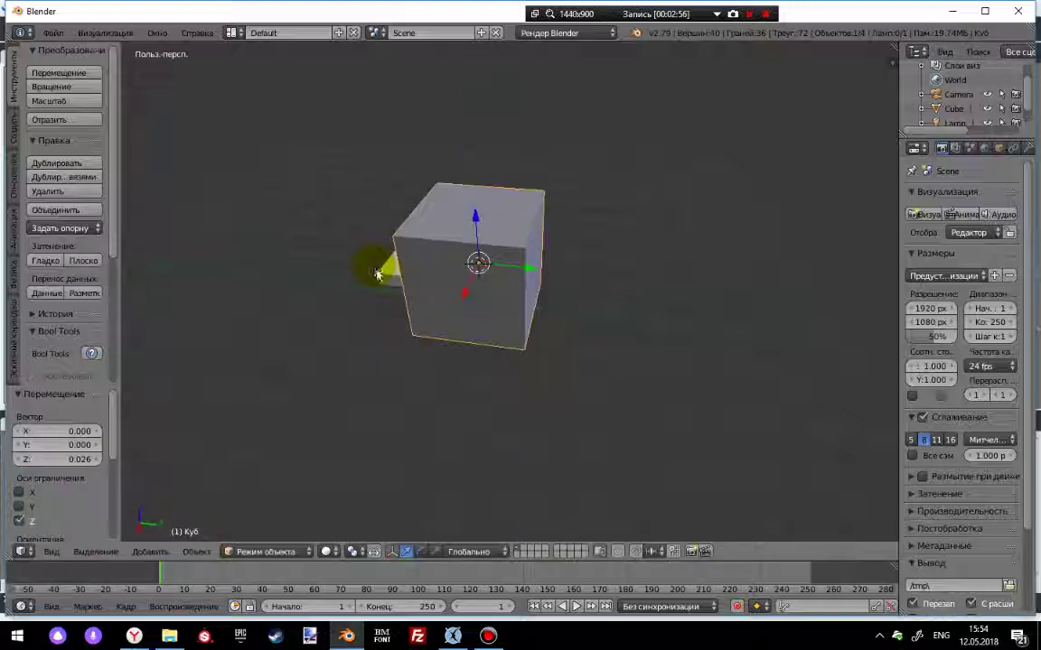
- Raise the lid about 2.13 units along Z so it clears the cube
{"action": "right_click", "coordinate": [394, 269]}
{"action": "left_click_drag", "start_coordinate": [397, 214], "coordinate": [371, 99]}
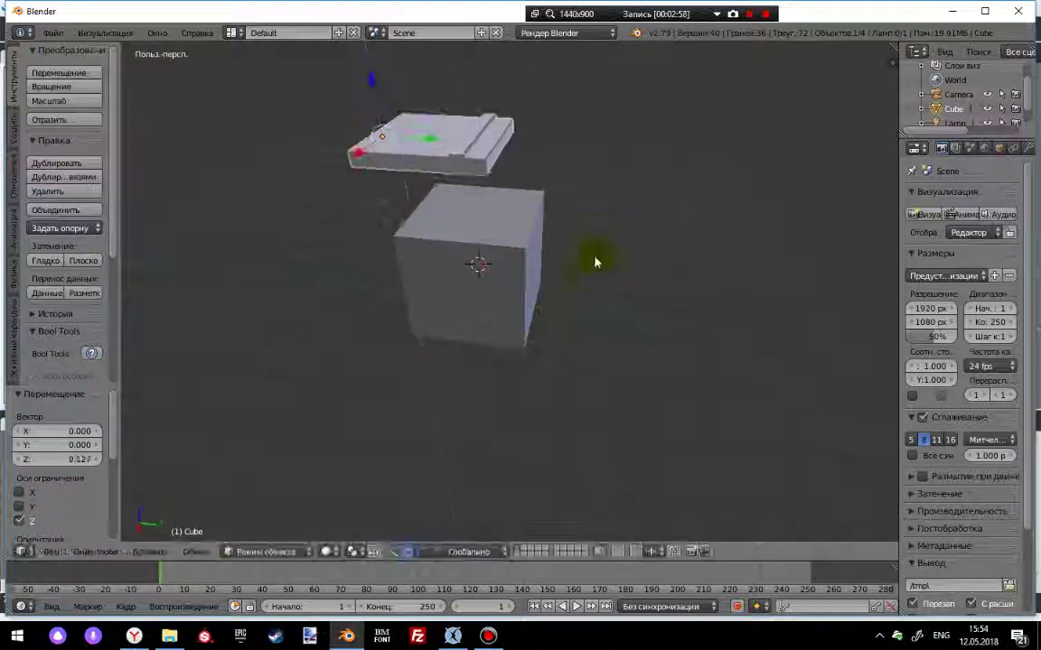
{"action": "middle_click_drag", "start_coordinate": [597, 262], "coordinate": [375, 284]}
- Position the cube beneath the lid by moving it about -0.965 along X, back along Y, and about -0.197 along Z
{"action": "right_click", "coordinate": [402, 272]}
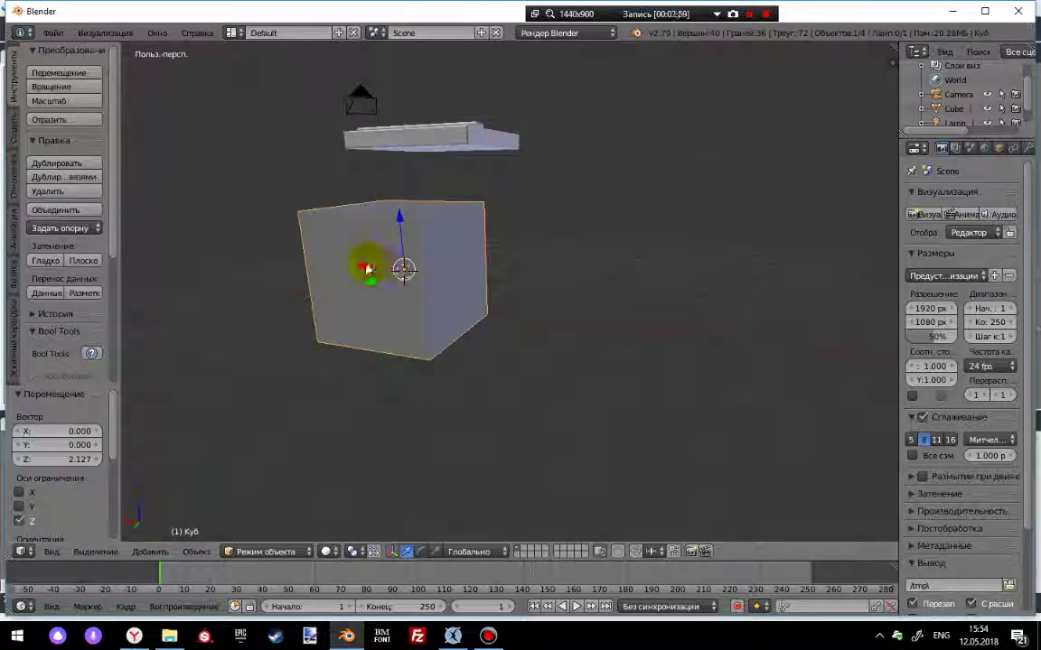
{"action": "left_click_drag", "start_coordinate": [366, 268], "coordinate": [406, 279]}
{"action": "middle_click_drag", "start_coordinate": [407, 279], "coordinate": [512, 287]}
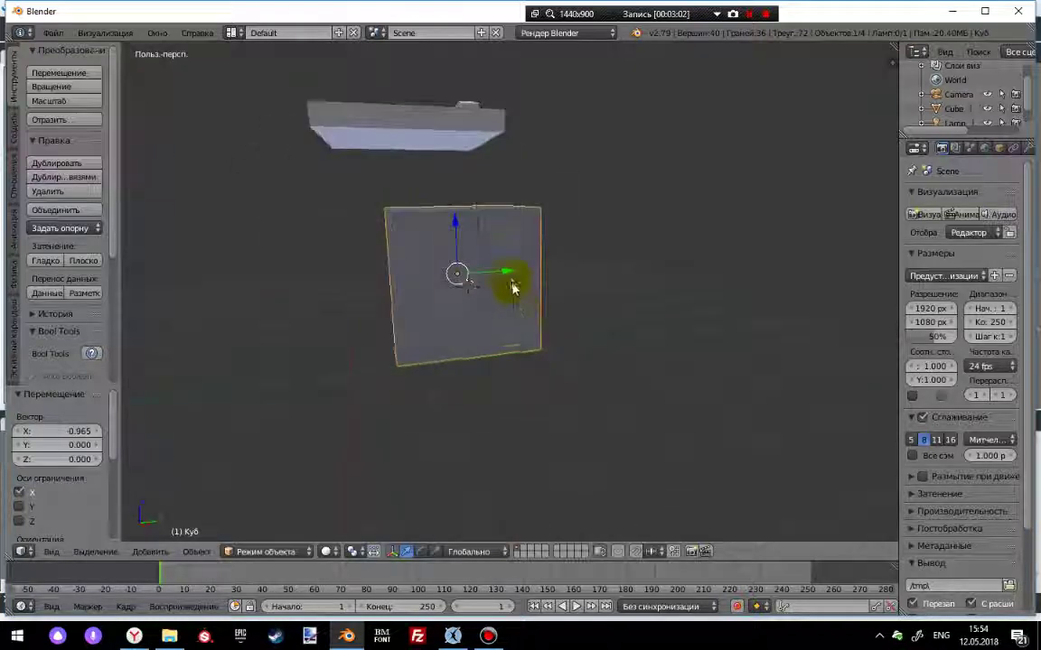
{"action": "left_click_drag", "start_coordinate": [512, 287], "coordinate": [470, 286]}
{"action": "middle_click_drag", "start_coordinate": [471, 286], "coordinate": [420, 337]}
{"action": "mouse_move", "coordinate": [419, 233]}
{"action": "left_mouse_down"}
{"action": "mouse_move", "coordinate": [424, 223]}
{"action": "mouse_move", "coordinate": [424, 232]}
{"action": "left_mouse_up"}
{"action": "middle_click_drag", "start_coordinate": [425, 232], "coordinate": [593, 375]}
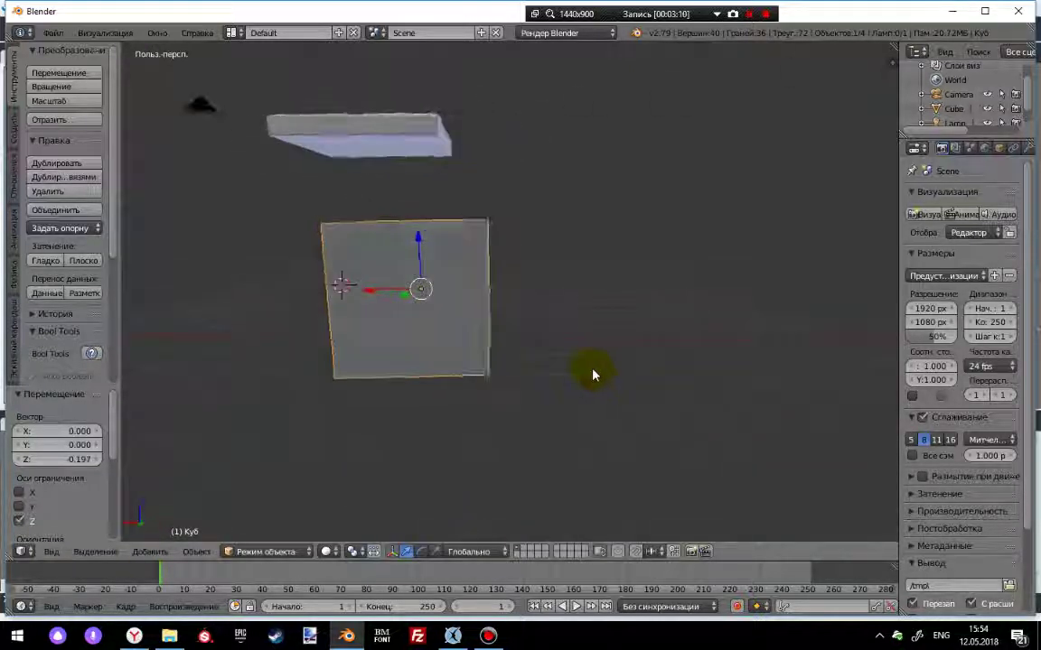
{"action": "middle_click_drag", "start_coordinate": [372, 368], "coordinate": [366, 342]}
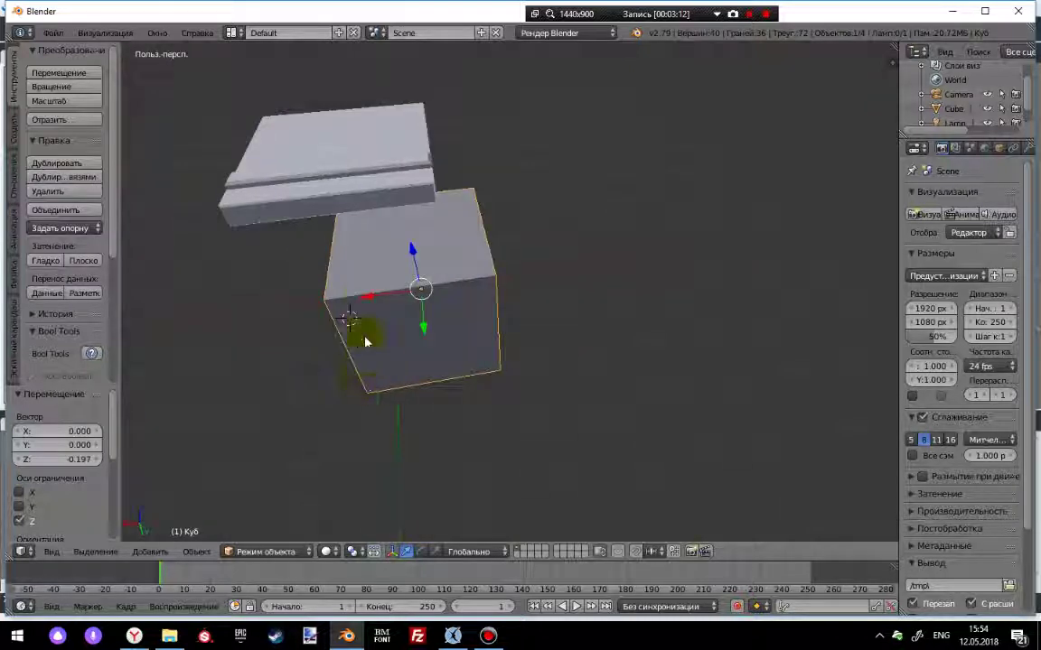
- Shift the cube about 0.587 units along X to line it up with the lid's sides
{"action": "left_click", "coordinate": [368, 301]}
{"action": "middle_click_drag", "start_coordinate": [357, 462], "coordinate": [365, 304]}
{"action": "left_click_drag", "start_coordinate": [371, 301], "coordinate": [333, 308]}
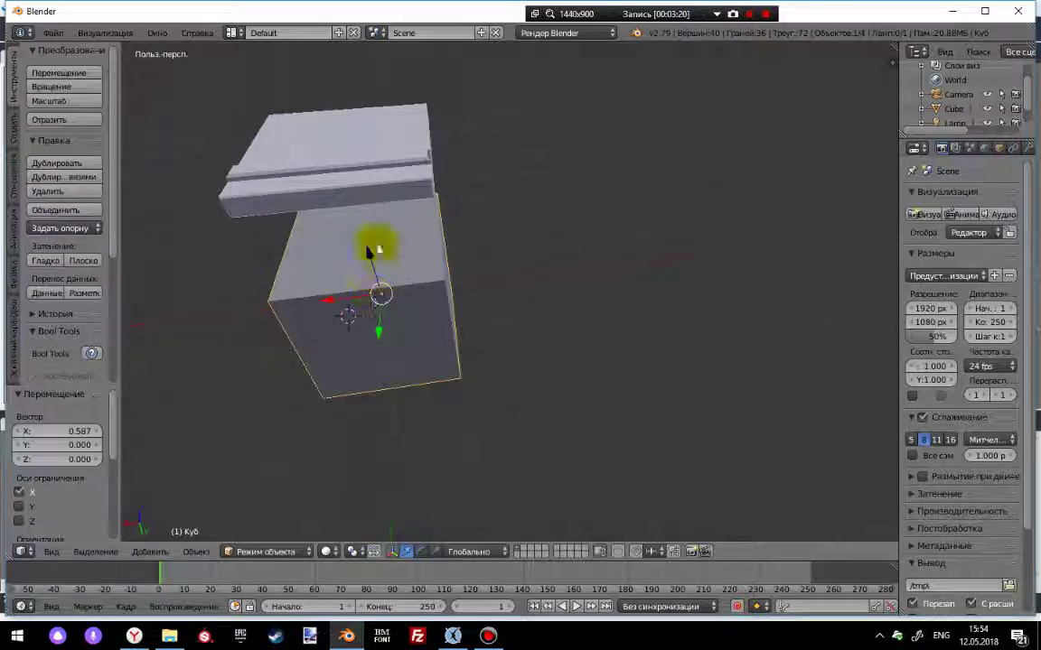
- Lower the lid about 0.99 units along Z toward the top of the cube
{"action": "right_click", "coordinate": [324, 126]}
{"action": "left_click_drag", "start_coordinate": [333, 58], "coordinate": [344, 133]}
{"action": "middle_click_drag", "start_coordinate": [325, 318], "coordinate": [325, 225]}
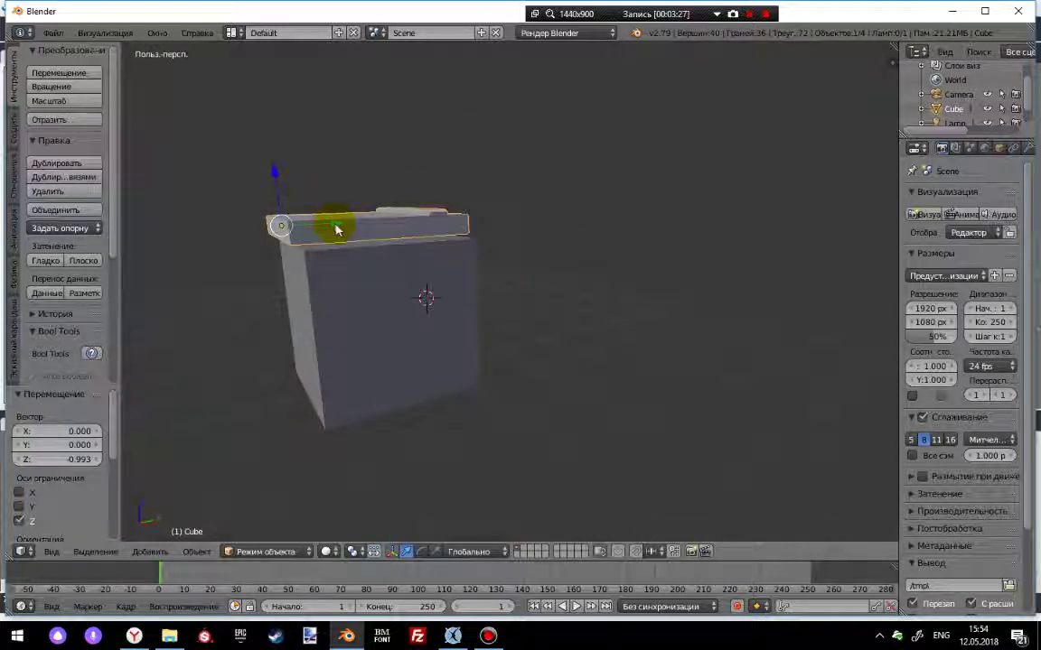
- Move the lid about 0.12 units along Y to align with the cube, and fine-tune its Z height to sit on top
{"action": "left_click_drag", "start_coordinate": [337, 225], "coordinate": [346, 232]}
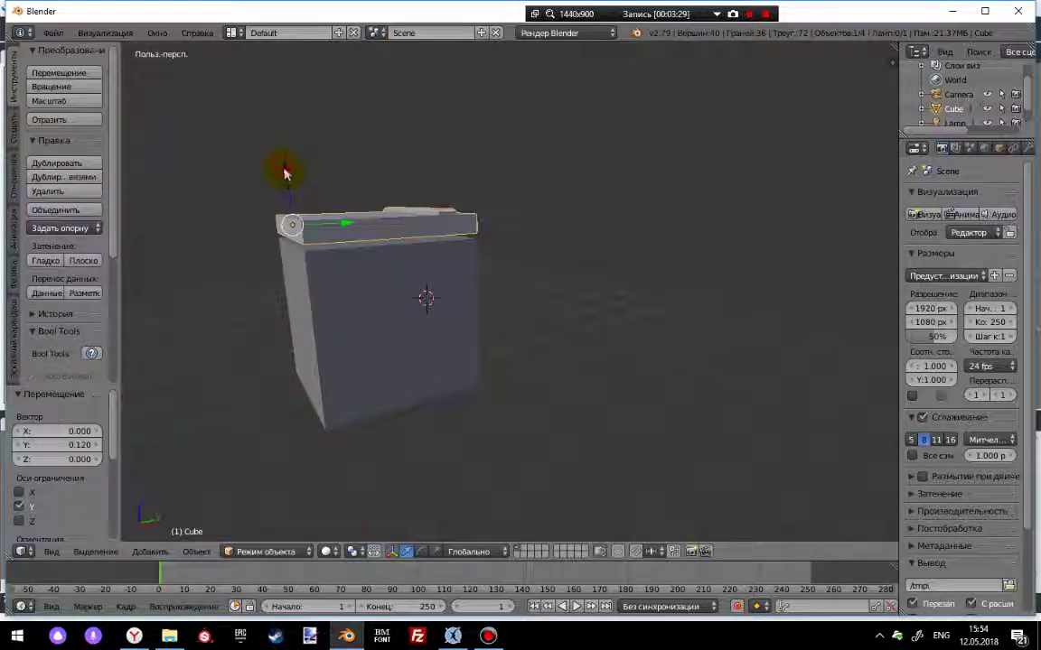
{"action": "key", "text": "g"}
{"action": "key", "text": "z"}
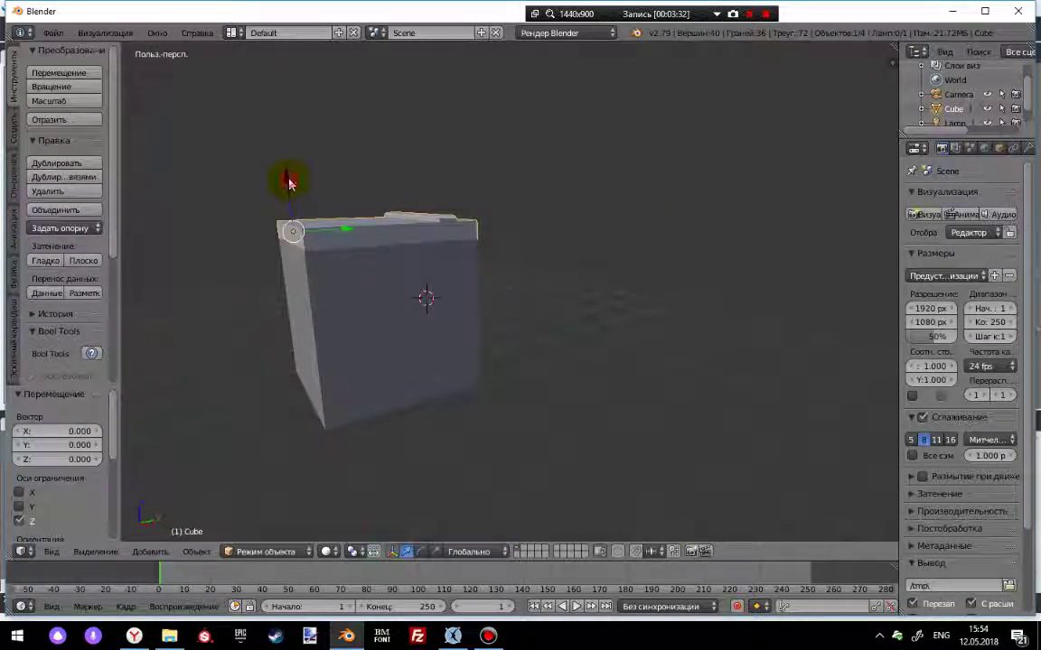
{"action": "left_click", "coordinate": [289, 179]}
{"action": "middle_click_drag", "start_coordinate": [472, 297], "coordinate": [160, 320]}
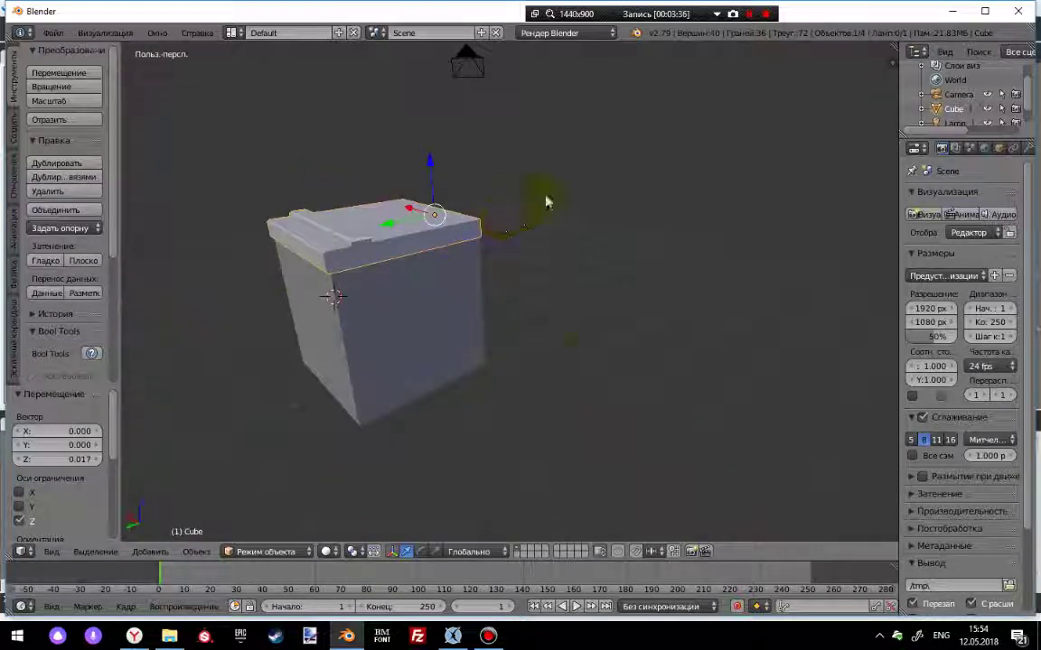
{"action": "middle_click_drag", "start_coordinate": [565, 349], "coordinate": [504, 442]}
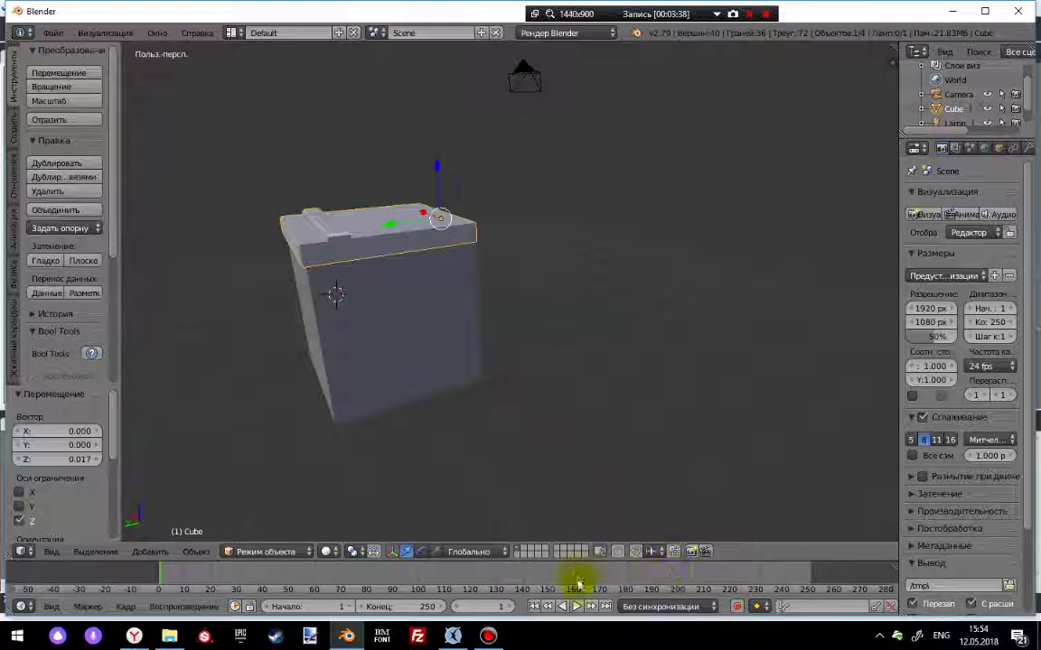
- Turn on automatic keyframing and rotate the lid about -0.389° around X at frame 1 to record the closed pose
{"action": "left_click", "coordinate": [737, 607]}
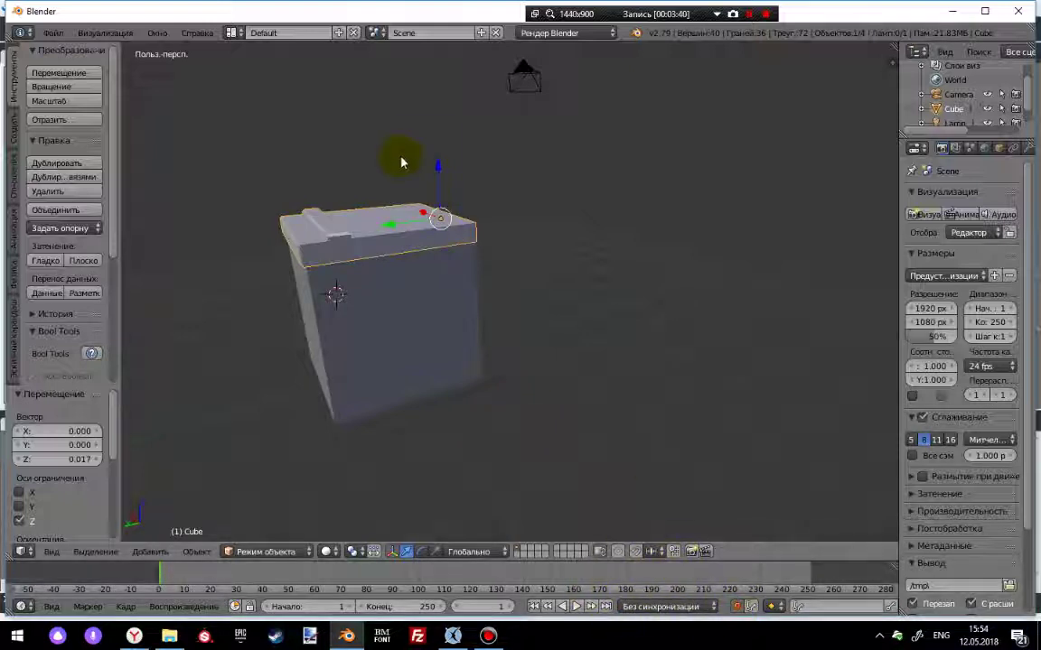
{"action": "key", "text": "r"}
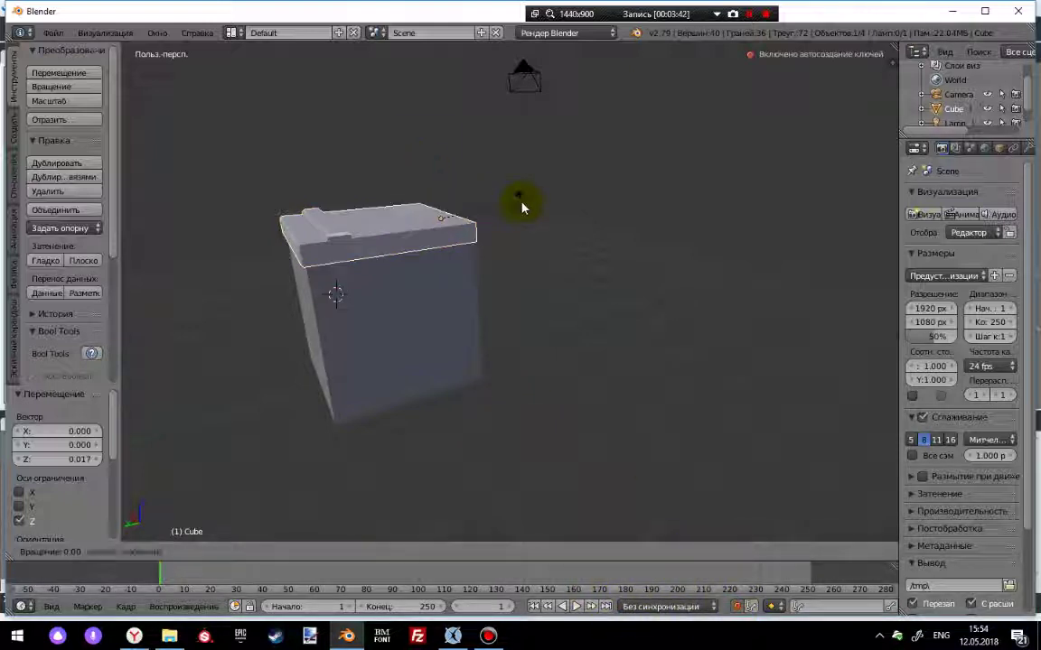
{"action": "key", "text": "x"}
{"action": "left_click", "coordinate": [515, 227]}
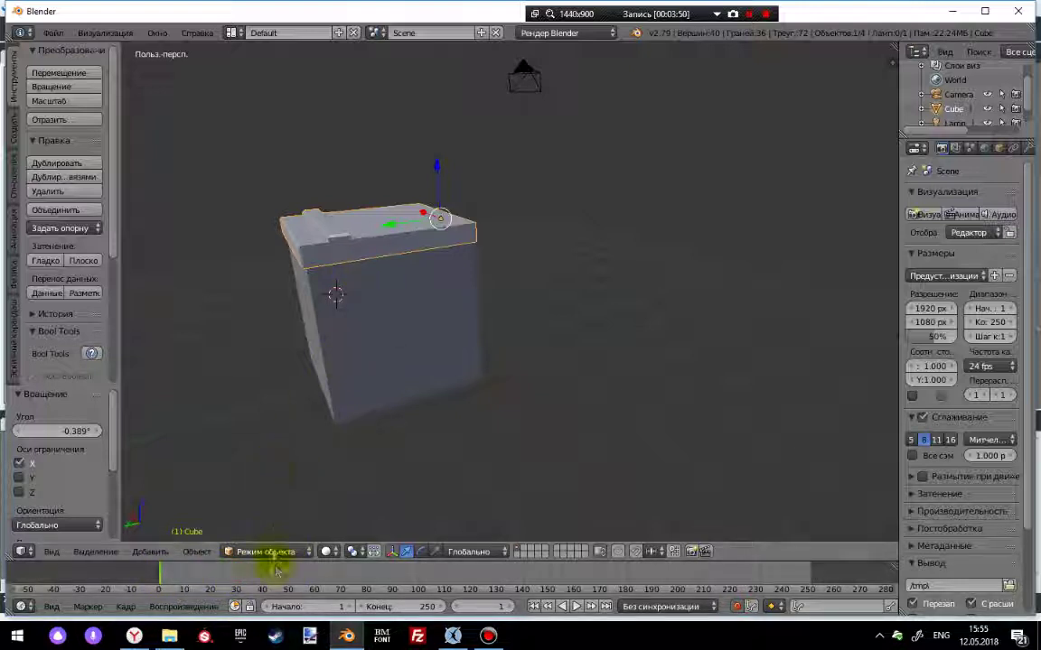
- Enlarge the timeline and, at frame 50, rotate the lid open about 41.6° around X to record a keyframe
{"action": "left_click_drag", "start_coordinate": [282, 560], "coordinate": [287, 520]}
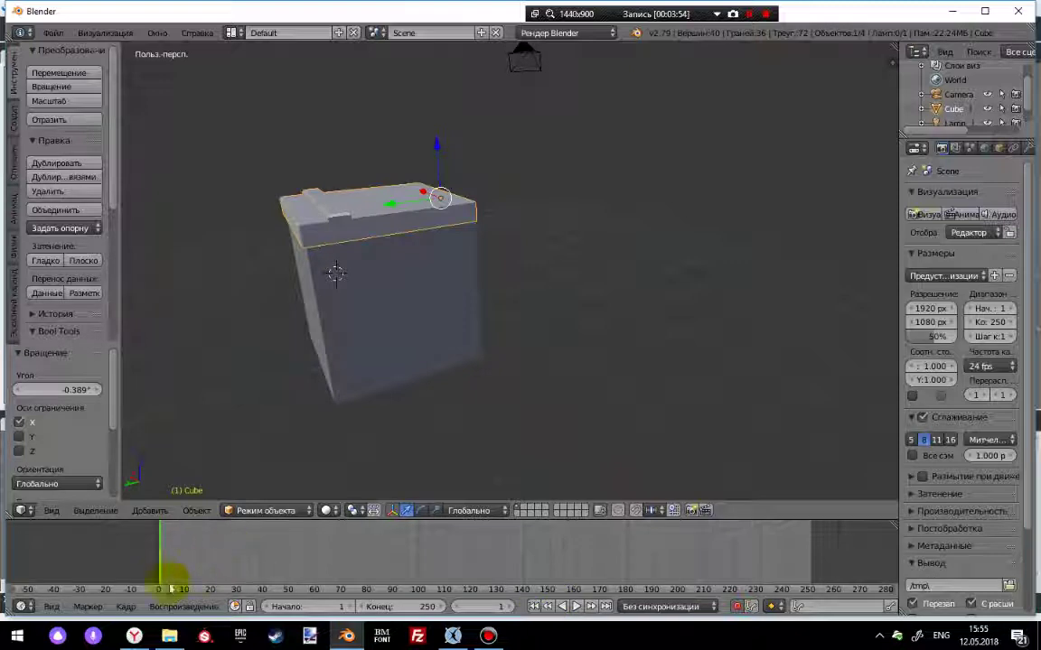
{"action": "mouse_move", "coordinate": [177, 594]}
{"action": "left_mouse_down"}
{"action": "mouse_move", "coordinate": [192, 590]}
{"action": "mouse_move", "coordinate": [168, 582]}
{"action": "left_mouse_up"}
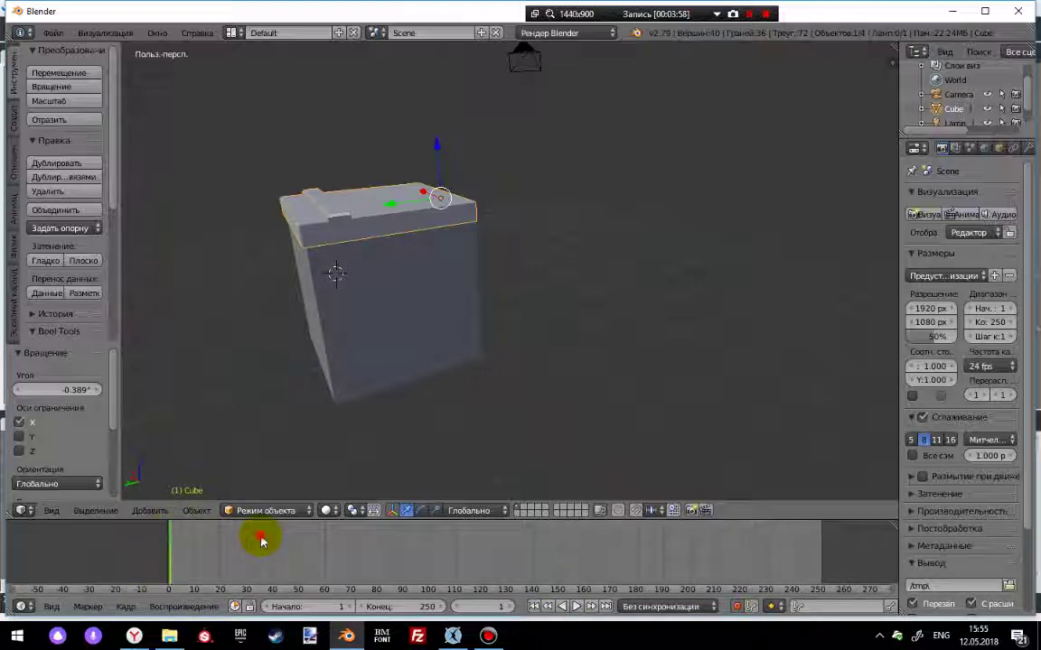
{"action": "left_click", "coordinate": [279, 574]}
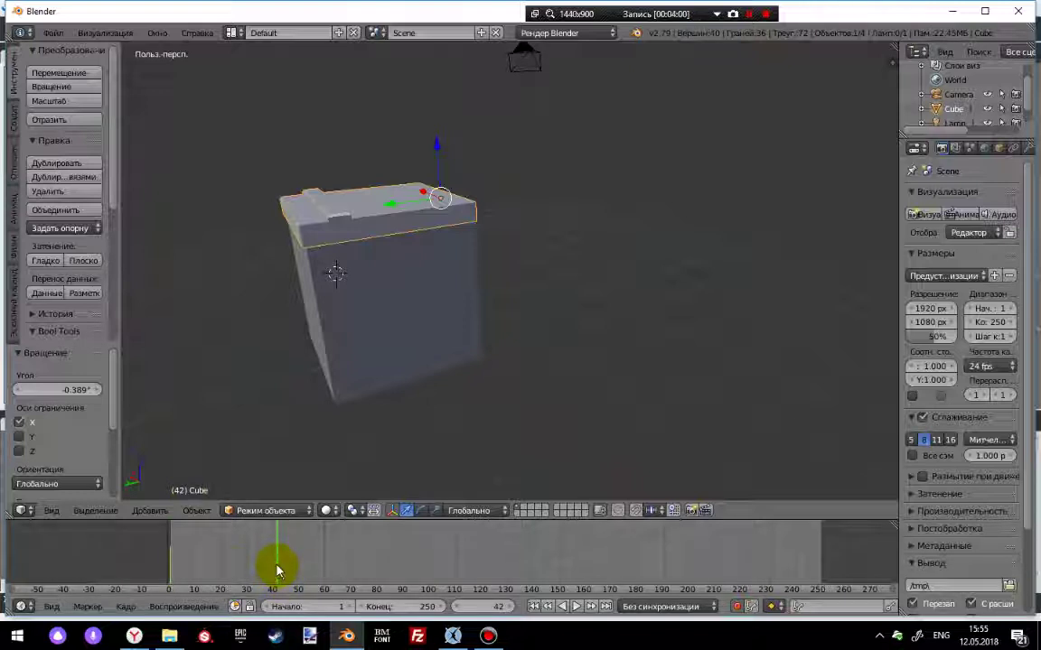
{"action": "mouse_move", "coordinate": [280, 573]}
{"action": "left_mouse_down"}
{"action": "mouse_move", "coordinate": [183, 575]}
{"action": "mouse_move", "coordinate": [277, 571]}
{"action": "left_mouse_up"}
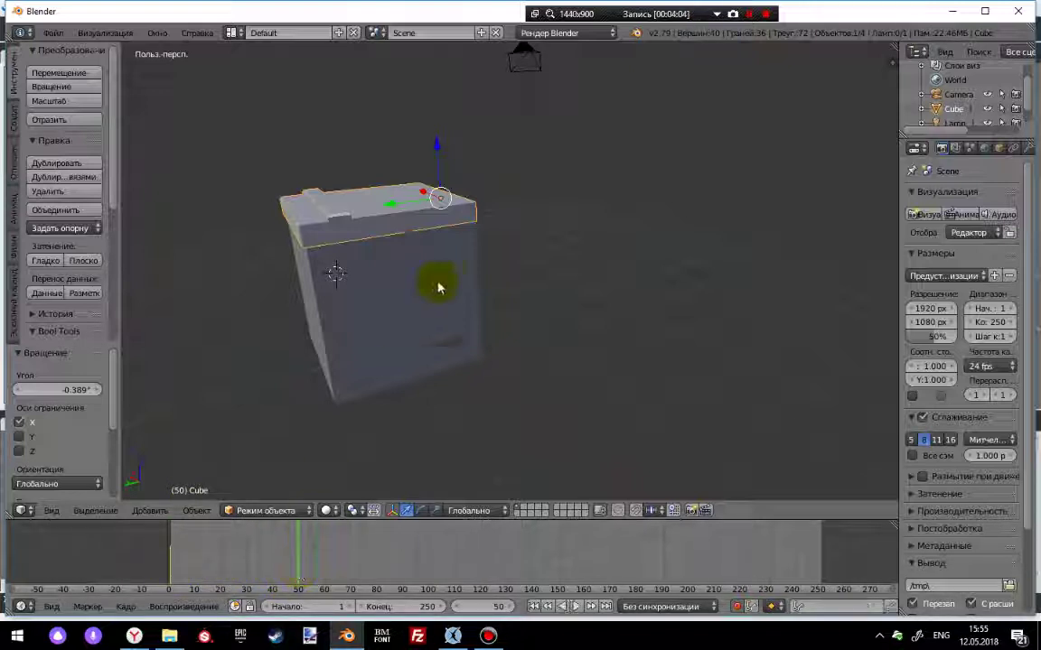
{"action": "key", "text": "r"}
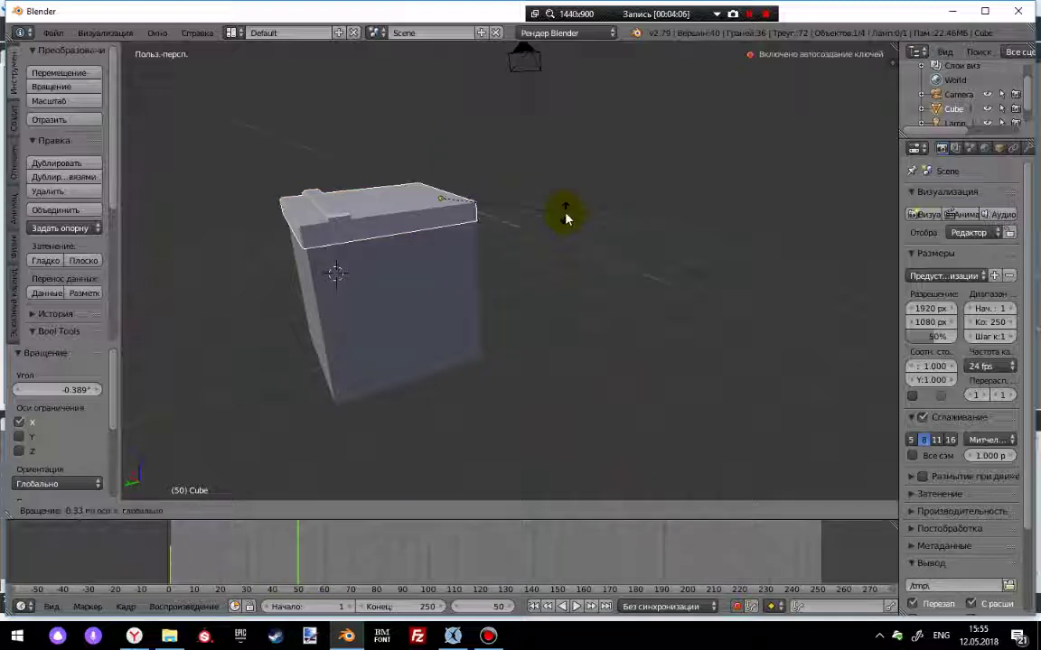
{"action": "left_click", "coordinate": [510, 282]}
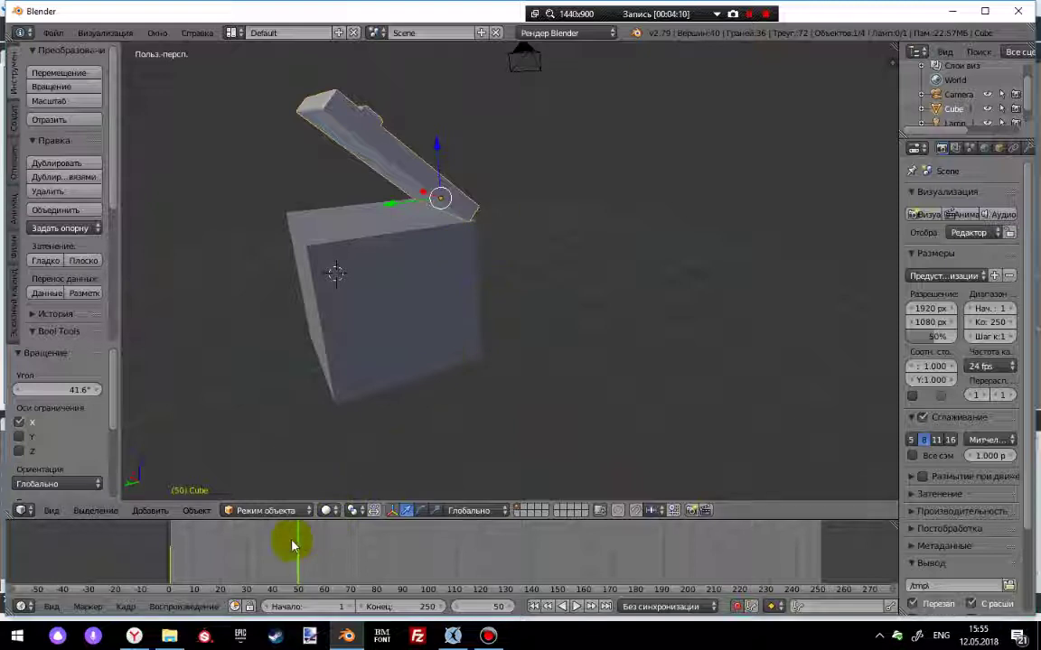
- Return to the start of the timeline and play the animation to check the lid's opening motion
{"action": "left_click_drag", "start_coordinate": [298, 538], "coordinate": [174, 546]}
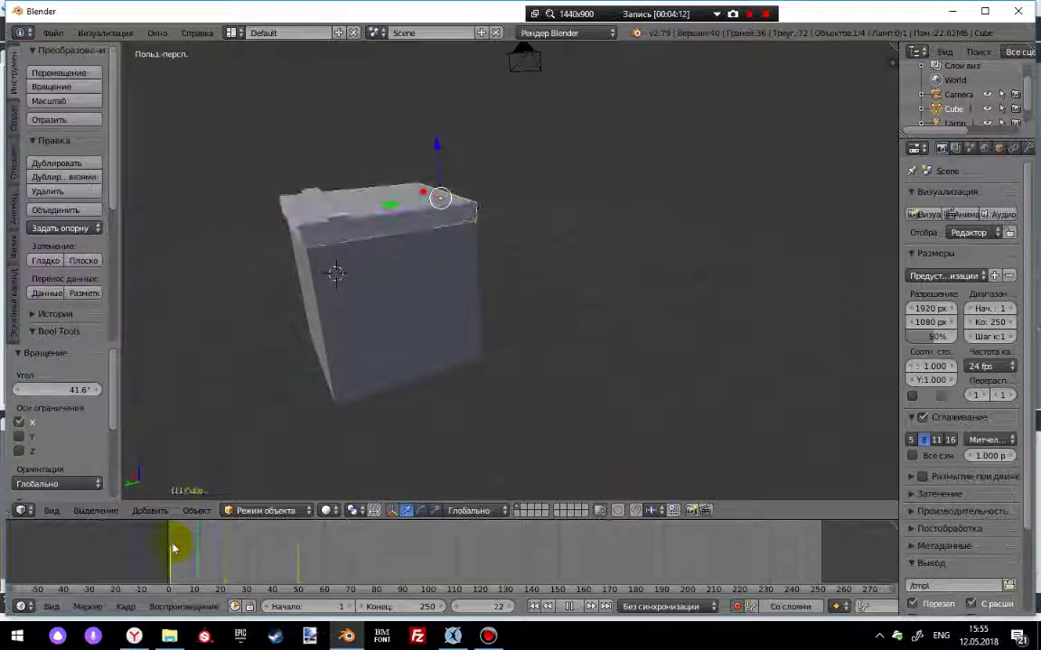
{"action": "key", "text": "alt+a"}
- At frame 100, rotate the lid about 37.3° around X to record a wider open keyframe
{"action": "left_click_drag", "start_coordinate": [274, 551], "coordinate": [429, 546]}
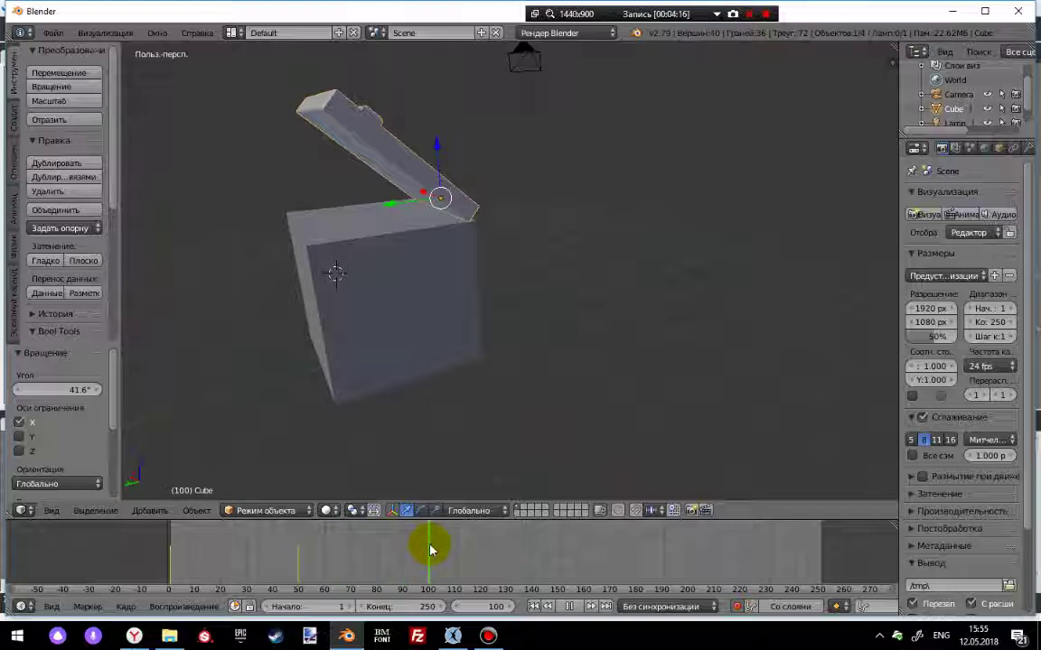
{"action": "key", "text": "alt+a"}
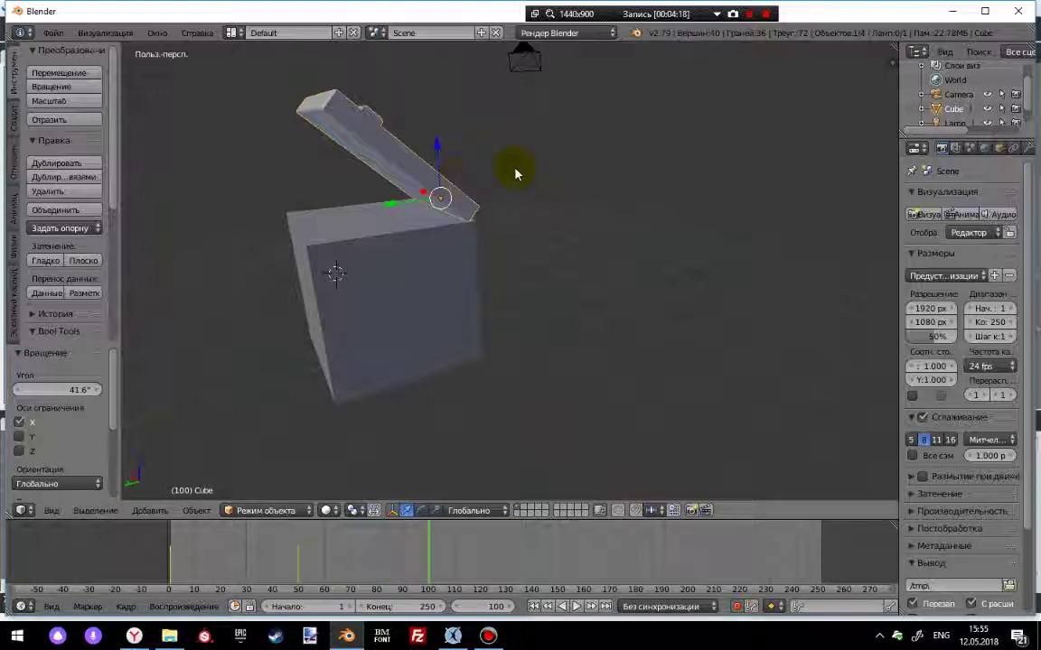
{"action": "key", "text": "r"}
{"action": "key", "text": "x"}
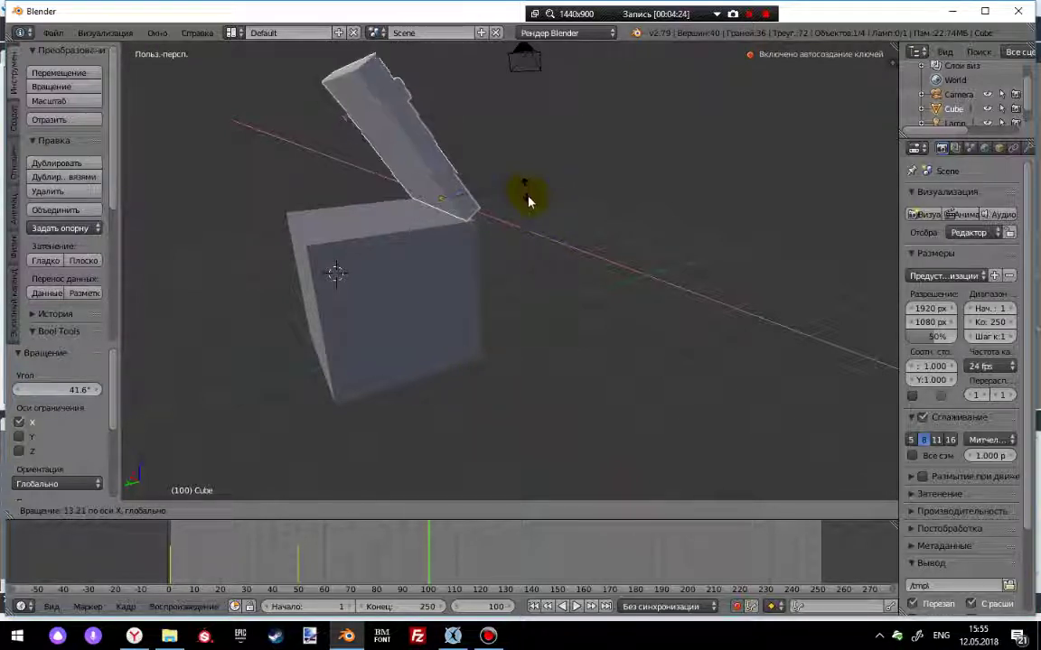
{"action": "left_click", "coordinate": [528, 227]}
- At frame 120, record a hold keyframe for the open lid with a 0° rotation around X
{"action": "left_click_drag", "start_coordinate": [432, 549], "coordinate": [532, 553]}
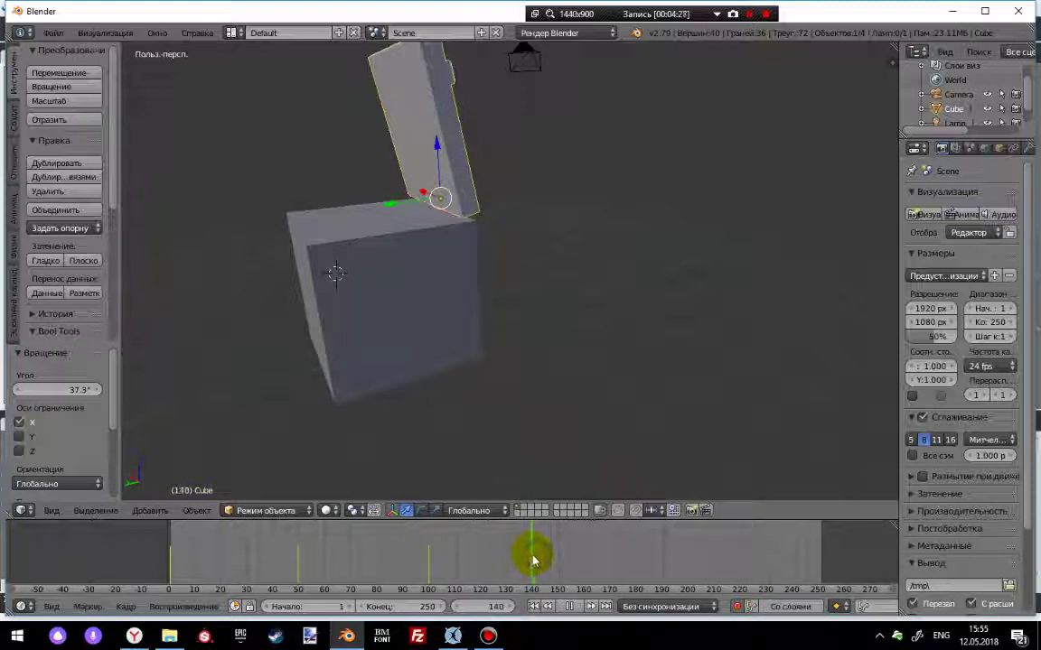
{"action": "key", "text": "alt+a"}
{"action": "left_click", "coordinate": [485, 552]}
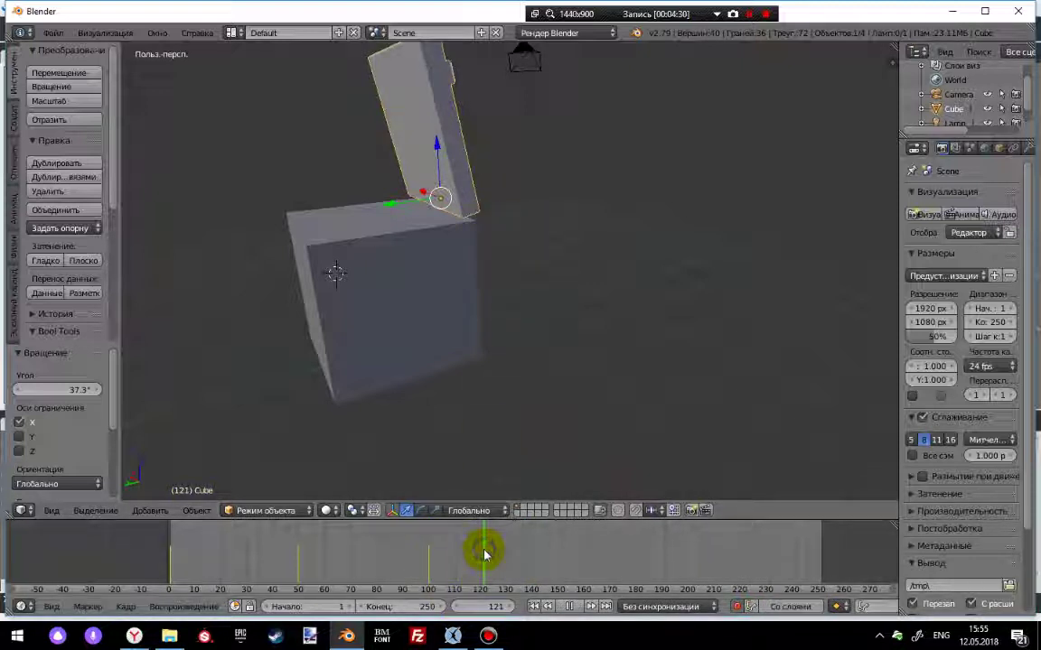
{"action": "key", "text": "alt+a"}
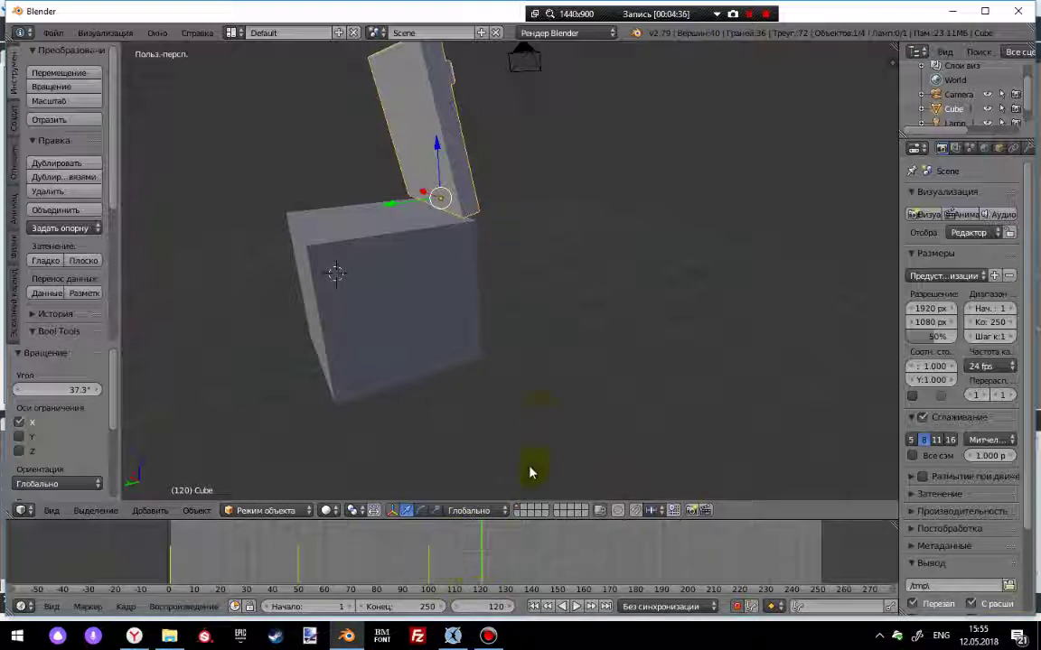
{"action": "key", "text": "r"}
{"action": "key", "text": "x"}
{"action": "left_click", "coordinate": [562, 241]}
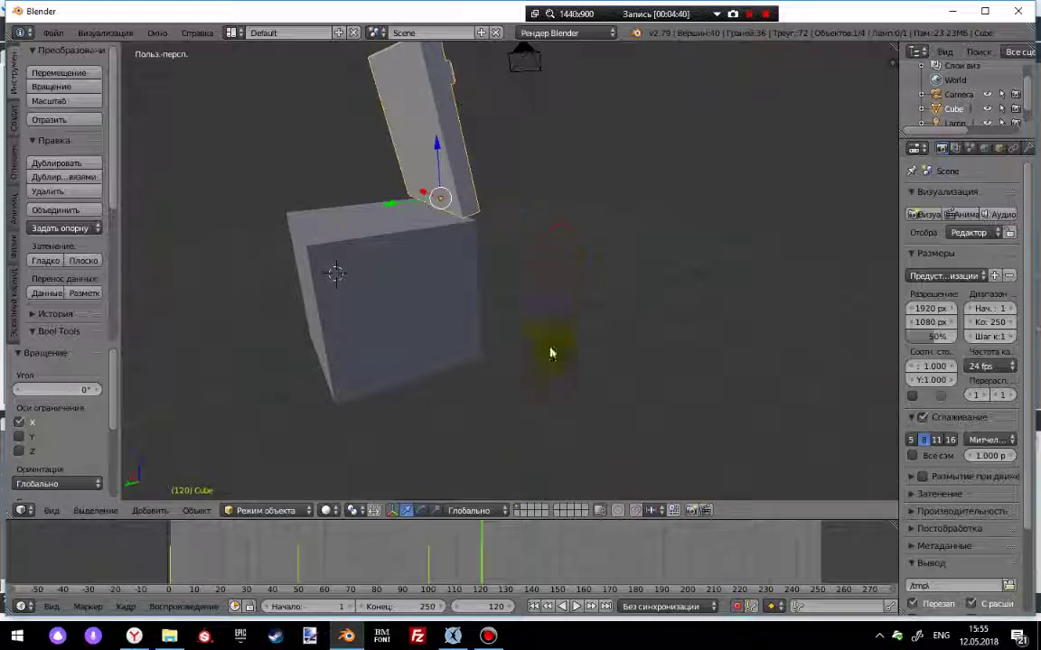
{"action": "key", "text": "r"}
{"action": "key", "text": "x"}
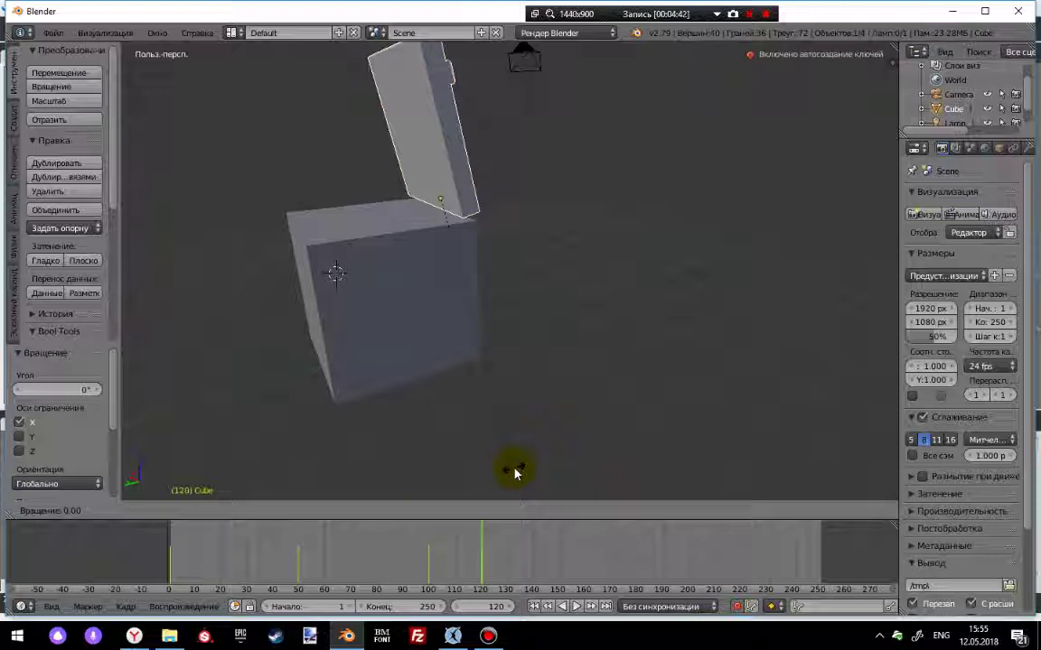
{"action": "left_click", "coordinate": [516, 472]}
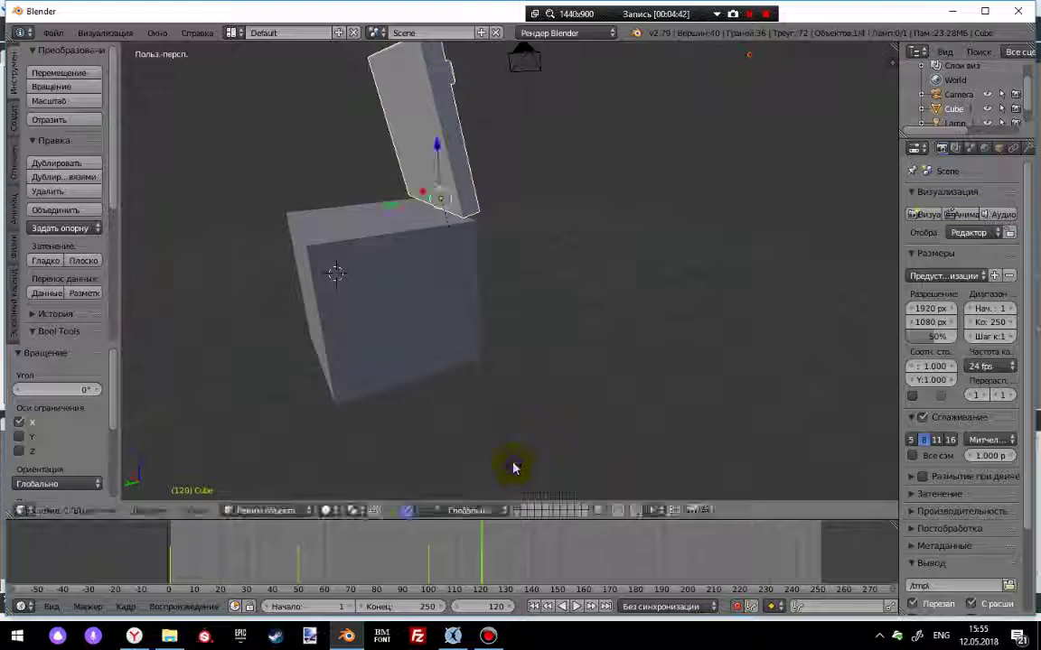
- At frame 150, rotate the lid about -48.6° around X to record a partly closed keyframe
{"action": "left_click", "coordinate": [558, 563]}
{"action": "key", "text": "r"}
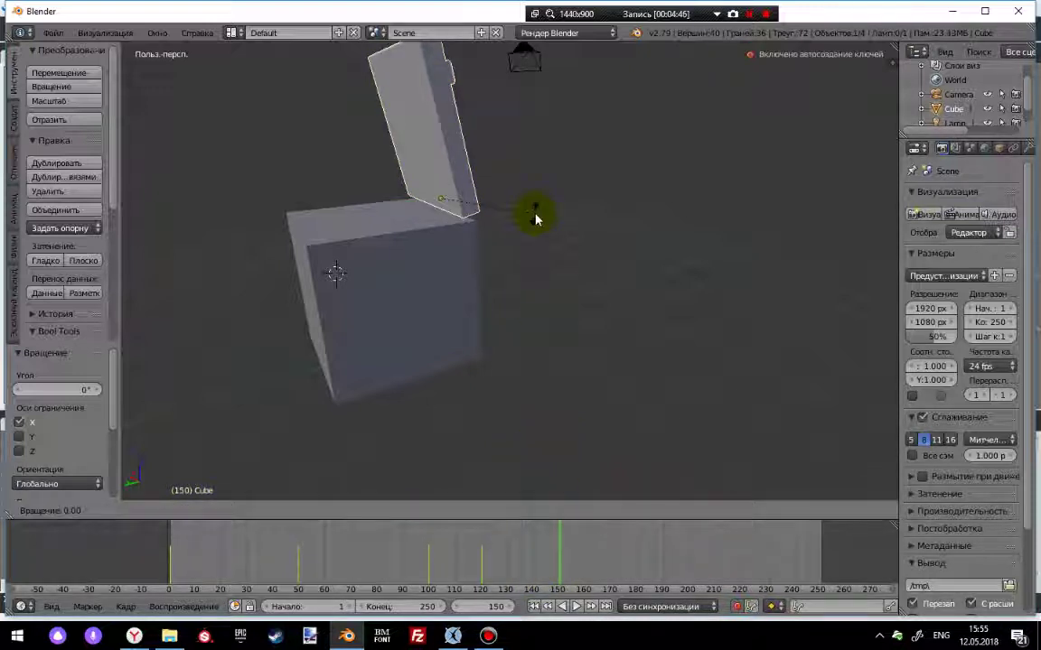
{"action": "key", "text": "x"}
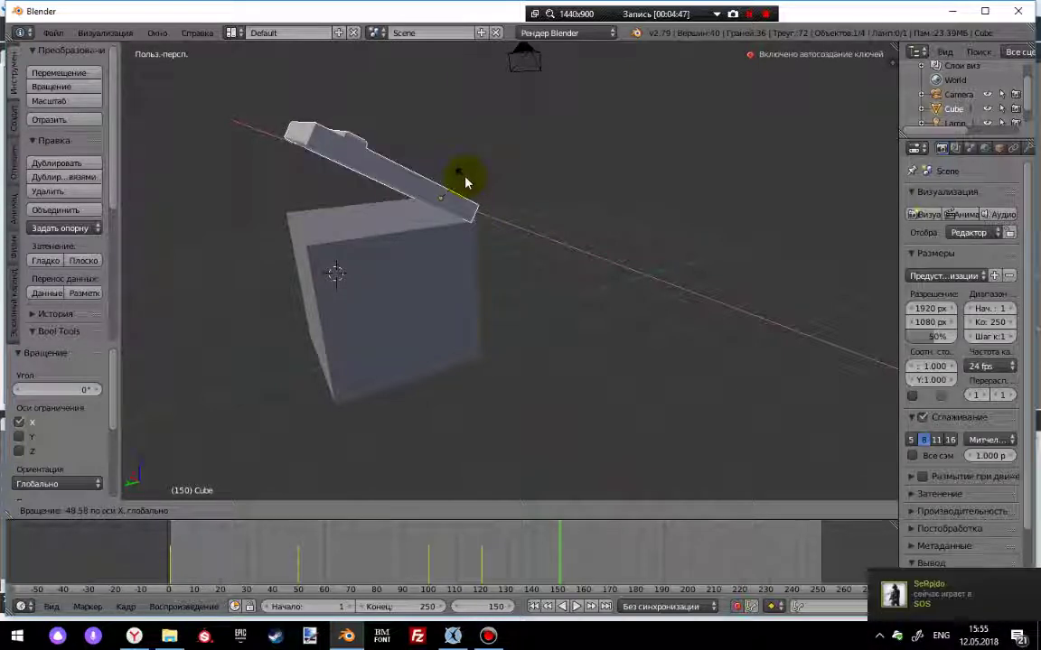
{"action": "left_click", "coordinate": [465, 182]}
- At frame 200, rotate the lid about -30° around X to record the closed keyframe
{"action": "key", "text": "alt+a"}
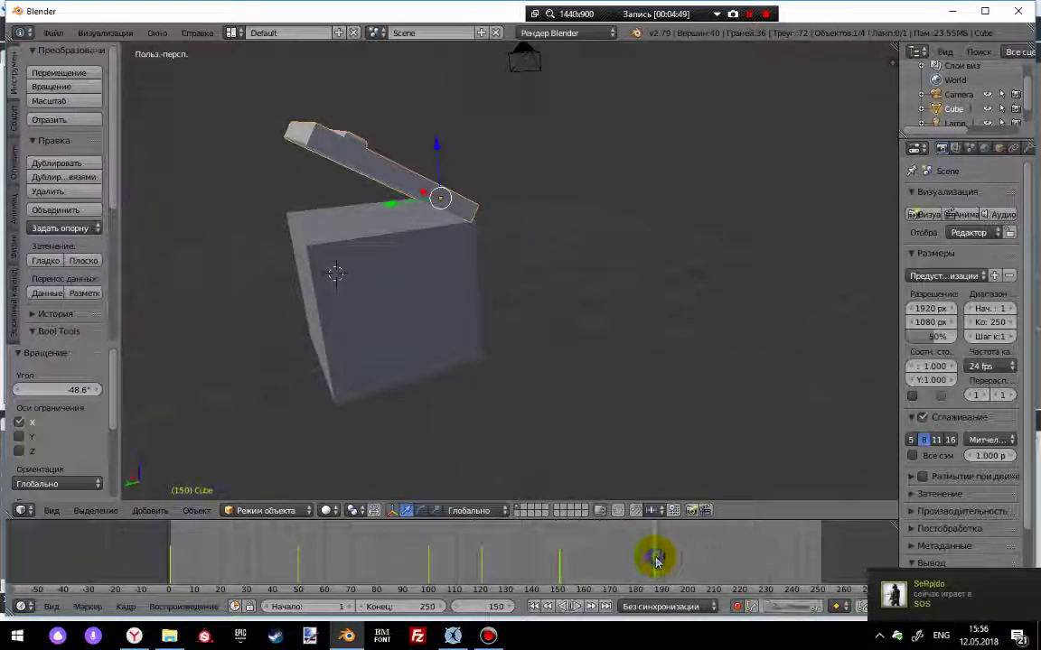
{"action": "left_click_drag", "start_coordinate": [806, 569], "coordinate": [694, 571]}
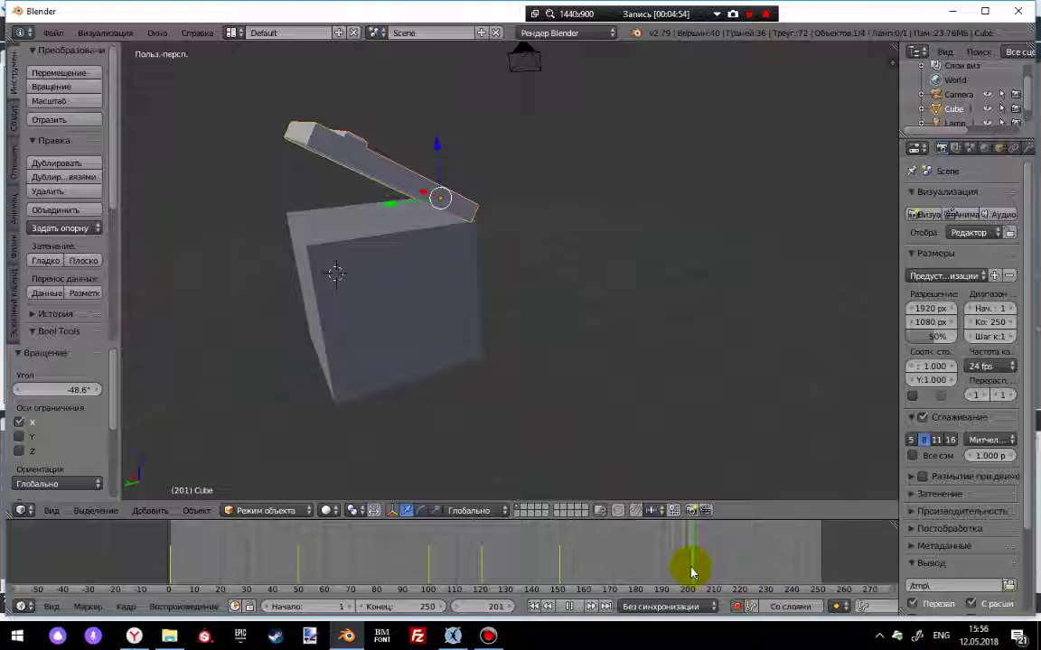
{"action": "key", "text": "alt+a"}
{"action": "key", "text": "r"}
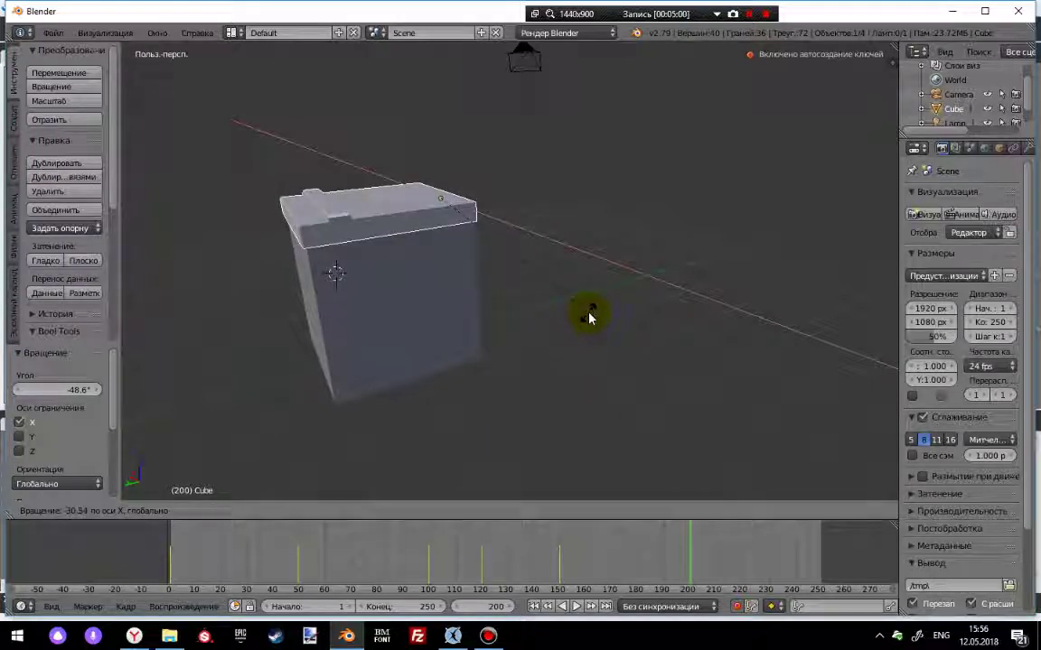
{"action": "left_click", "coordinate": [586, 316]}
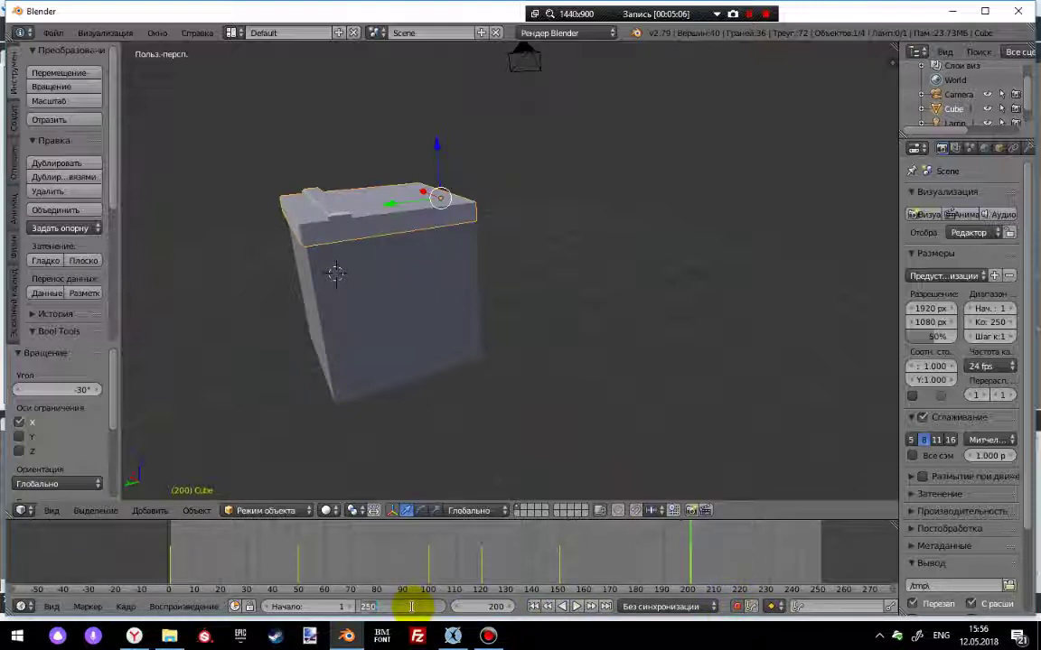
- Set the animation's end frame to 200 and play it, selecting the box body and maximizing the window
{"action": "key", "text": "Return"}
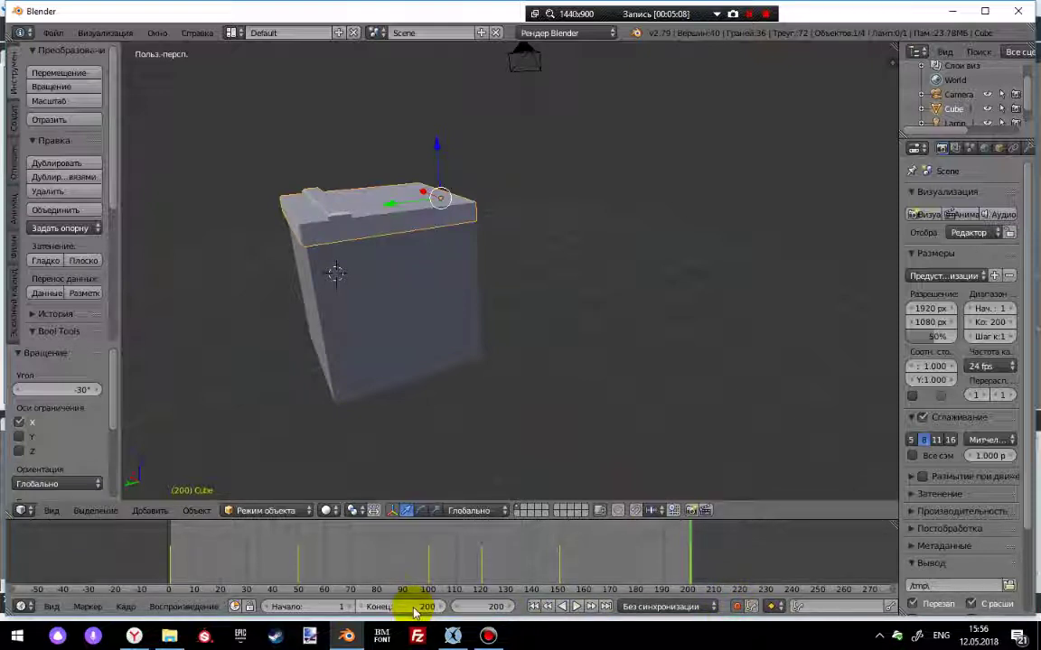
{"action": "left_click", "coordinate": [575, 606]}
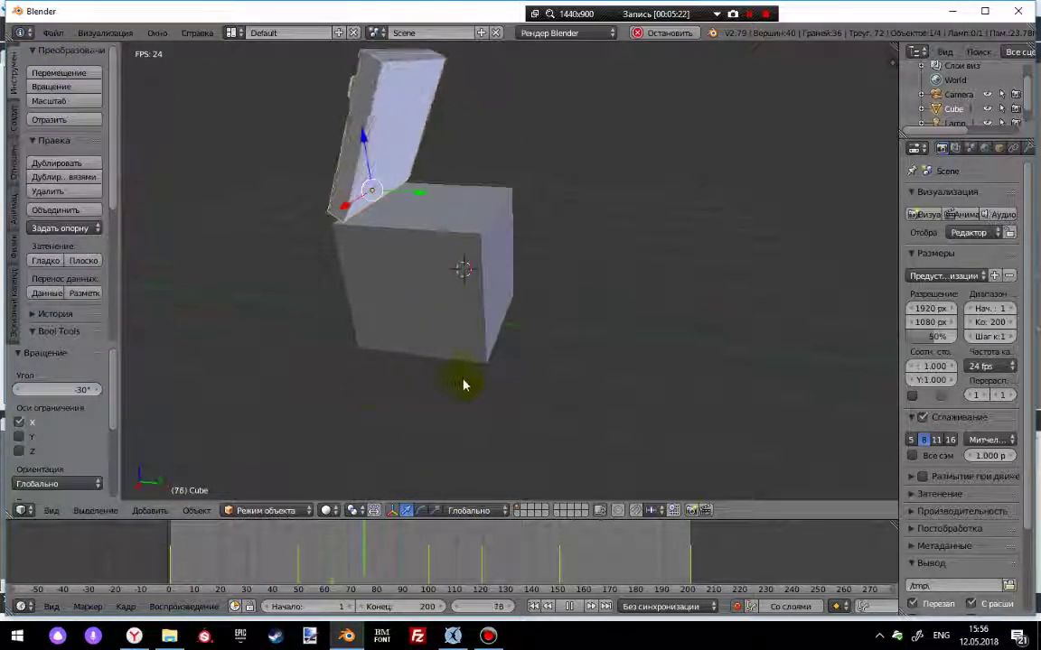
{"action": "right_click", "coordinate": [424, 282]}
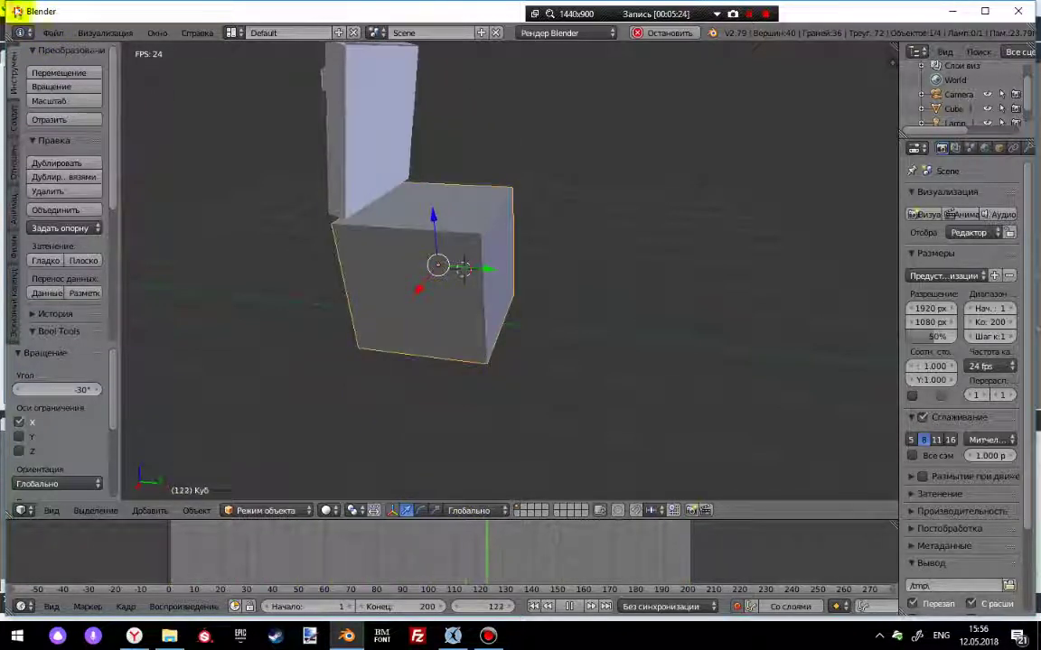
{"action": "left_click", "coordinate": [984, 12]}
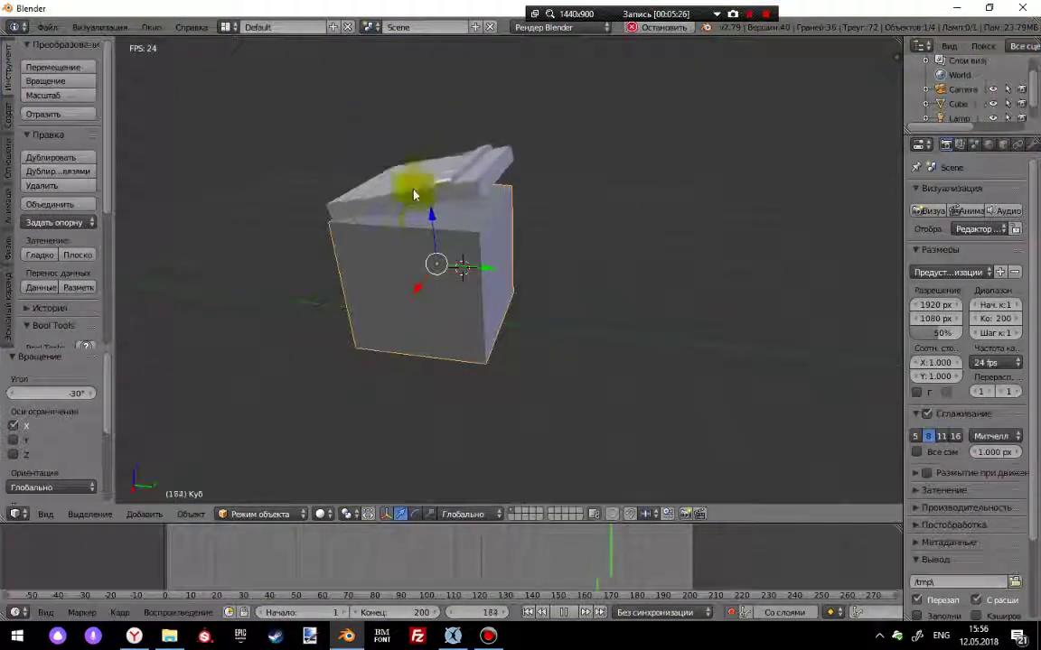
{"action": "left_click", "coordinate": [46, 28]}
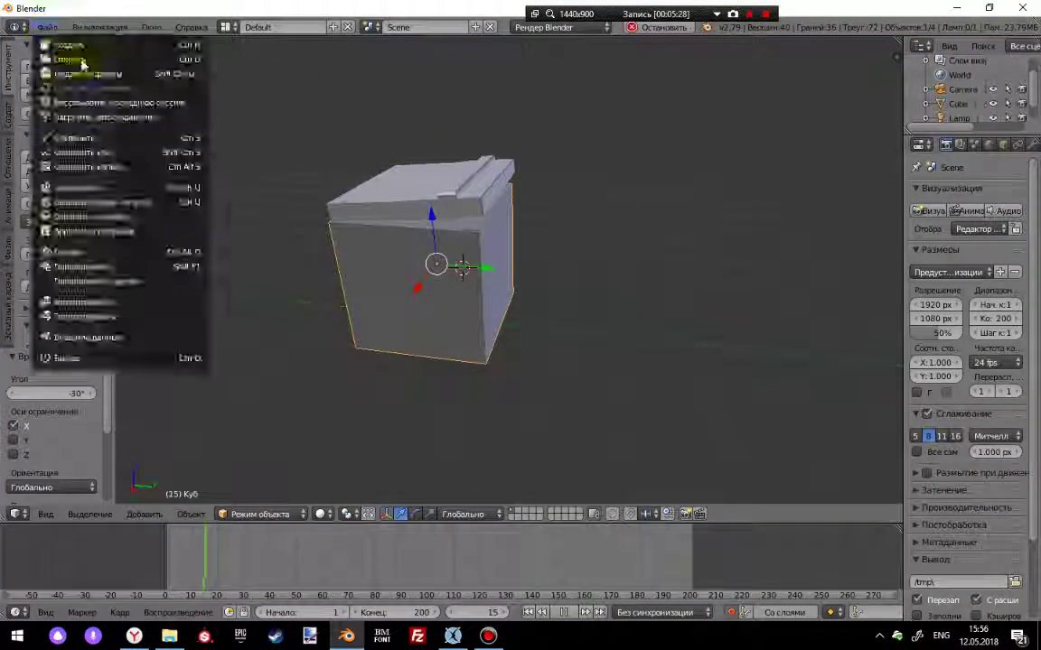
{"action": "left_click", "coordinate": [563, 612]}
{"action": "left_click", "coordinate": [47, 28]}
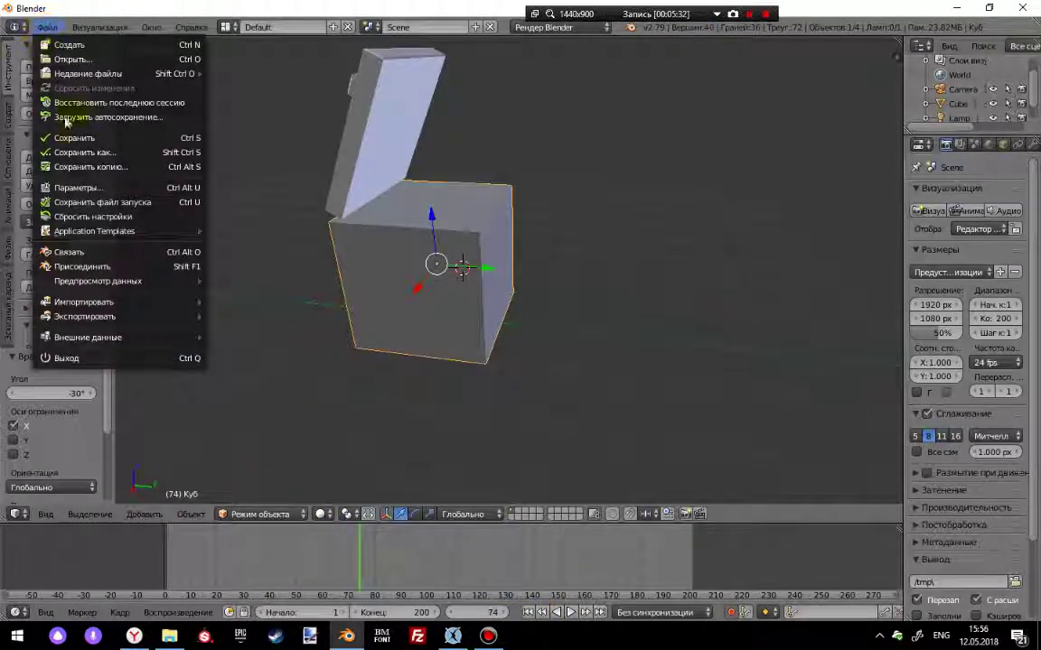
{"action": "mouse_move", "coordinate": [138, 321]}
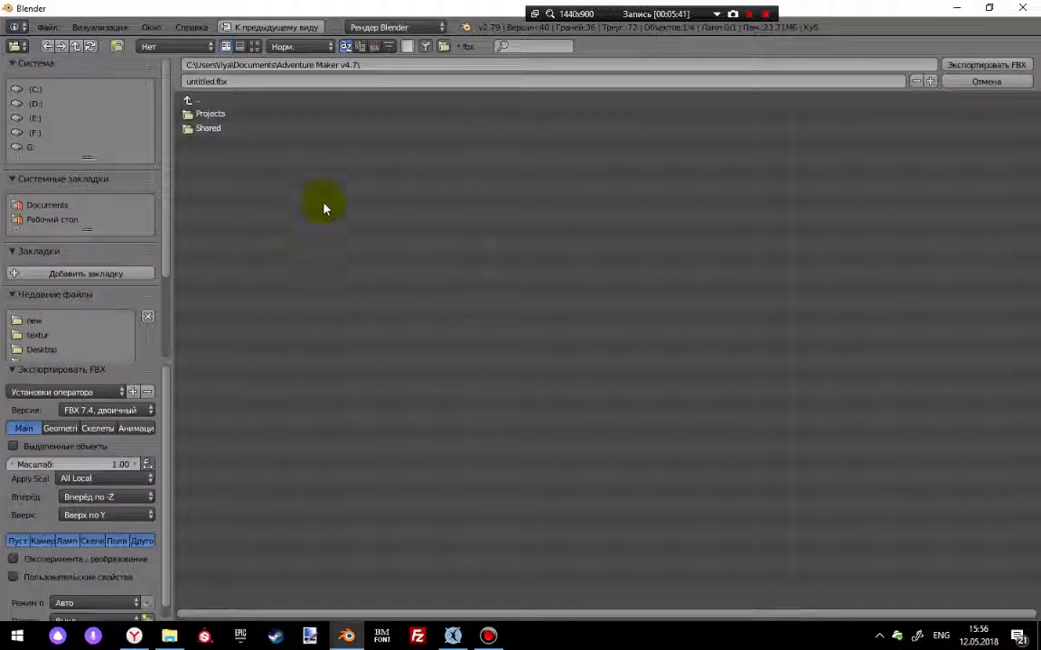
{"action": "left_click", "coordinate": [998, 80]}
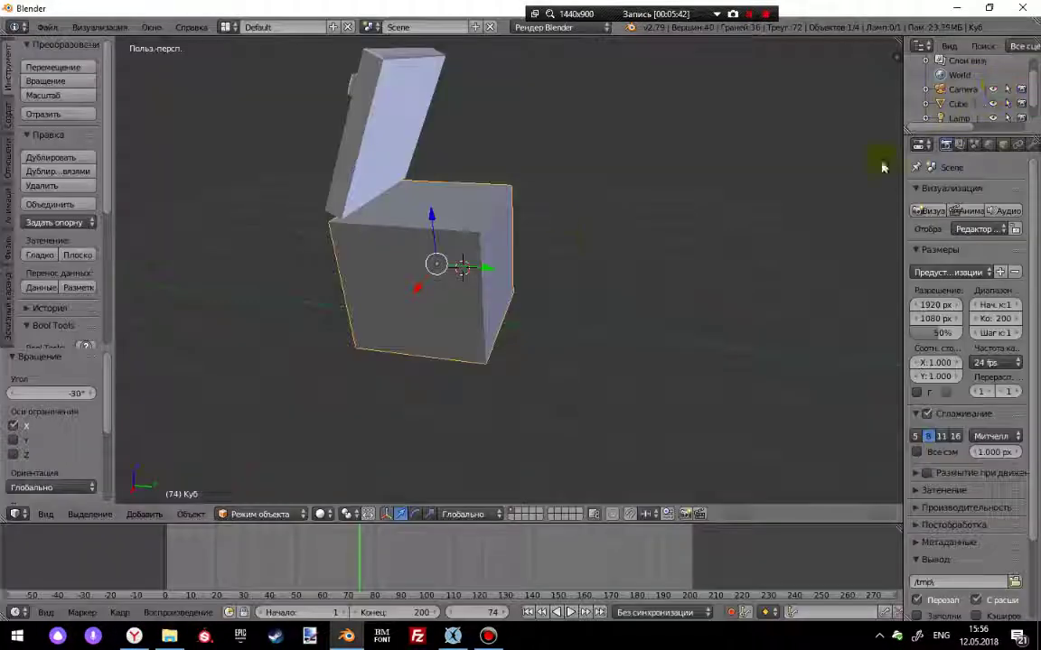
- Add the lid to the selected box body and return the animation to frame 1
{"action": "right_click", "coordinate": [412, 109], "text": "shift"}
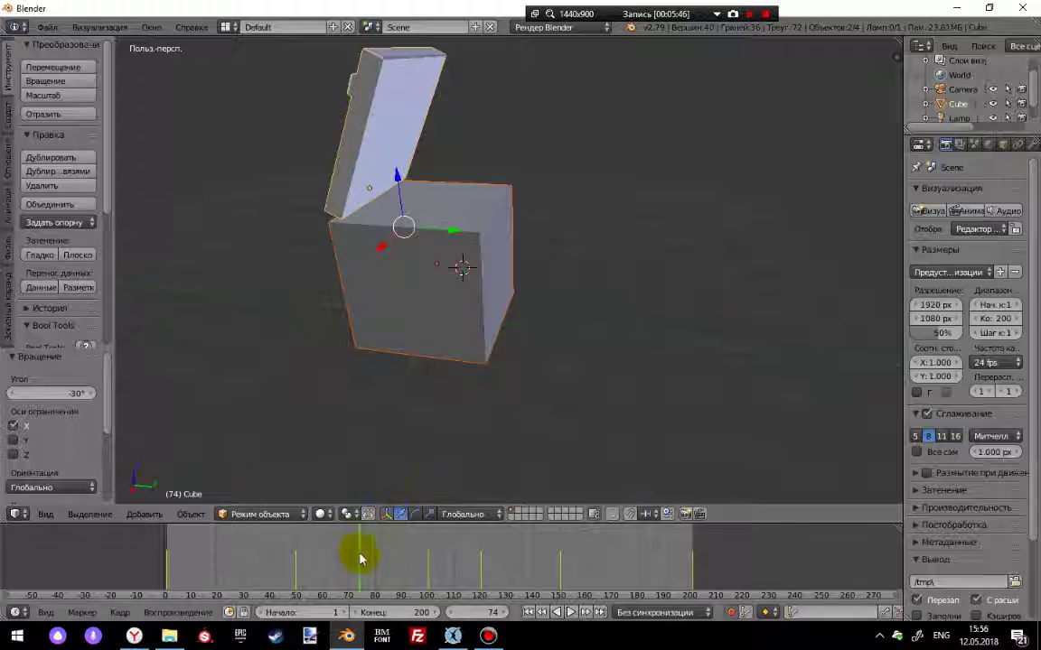
{"action": "left_click", "coordinate": [165, 566]}
{"action": "key", "text": "alt+a"}
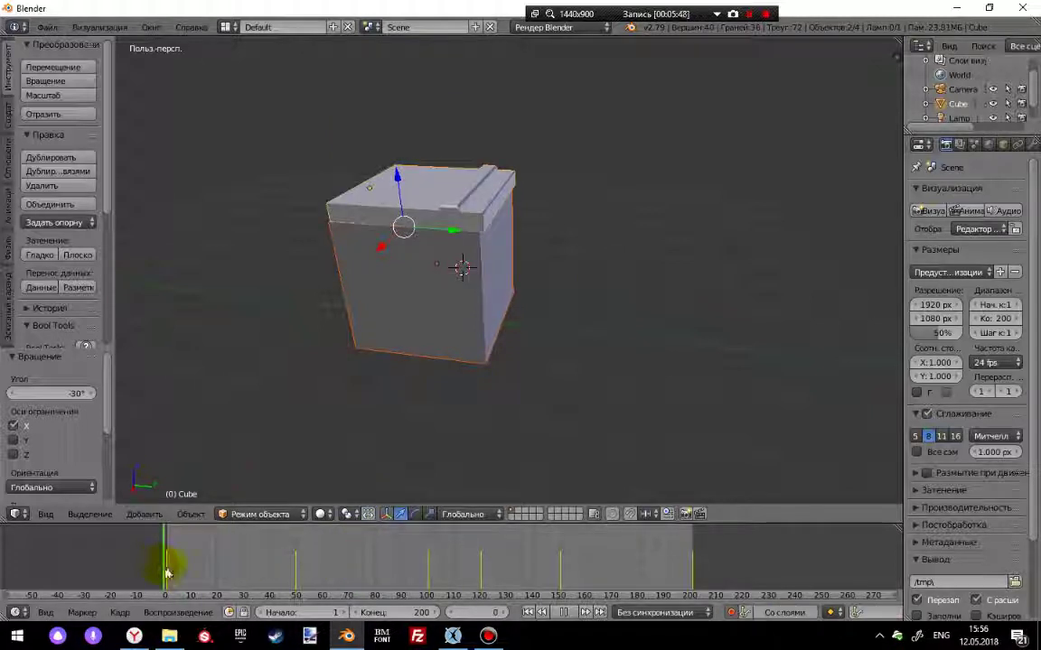
{"action": "key", "text": "alt+a"}
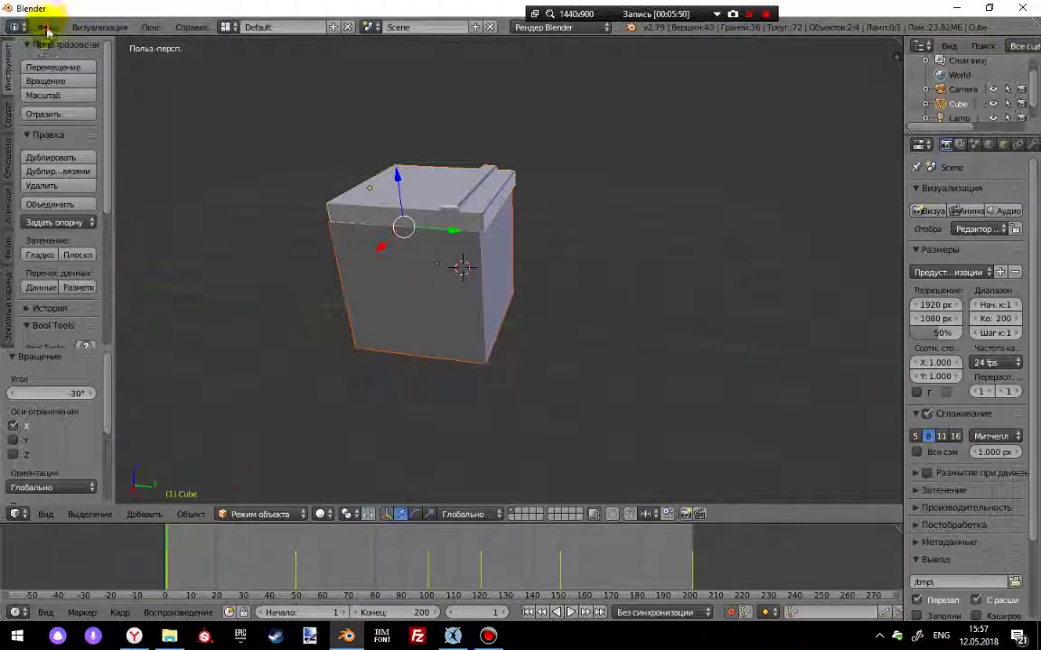
- Save the scene on the Desktop as boks.blend
{"action": "left_click", "coordinate": [47, 27]}
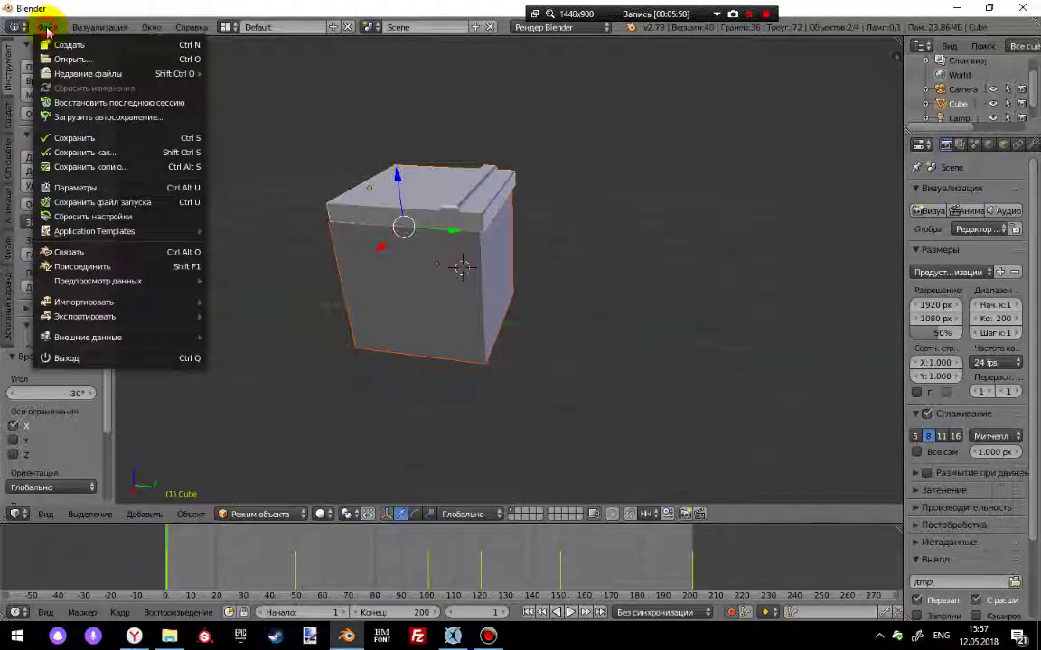
{"action": "left_click", "coordinate": [85, 152]}
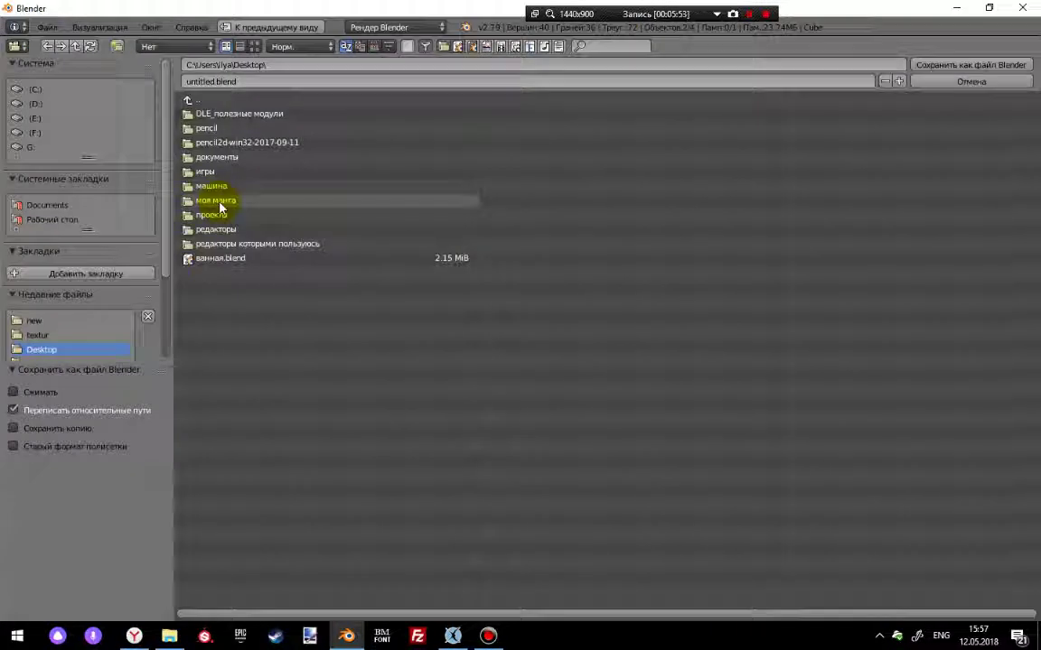
{"action": "left_click", "coordinate": [209, 81]}
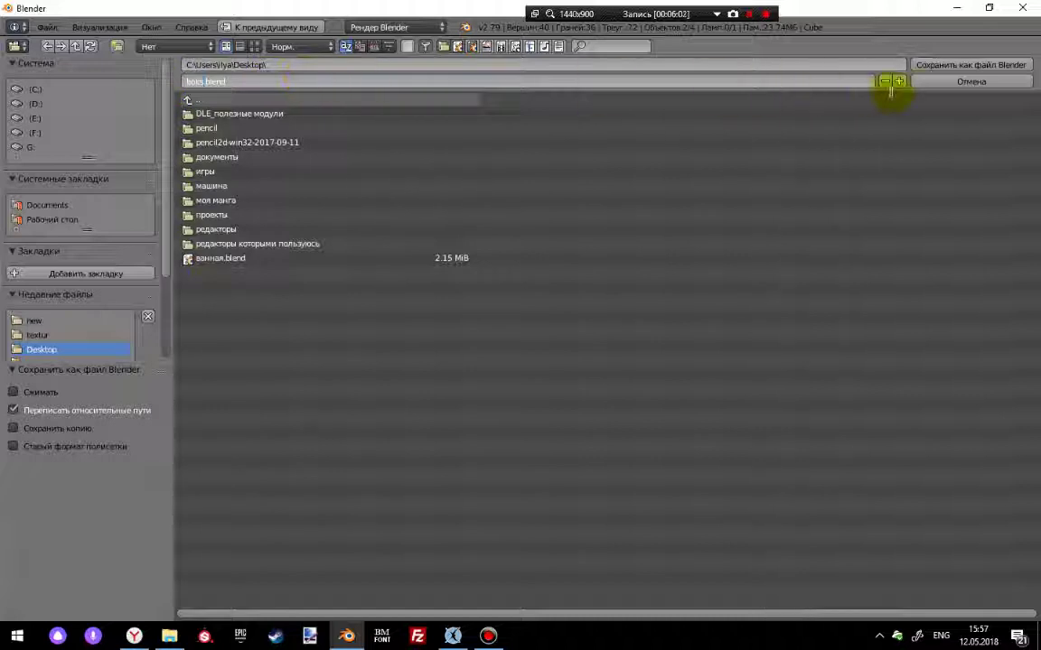
{"action": "left_click", "coordinate": [980, 68]}
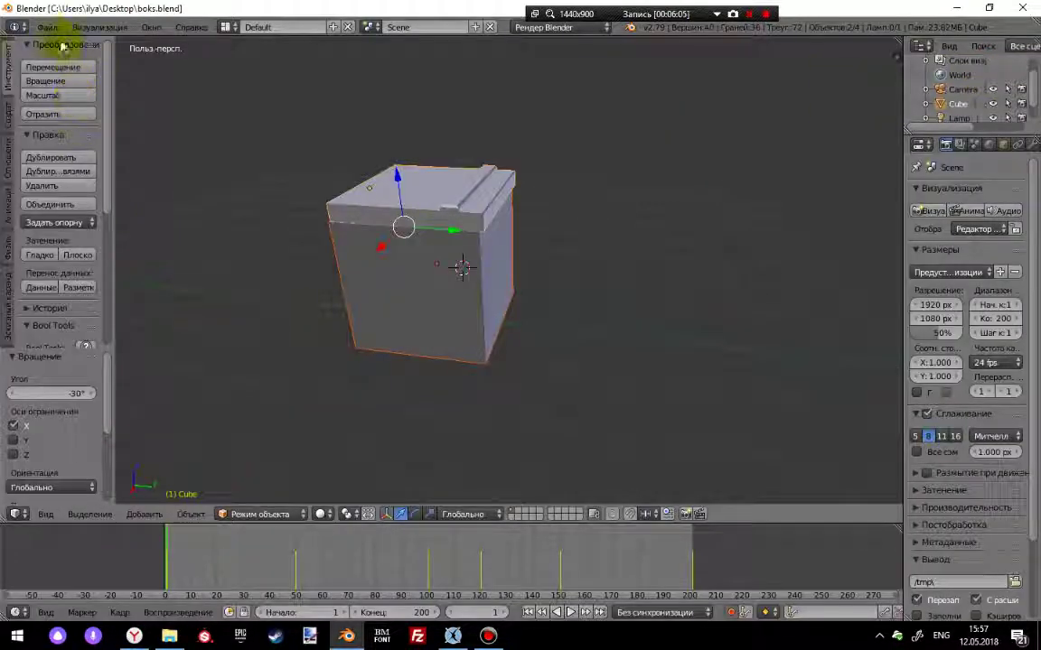
- Export the scene in FBX format as boks.fbx into OpenSpace3D's assets/models/new folder
{"action": "left_click", "coordinate": [47, 27]}
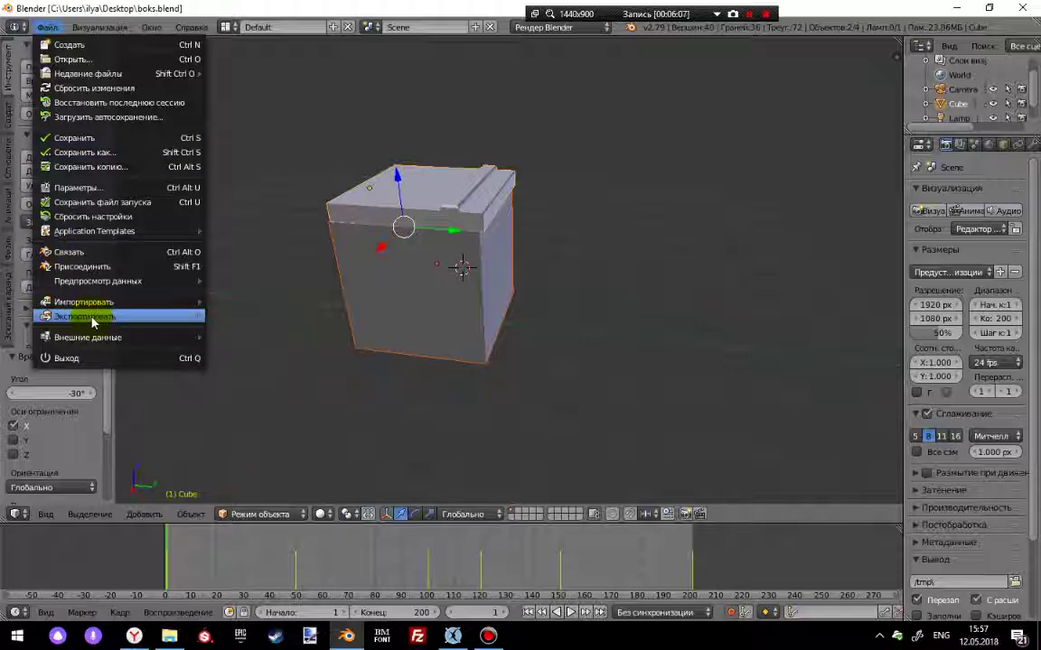
{"action": "mouse_move", "coordinate": [100, 318]}
{"action": "left_click", "coordinate": [242, 361]}
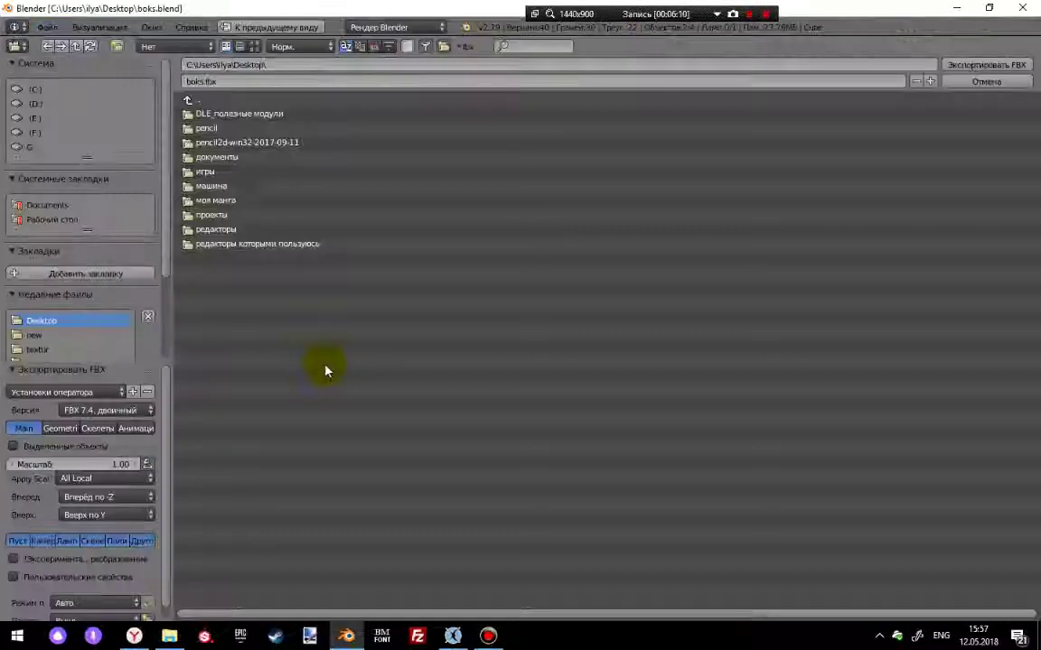
{"action": "scroll", "coordinate": [40, 316], "scroll_direction": "down", "scroll_amount": 3}
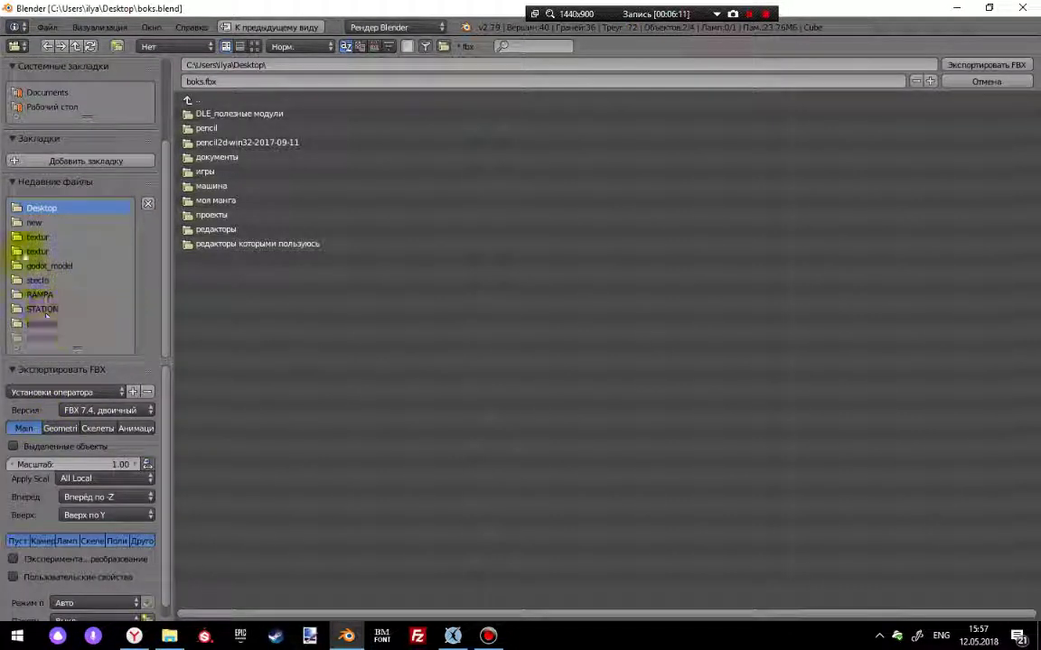
{"action": "left_click", "coordinate": [37, 238]}
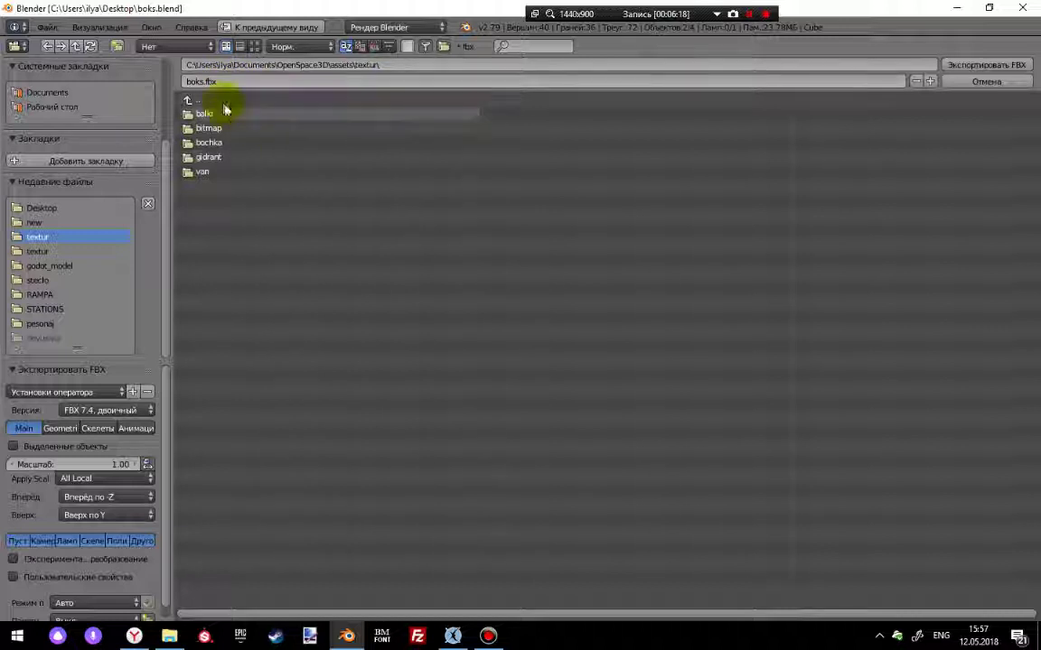
{"action": "left_click", "coordinate": [221, 102]}
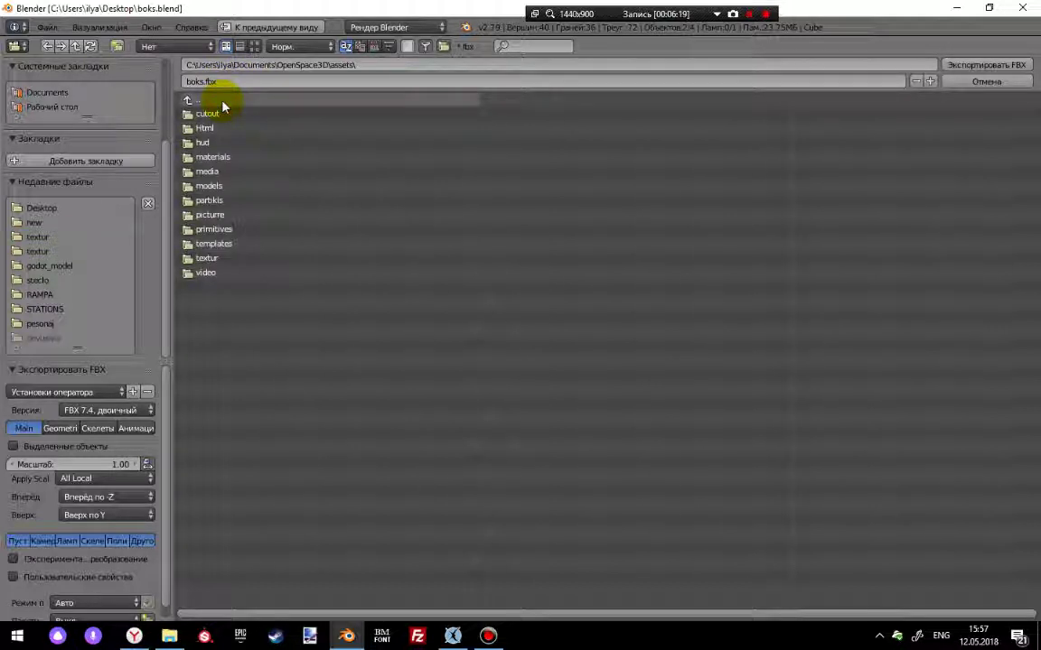
{"action": "left_click", "coordinate": [223, 101]}
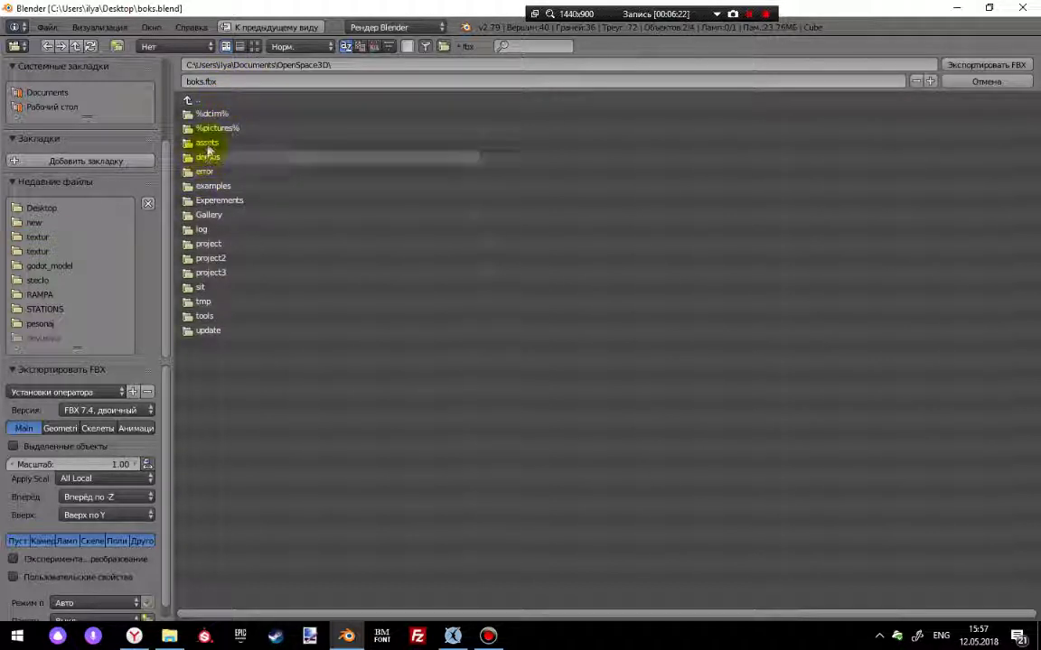
{"action": "left_click", "coordinate": [204, 143]}
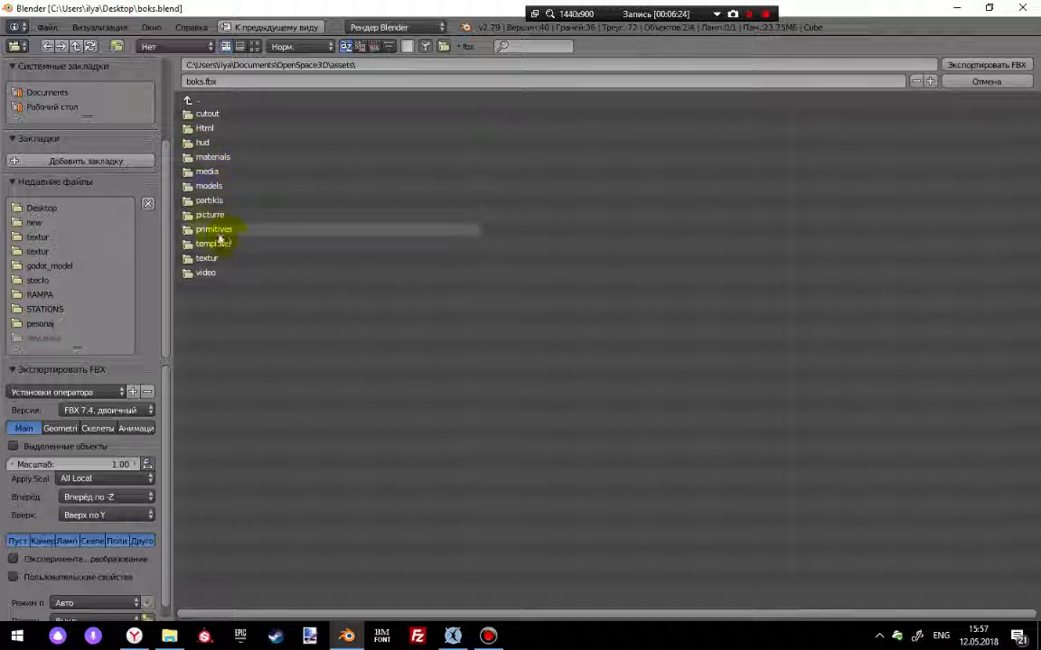
{"action": "left_click", "coordinate": [208, 185]}
{"action": "left_click", "coordinate": [204, 158]}
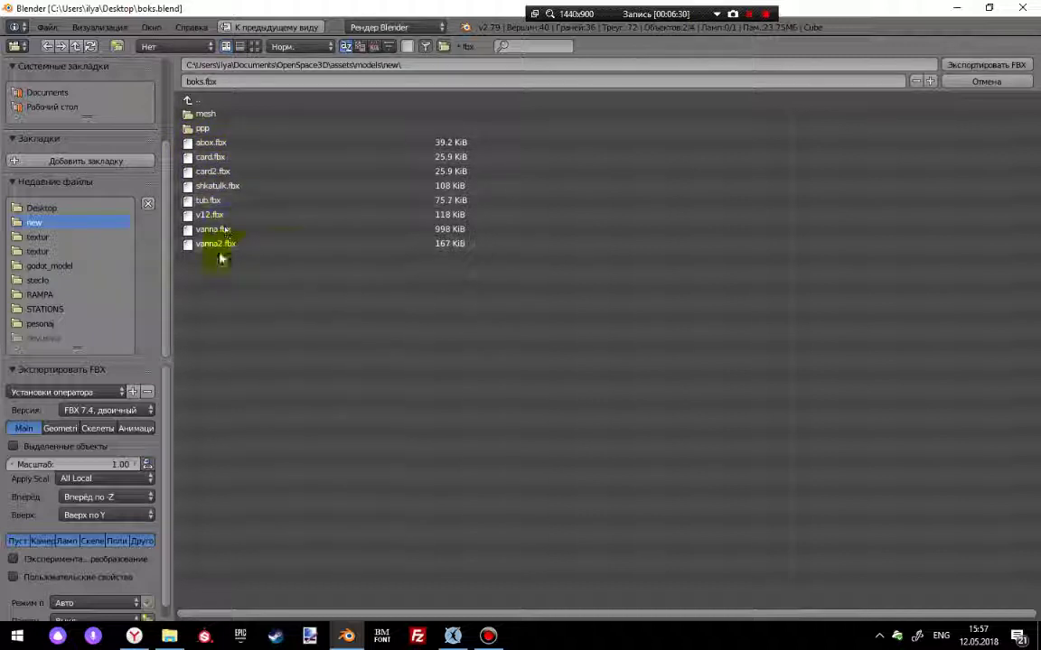
{"action": "left_click", "coordinate": [986, 67]}
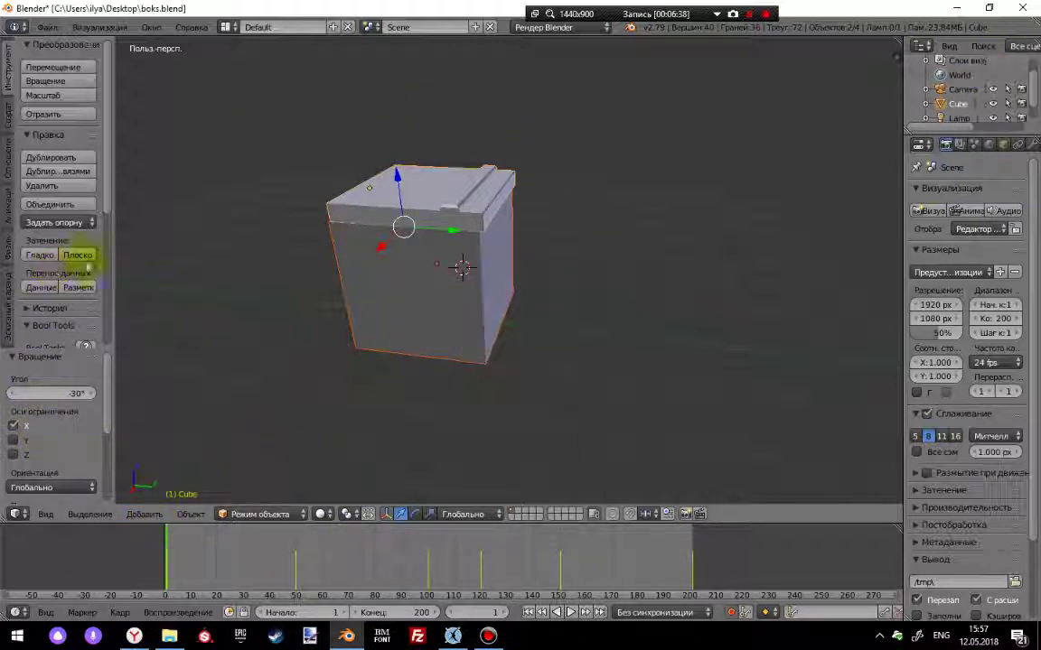
- Switch to OpenSpace3D, close the animation settings, and choose boks.fbx from assets/models/new for a standard-format scene import
{"action": "left_click", "coordinate": [959, 9]}
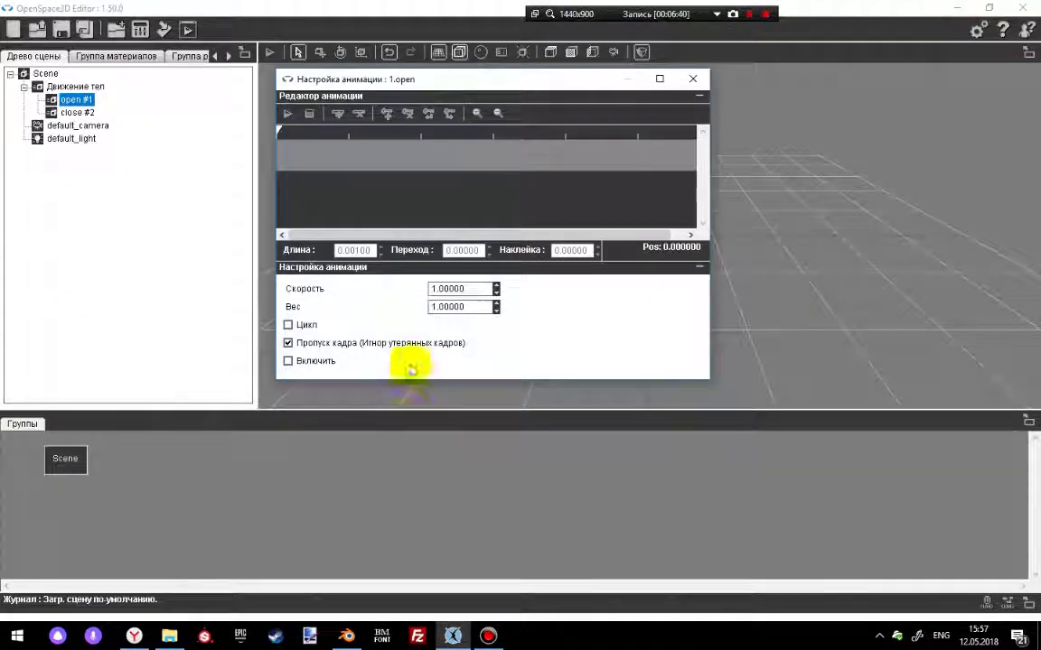
{"action": "left_click", "coordinate": [693, 79]}
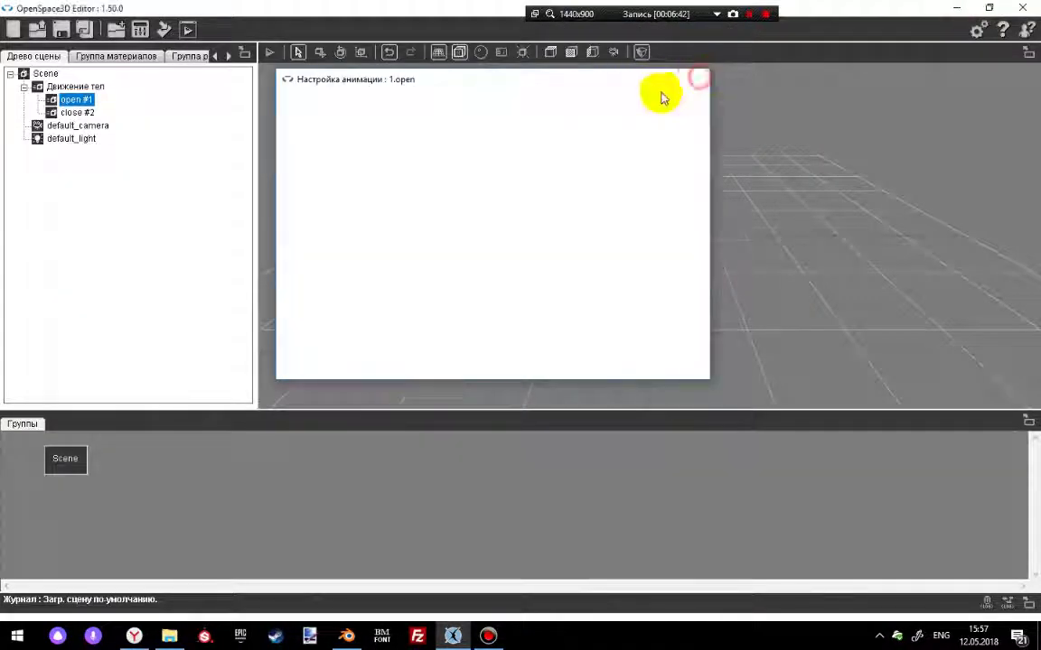
{"action": "left_click", "coordinate": [116, 30]}
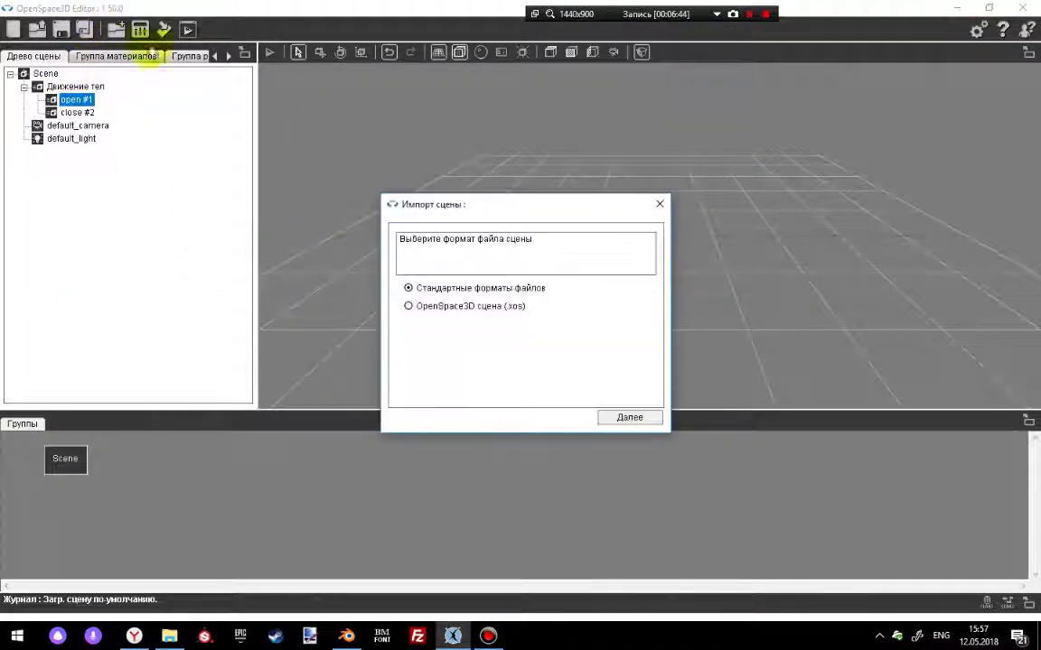
{"action": "left_click", "coordinate": [630, 417]}
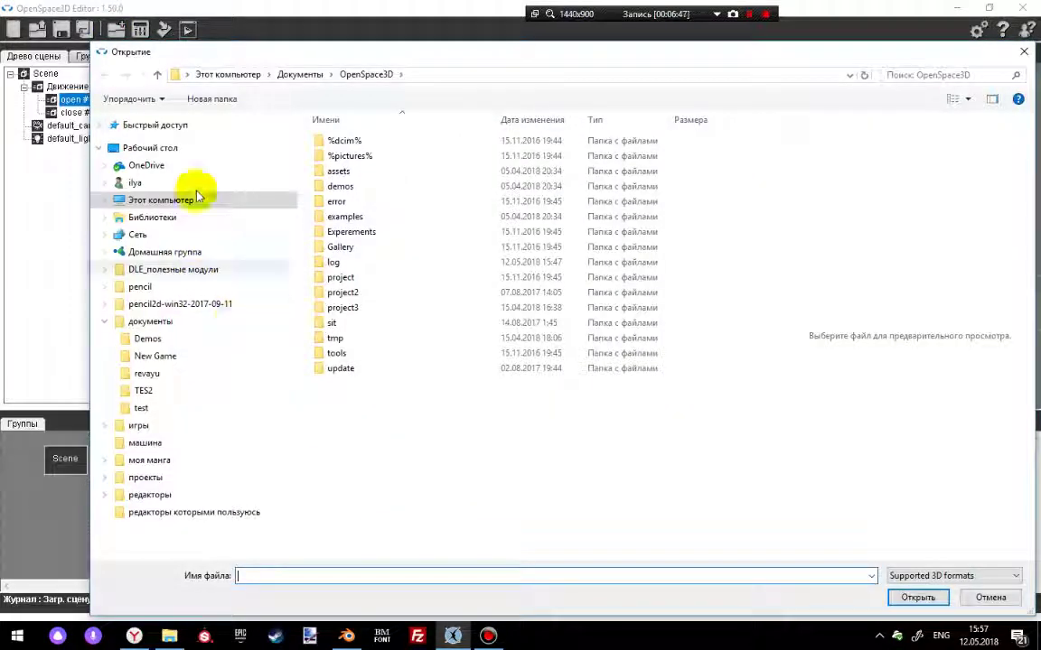
{"action": "double_click", "coordinate": [339, 171]}
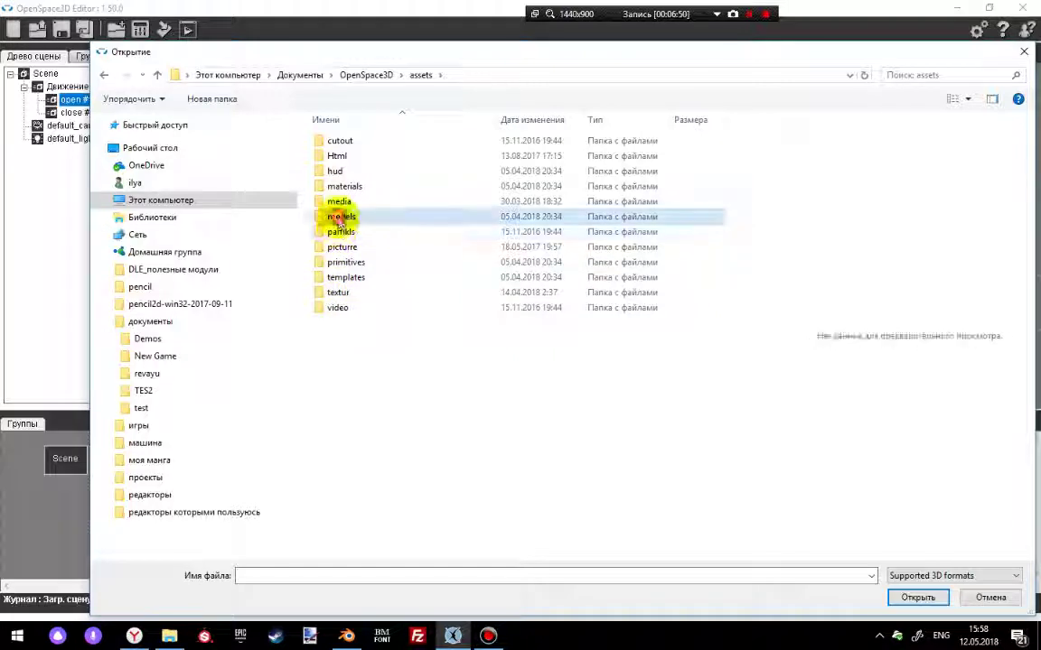
{"action": "double_click", "coordinate": [340, 218]}
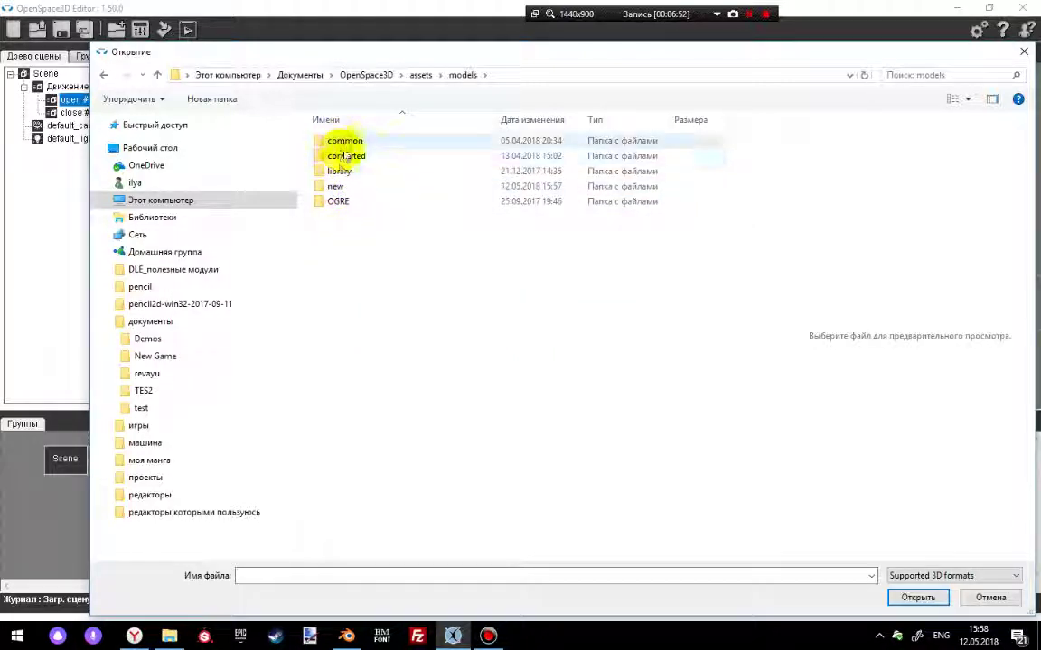
{"action": "double_click", "coordinate": [335, 187]}
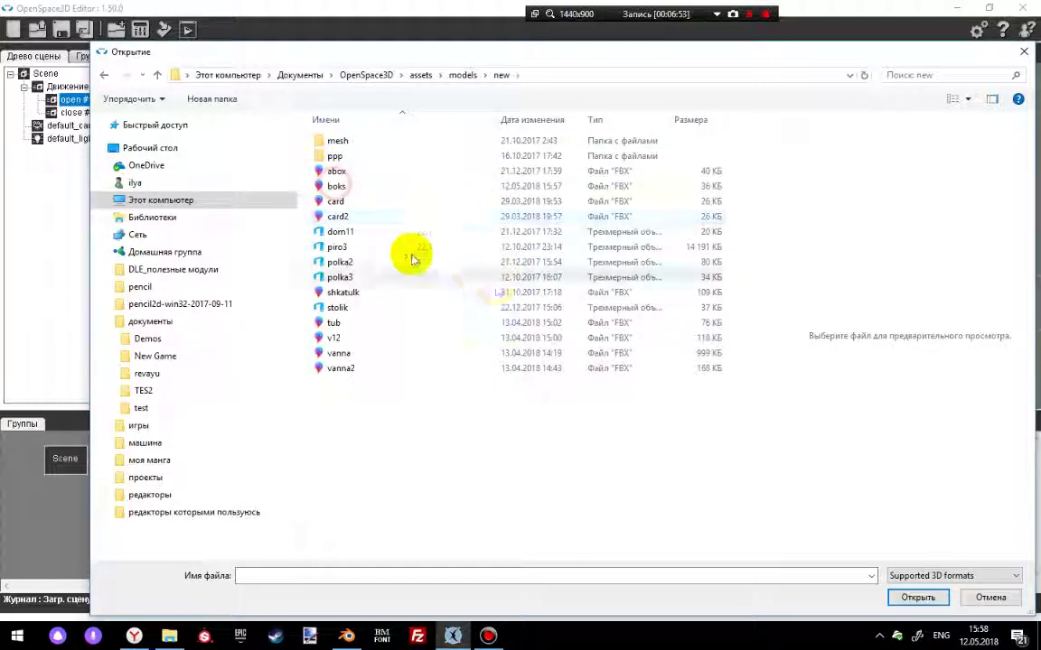
{"action": "double_click", "coordinate": [336, 187]}
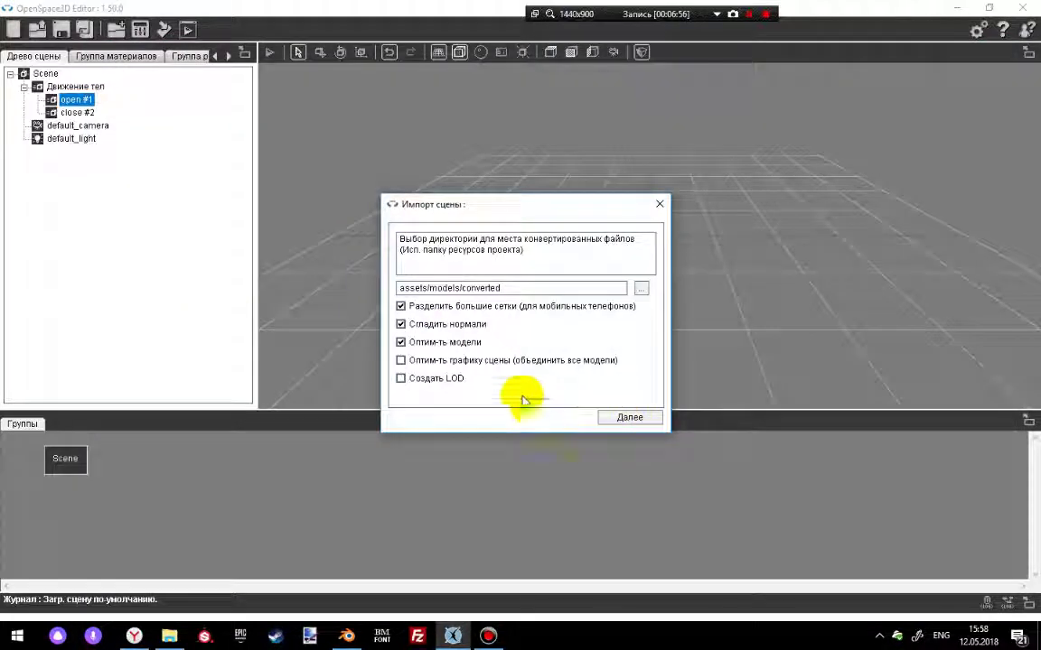
- Convert the model into assets/models/converted with the preset options and resource directories, importing it into the scene group
{"action": "left_click", "coordinate": [629, 418]}
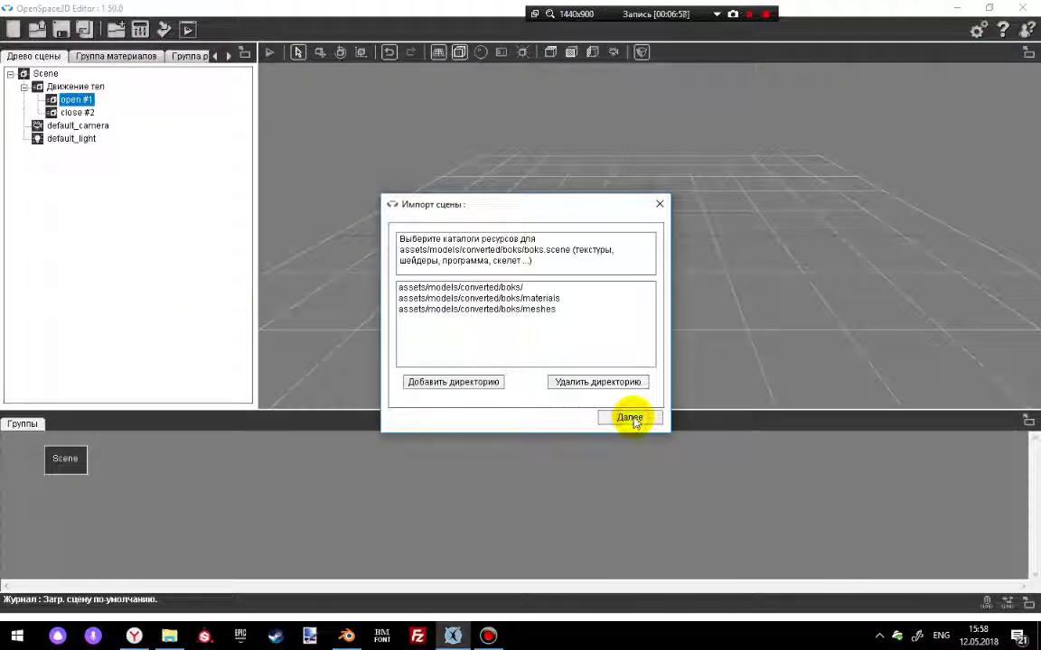
{"action": "left_click", "coordinate": [630, 418]}
{"action": "left_click", "coordinate": [630, 418]}
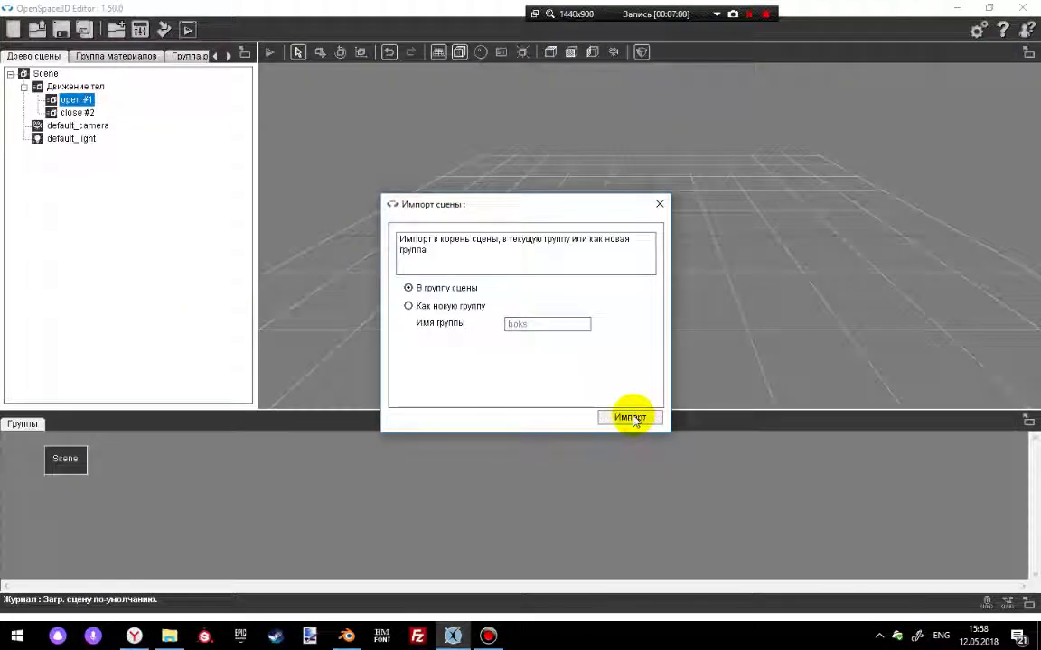
{"action": "left_click", "coordinate": [630, 418]}
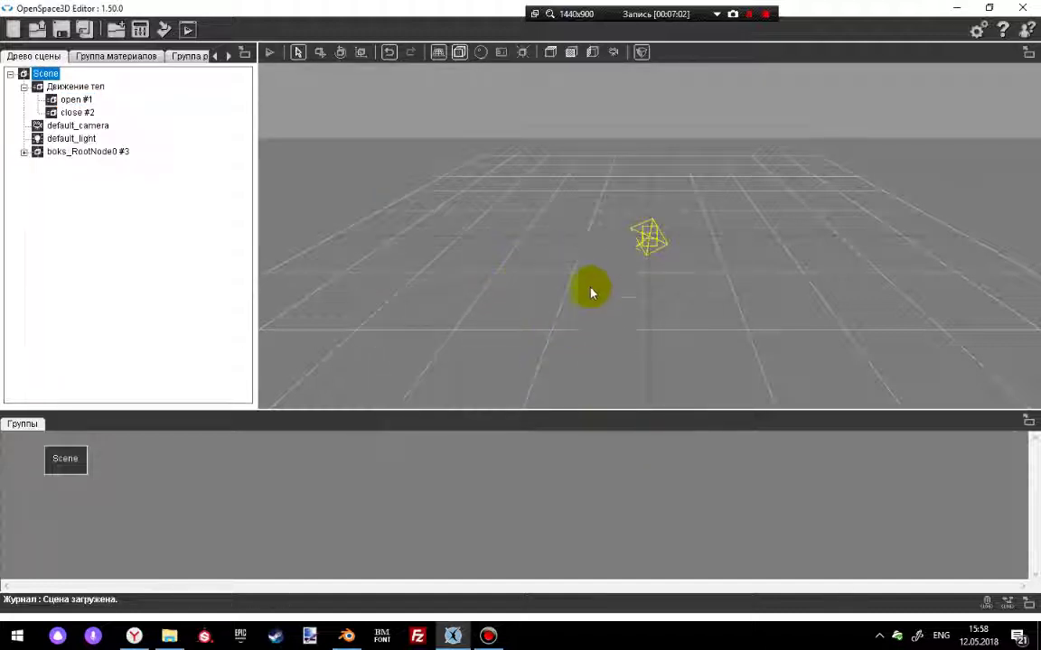
- Set the imported boks root node's local scale to 0.01 on X, Y and Z
{"action": "right_click", "coordinate": [57, 155]}
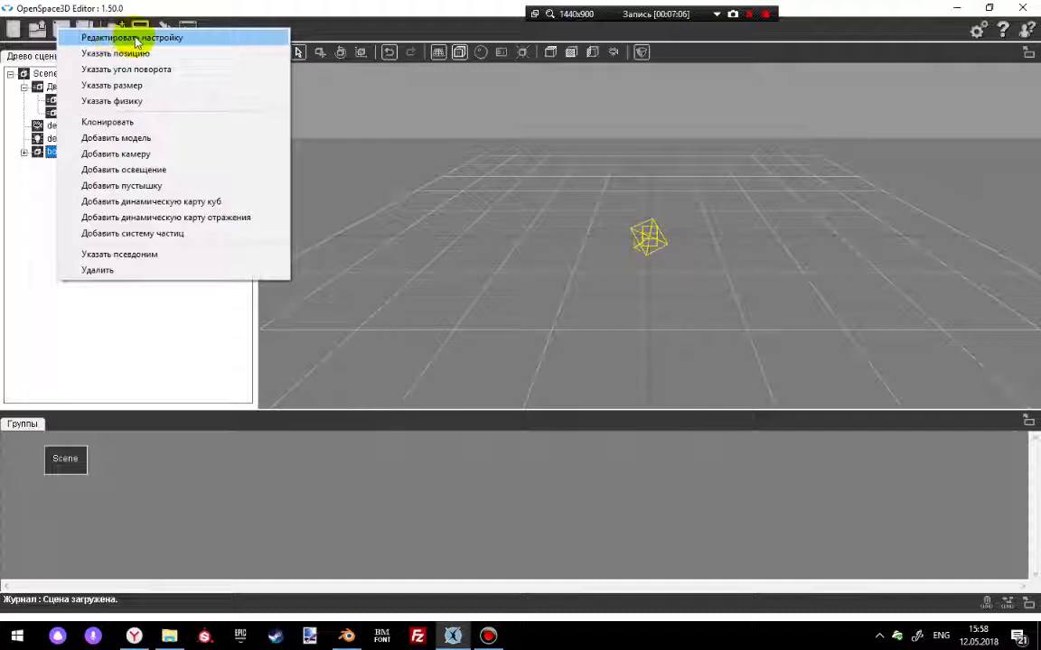
{"action": "left_click", "coordinate": [127, 85]}
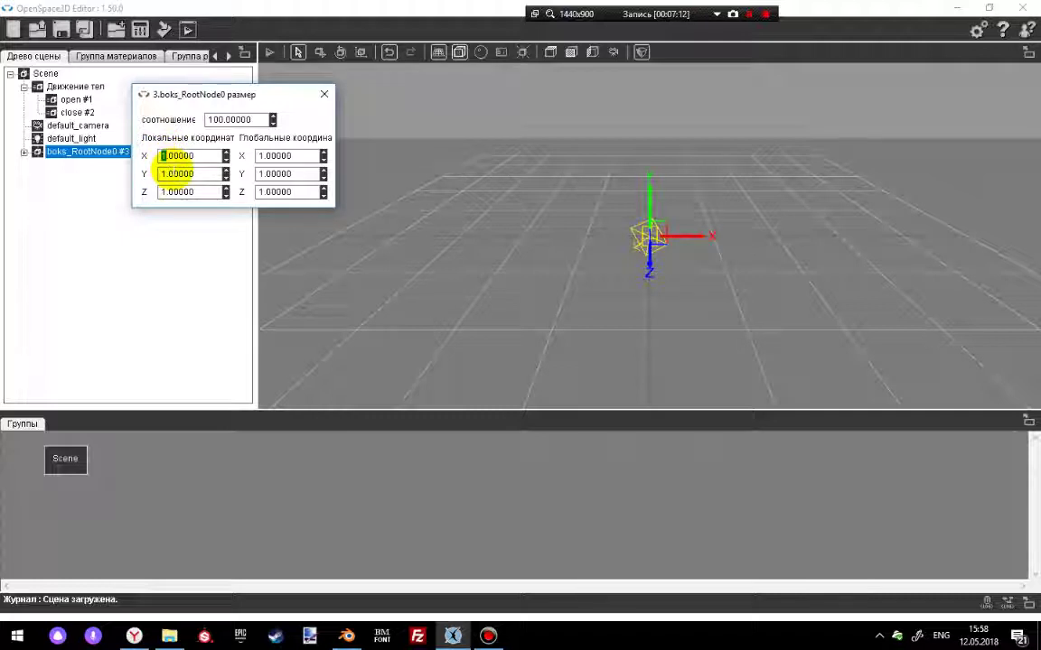
{"action": "type", "text": "0"}
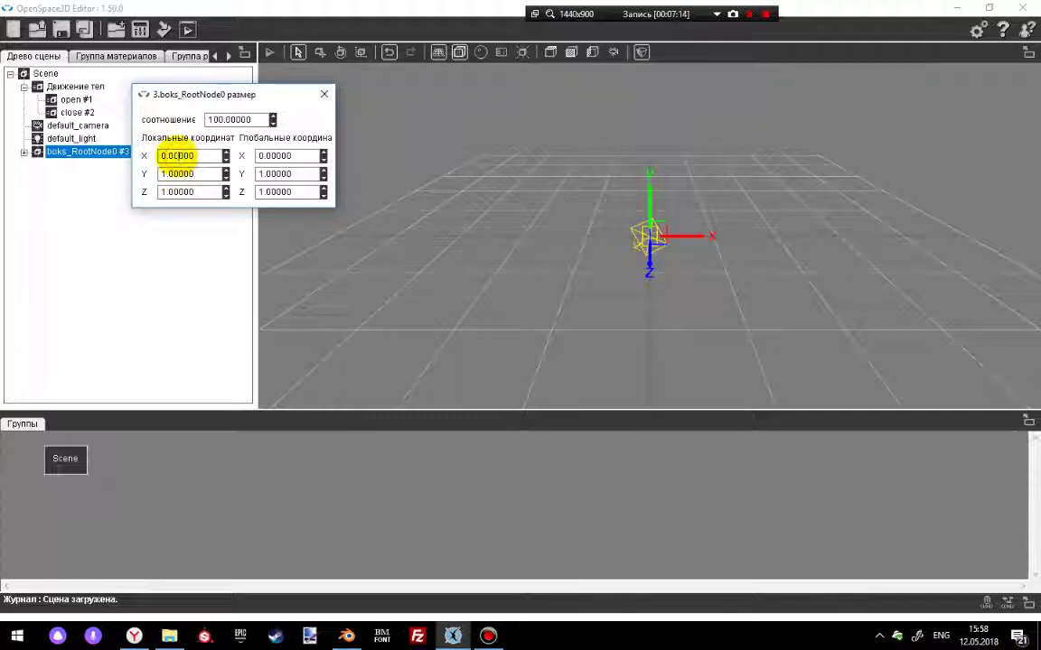
{"action": "type", "text": "1"}
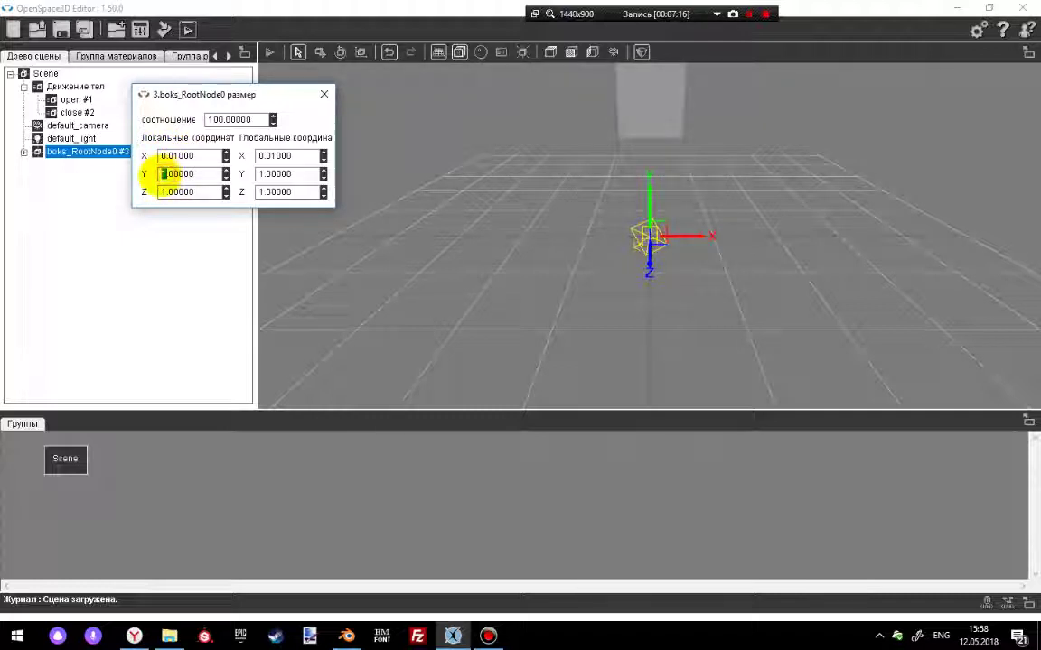
{"action": "type", "text": "01"}
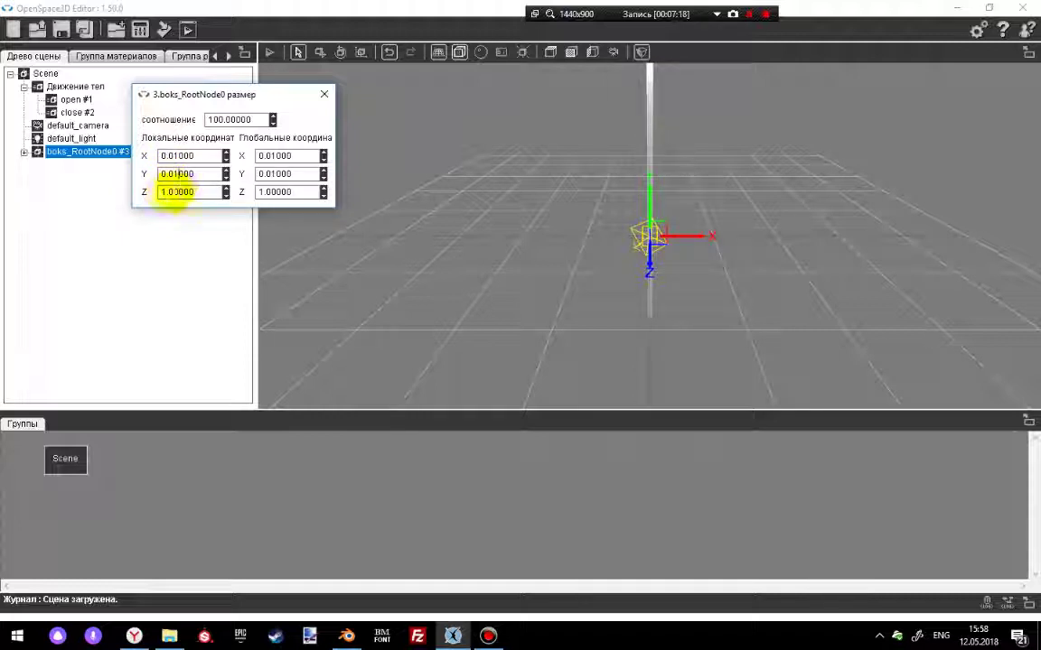
{"action": "type", "text": "0"}
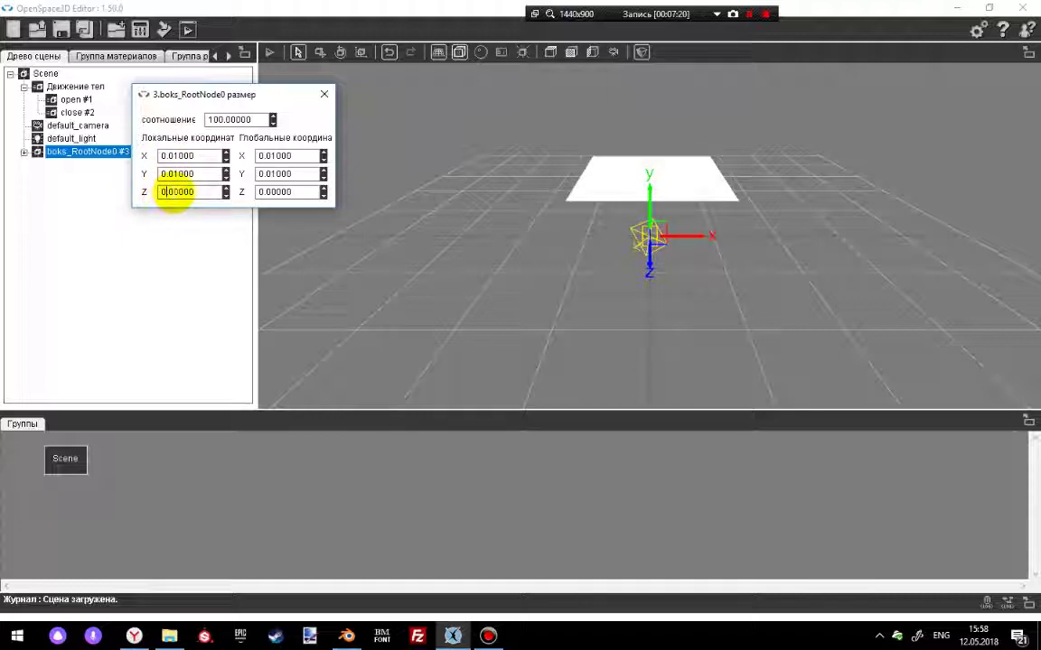
{"action": "type", "text": "1"}
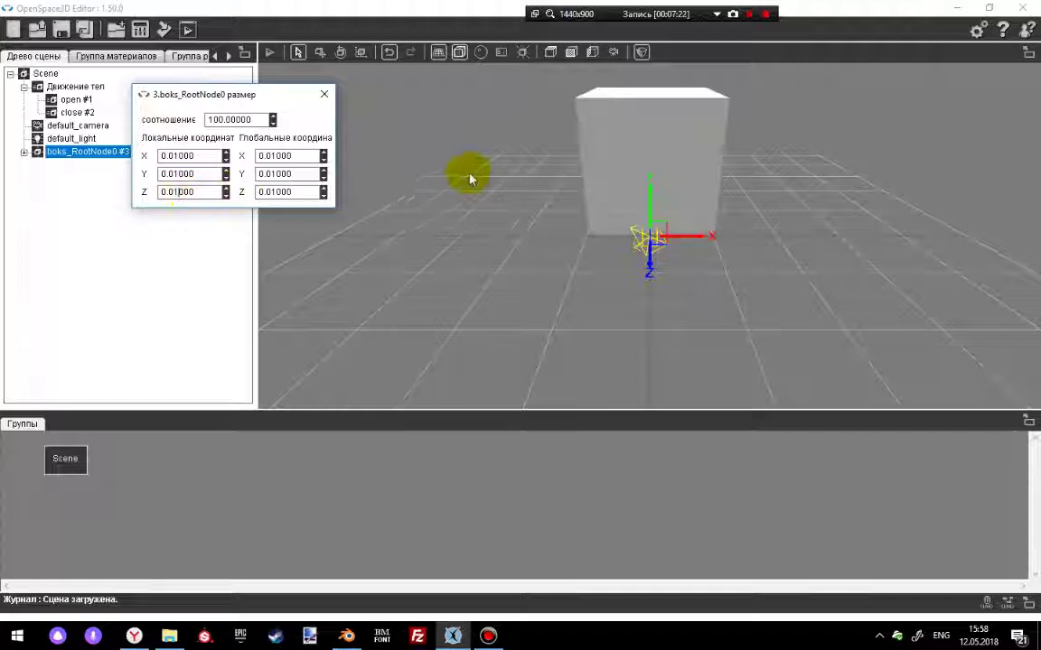
{"action": "right_click_drag", "start_coordinate": [701, 191], "coordinate": [544, 390]}
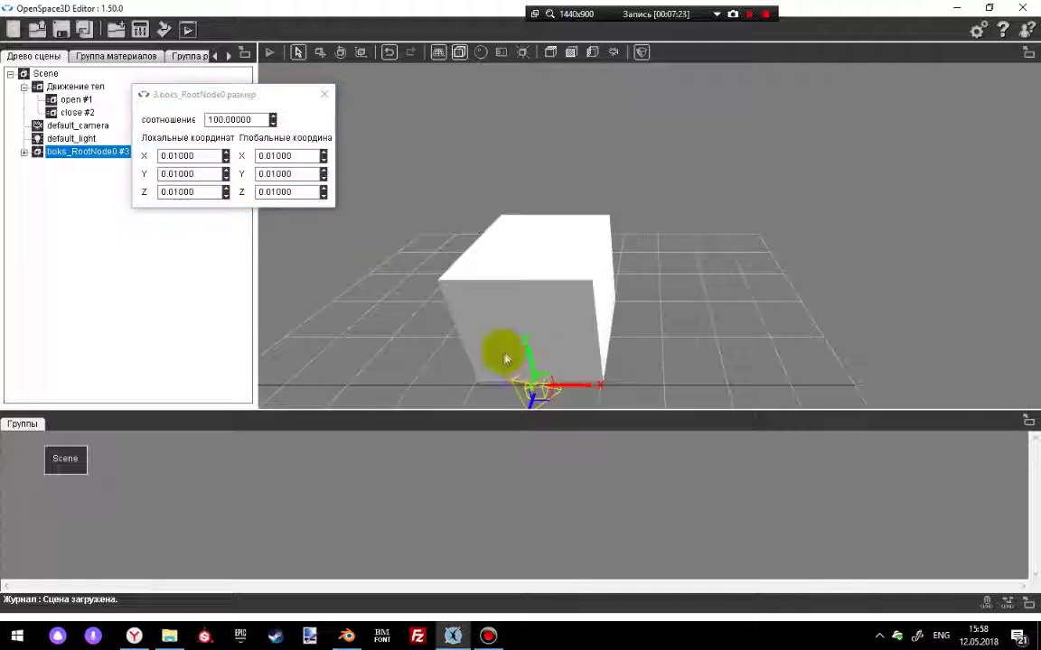
{"action": "left_click", "coordinate": [324, 94]}
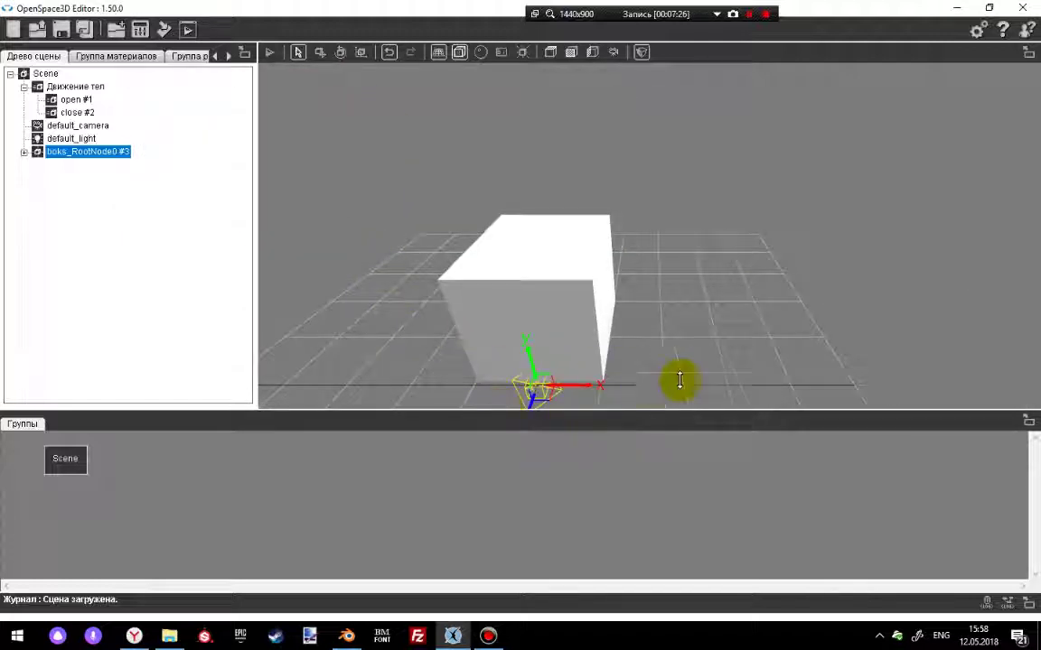
- Expand the boks root node and its boks_Cube6 child in the scene tree, and select the lid mesh boks_Cube6
{"action": "right_click_drag", "start_coordinate": [521, 312], "coordinate": [491, 262]}
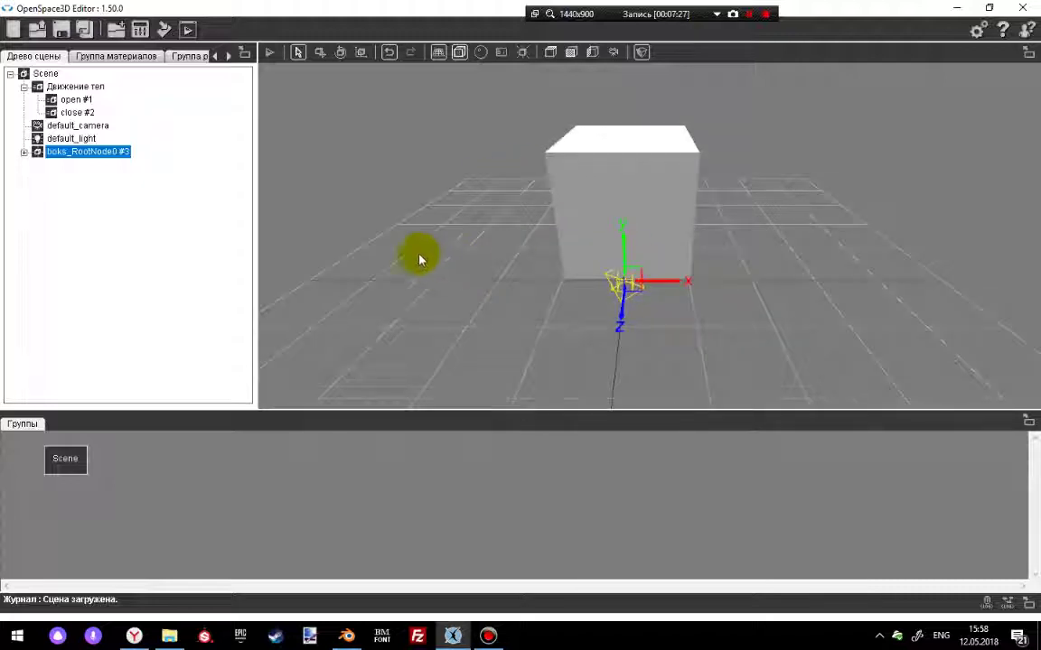
{"action": "right_click_drag", "start_coordinate": [346, 249], "coordinate": [75, 232]}
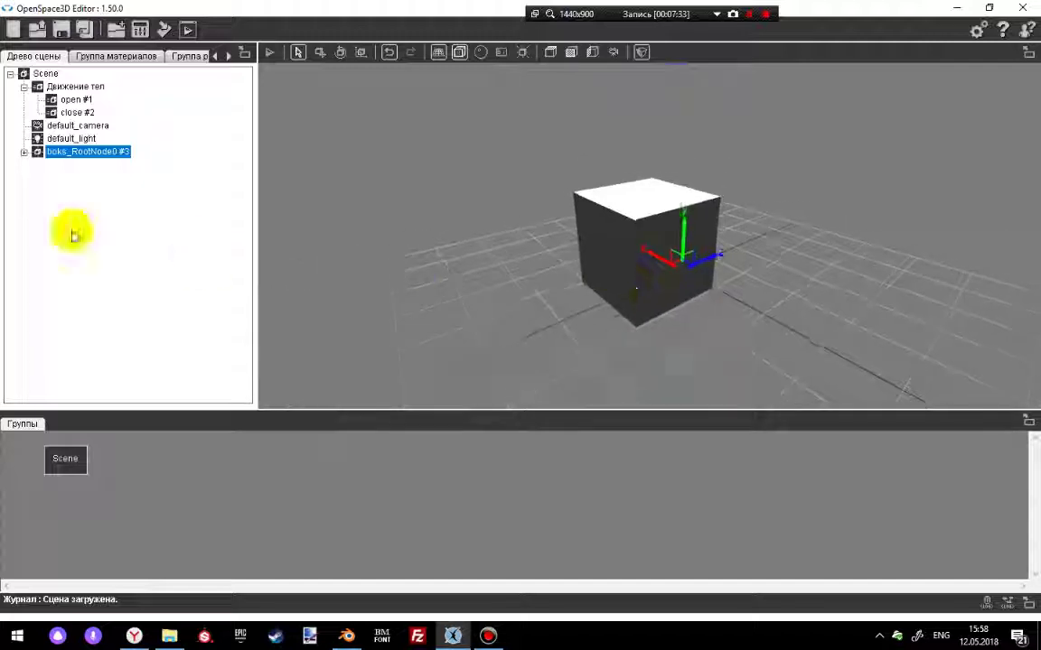
{"action": "left_click", "coordinate": [25, 154]}
{"action": "left_click", "coordinate": [38, 178]}
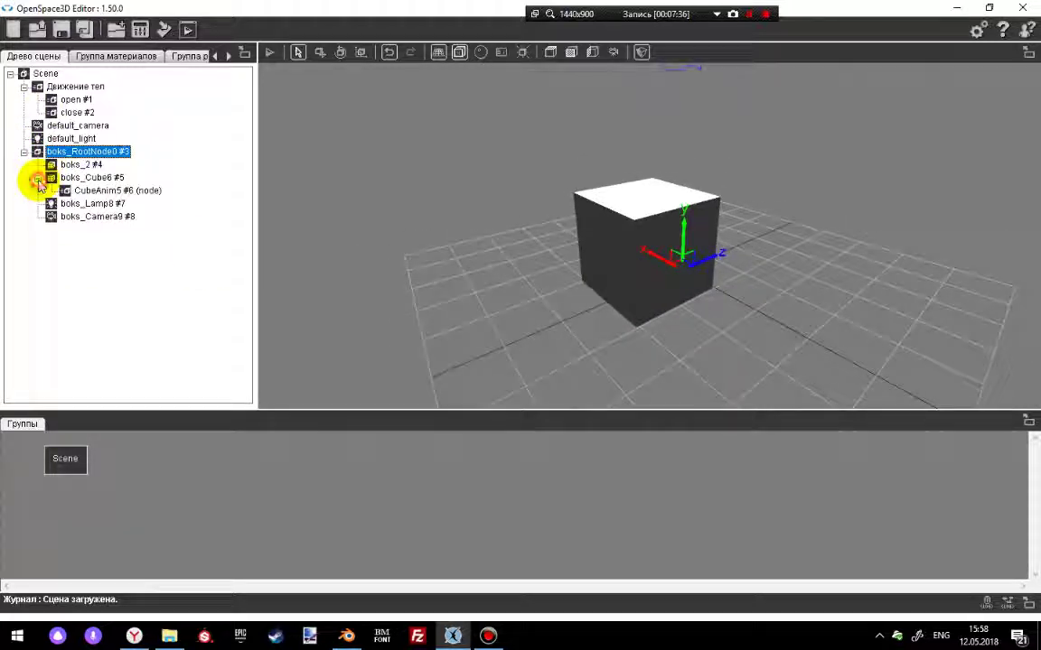
{"action": "left_click", "coordinate": [121, 191]}
{"action": "left_click", "coordinate": [91, 178]}
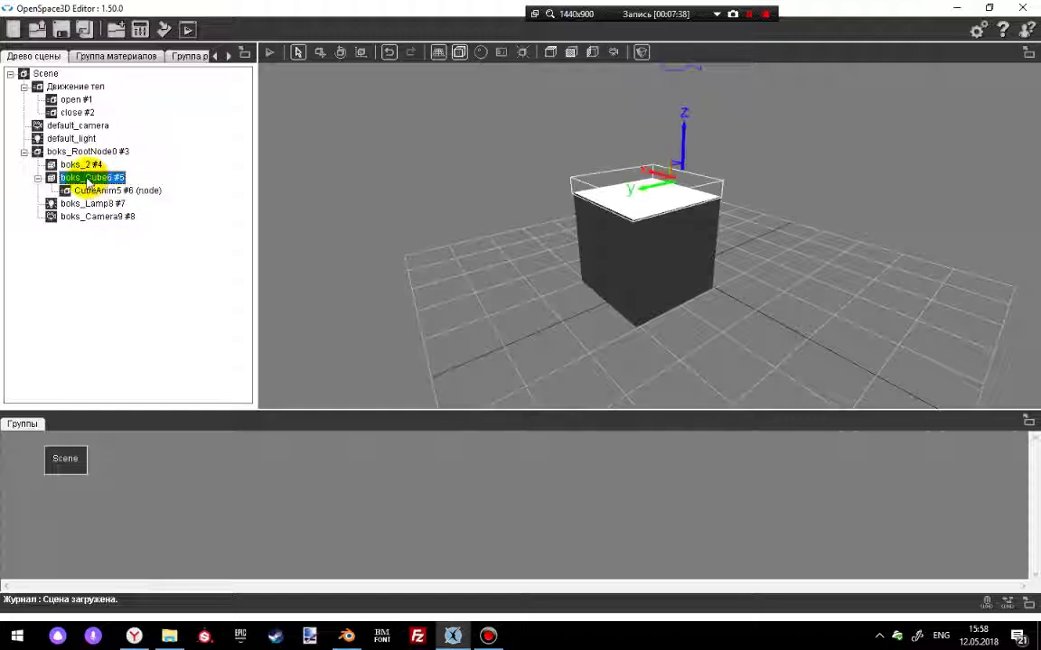
{"action": "middle_click_drag", "start_coordinate": [752, 219], "coordinate": [785, 240]}
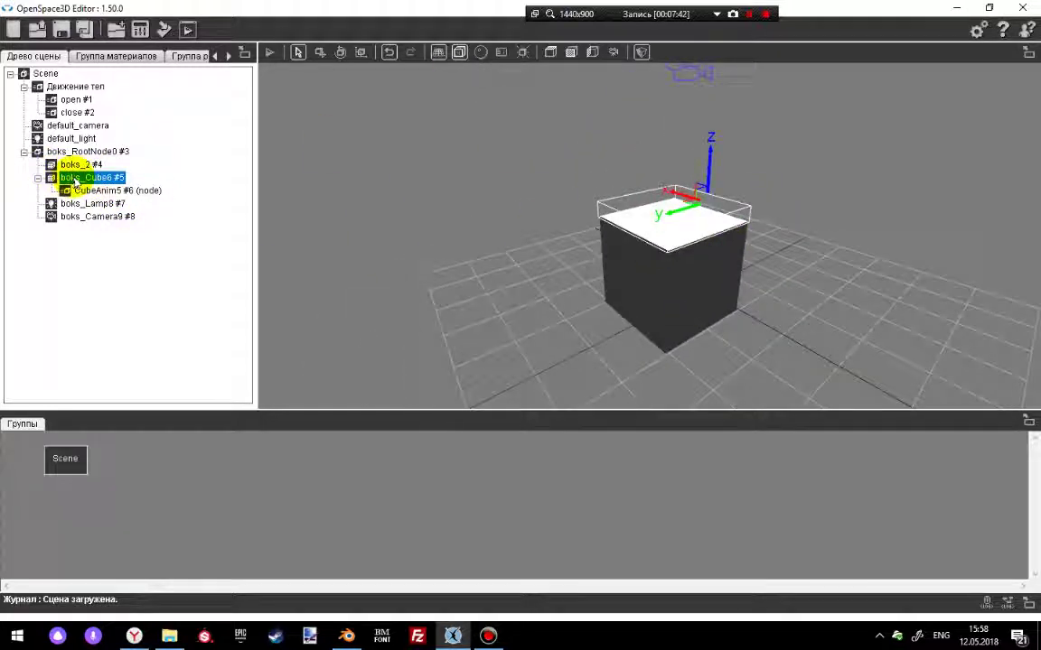
{"action": "middle_click_drag", "start_coordinate": [712, 160], "coordinate": [614, 271]}
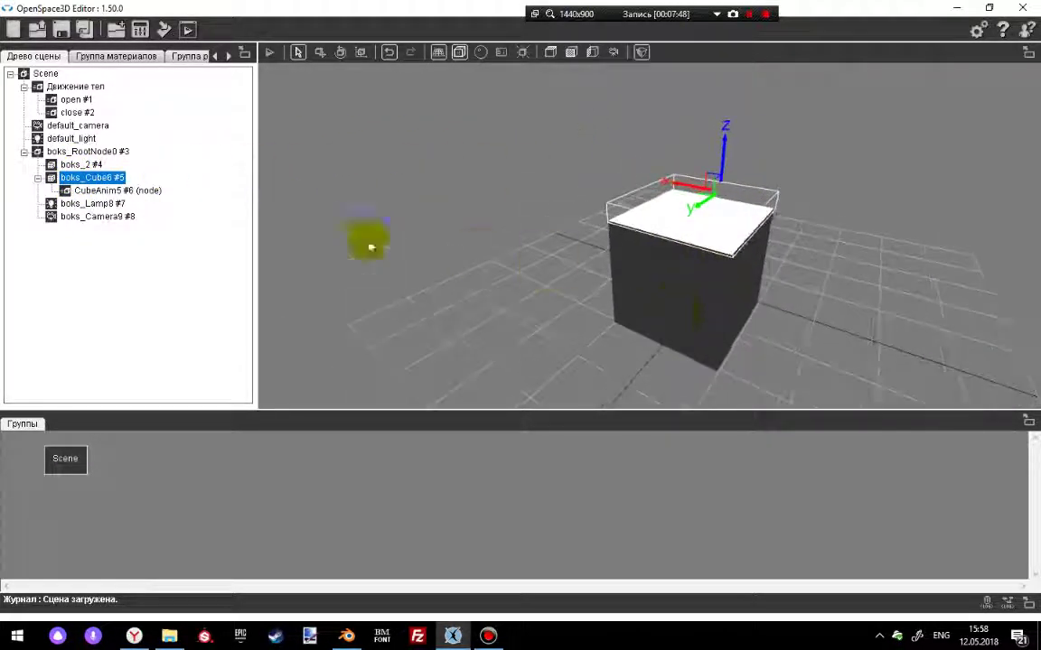
- Open boks_DefaultMaterial0 from the material group and make it two-sided (Две стороны)
{"action": "left_click", "coordinate": [136, 190]}
{"action": "left_click", "coordinate": [96, 179]}
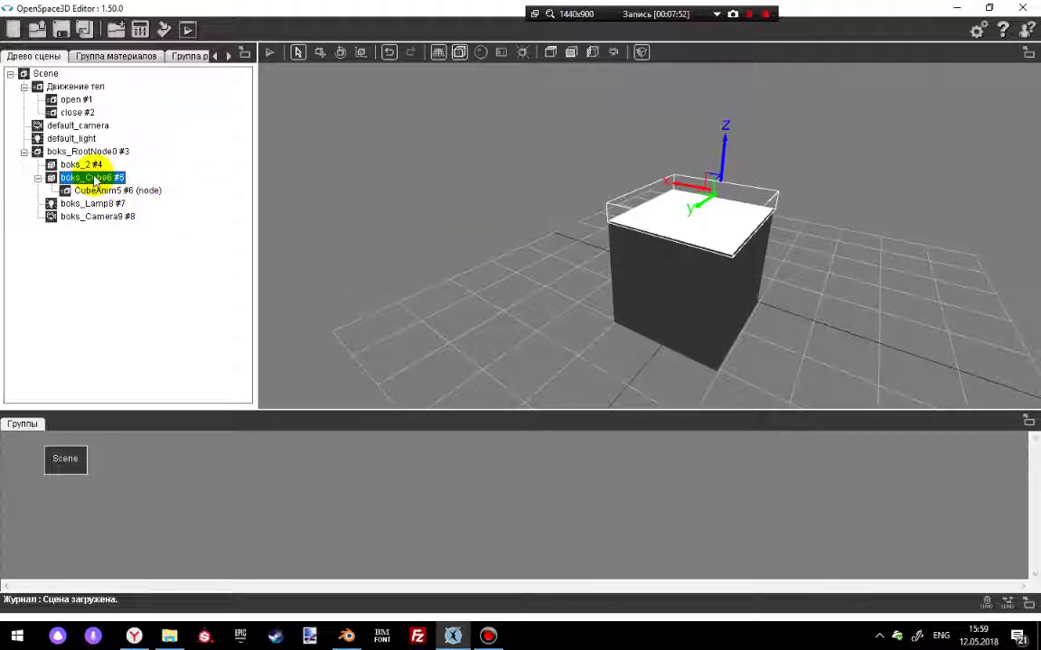
{"action": "left_click", "coordinate": [94, 57]}
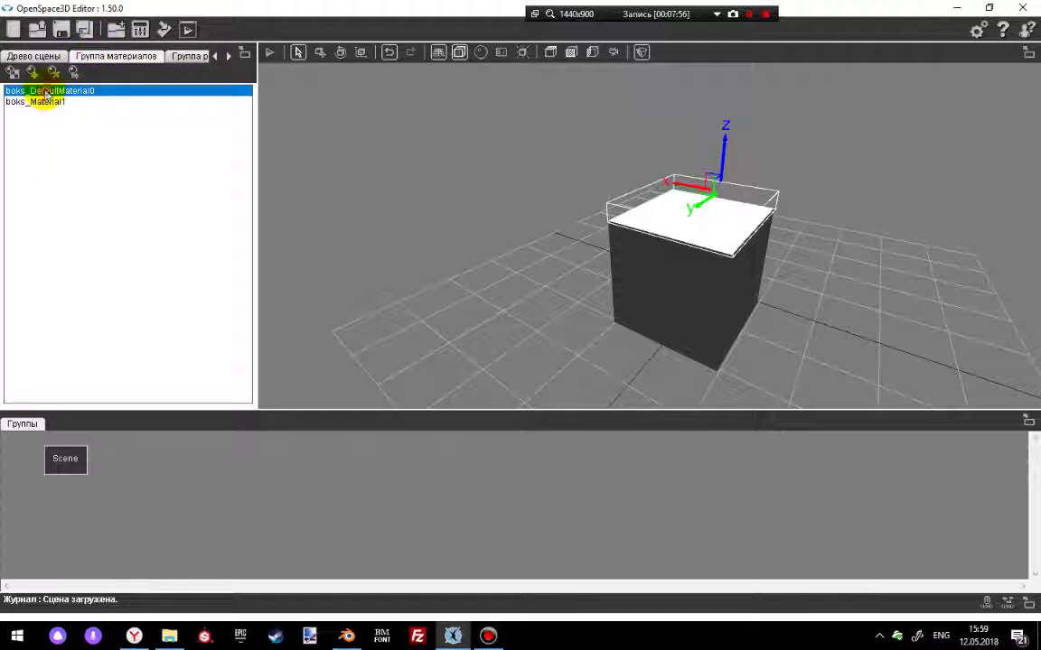
{"action": "double_click", "coordinate": [140, 117]}
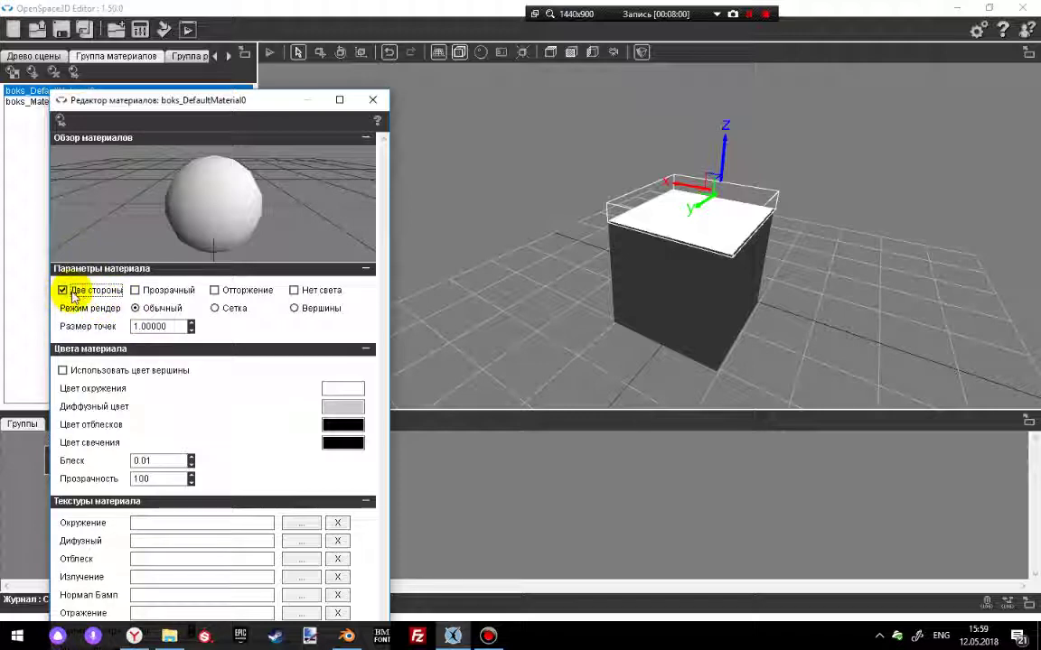
- Assign image 1 from the models/new/mesh folder as the diffuse texture of boks_DefaultMaterial0 and close the material editor
{"action": "left_click", "coordinate": [303, 524]}
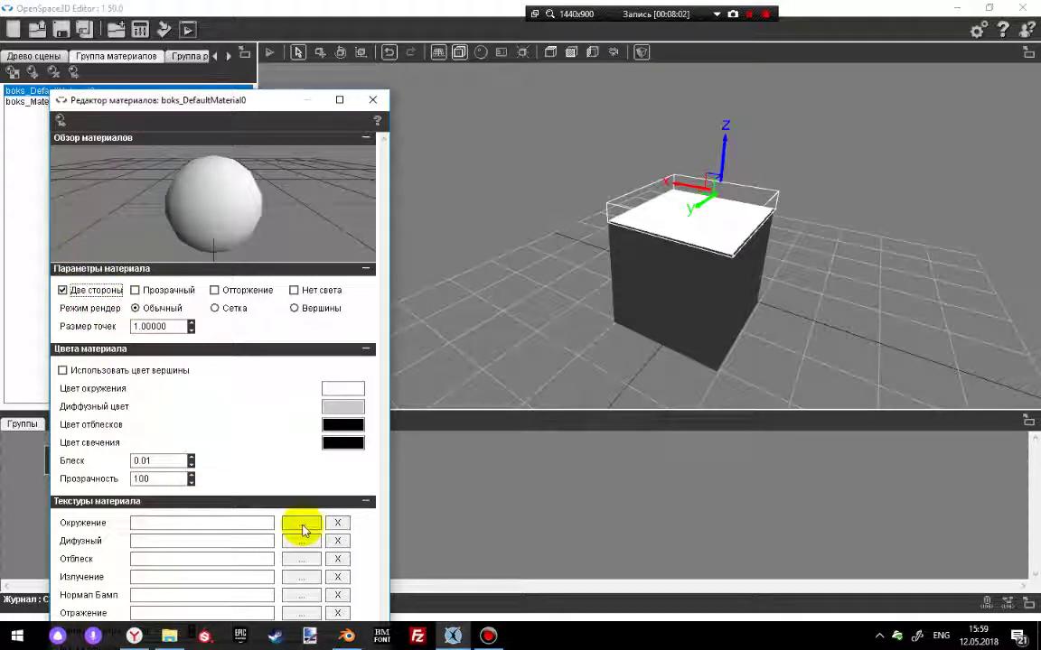
{"action": "left_click", "coordinate": [302, 542]}
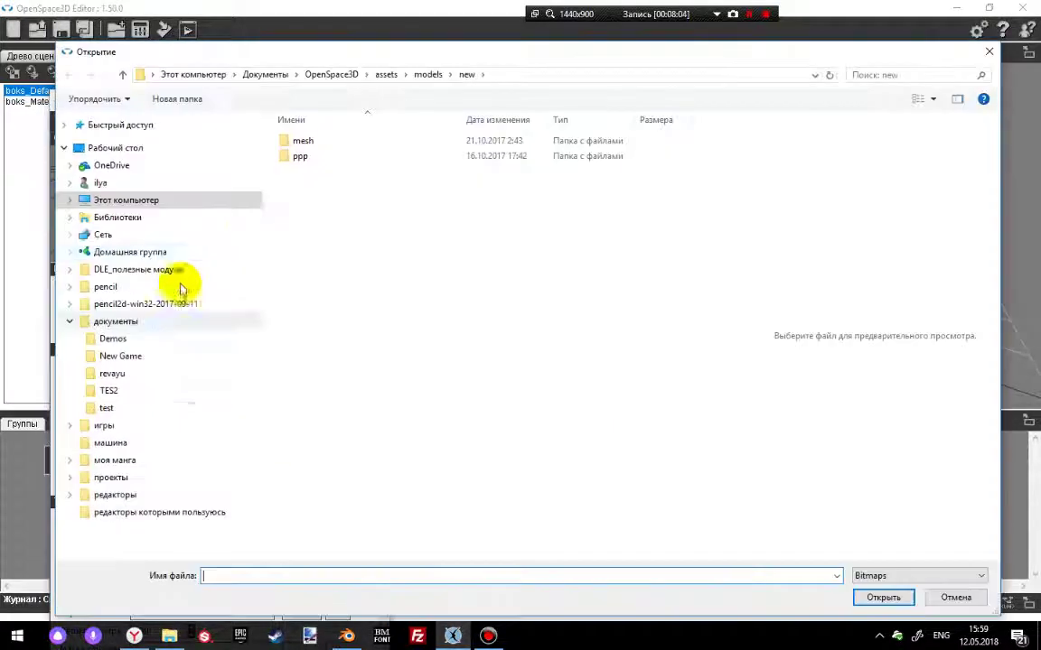
{"action": "double_click", "coordinate": [304, 140]}
{"action": "double_click", "coordinate": [469, 150]}
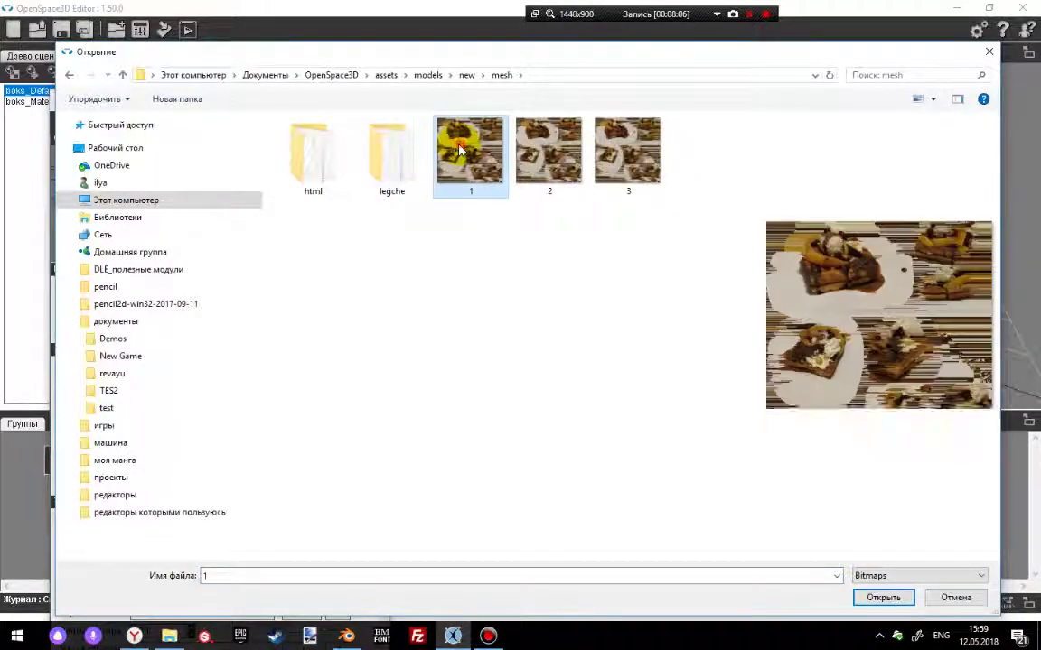
{"action": "left_click_drag", "start_coordinate": [840, 296], "coordinate": [535, 244]}
{"action": "left_click", "coordinate": [372, 99]}
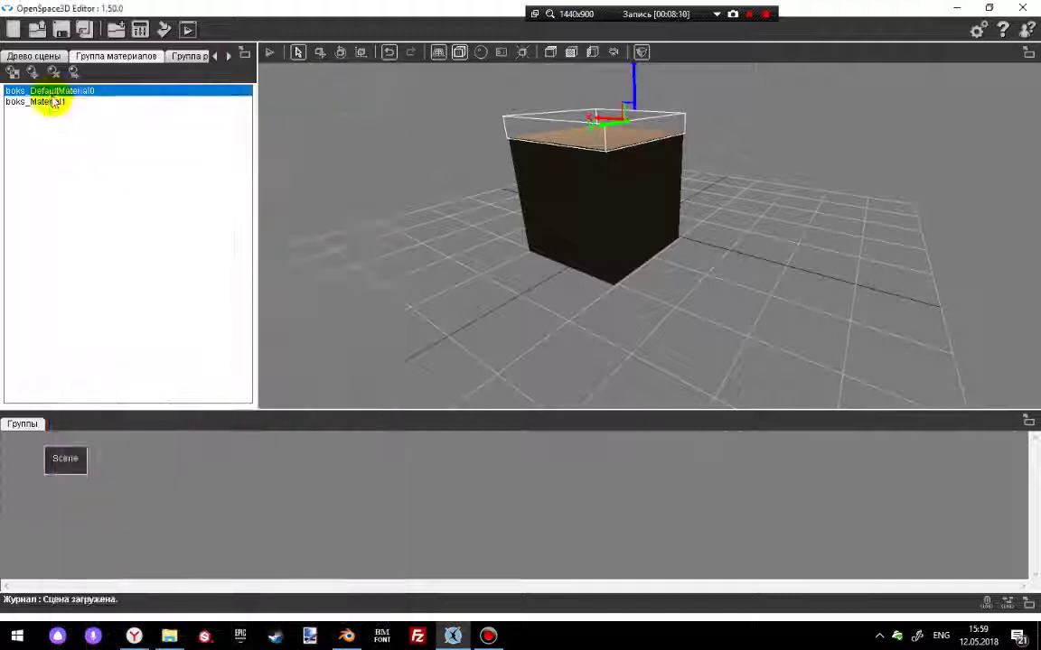
- Open boks_Material1, disable its transparency (Прозрачный), and make it two-sided (Две стороны)
{"action": "double_click", "coordinate": [46, 101]}
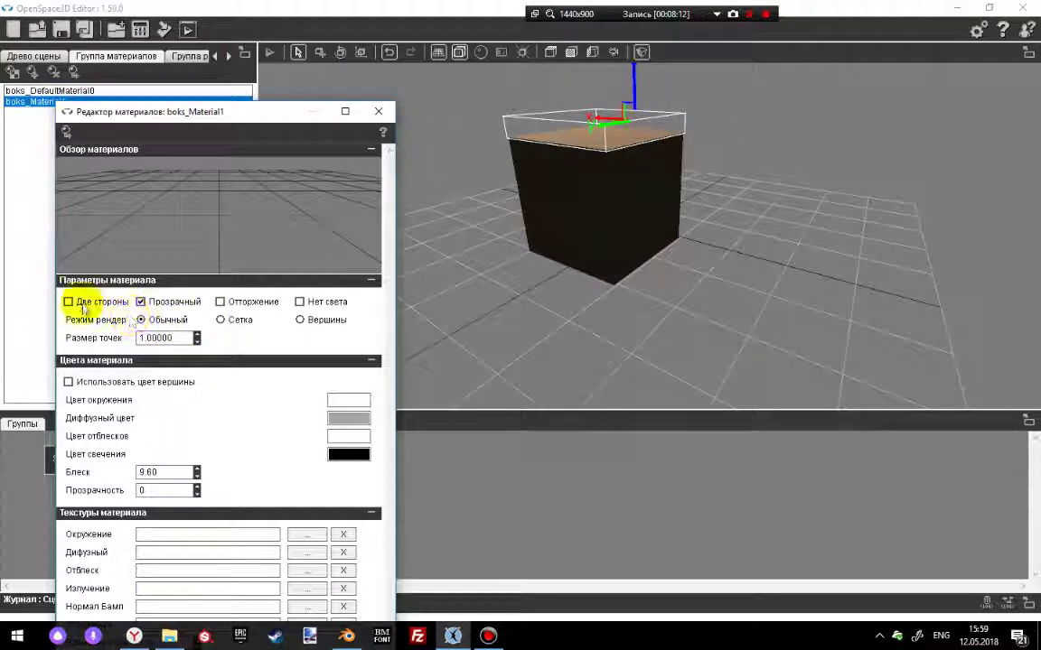
{"action": "left_click", "coordinate": [142, 303]}
{"action": "left_click_drag", "start_coordinate": [576, 190], "coordinate": [658, 261]}
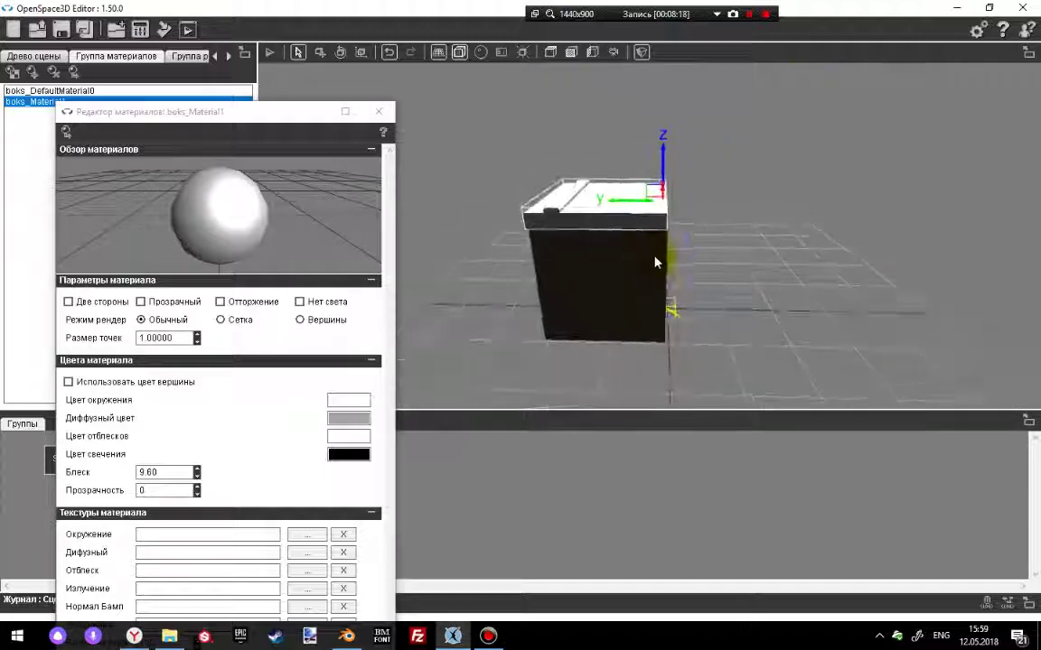
{"action": "left_click_drag", "start_coordinate": [214, 116], "coordinate": [195, 62]}
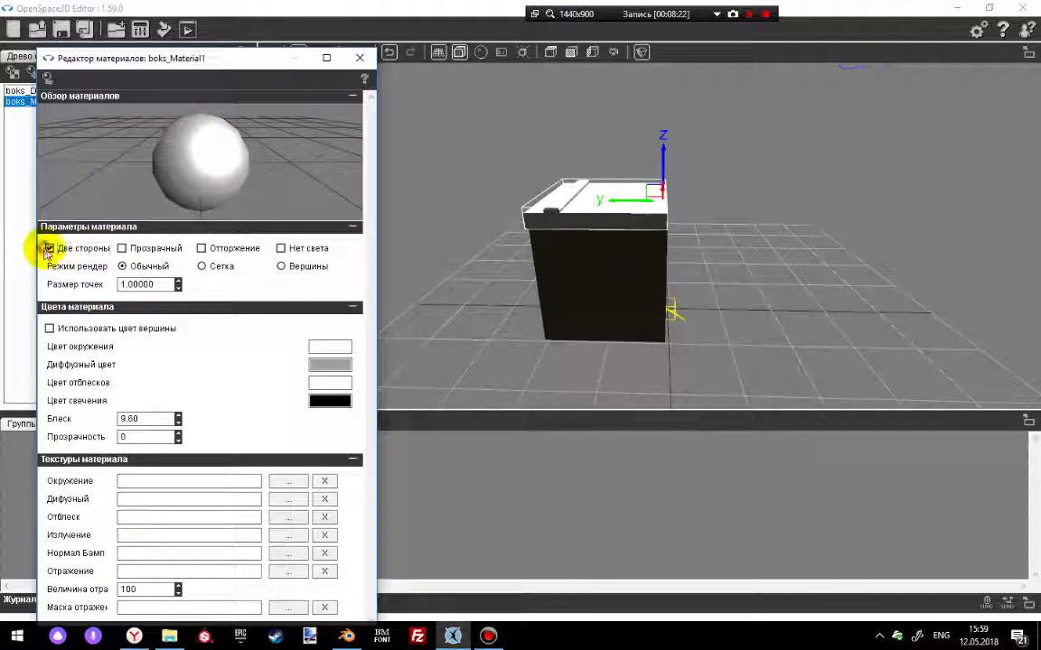
- Try the Сетка and Вершины render modes and the Нет света option on boks_Material1, returning to Обычный
{"action": "left_click", "coordinate": [202, 267]}
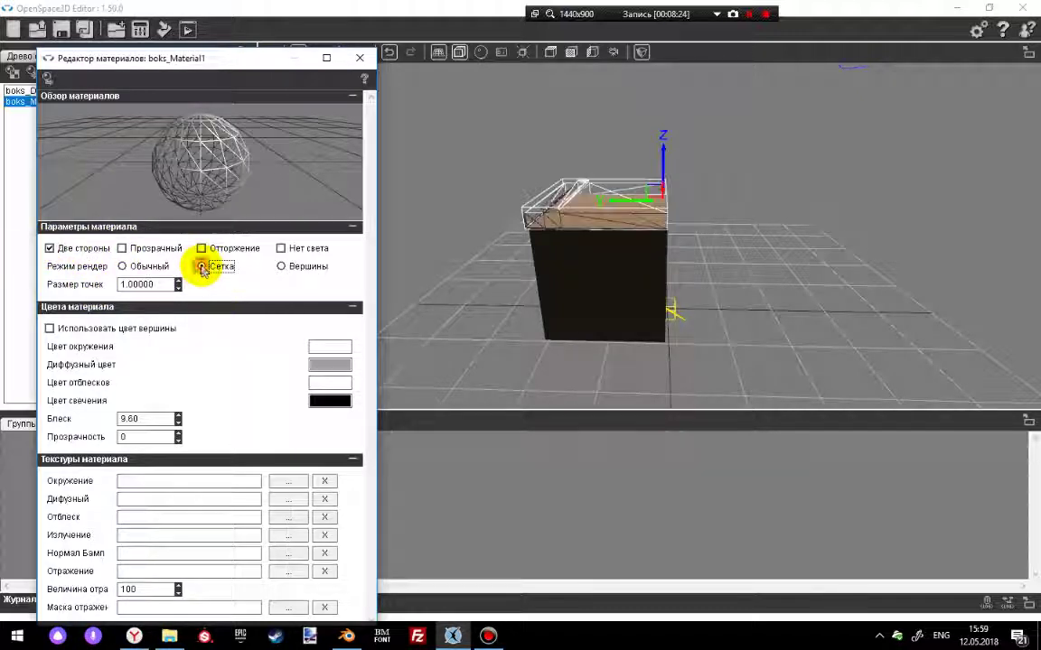
{"action": "left_click", "coordinate": [122, 267]}
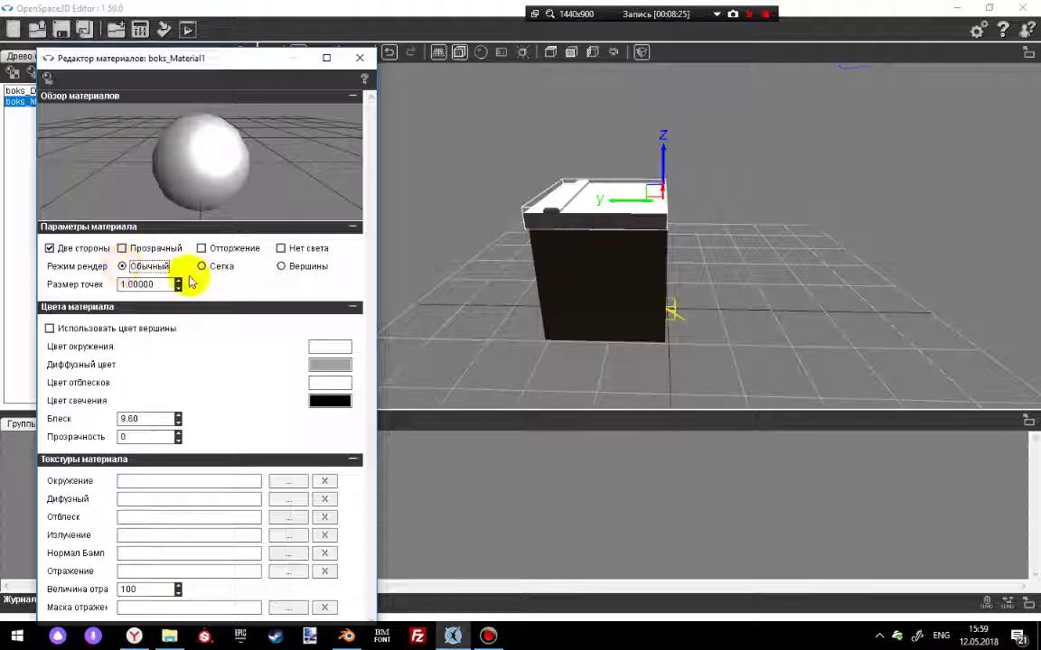
{"action": "left_click", "coordinate": [281, 266]}
{"action": "left_click", "coordinate": [122, 268]}
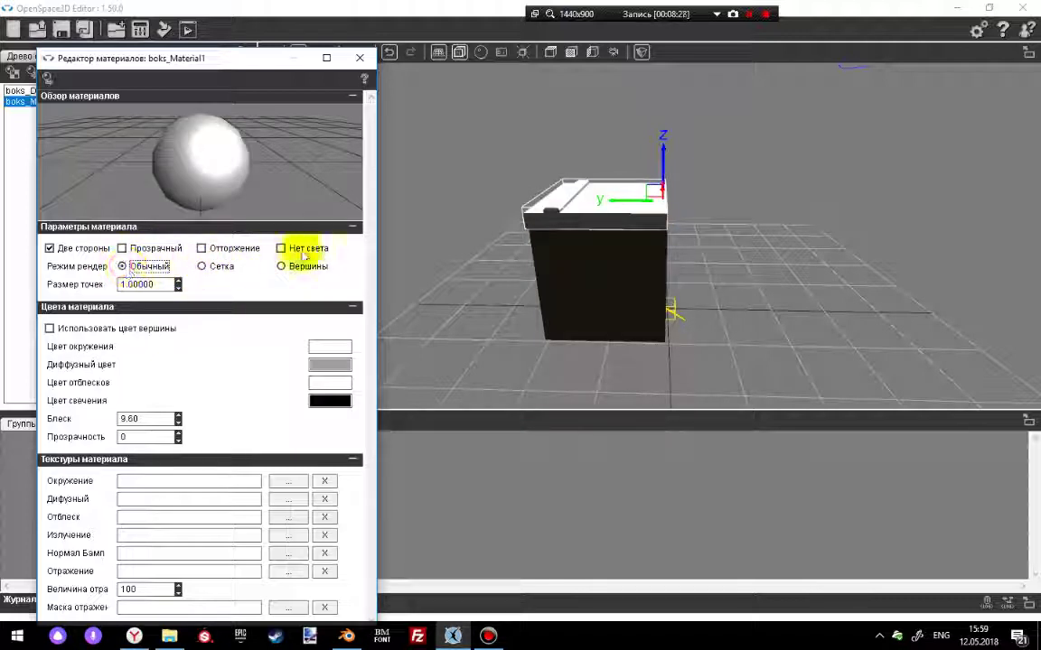
{"action": "left_click", "coordinate": [281, 248]}
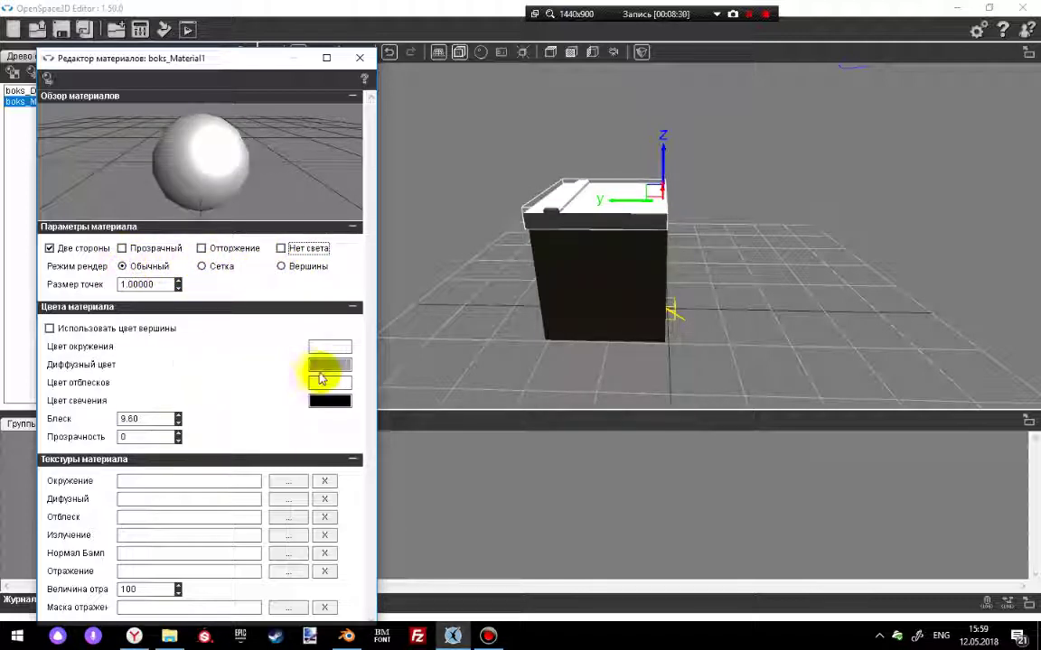
- Assign the 516.750 image from the assets/textur folder as the diffuse texture of boks_Material1 and close the material editor
{"action": "left_click", "coordinate": [282, 500]}
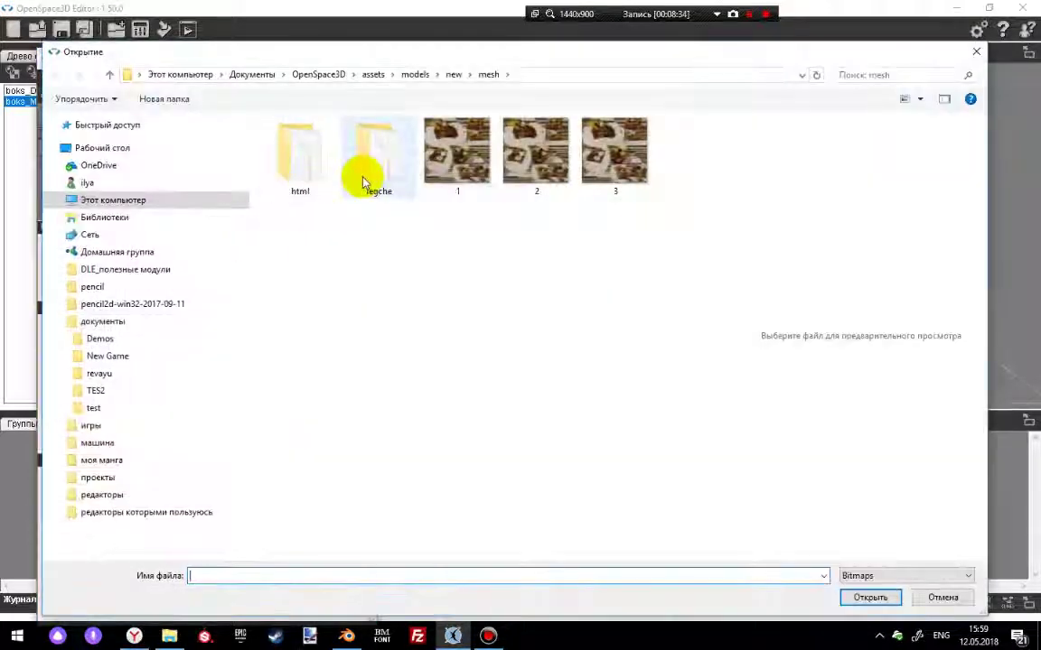
{"action": "left_click", "coordinate": [454, 72]}
{"action": "double_click", "coordinate": [302, 155]}
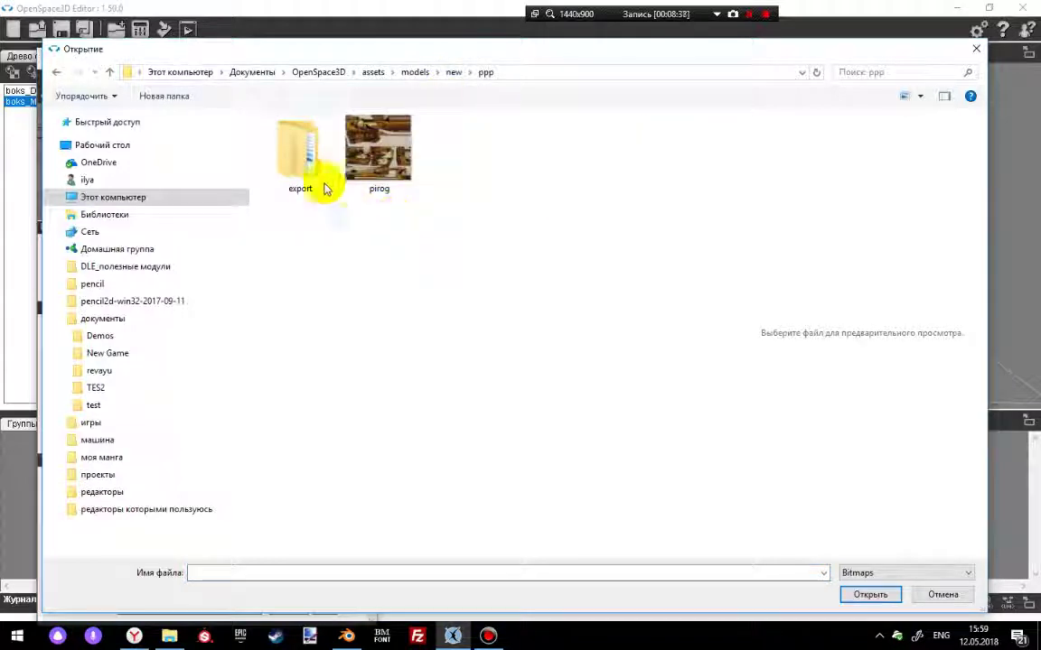
{"action": "double_click", "coordinate": [299, 154]}
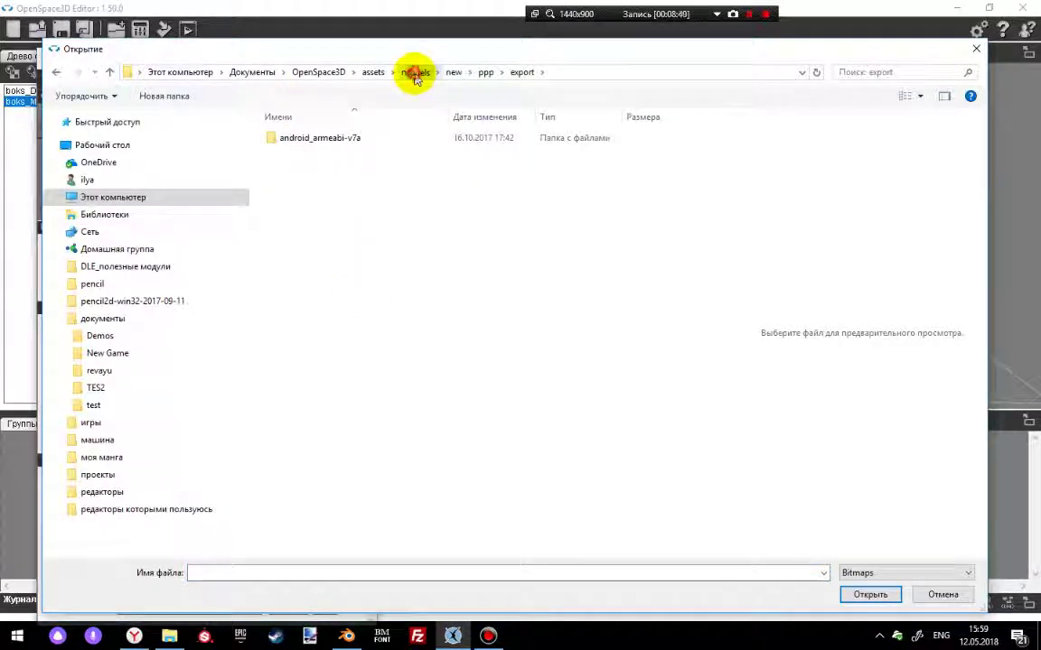
{"action": "left_click", "coordinate": [415, 74]}
{"action": "left_click", "coordinate": [275, 185]}
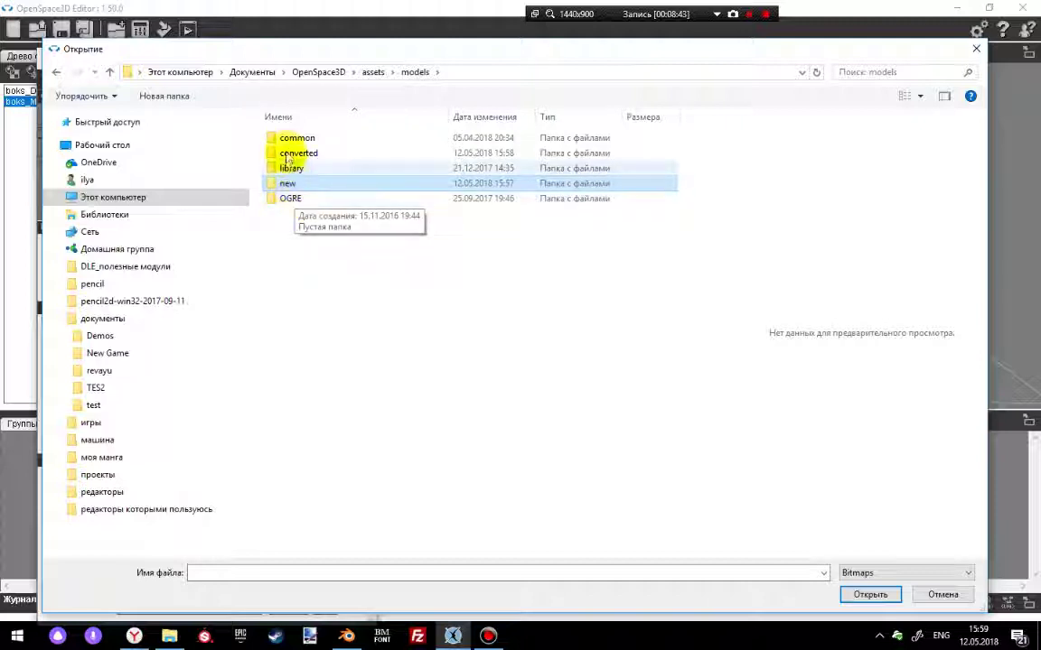
{"action": "left_click", "coordinate": [372, 72]}
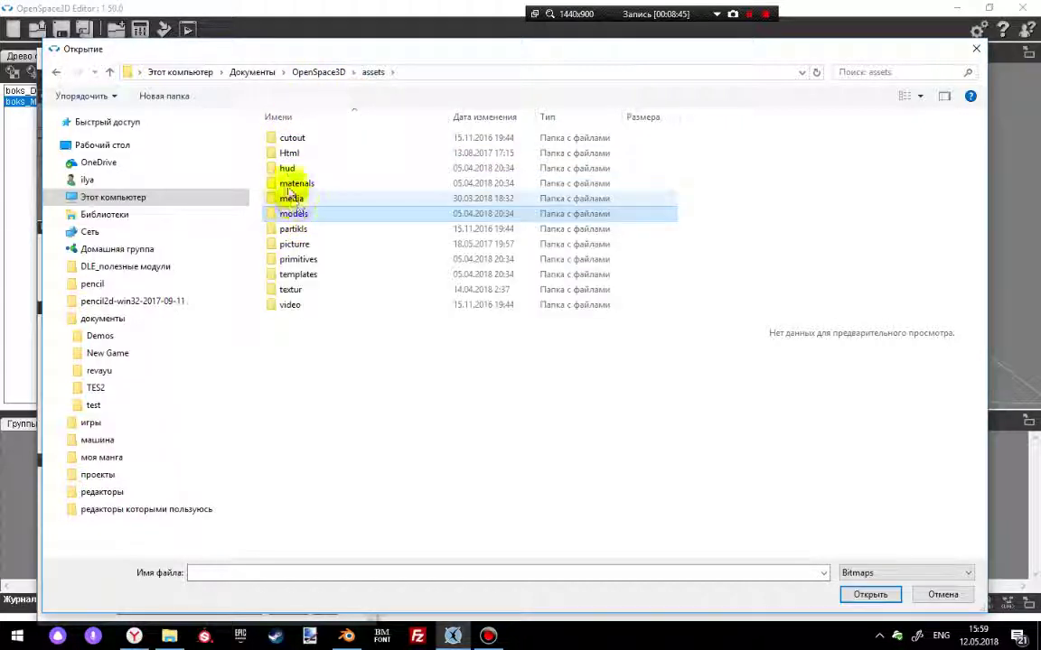
{"action": "left_click", "coordinate": [290, 293]}
{"action": "double_click", "coordinate": [290, 293]}
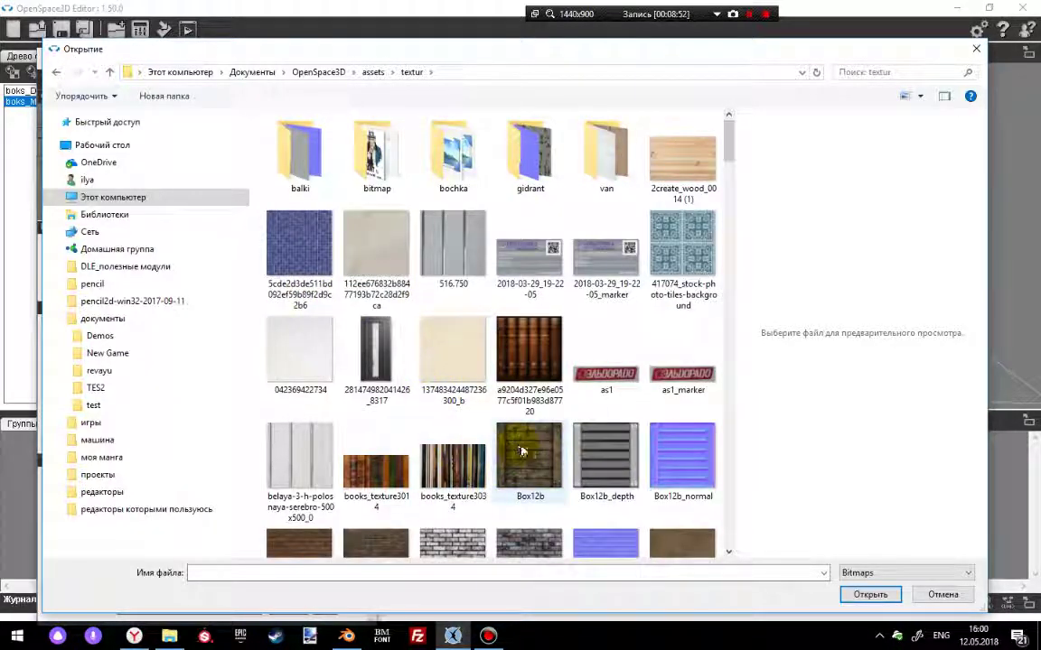
{"action": "double_click", "coordinate": [446, 242]}
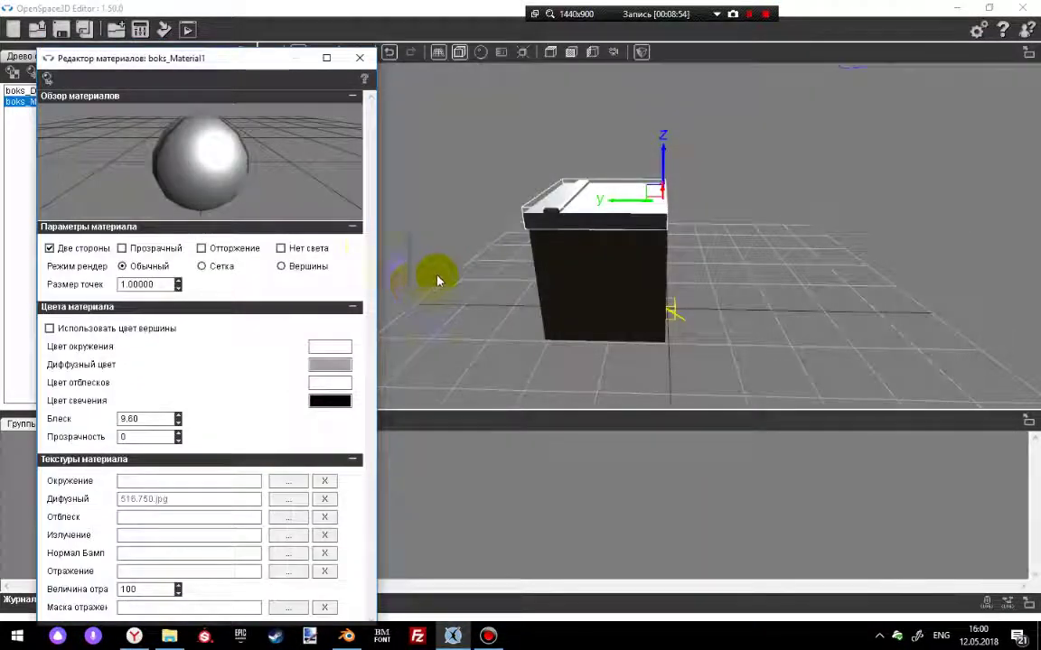
{"action": "left_click_drag", "start_coordinate": [207, 206], "coordinate": [390, 83]}
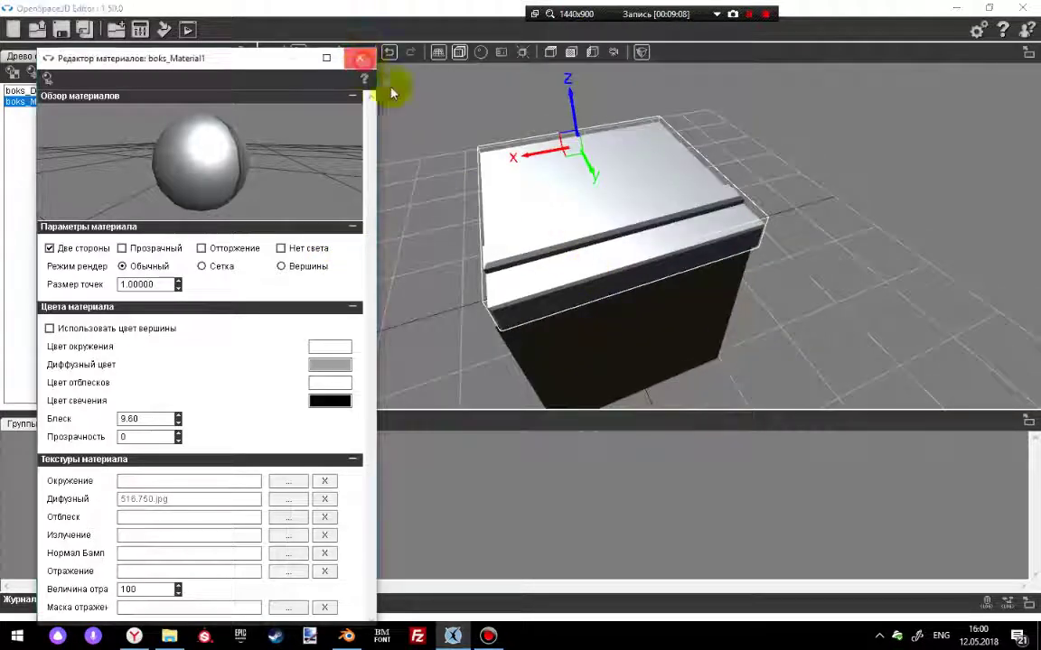
{"action": "key", "text": "Escape"}
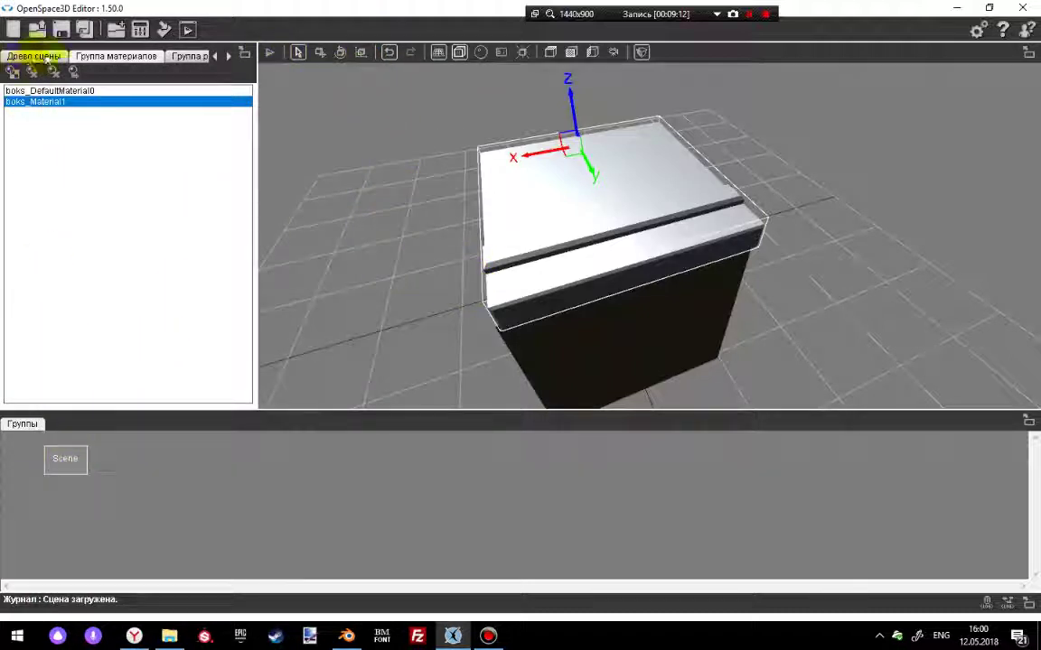
- Play CubeAnim5 from its animation settings, switch off its Включить option, and close the settings
{"action": "left_click", "coordinate": [30, 56]}
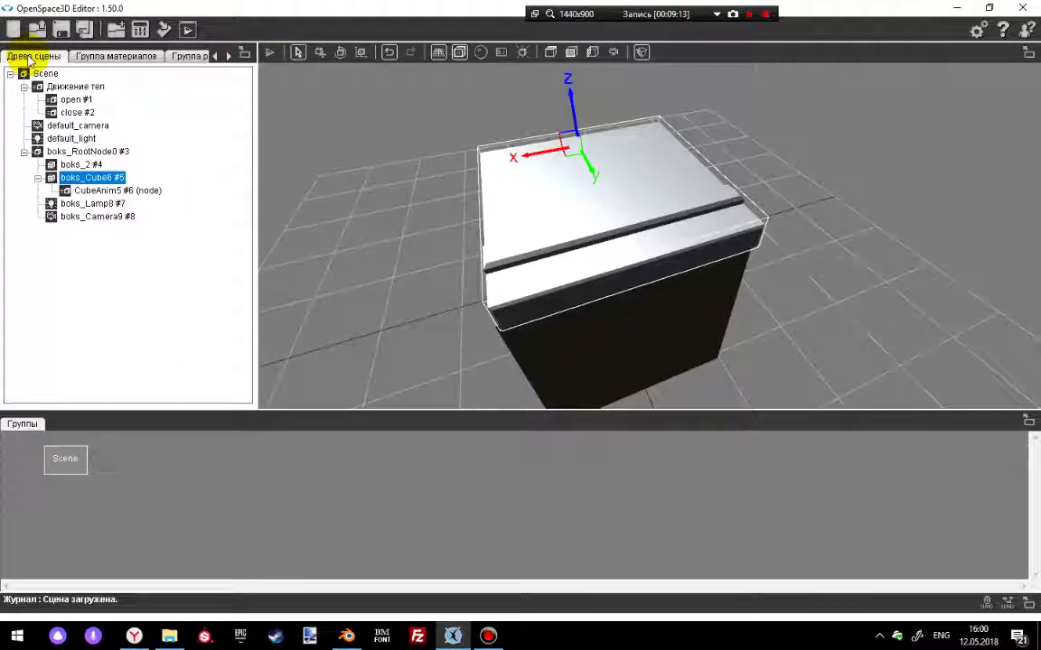
{"action": "left_click_drag", "start_coordinate": [88, 197], "coordinate": [102, 199]}
{"action": "right_click", "coordinate": [102, 197]}
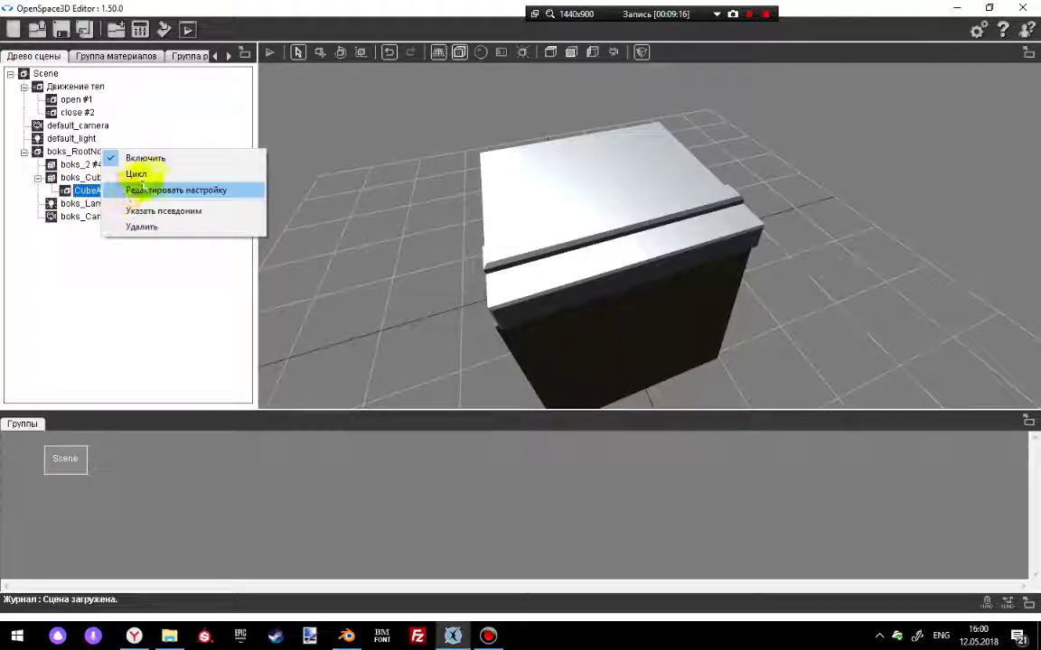
{"action": "left_click", "coordinate": [174, 192]}
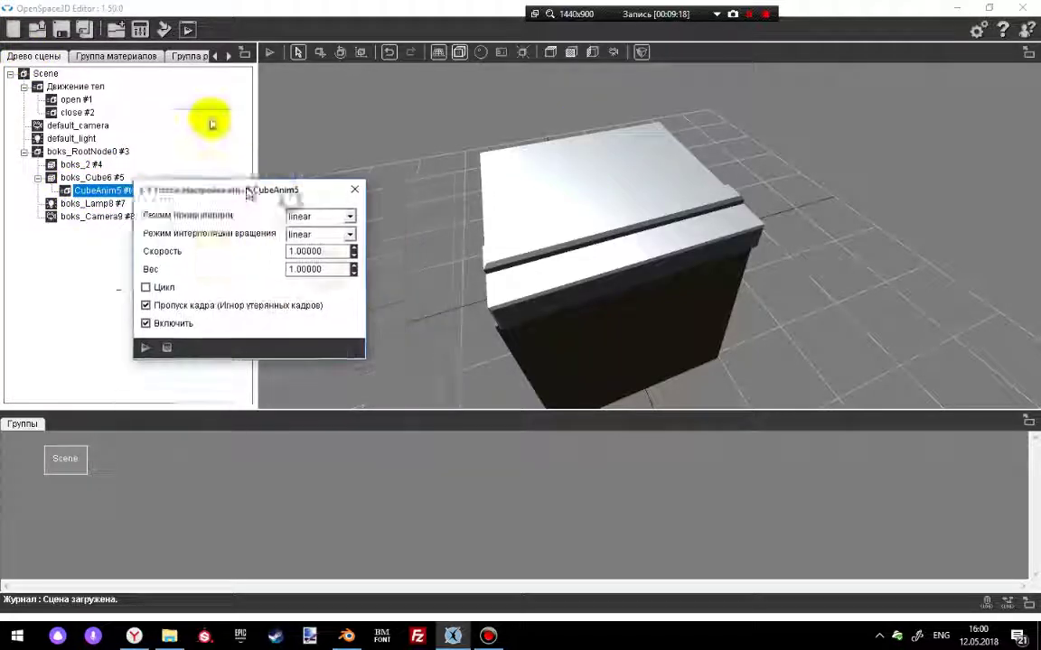
{"action": "left_click", "coordinate": [110, 280]}
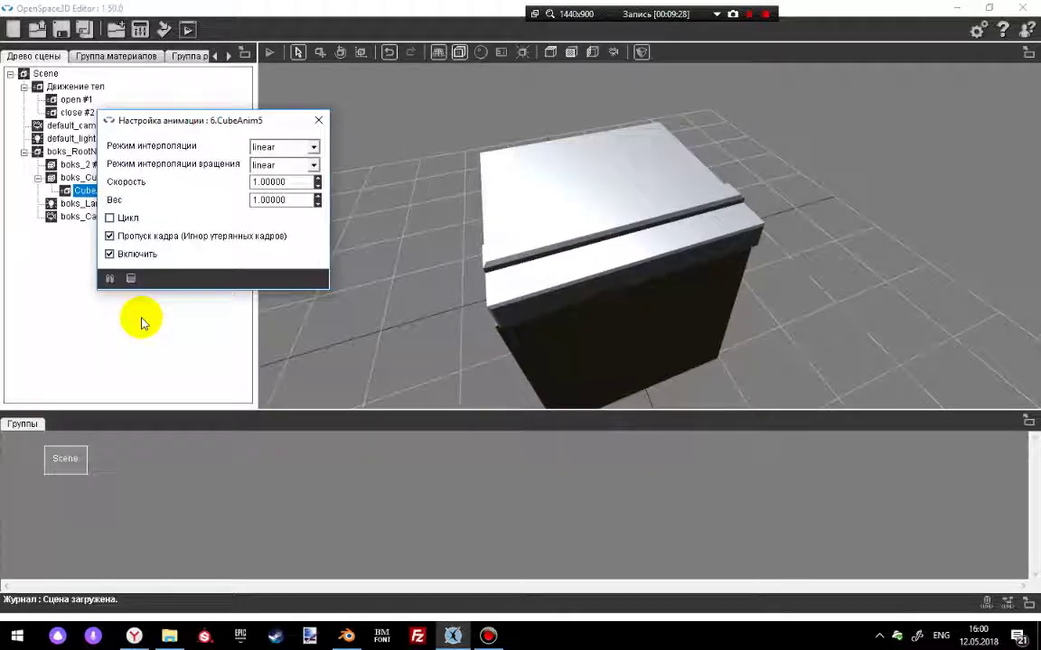
{"action": "left_click", "coordinate": [109, 254]}
{"action": "left_click", "coordinate": [318, 120]}
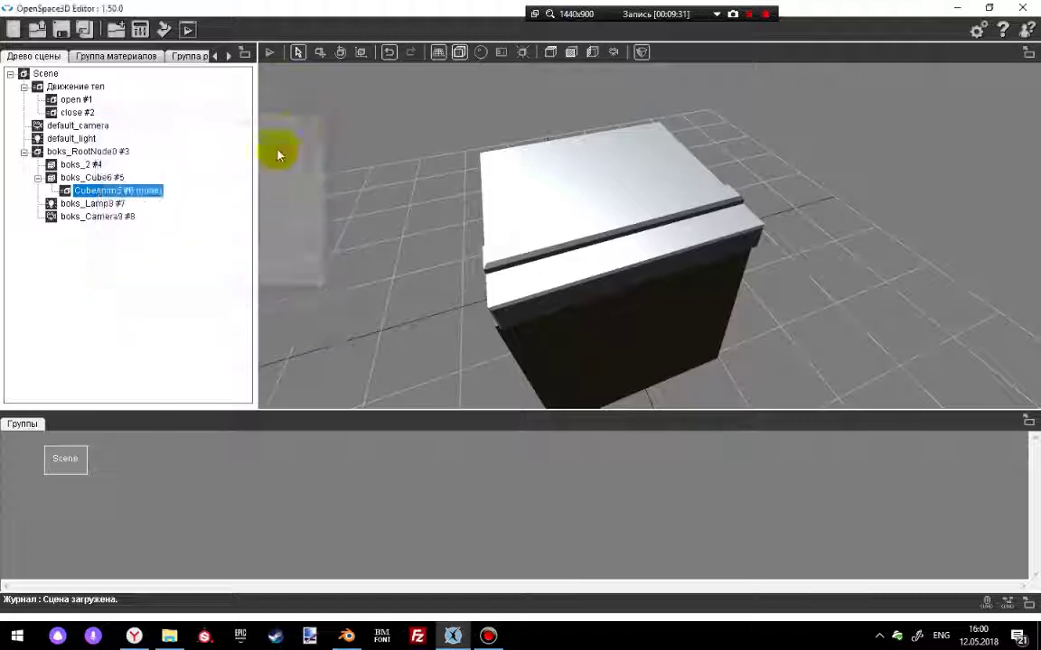
- Toggle the enabled state of CubeAnim5 in the scene tree and briefly run the scene to test it
{"action": "right_click", "coordinate": [97, 190]}
{"action": "left_click", "coordinate": [104, 155]}
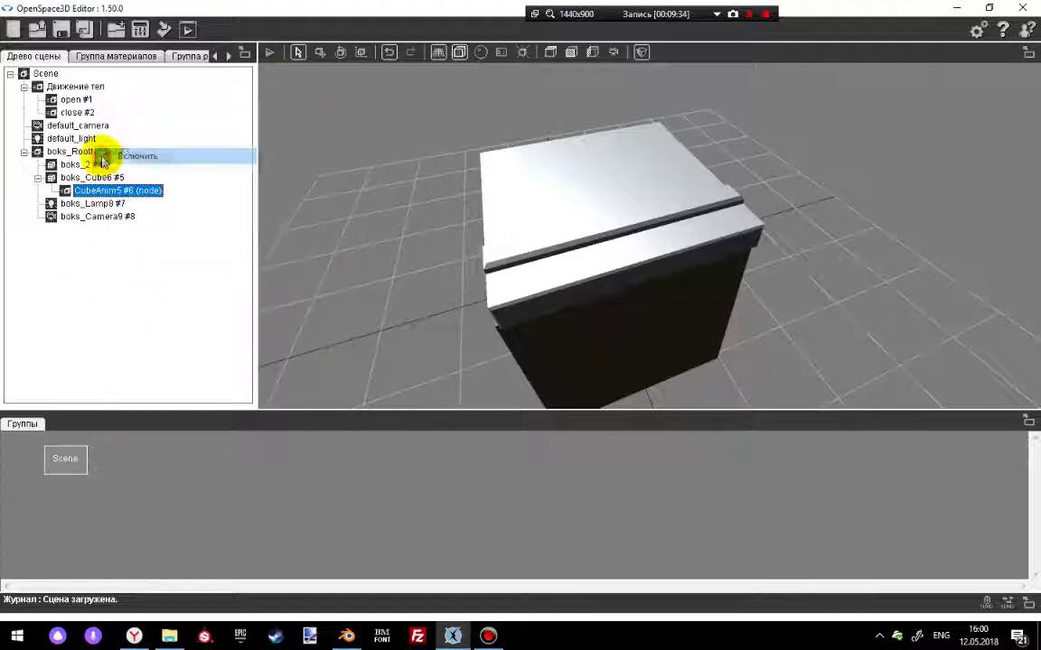
{"action": "left_click", "coordinate": [270, 52]}
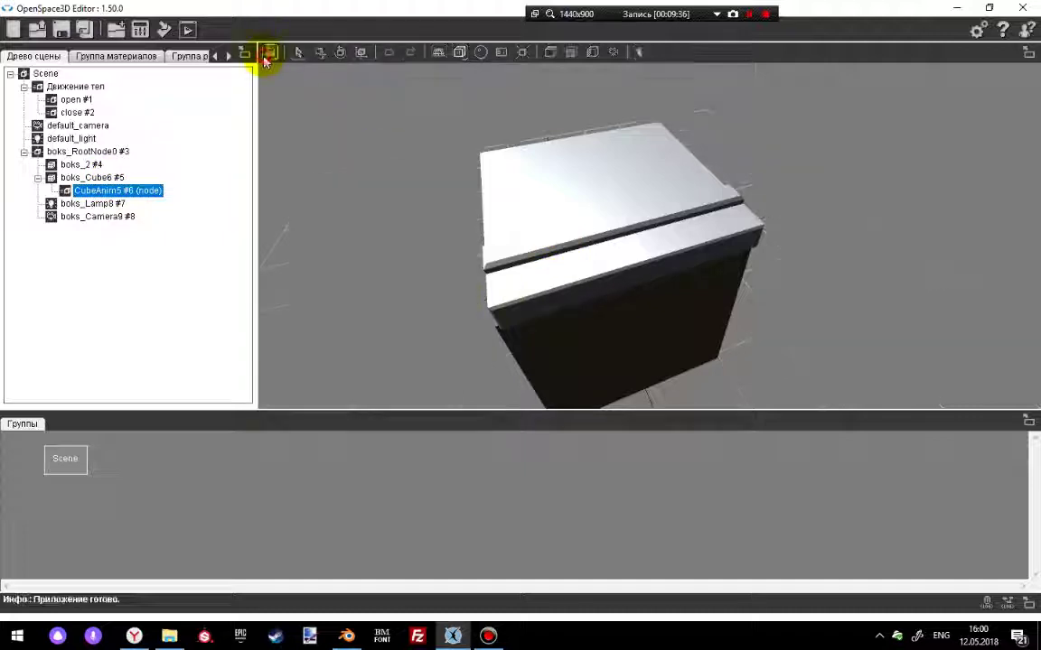
{"action": "left_click", "coordinate": [270, 53]}
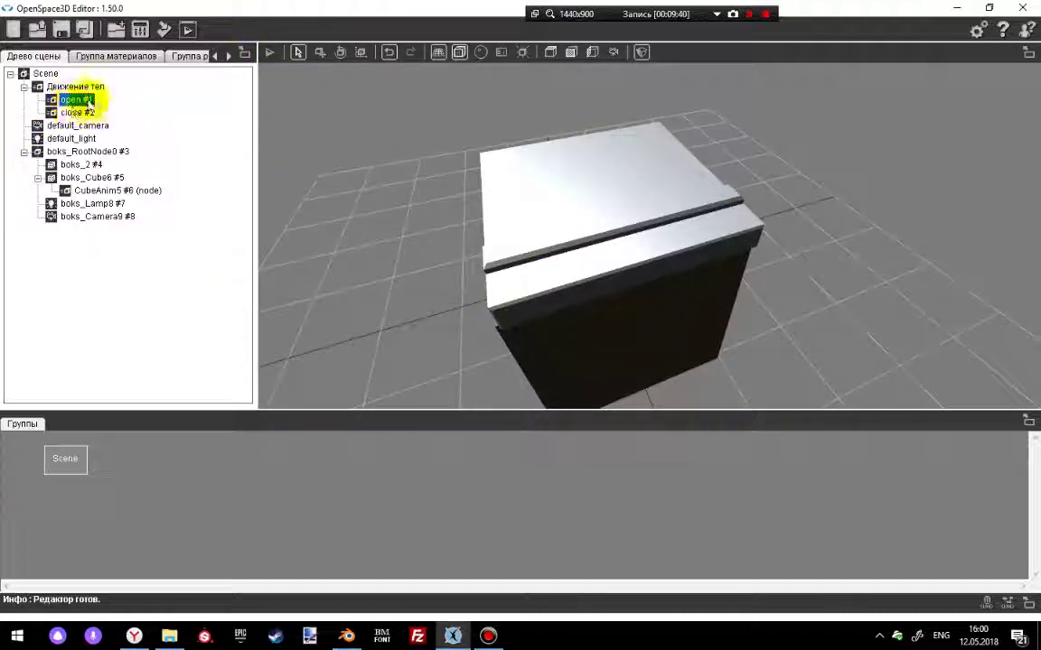
- Open the settings of the open cinematic, add CubeAnim5 to its timeline, and widen the animation editor
{"action": "right_click", "coordinate": [73, 105]}
{"action": "left_click", "coordinate": [93, 96]}
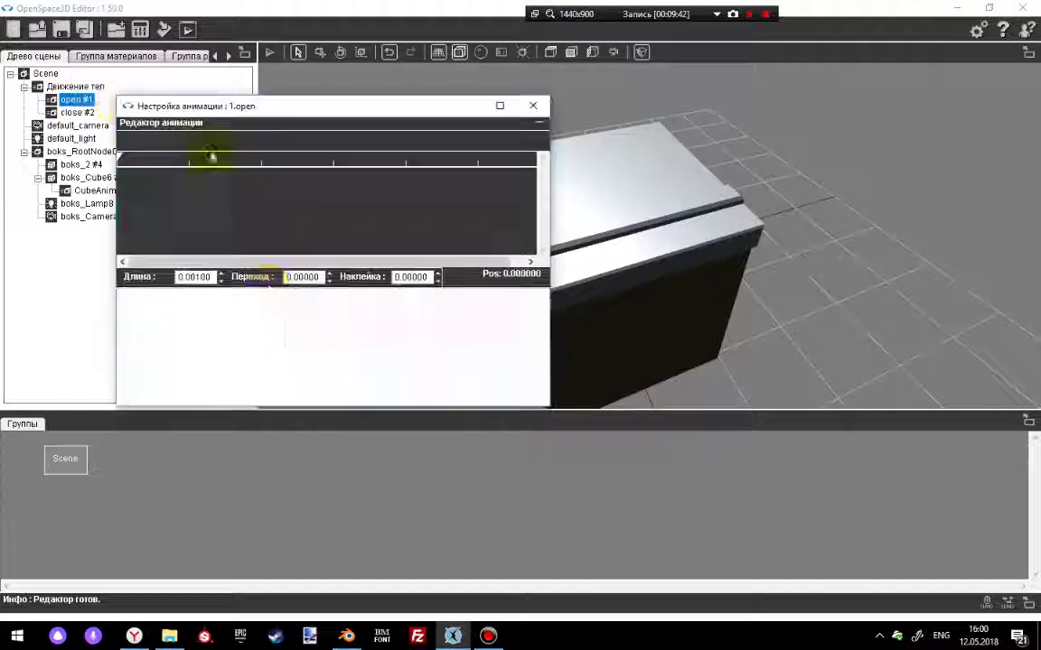
{"action": "left_click", "coordinate": [227, 140]}
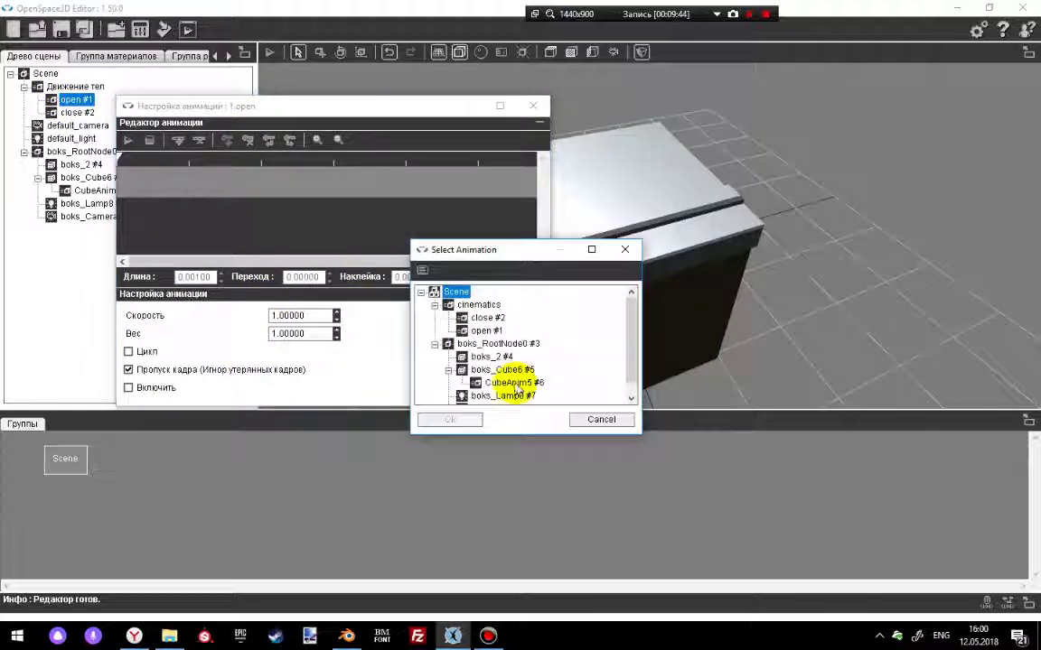
{"action": "left_click", "coordinate": [492, 383]}
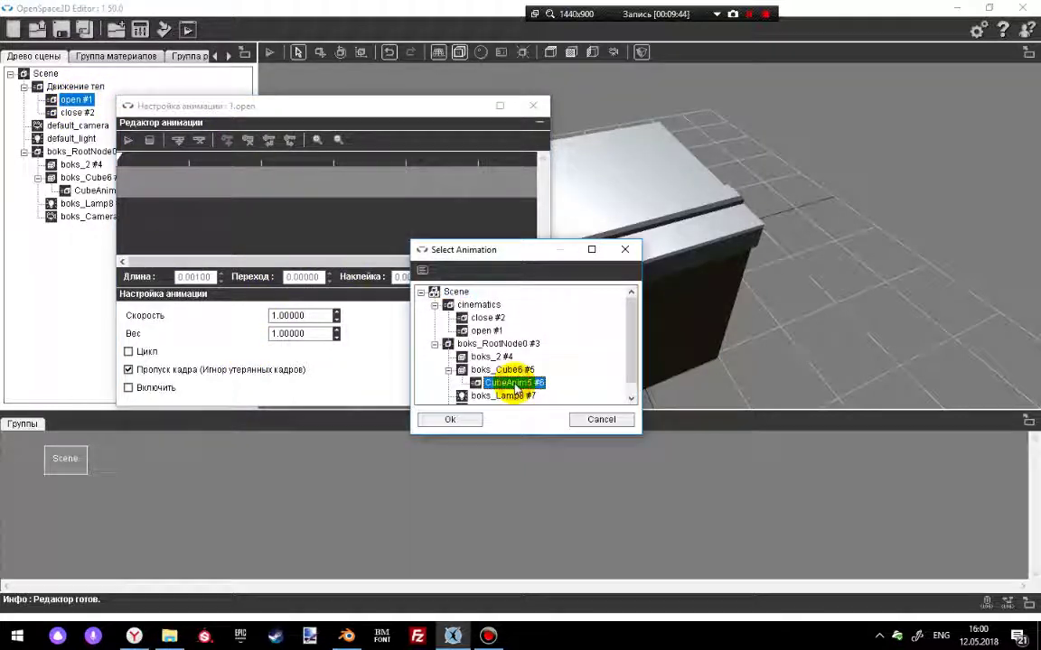
{"action": "left_click", "coordinate": [449, 421]}
{"action": "left_click_drag", "start_coordinate": [327, 261], "coordinate": [495, 261]}
{"action": "left_click_drag", "start_coordinate": [551, 200], "coordinate": [748, 231]}
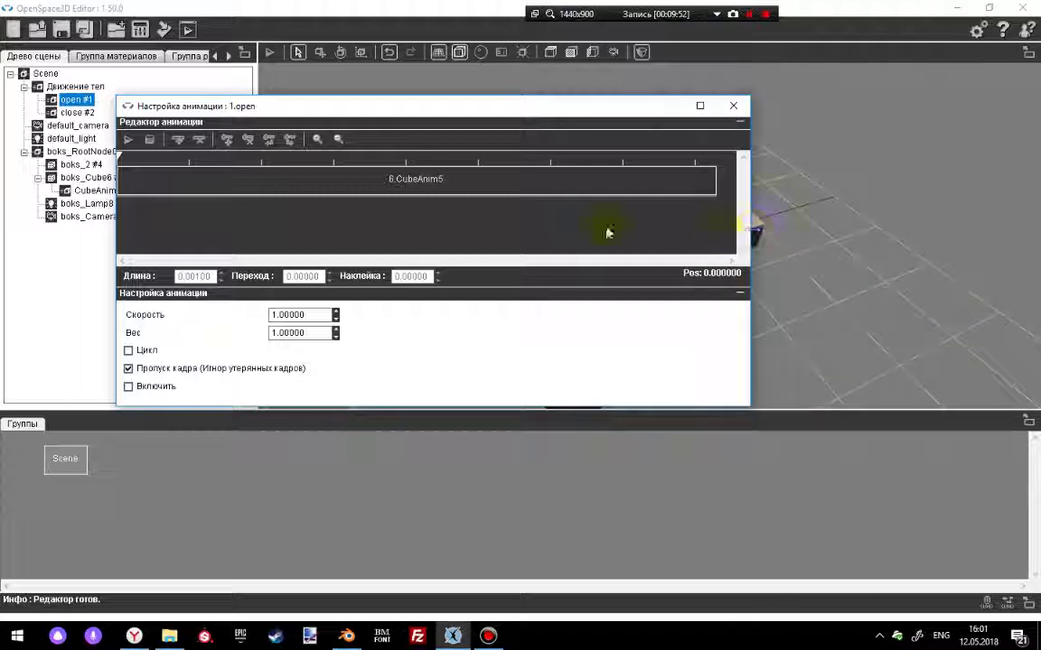
- Scrub the open cinematic's timeline to inspect the lid motion, ending at about 4, with the animation editor moved clear of the box
{"action": "left_click_drag", "start_coordinate": [120, 158], "coordinate": [170, 157]}
{"action": "left_click_drag", "start_coordinate": [402, 120], "coordinate": [521, 349]}
{"action": "left_click_drag", "start_coordinate": [283, 388], "coordinate": [468, 411]}
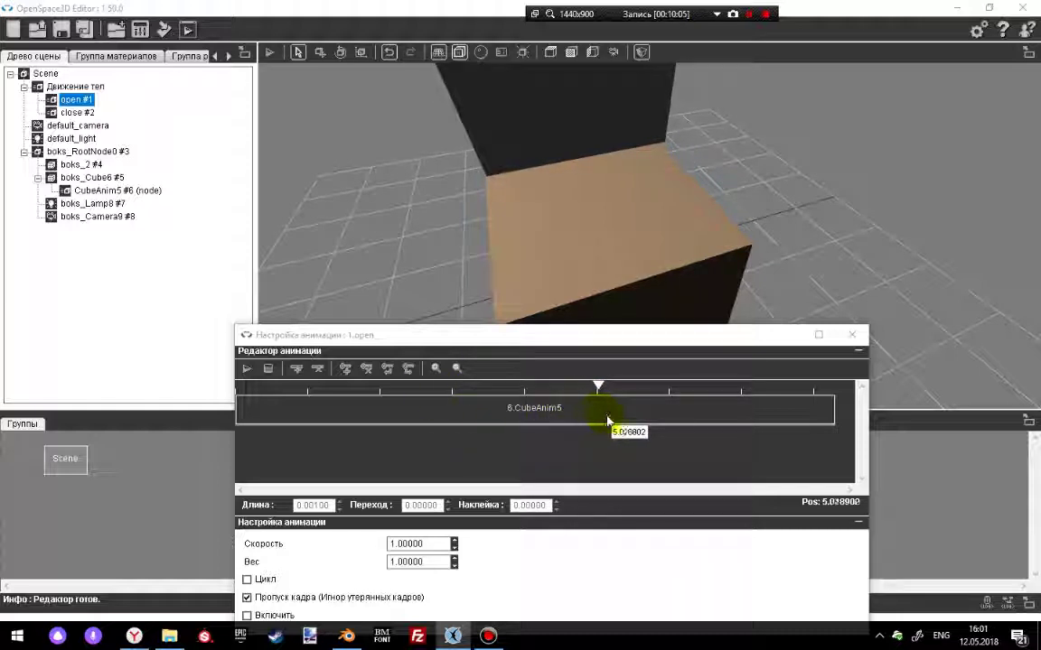
{"action": "left_click_drag", "start_coordinate": [607, 421], "coordinate": [797, 423]}
{"action": "left_click_drag", "start_coordinate": [824, 423], "coordinate": [604, 391]}
{"action": "left_click_drag", "start_coordinate": [709, 390], "coordinate": [524, 407]}
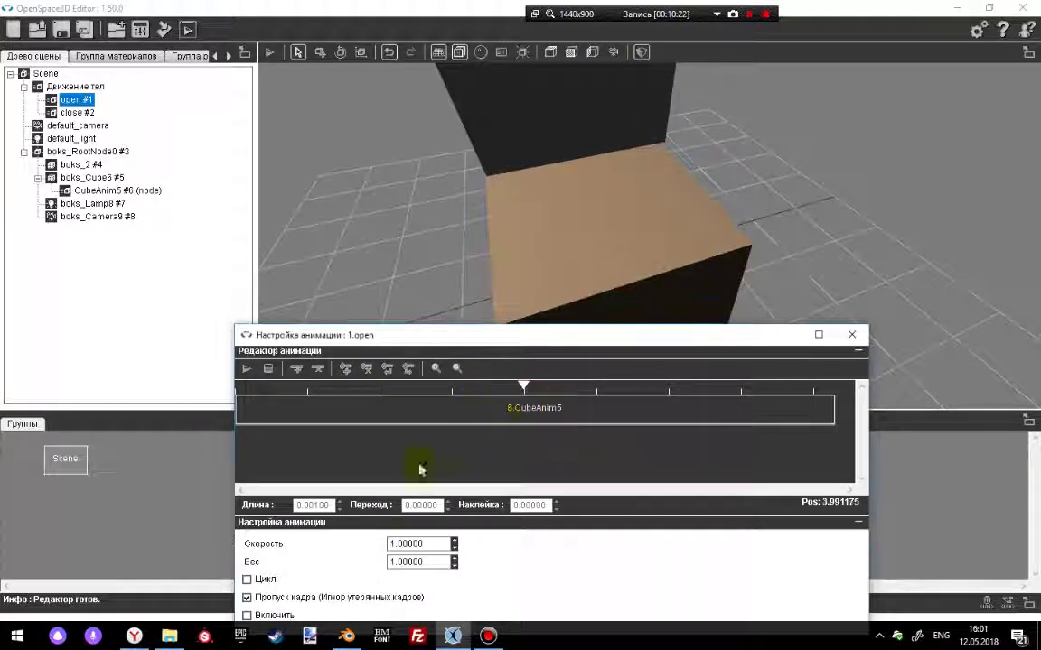
- Set the Длина of the CubeAnim5 clip in the open cinematic to 4
{"action": "left_click", "coordinate": [316, 505]}
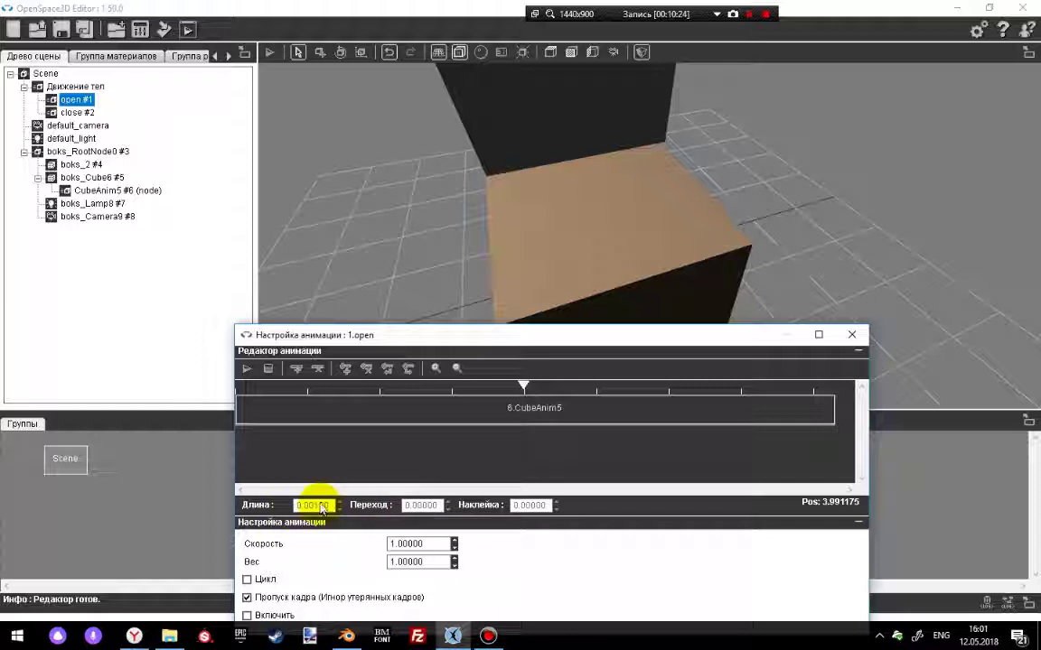
{"action": "left_click", "coordinate": [302, 404]}
{"action": "left_click", "coordinate": [301, 505]}
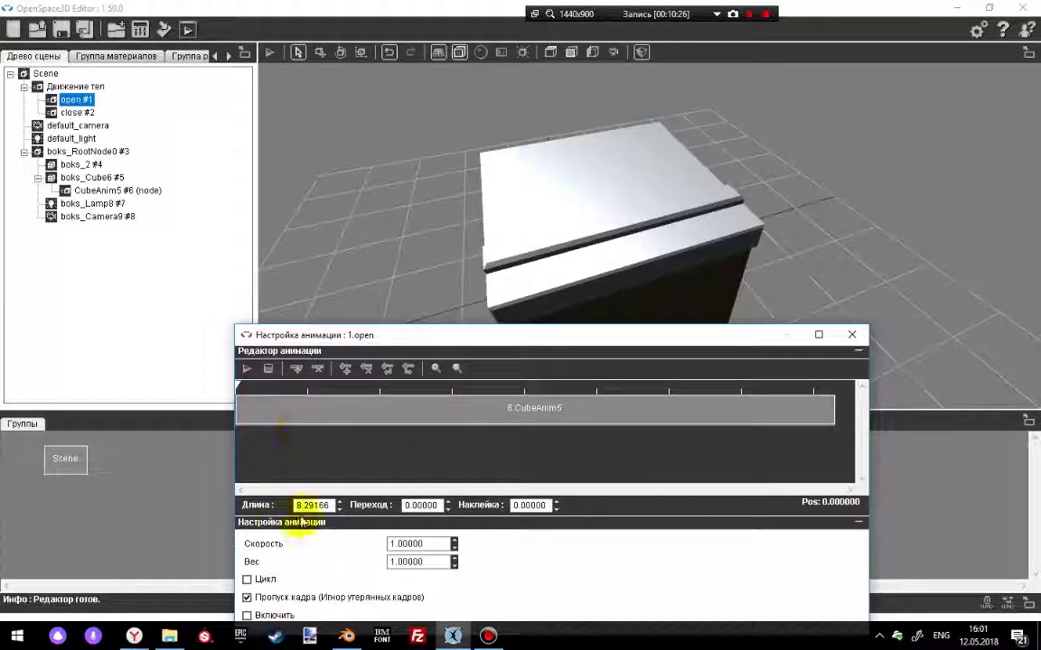
{"action": "key", "text": "BackSpace"}
{"action": "type", "text": "0"}
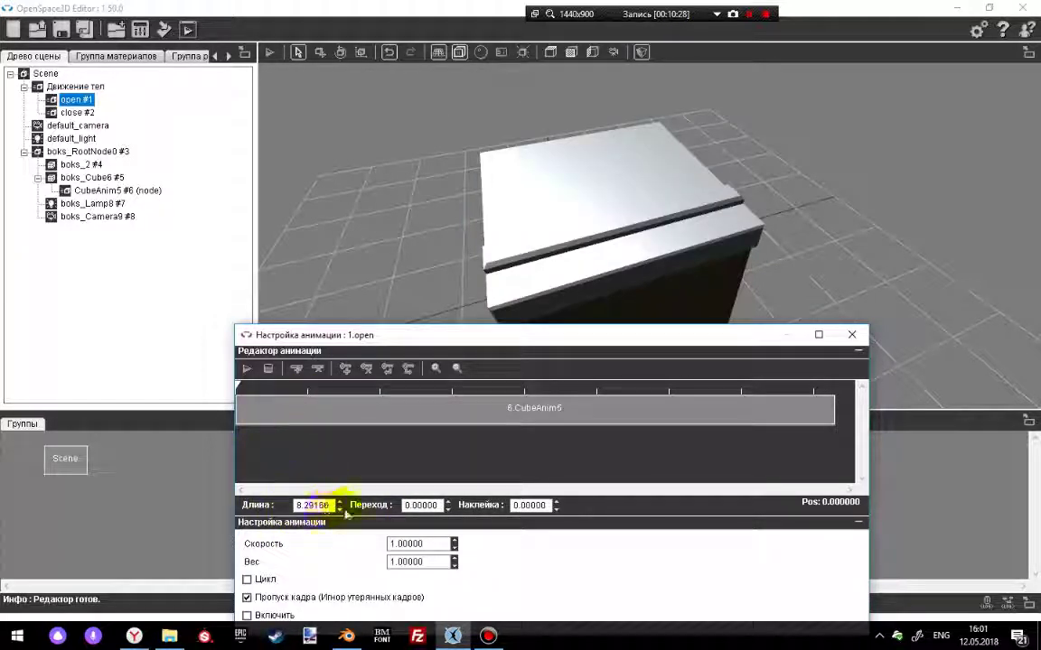
{"action": "left_click", "coordinate": [444, 507]}
{"action": "left_click", "coordinate": [339, 508]}
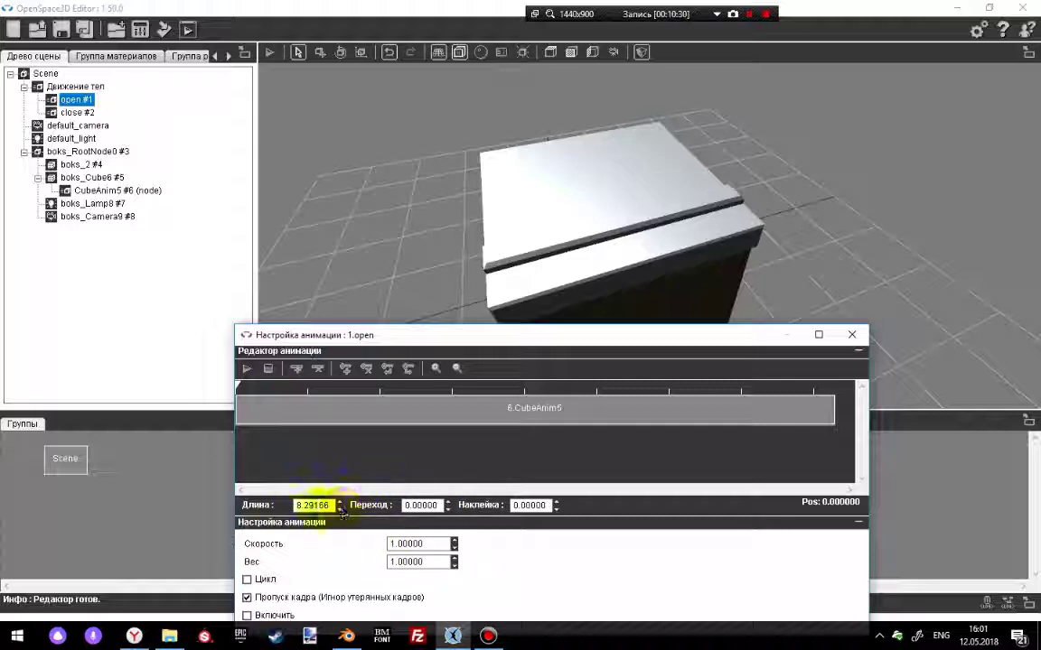
{"action": "left_click_drag", "start_coordinate": [329, 506], "coordinate": [267, 511]}
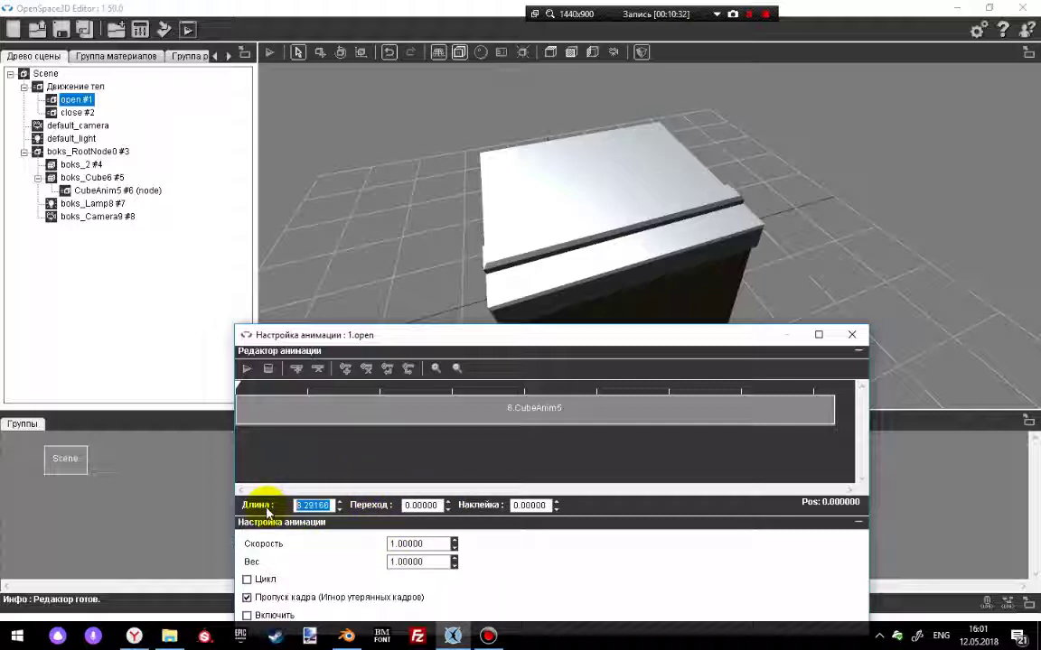
{"action": "type", "text": "4"}
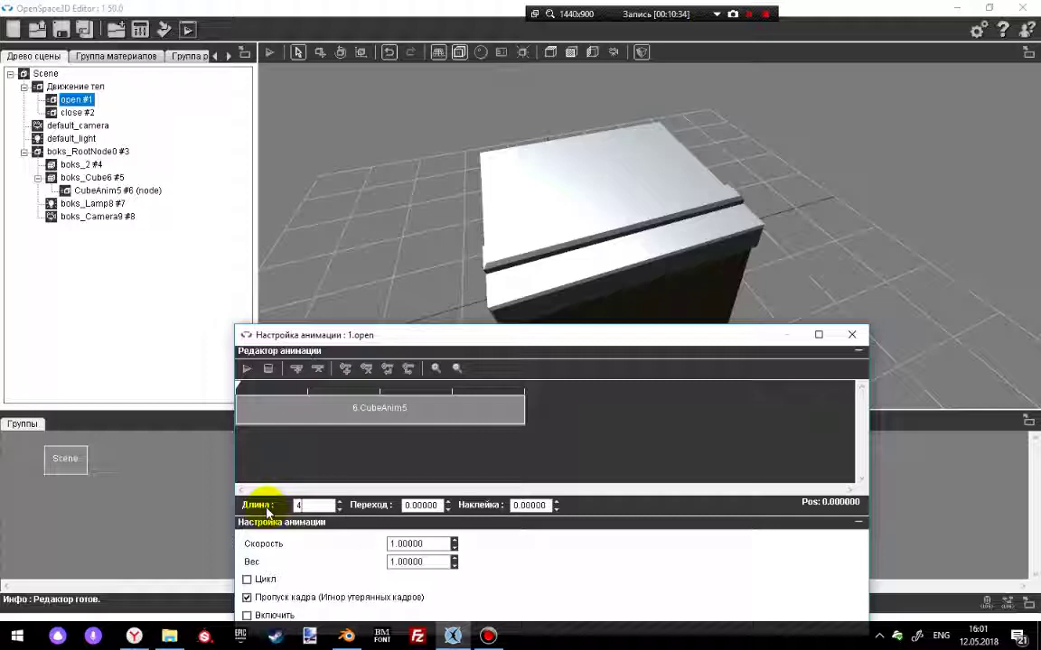
- Play the shortened open cinematic twice, stop it each time, and close its animation settings
{"action": "left_click", "coordinate": [246, 368]}
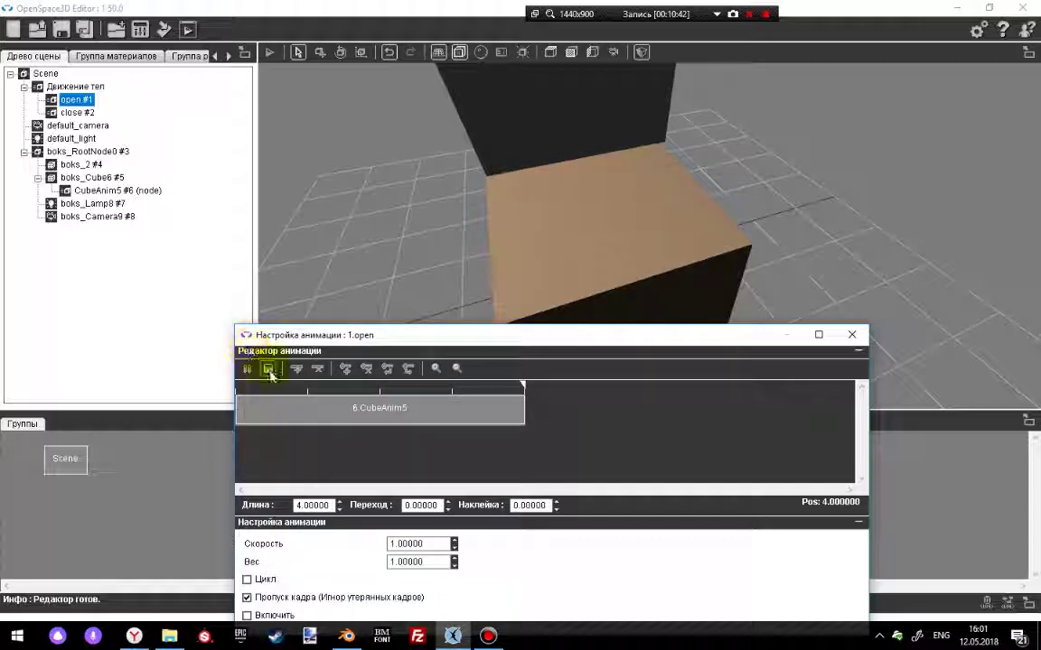
{"action": "left_click_drag", "start_coordinate": [274, 333], "coordinate": [284, 281]}
{"action": "left_click", "coordinate": [278, 319]}
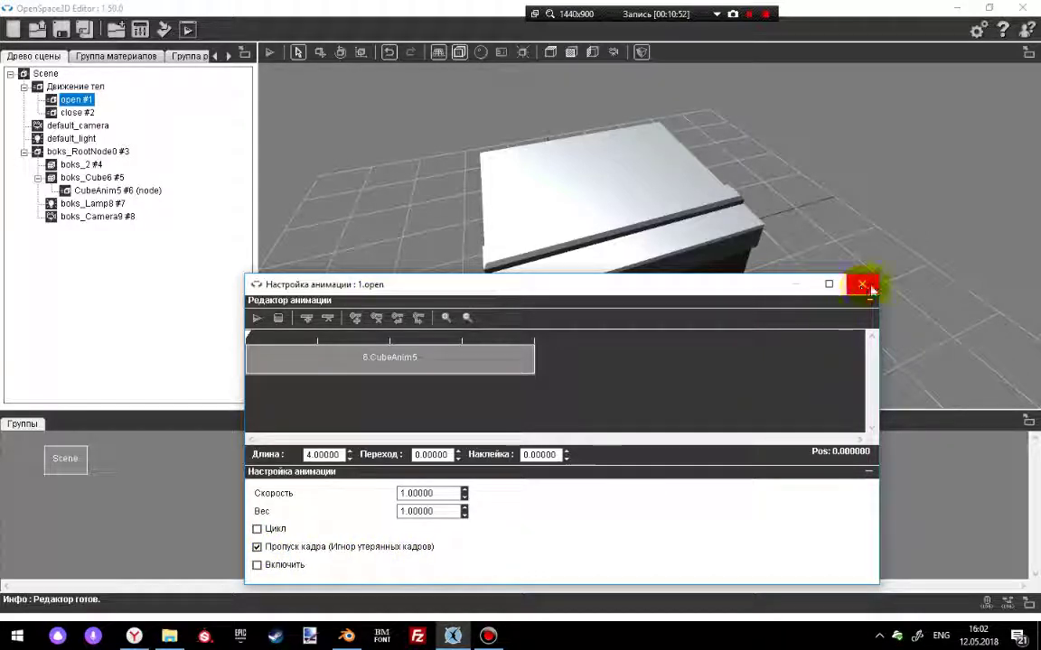
{"action": "left_click", "coordinate": [257, 319]}
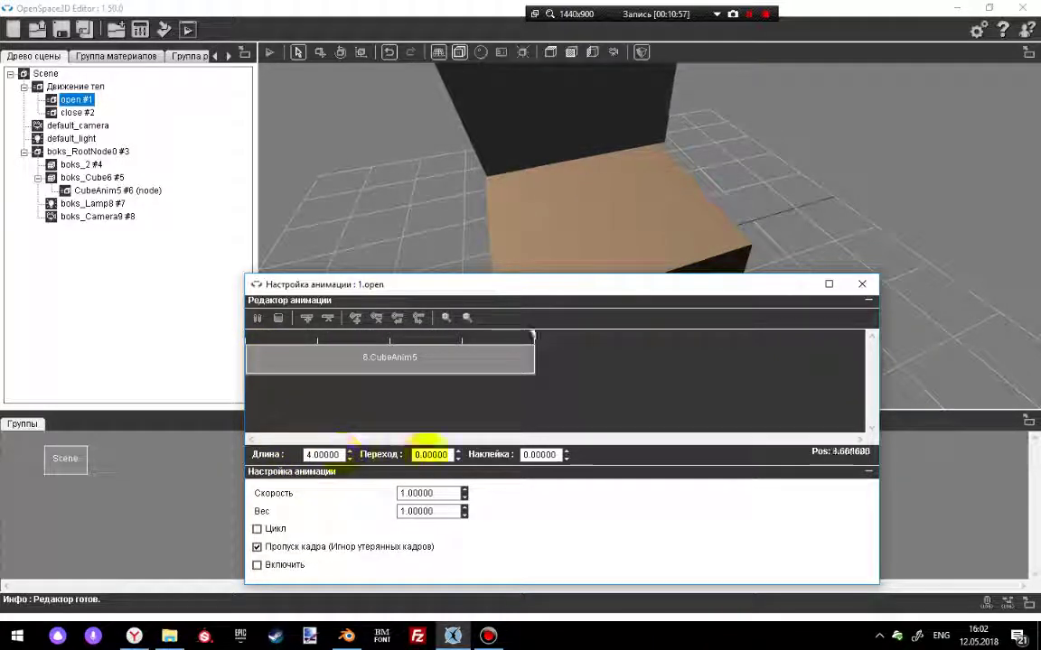
{"action": "left_click", "coordinate": [280, 319]}
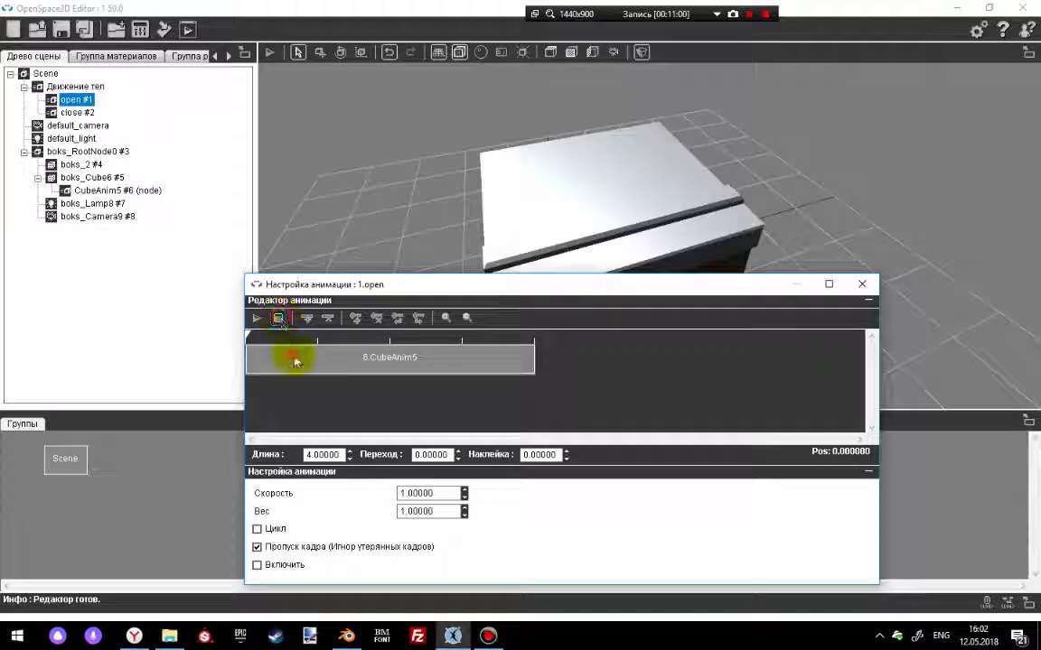
{"action": "left_click", "coordinate": [861, 283]}
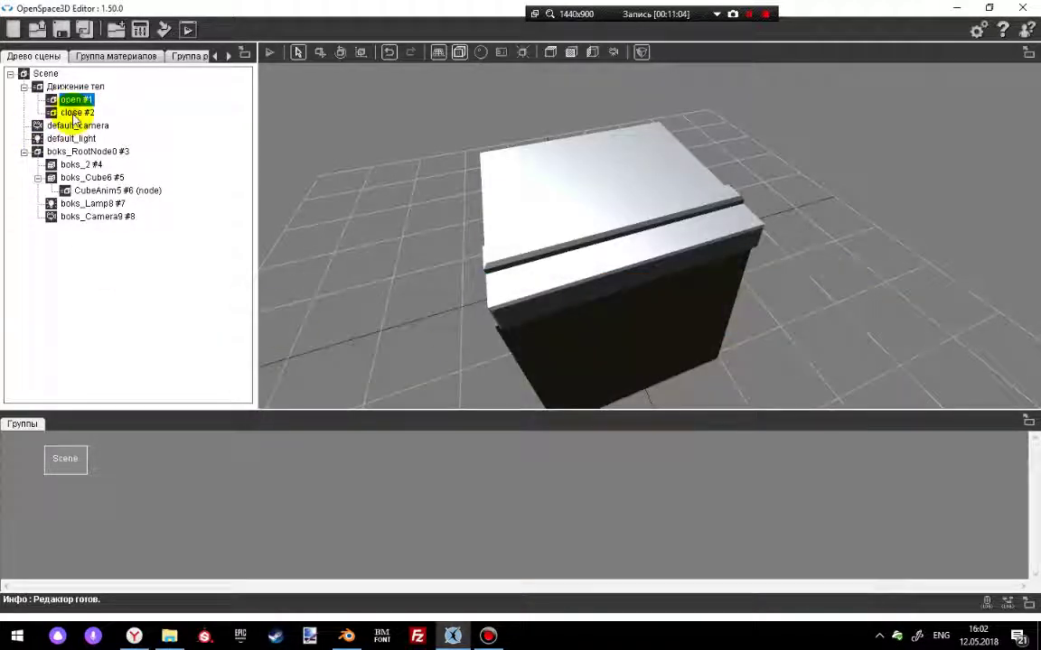
- Open the settings of the close cinematic, add CubeAnim5 to its timeline, and select the new clip
{"action": "right_click", "coordinate": [71, 117]}
{"action": "left_click", "coordinate": [105, 109]}
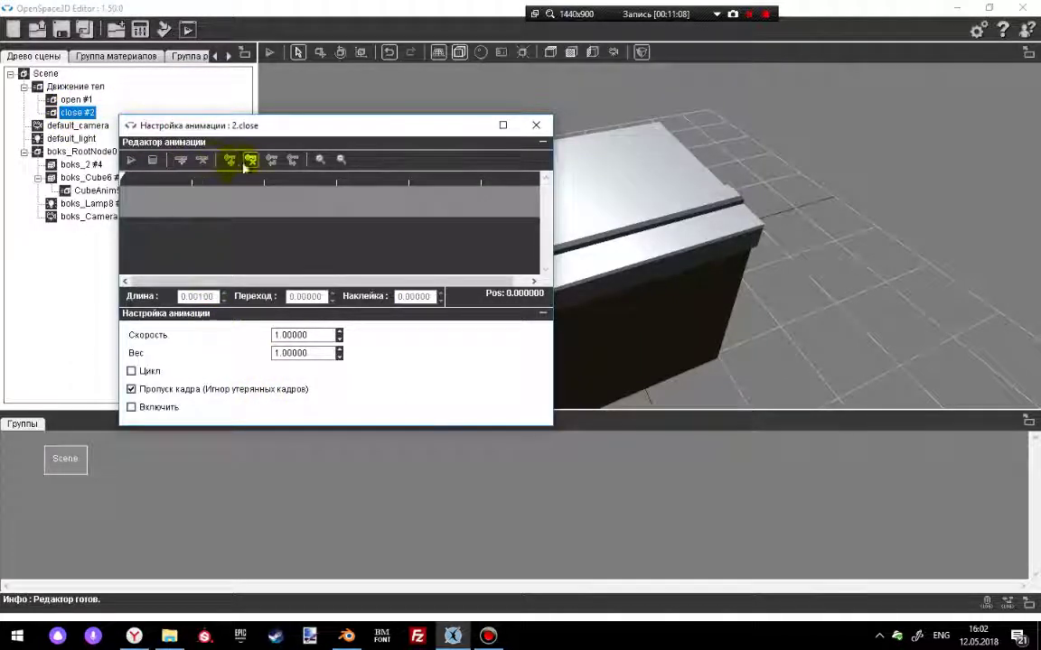
{"action": "left_click", "coordinate": [231, 161]}
{"action": "left_click", "coordinate": [479, 381]}
{"action": "left_click", "coordinate": [436, 418]}
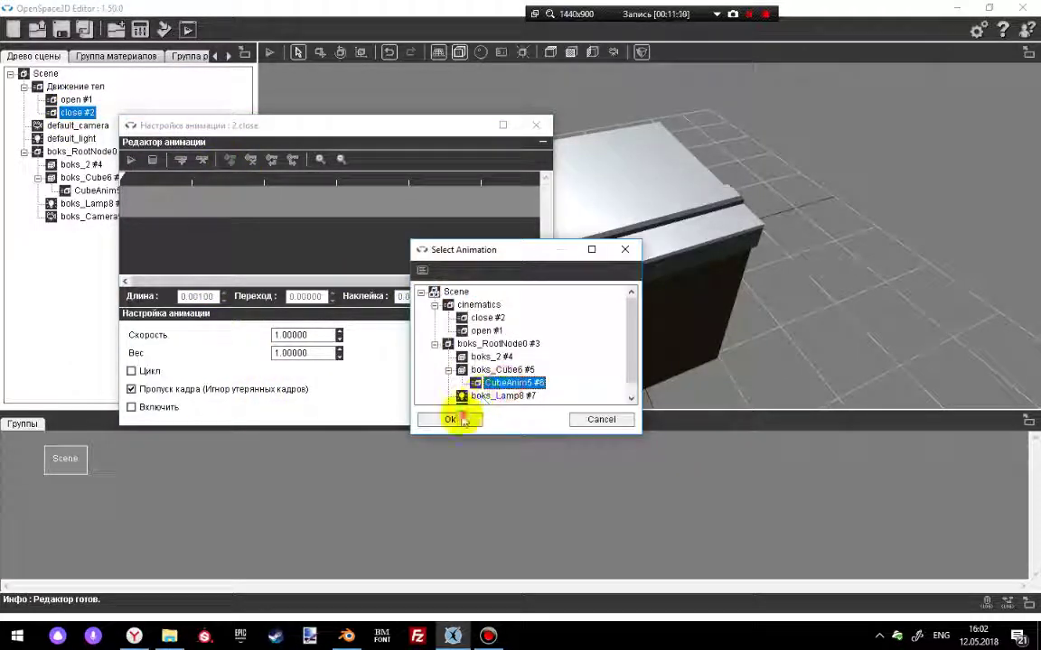
{"action": "left_click", "coordinate": [232, 201]}
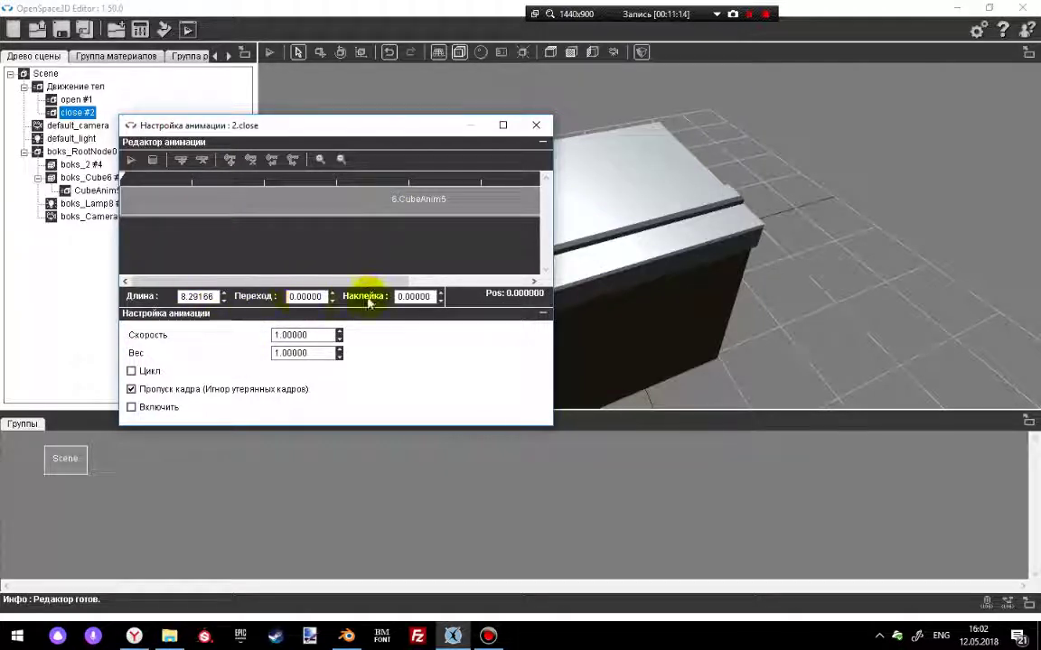
- Try a Переход of 4 on the close cinematic's clip, and reset it to 0
{"action": "left_click", "coordinate": [321, 296]}
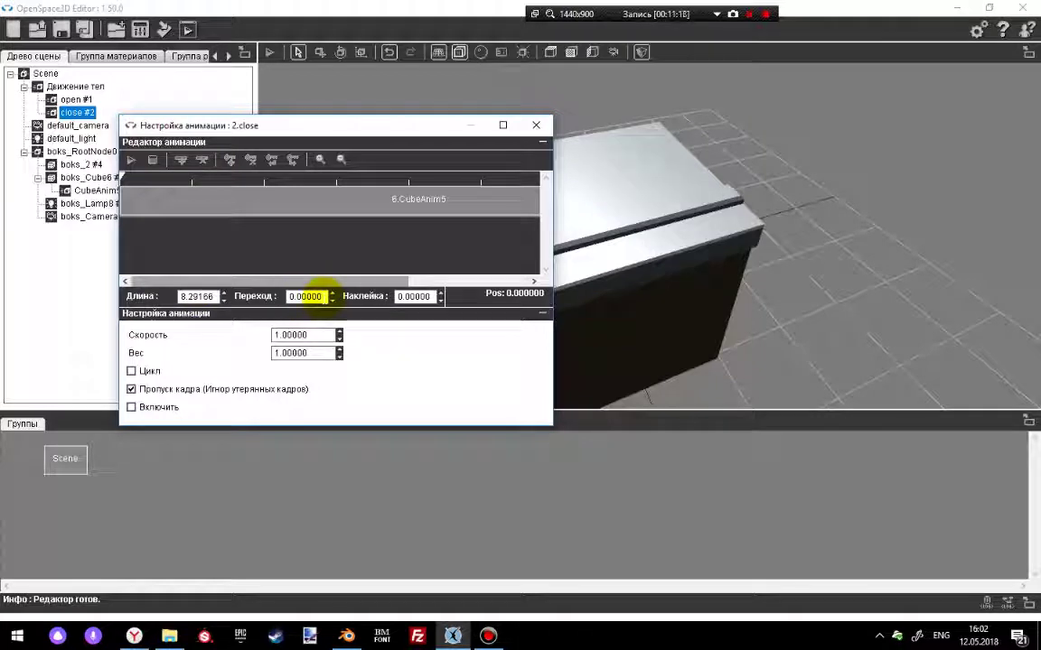
{"action": "type", "text": "4"}
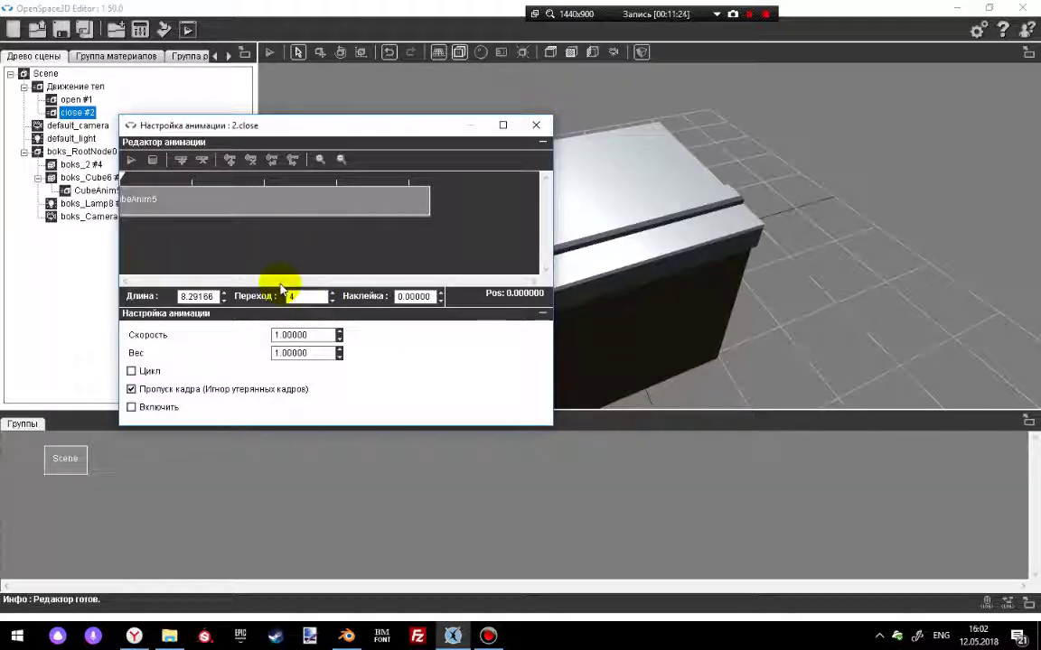
{"action": "key", "text": "BackSpace"}
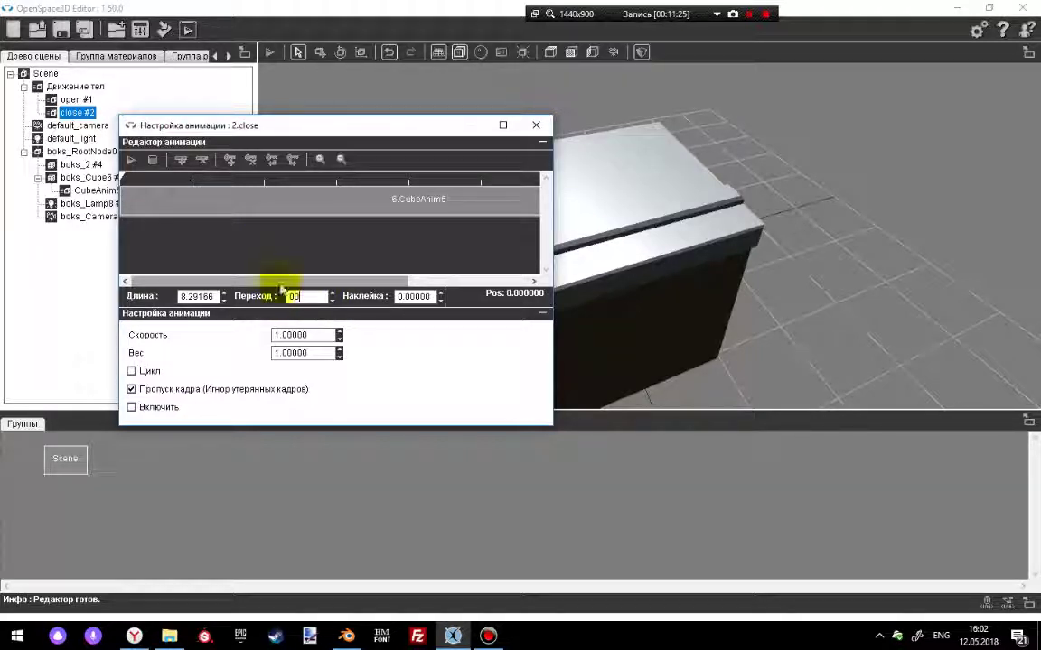
{"action": "key", "text": "Return"}
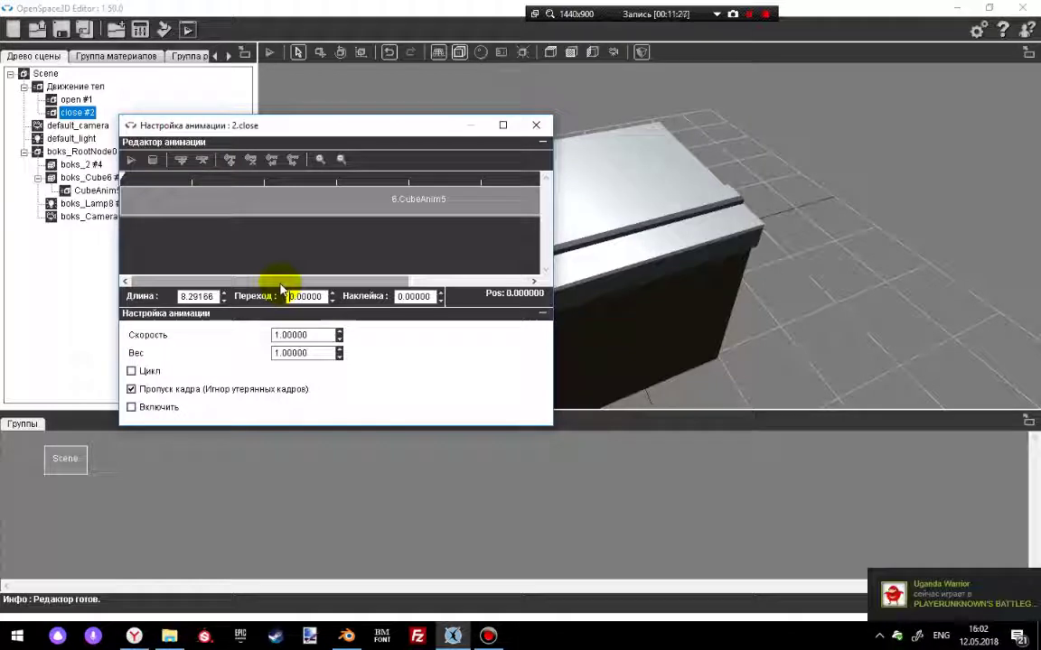
- Scrub the close timeline to about 5 to check the lid position, and set the clip's Переход to 5
{"action": "left_click", "coordinate": [315, 185]}
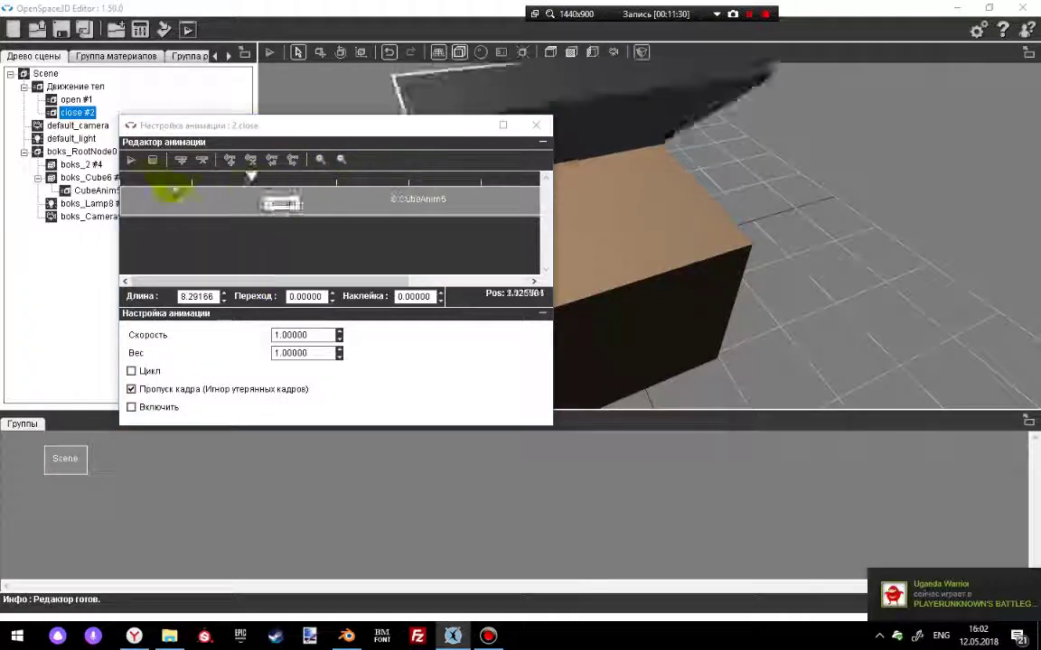
{"action": "mouse_move", "coordinate": [174, 188]}
{"action": "left_mouse_down"}
{"action": "mouse_move", "coordinate": [174, 176]}
{"action": "mouse_move", "coordinate": [273, 176]}
{"action": "mouse_move", "coordinate": [362, 181]}
{"action": "mouse_move", "coordinate": [476, 209]}
{"action": "mouse_move", "coordinate": [490, 196]}
{"action": "mouse_move", "coordinate": [517, 203]}
{"action": "mouse_move", "coordinate": [464, 203]}
{"action": "mouse_move", "coordinate": [484, 206]}
{"action": "left_mouse_up"}
{"action": "double_click", "coordinate": [305, 297]}
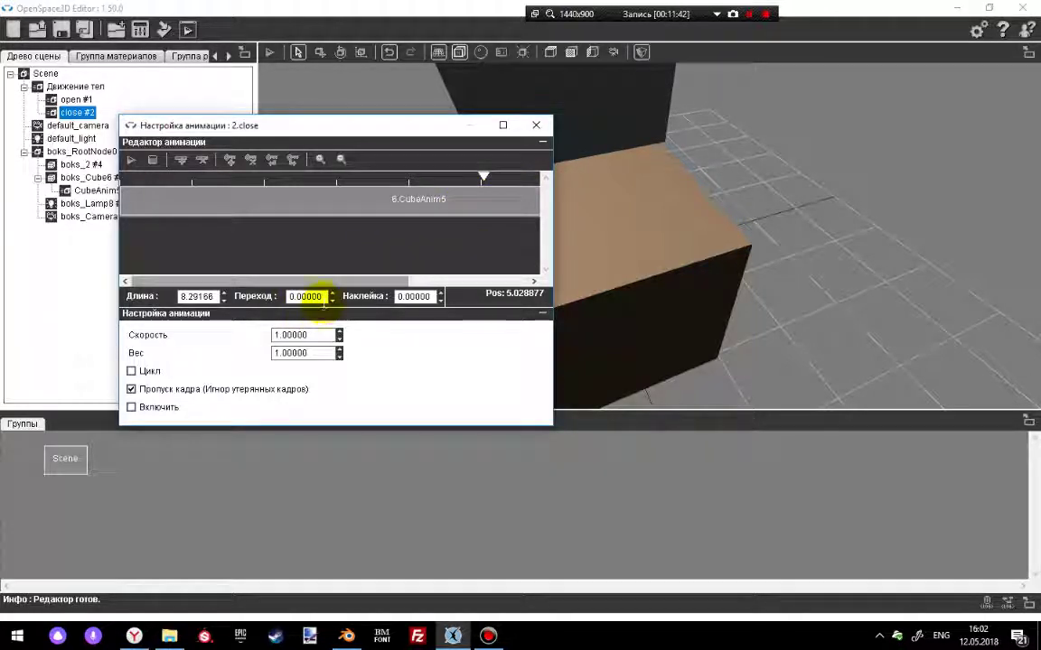
{"action": "left_click_drag", "start_coordinate": [318, 297], "coordinate": [231, 303]}
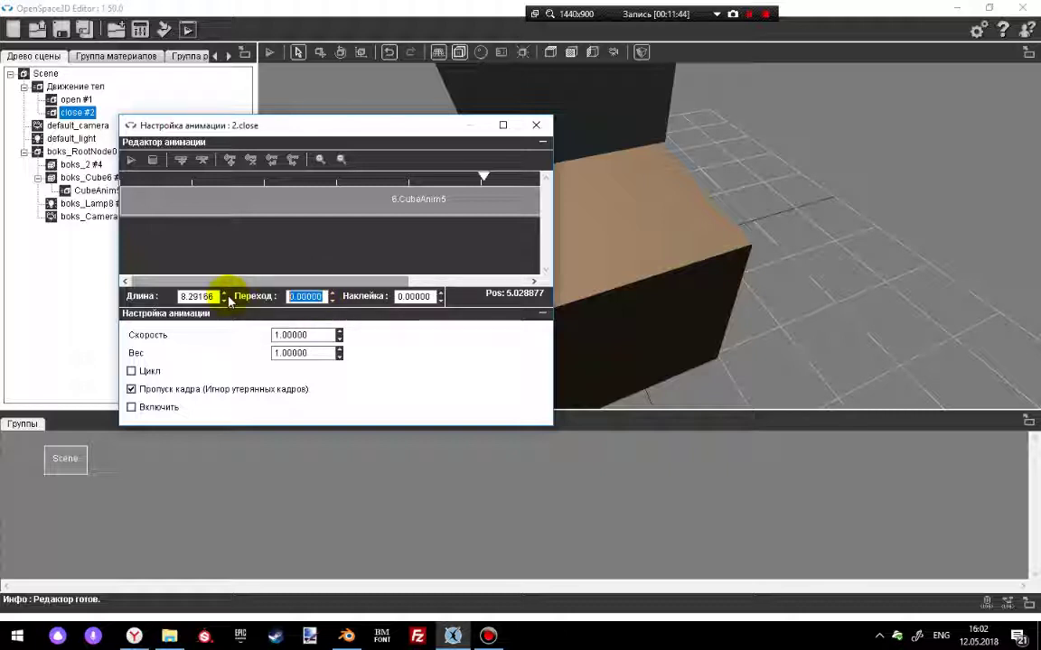
{"action": "type", "text": "5"}
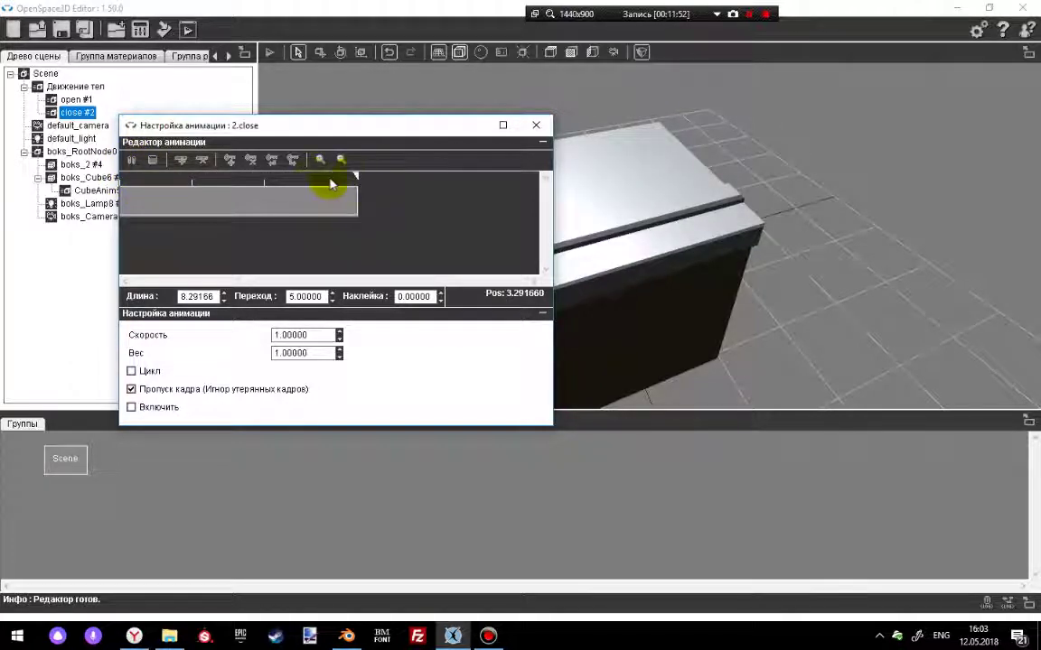
- Preview the close cinematic up to its end, stop the playback, and close its animation settings
{"action": "mouse_move", "coordinate": [360, 175]}
{"action": "left_mouse_down"}
{"action": "mouse_move", "coordinate": [131, 170]}
{"action": "mouse_move", "coordinate": [310, 187]}
{"action": "mouse_move", "coordinate": [131, 181]}
{"action": "mouse_move", "coordinate": [355, 174]}
{"action": "left_mouse_up"}
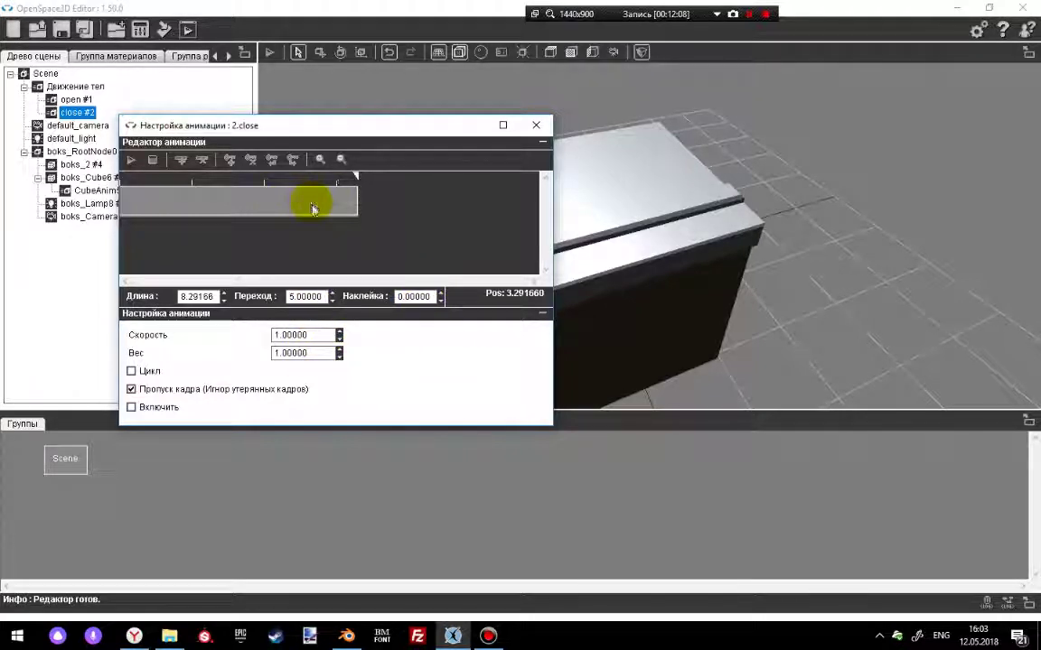
{"action": "left_click", "coordinate": [151, 161]}
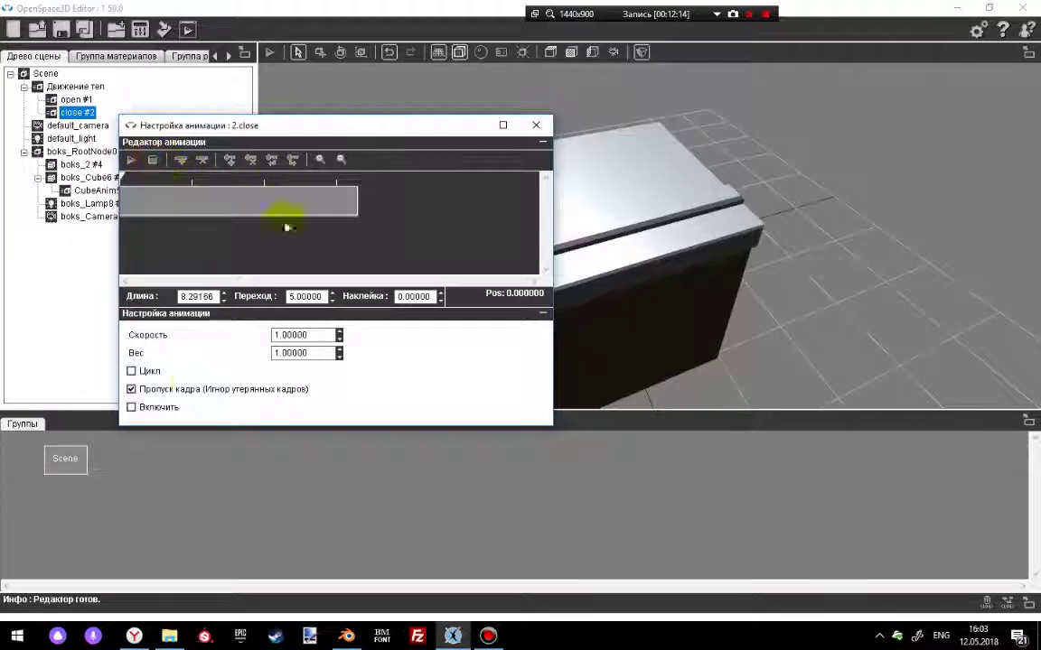
{"action": "left_click", "coordinate": [533, 125]}
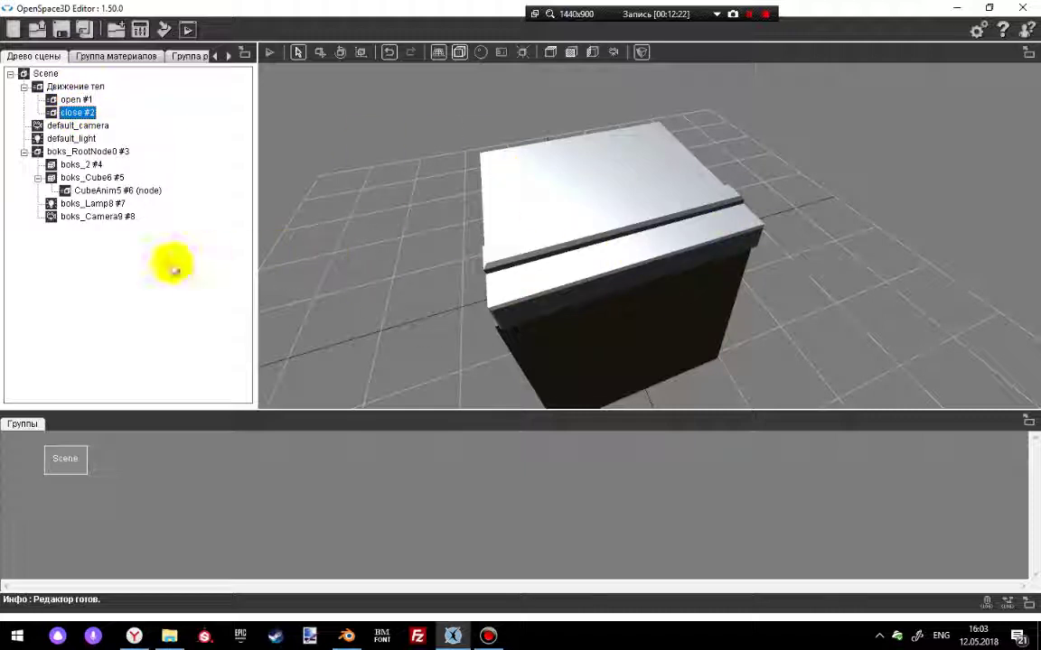
- Add a new cinematic named pause under Движение тел
{"action": "left_click", "coordinate": [74, 99]}
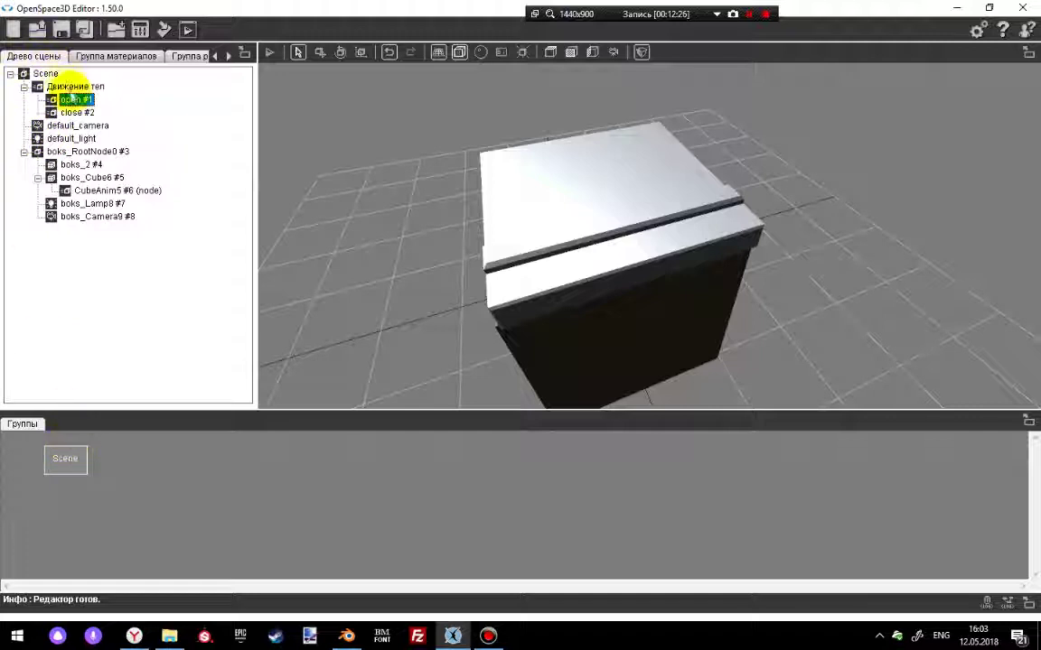
{"action": "left_click", "coordinate": [72, 86]}
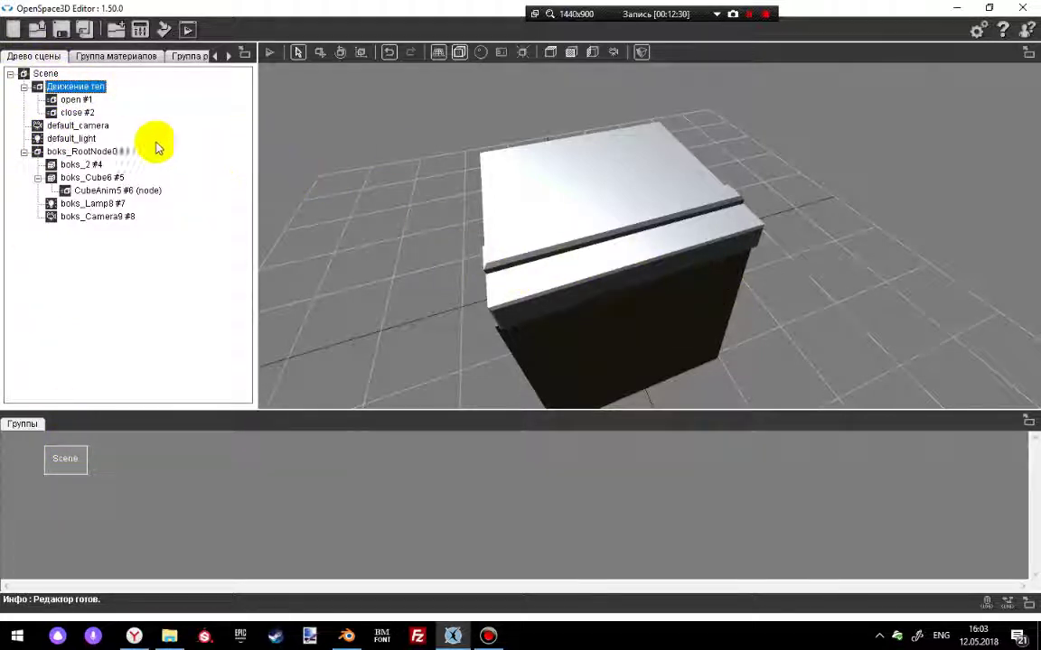
{"action": "right_click", "coordinate": [59, 88]}
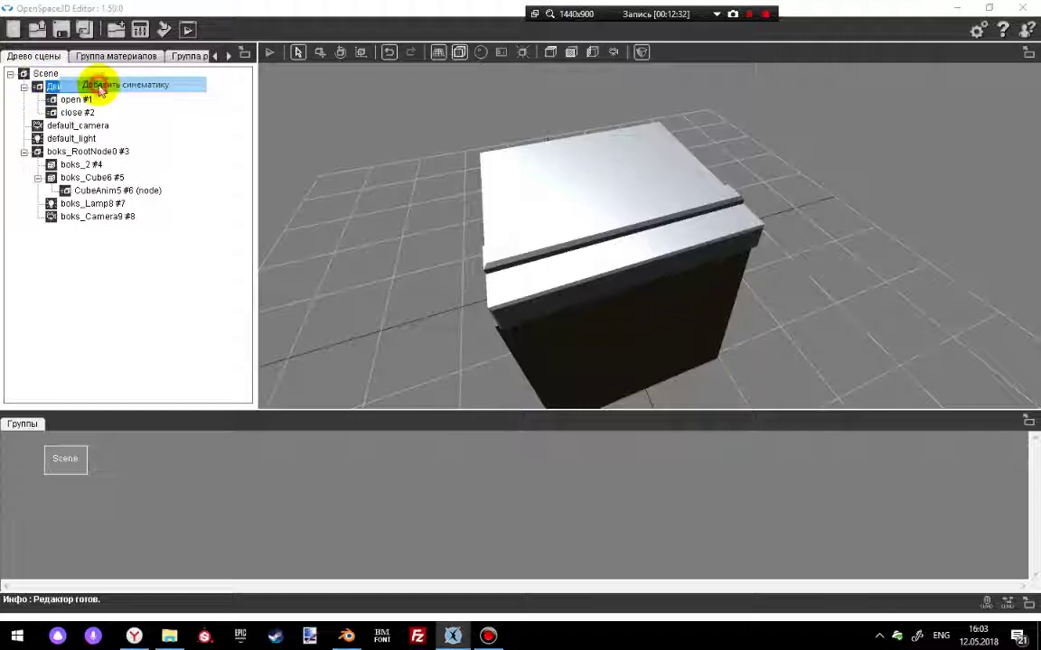
{"action": "left_click", "coordinate": [98, 85]}
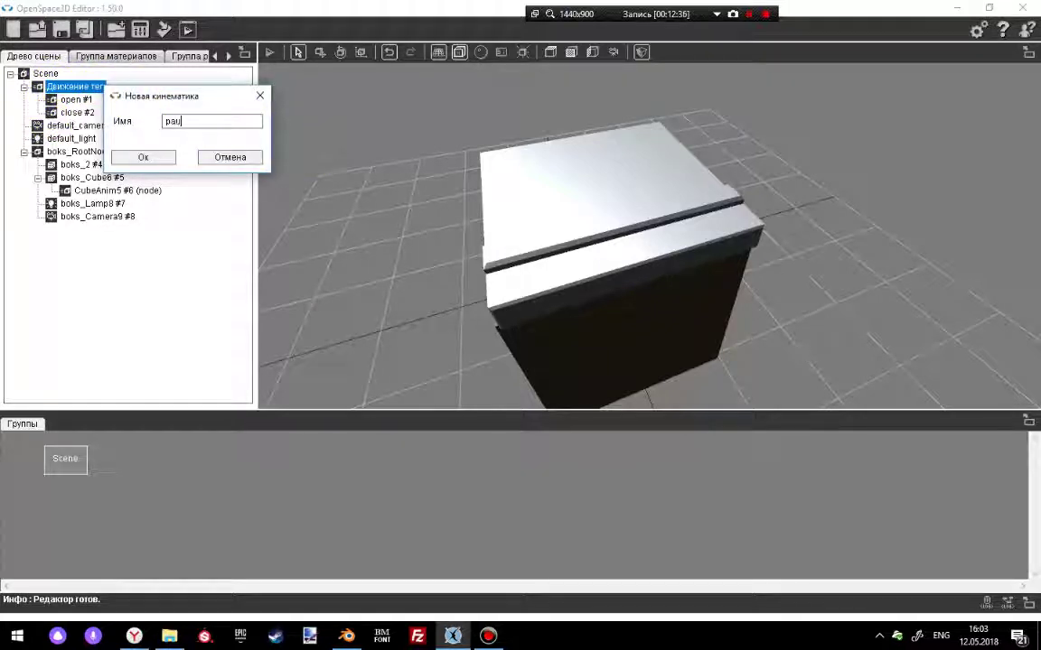
{"action": "type", "text": "pause"}
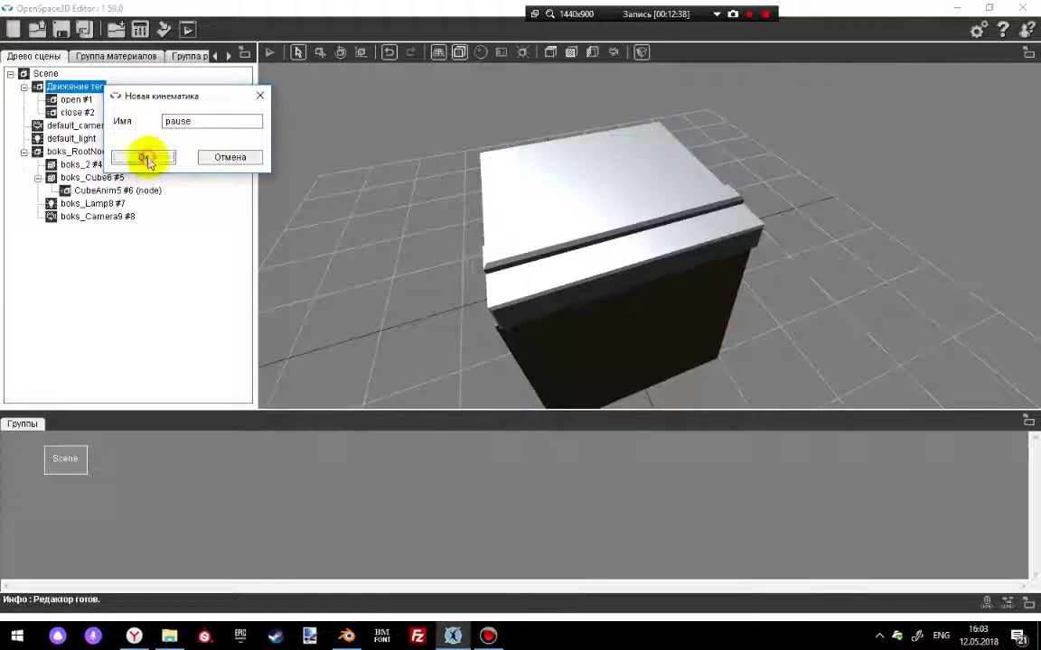
{"action": "left_click", "coordinate": [143, 156]}
- Open the animation settings of the pause cinematic and add the CubeAnim5 animation to its timeline
{"action": "right_click", "coordinate": [72, 126]}
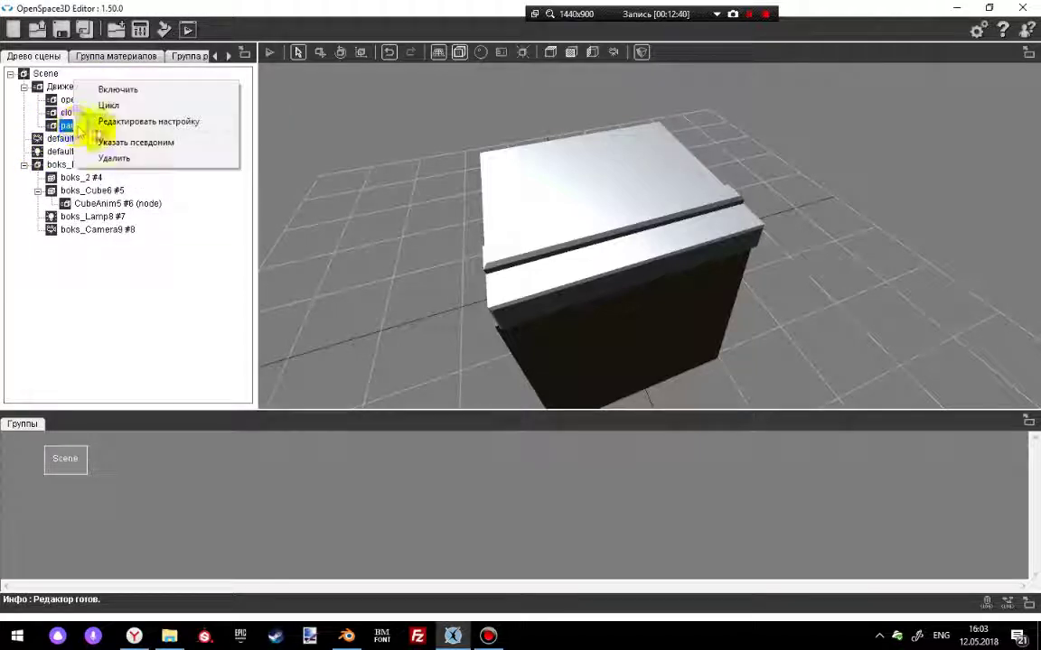
{"action": "left_click", "coordinate": [162, 121]}
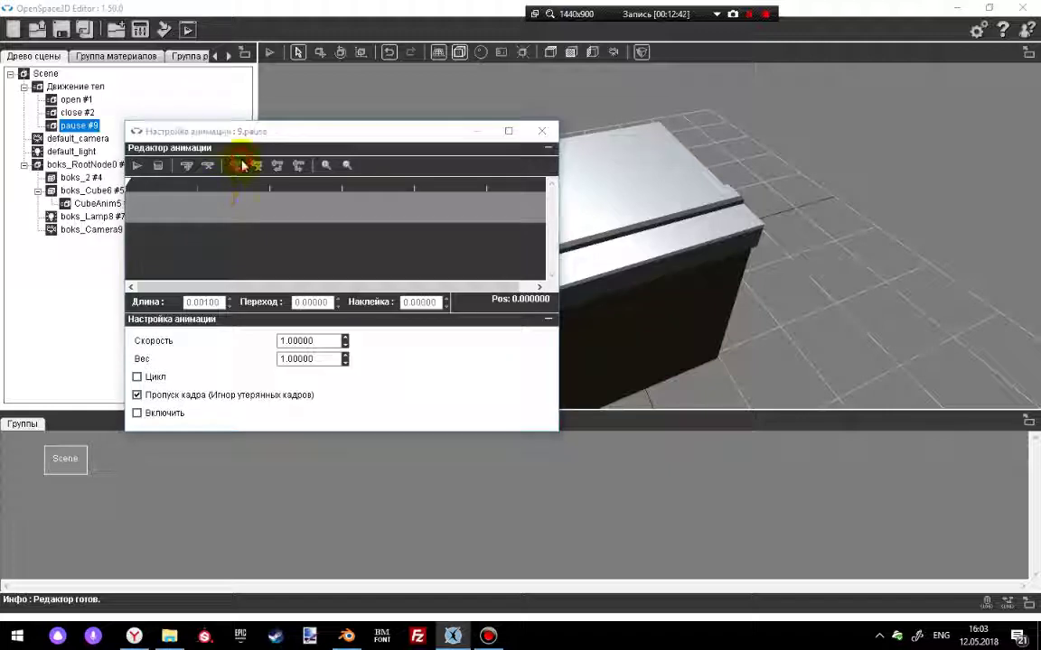
{"action": "left_click", "coordinate": [235, 165]}
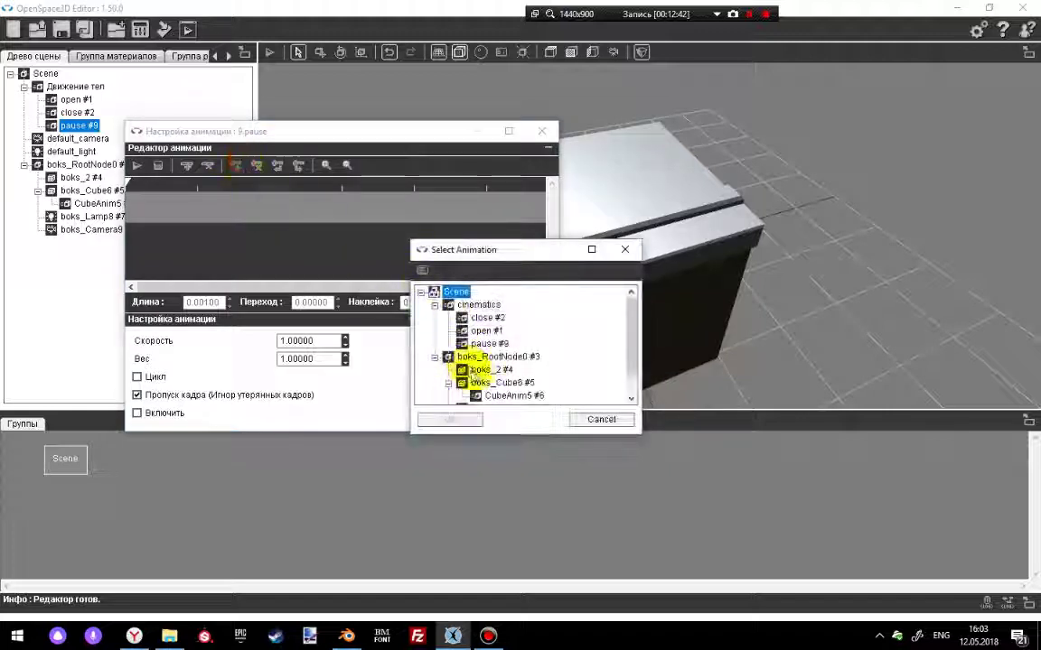
{"action": "left_click", "coordinate": [512, 396]}
{"action": "left_click", "coordinate": [449, 420]}
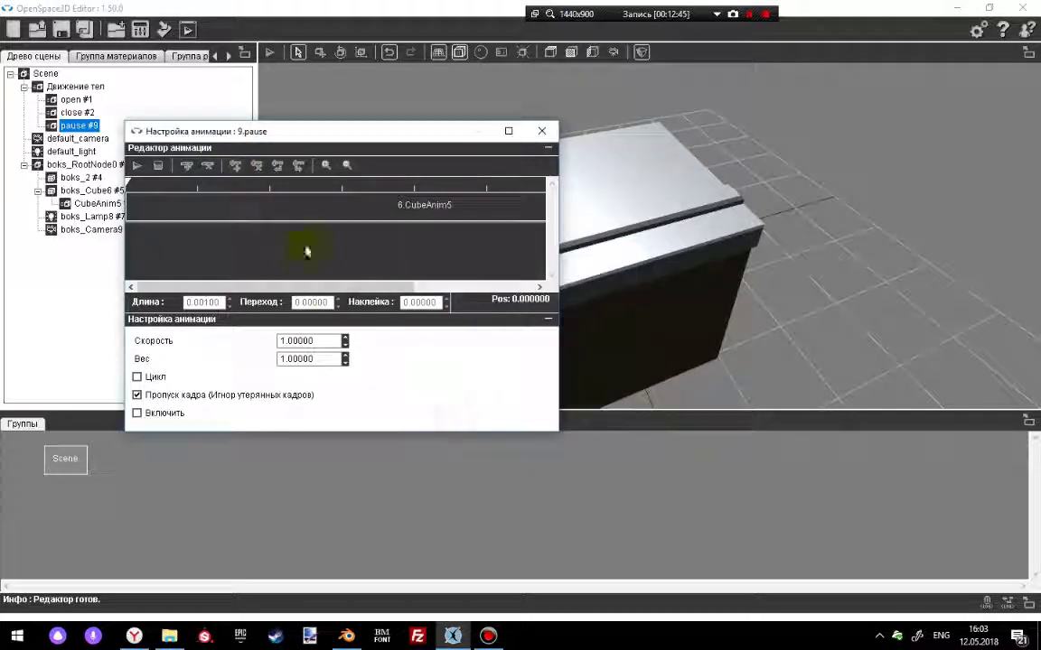
- Scrub the pause timeline to about 5 to check the lid position, and set the clip's Переход to 4 and Длина to 5
{"action": "left_click", "coordinate": [294, 204]}
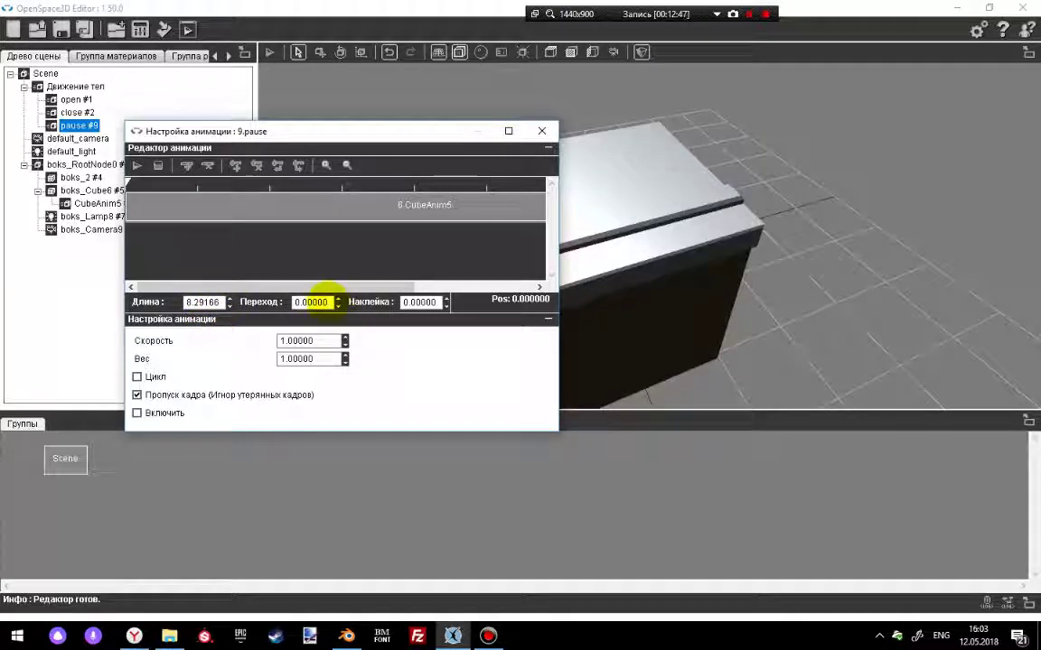
{"action": "left_click_drag", "start_coordinate": [129, 186], "coordinate": [411, 201]}
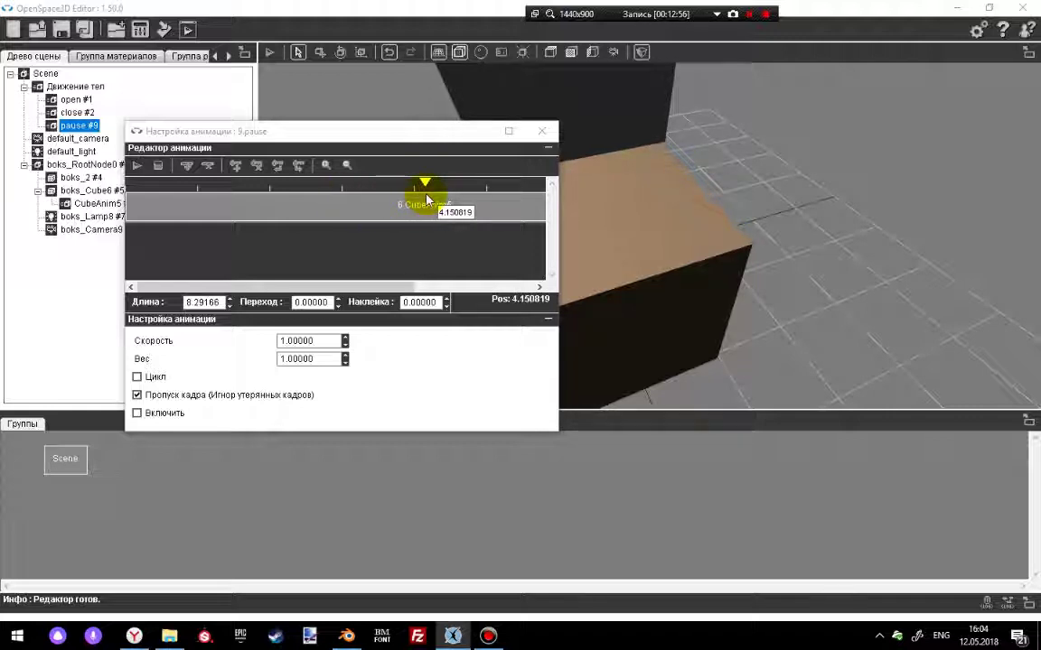
{"action": "left_click_drag", "start_coordinate": [423, 199], "coordinate": [492, 199]}
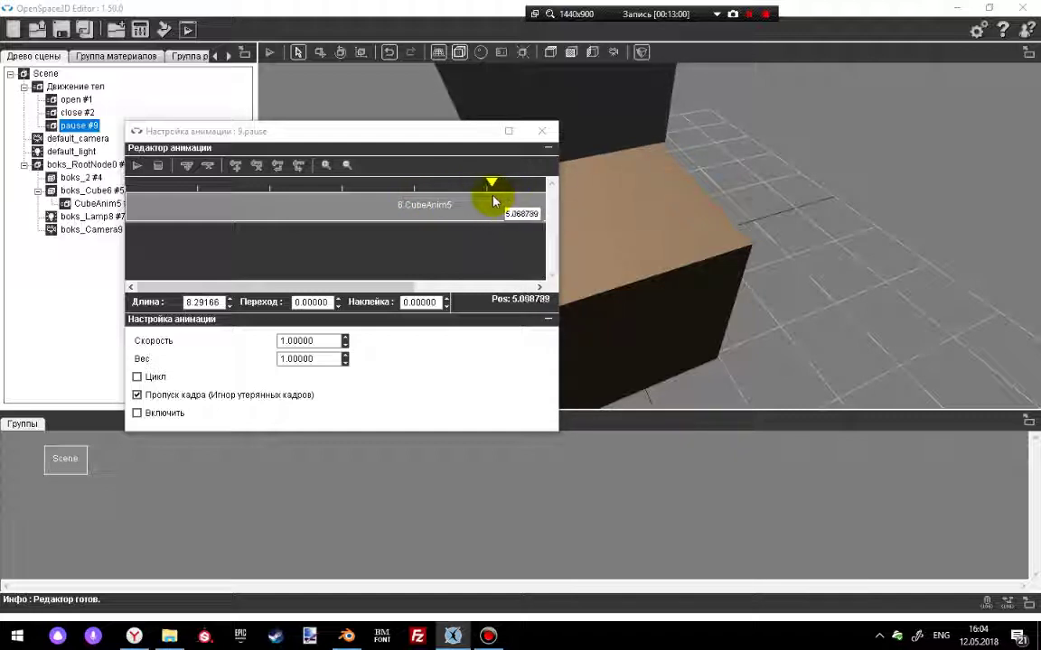
{"action": "double_click", "coordinate": [316, 302]}
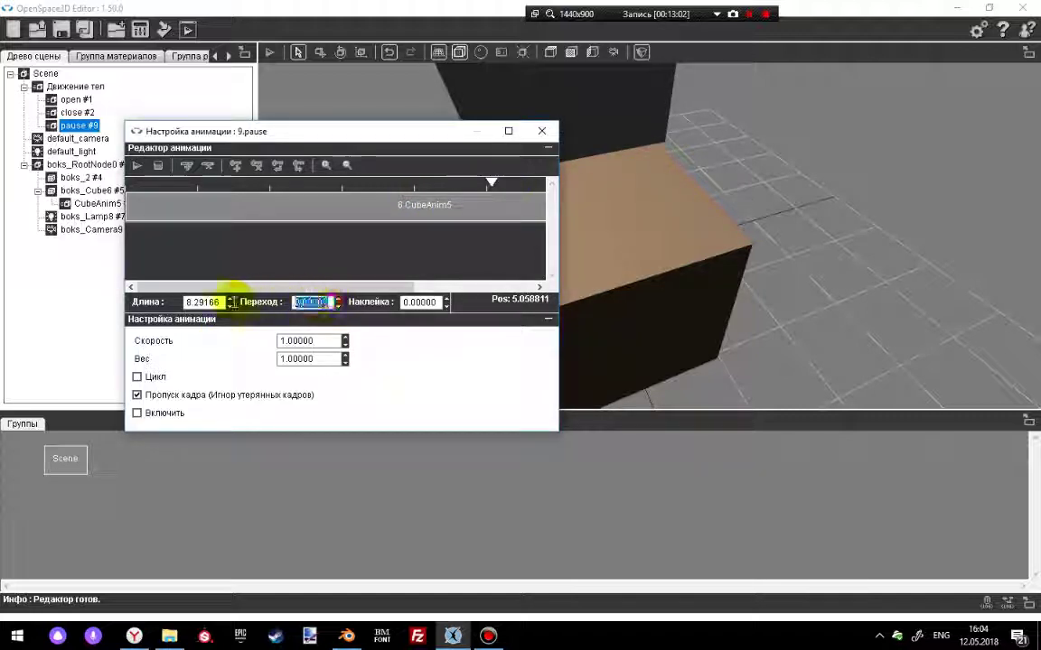
{"action": "type", "text": "4"}
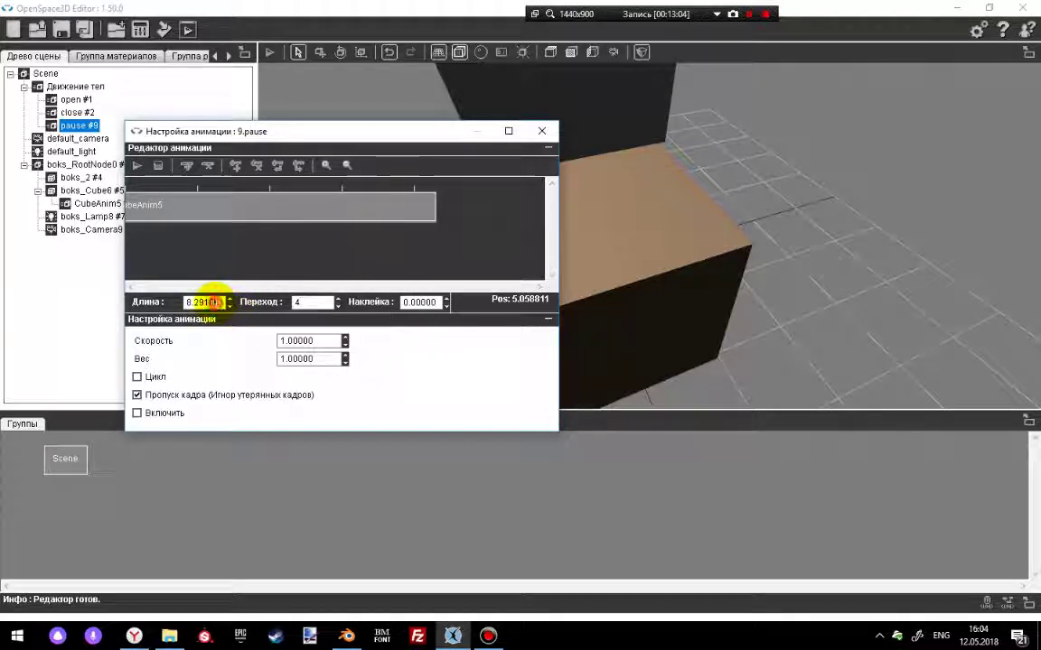
{"action": "double_click", "coordinate": [213, 302]}
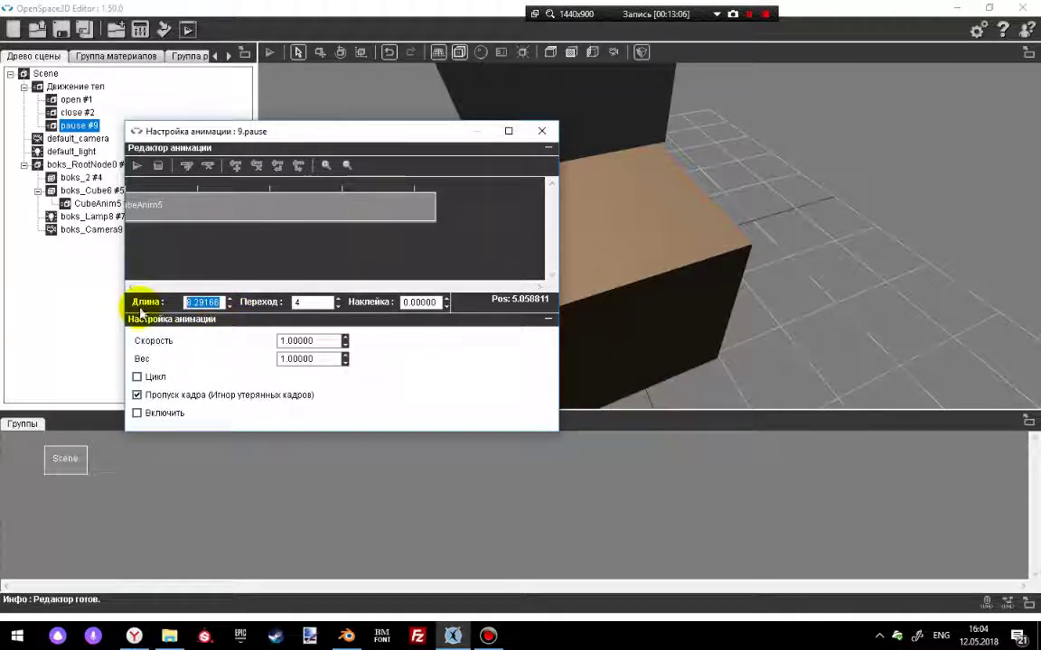
{"action": "type", "text": "5"}
- Preview the pause cinematic several times and close its animation settings
{"action": "left_click", "coordinate": [136, 166]}
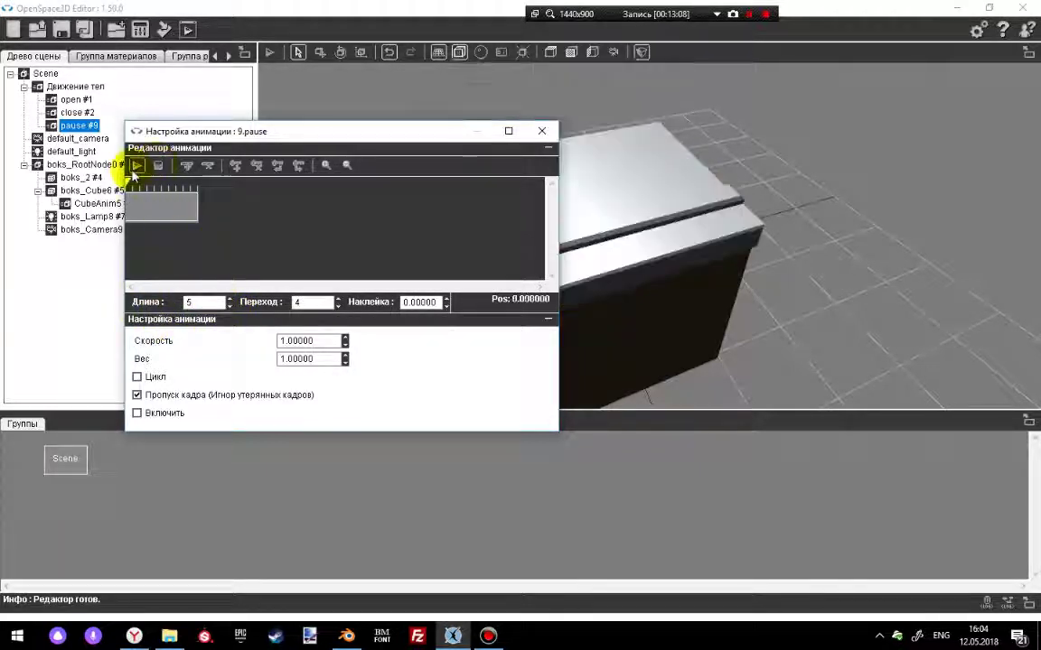
{"action": "left_click", "coordinate": [136, 167]}
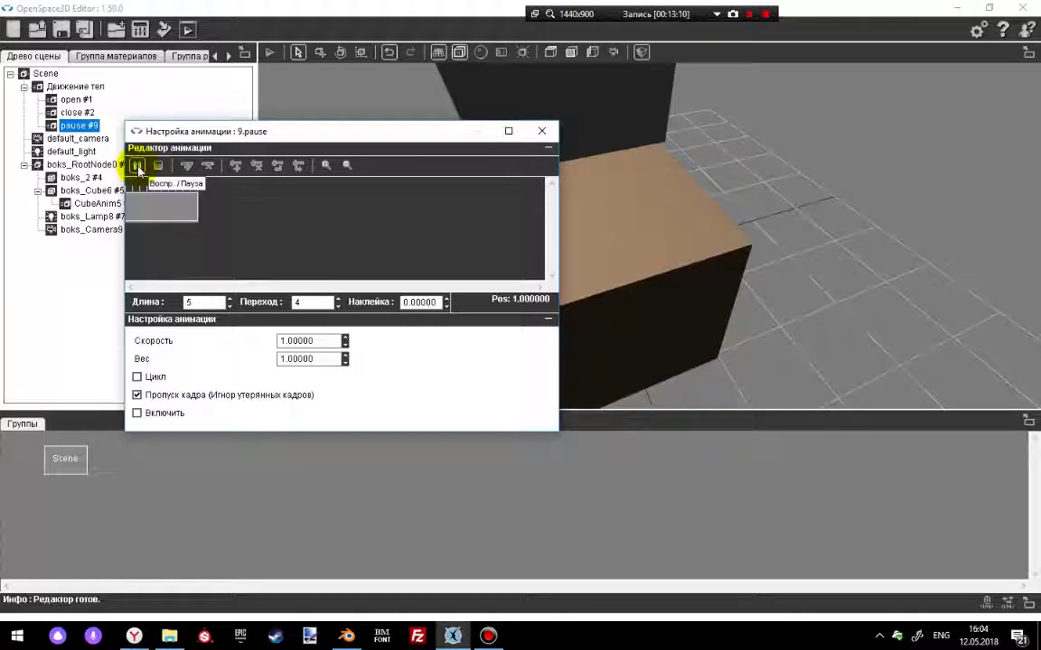
{"action": "left_click", "coordinate": [136, 166]}
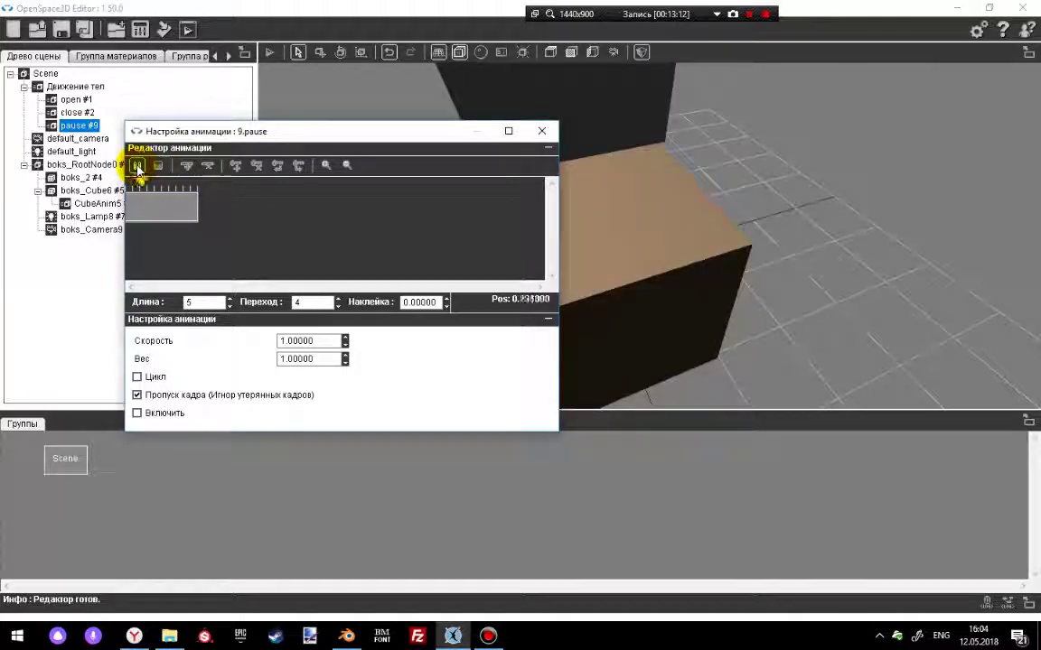
{"action": "left_click", "coordinate": [538, 132]}
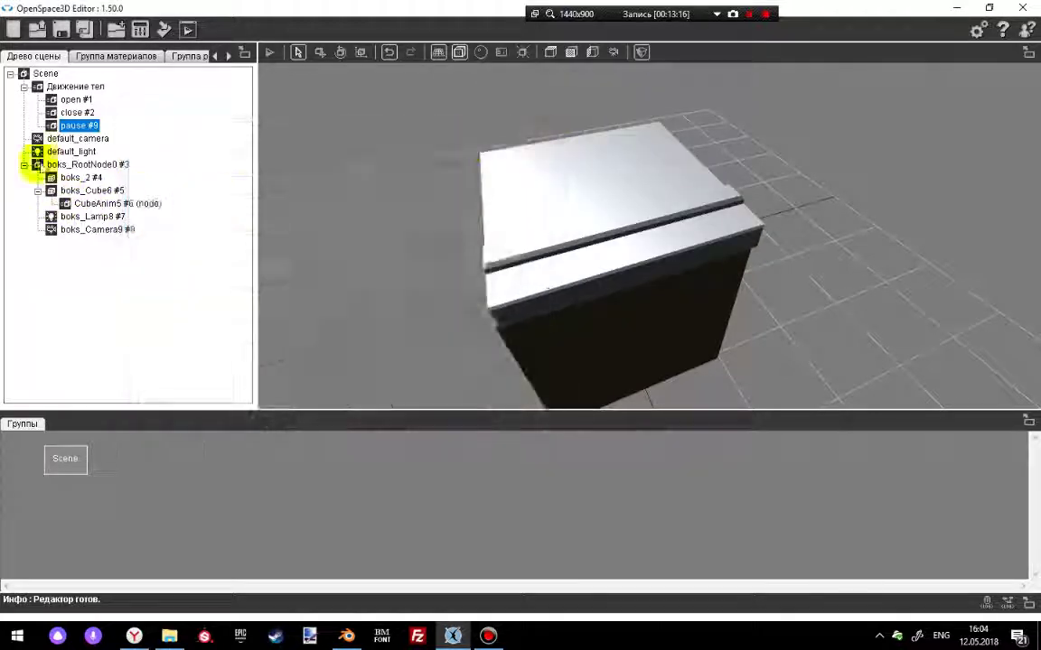
{"action": "left_click", "coordinate": [74, 100]}
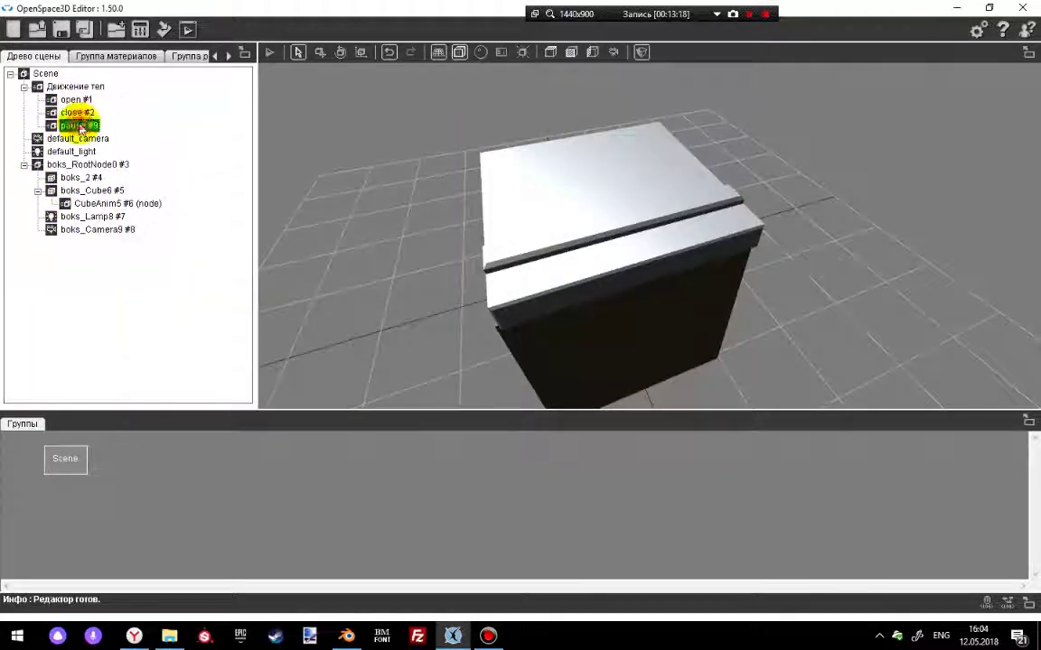
{"action": "left_click", "coordinate": [61, 113]}
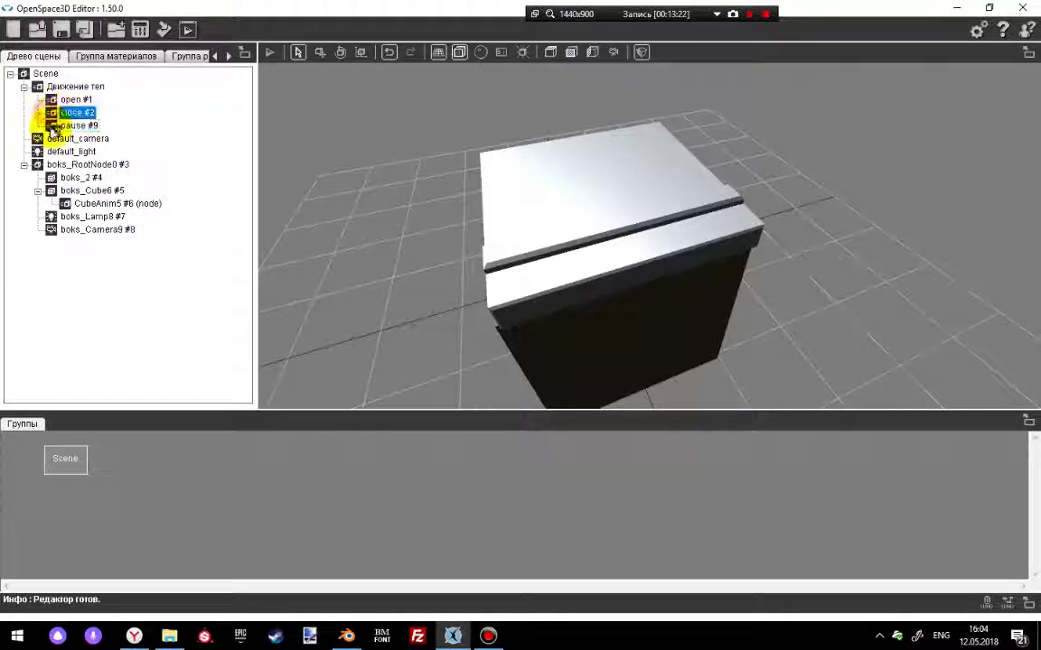
{"action": "left_click", "coordinate": [78, 126]}
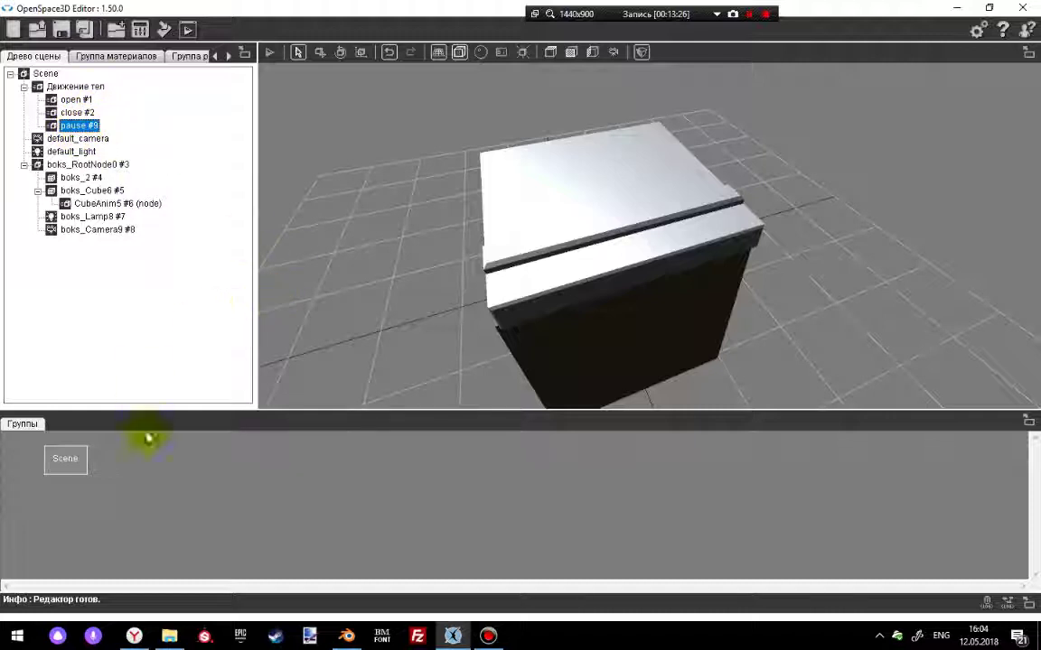
- Open the Scene group, add a keyboard PlugIT to it, and set the Режим to qwerty
{"action": "right_click", "coordinate": [240, 484]}
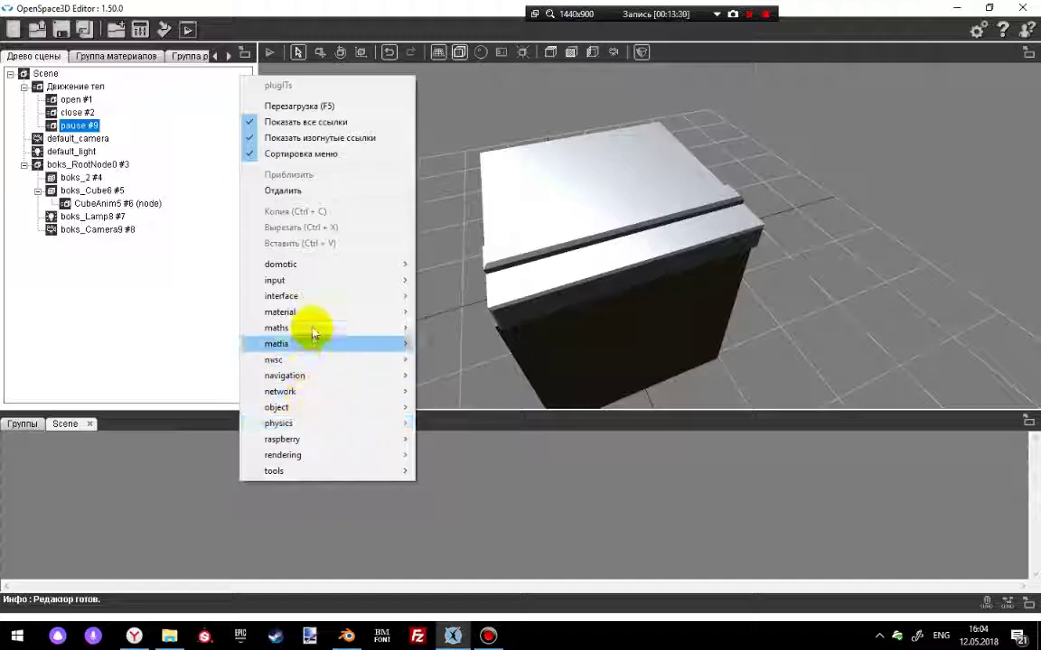
{"action": "mouse_move", "coordinate": [309, 298]}
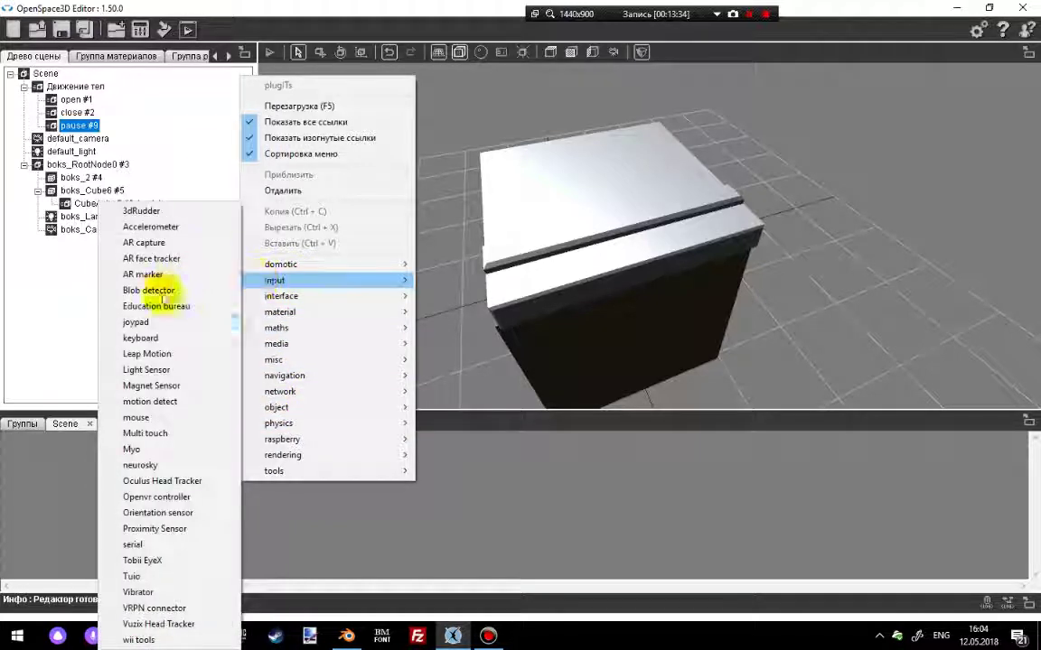
{"action": "left_click", "coordinate": [142, 338]}
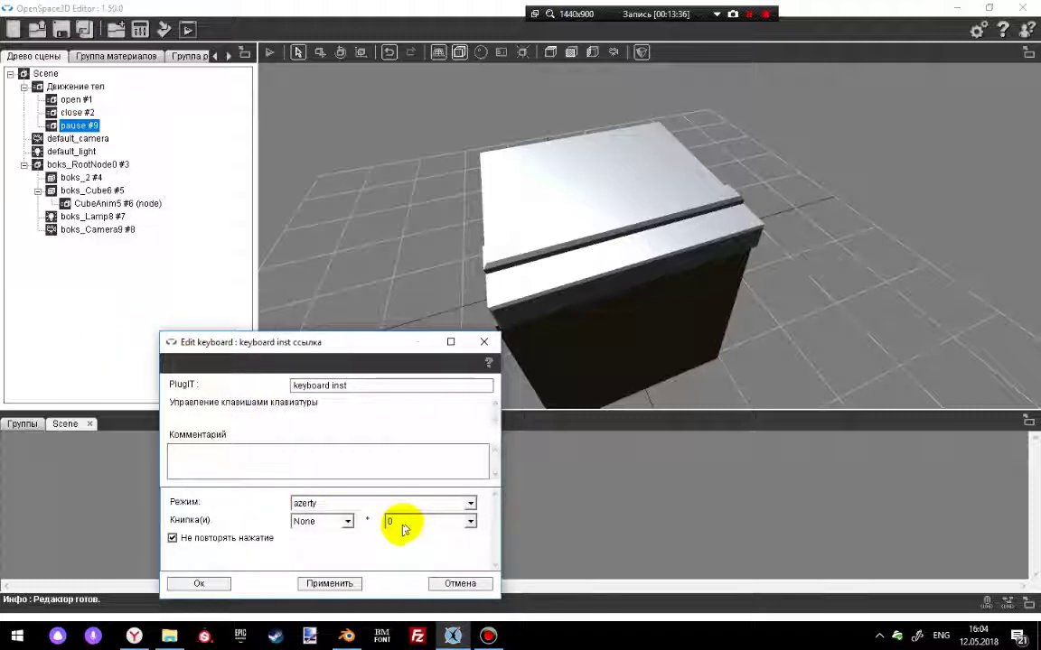
{"action": "left_click", "coordinate": [375, 529]}
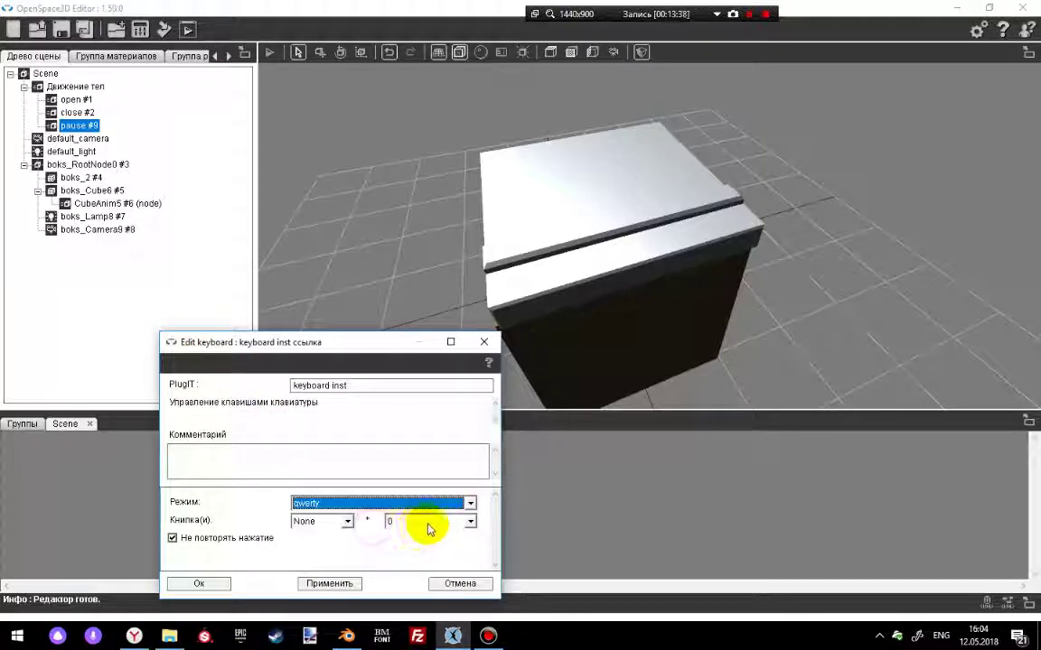
- Assign the W key to the keyboard PlugIT, accept its settings, and move its block up in the Scene group
{"action": "left_click", "coordinate": [429, 524]}
{"action": "scroll", "coordinate": [425, 578], "scroll_direction": "down", "scroll_amount": 5}
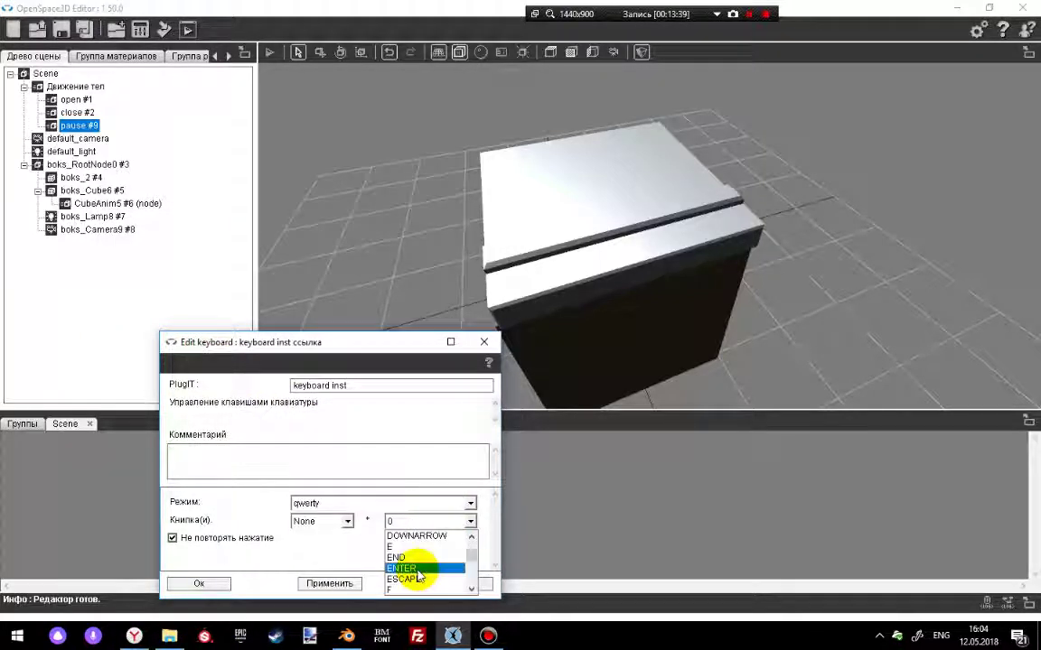
{"action": "scroll", "coordinate": [407, 569], "scroll_direction": "down", "scroll_amount": 2}
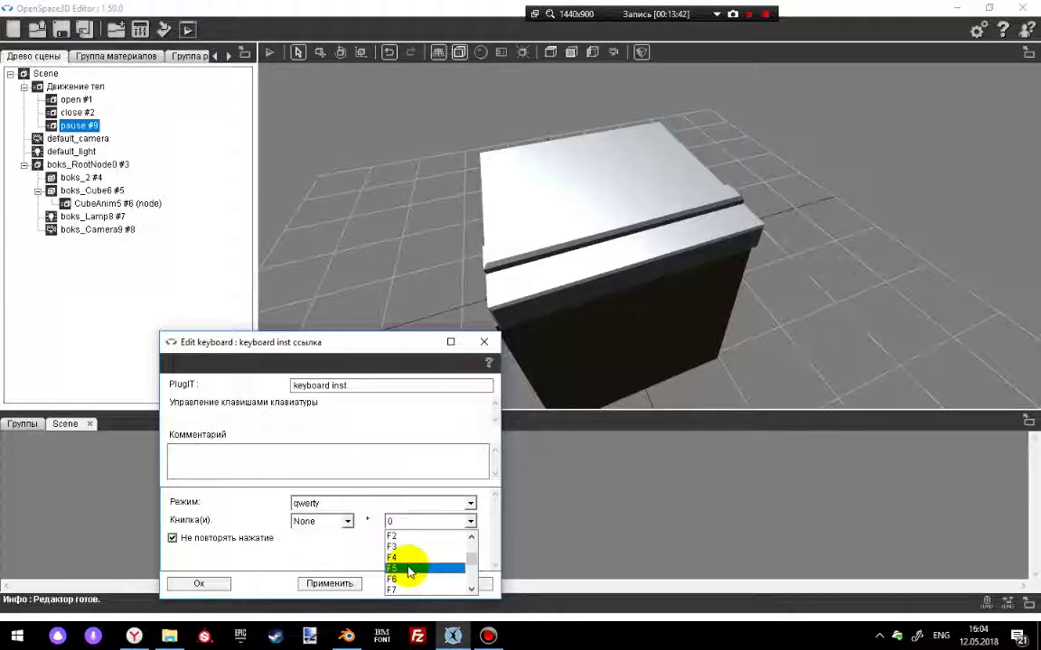
{"action": "scroll", "coordinate": [409, 571], "scroll_direction": "down", "scroll_amount": 2}
{"action": "scroll", "coordinate": [408, 571], "scroll_direction": "up", "scroll_amount": 2}
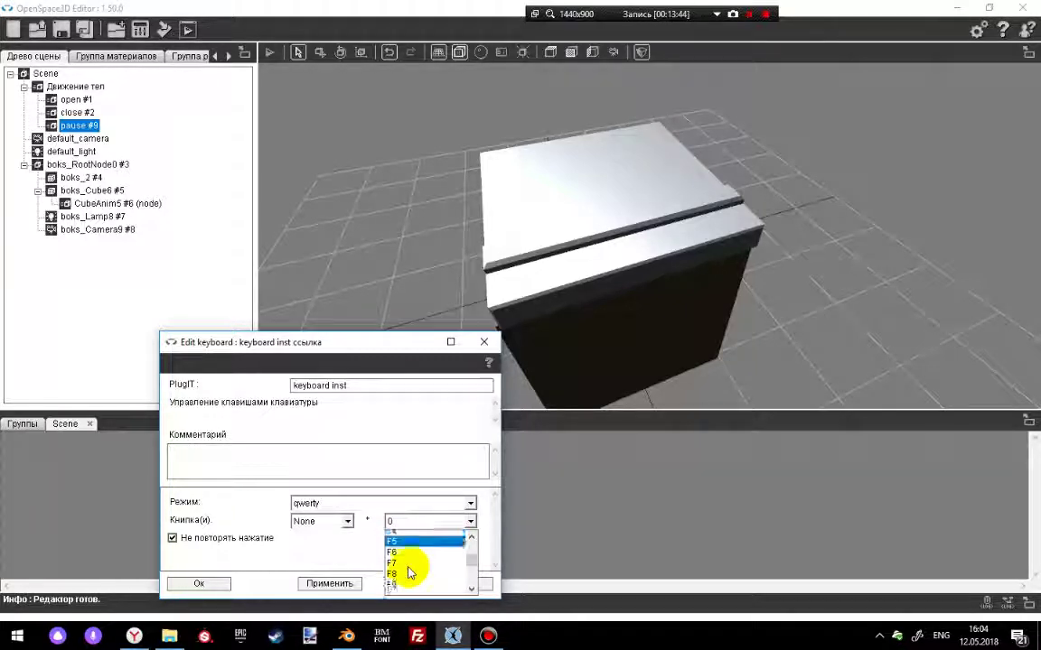
{"action": "scroll", "coordinate": [409, 569], "scroll_direction": "down", "scroll_amount": 10}
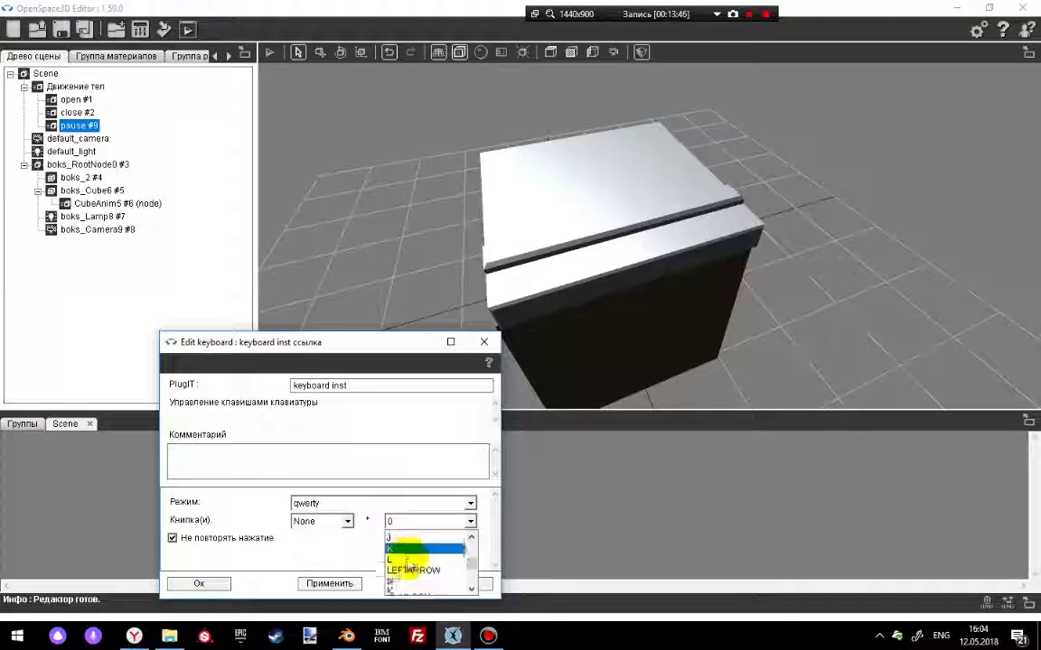
{"action": "scroll", "coordinate": [408, 567], "scroll_direction": "down", "scroll_amount": 5}
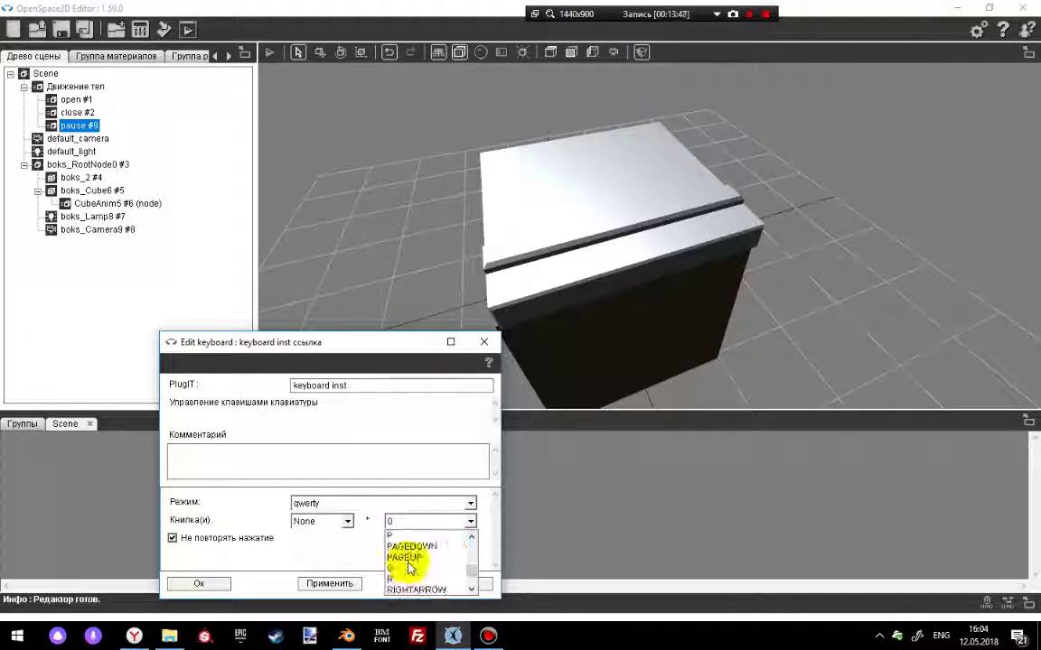
{"action": "scroll", "coordinate": [408, 567], "scroll_direction": "down", "scroll_amount": 3}
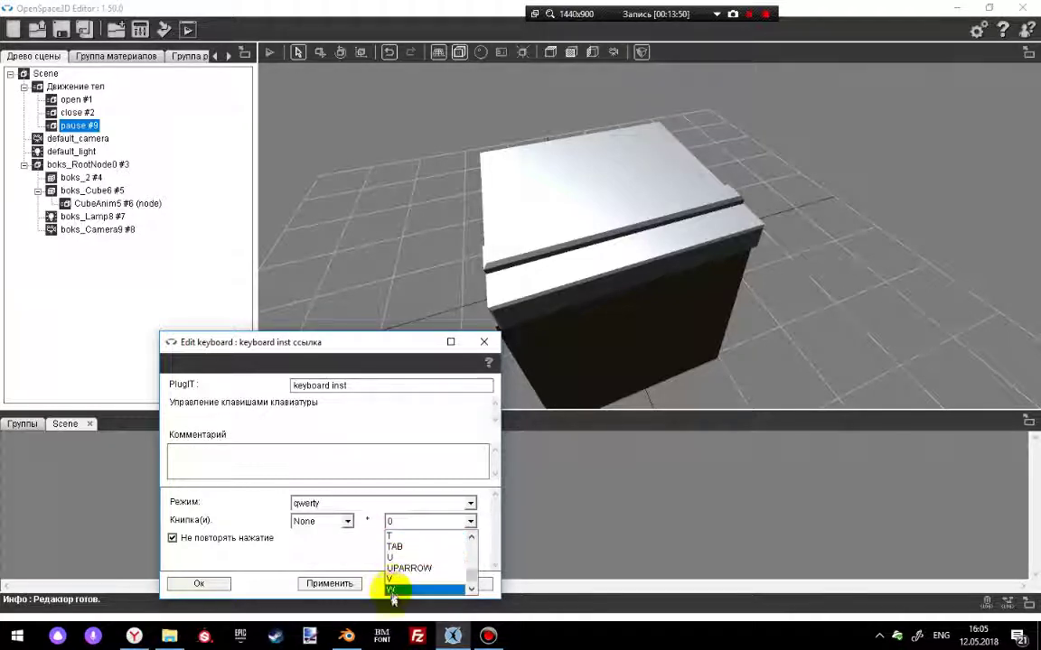
{"action": "left_click", "coordinate": [391, 588]}
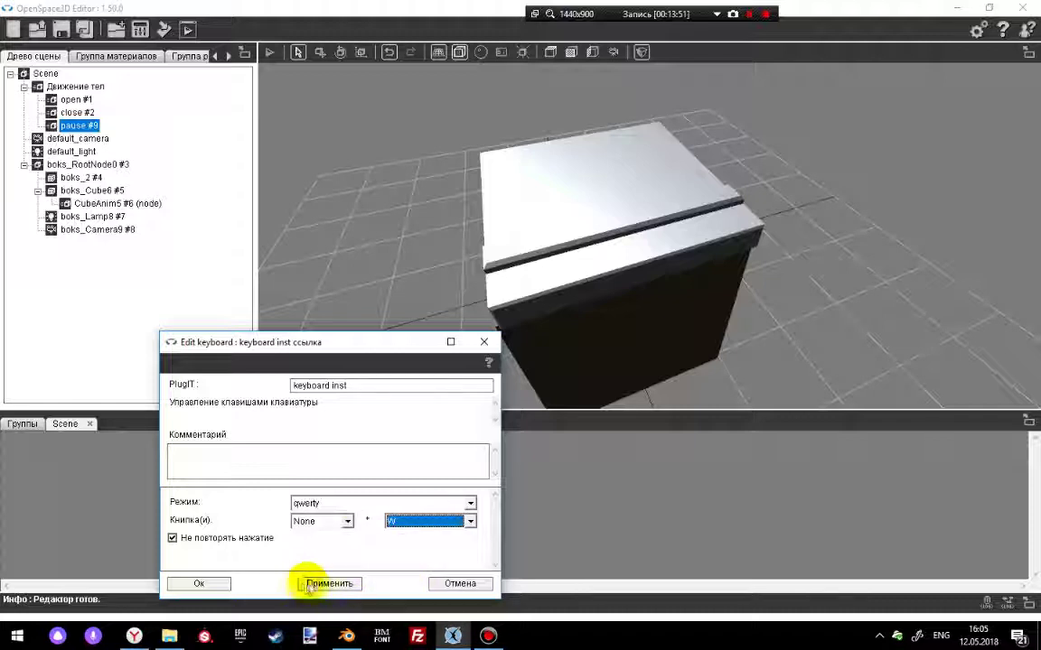
{"action": "left_click", "coordinate": [197, 584]}
{"action": "left_click_drag", "start_coordinate": [277, 533], "coordinate": [260, 478]}
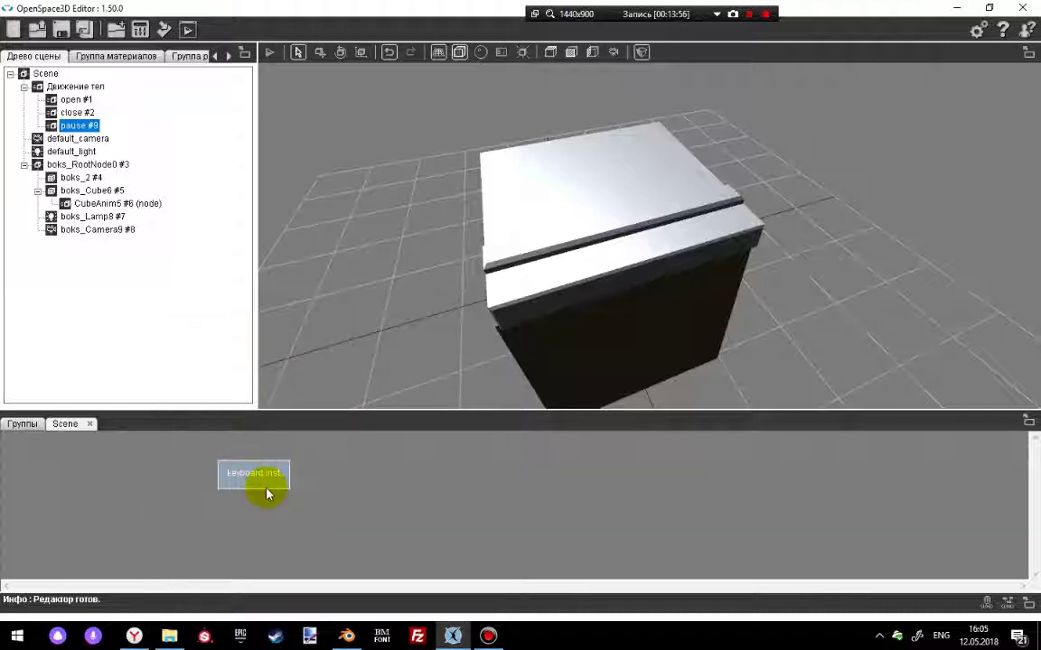
- Duplicate the keyboard block and place the copy just below the original
{"action": "key", "text": "ctrl+c"}
{"action": "key", "text": "ctrl+v"}
{"action": "mouse_move", "coordinate": [261, 497]}
{"action": "left_mouse_down"}
{"action": "mouse_move", "coordinate": [253, 515]}
{"action": "mouse_move", "coordinate": [262, 520]}
{"action": "mouse_move", "coordinate": [244, 504]}
{"action": "left_mouse_up"}
- Assign the S key to the duplicated keyboard block, accept its settings, and move the block lower to separate it from the original
{"action": "double_click", "coordinate": [242, 503]}
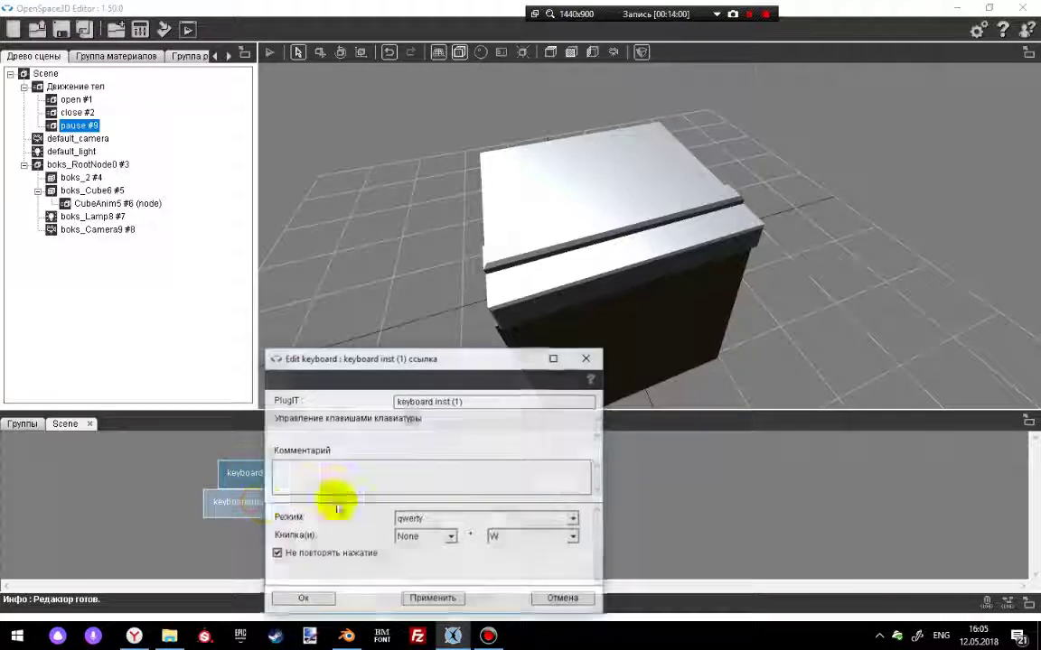
{"action": "left_click", "coordinate": [533, 539]}
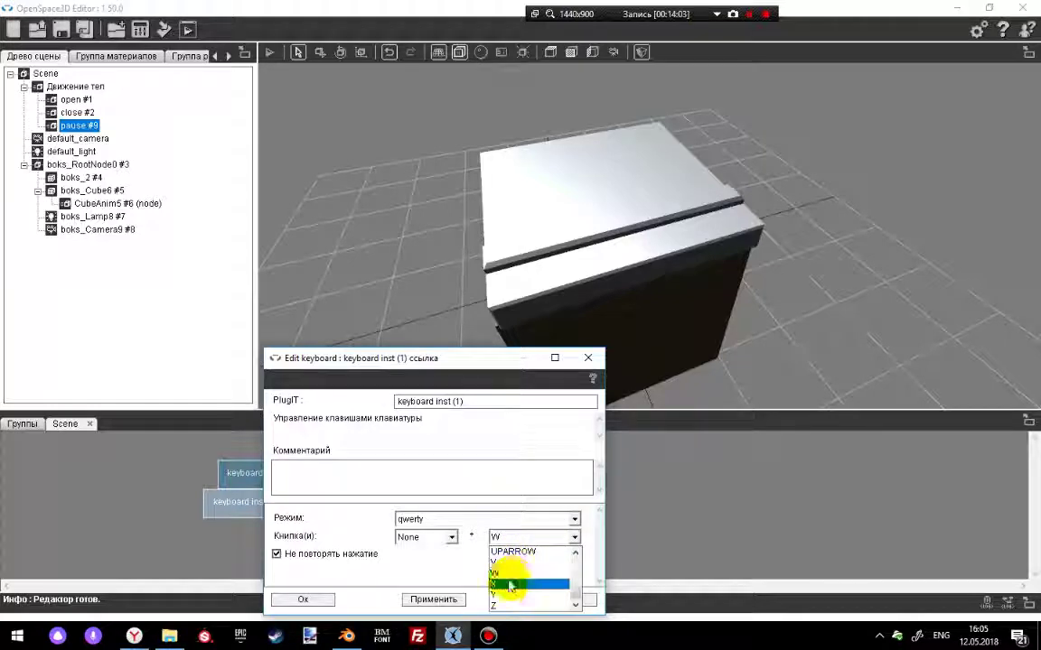
{"action": "scroll", "coordinate": [506, 569], "scroll_direction": "up", "scroll_amount": 2}
{"action": "left_click", "coordinate": [495, 544]}
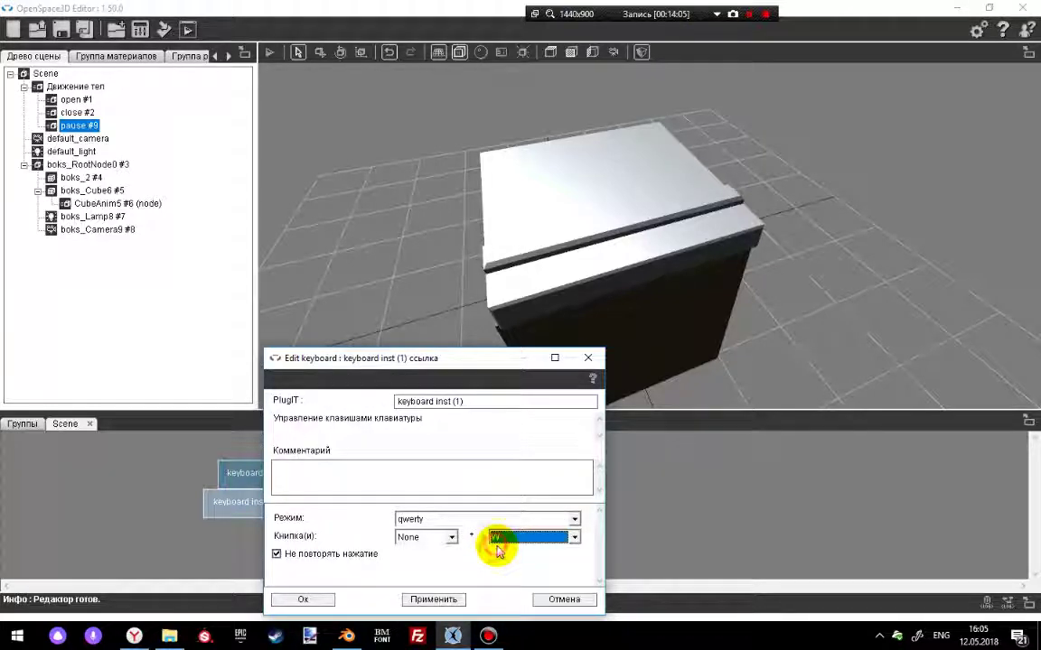
{"action": "left_click", "coordinate": [500, 542]}
{"action": "scroll", "coordinate": [506, 569], "scroll_direction": "up", "scroll_amount": 5}
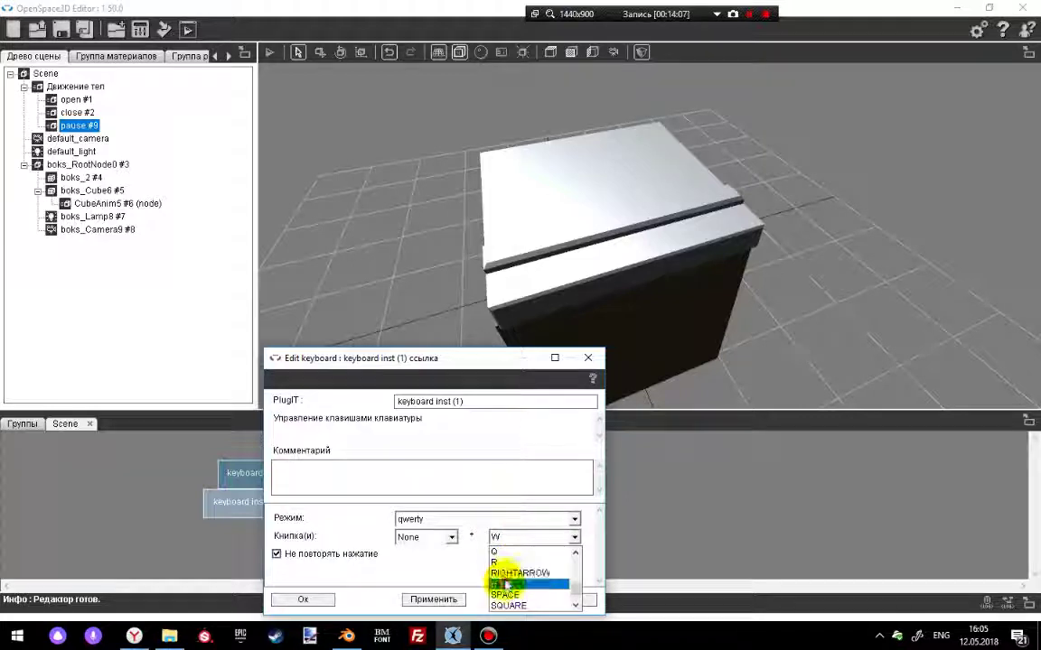
{"action": "left_click", "coordinate": [504, 587]}
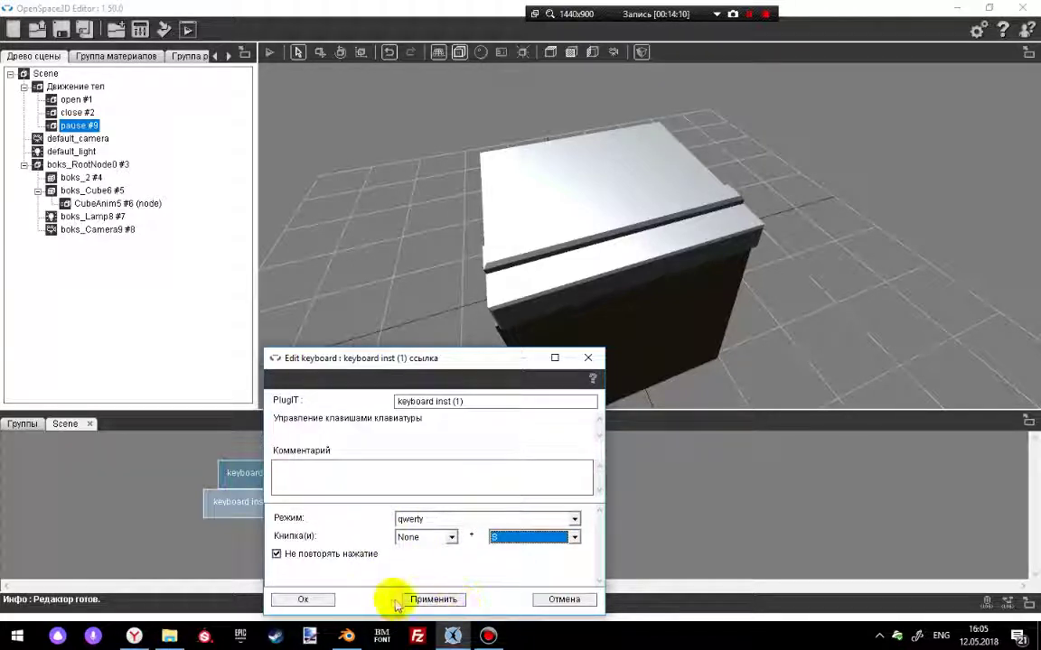
{"action": "left_click", "coordinate": [287, 599]}
{"action": "left_click_drag", "start_coordinate": [252, 517], "coordinate": [252, 546]}
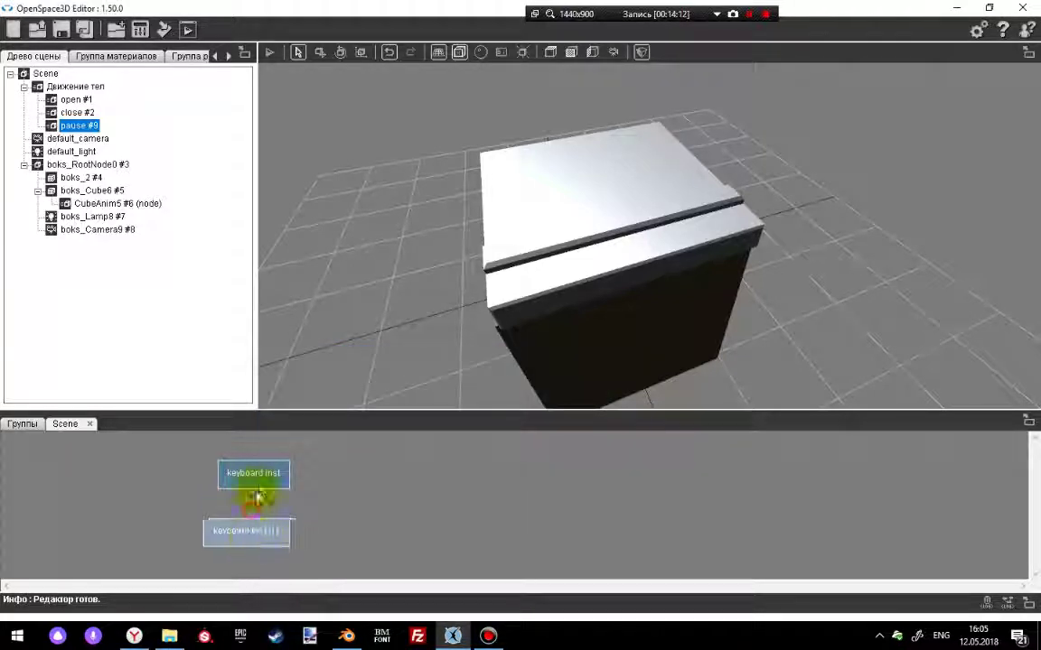
- Add an animation switcher PlugIT to the Scene group and put the close cinematic in its animation list
{"action": "right_click", "coordinate": [400, 470]}
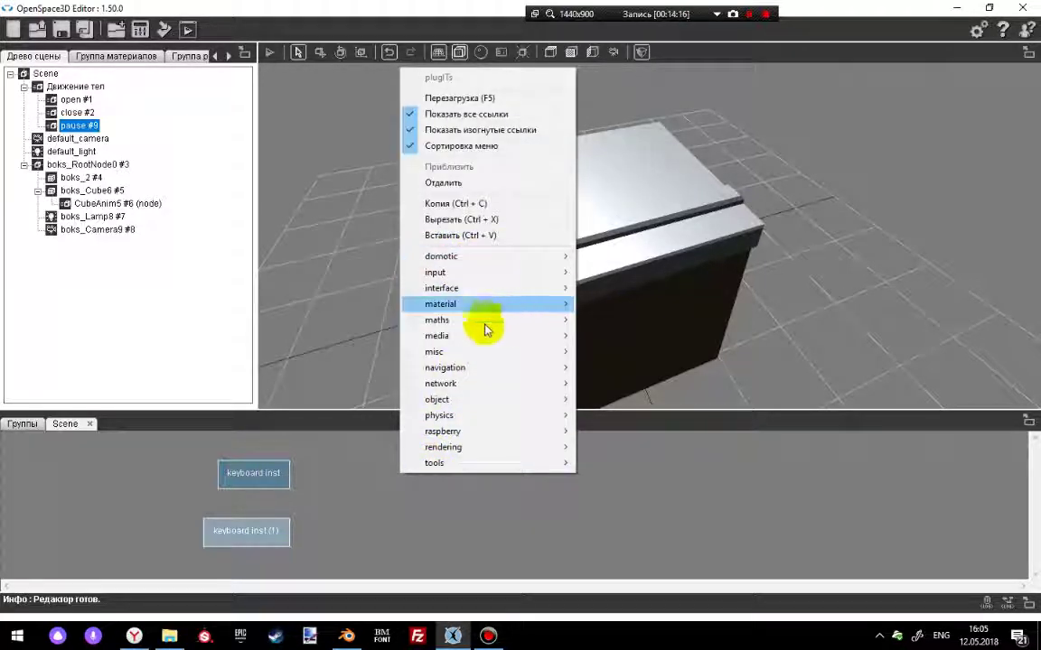
{"action": "mouse_move", "coordinate": [441, 359]}
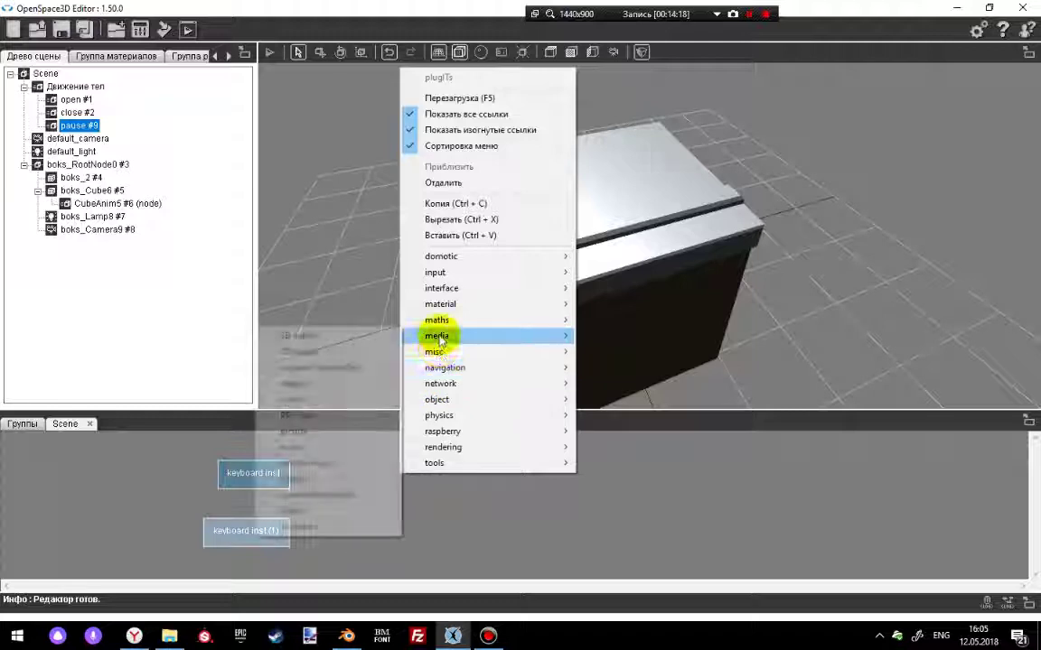
{"action": "mouse_move", "coordinate": [470, 405]}
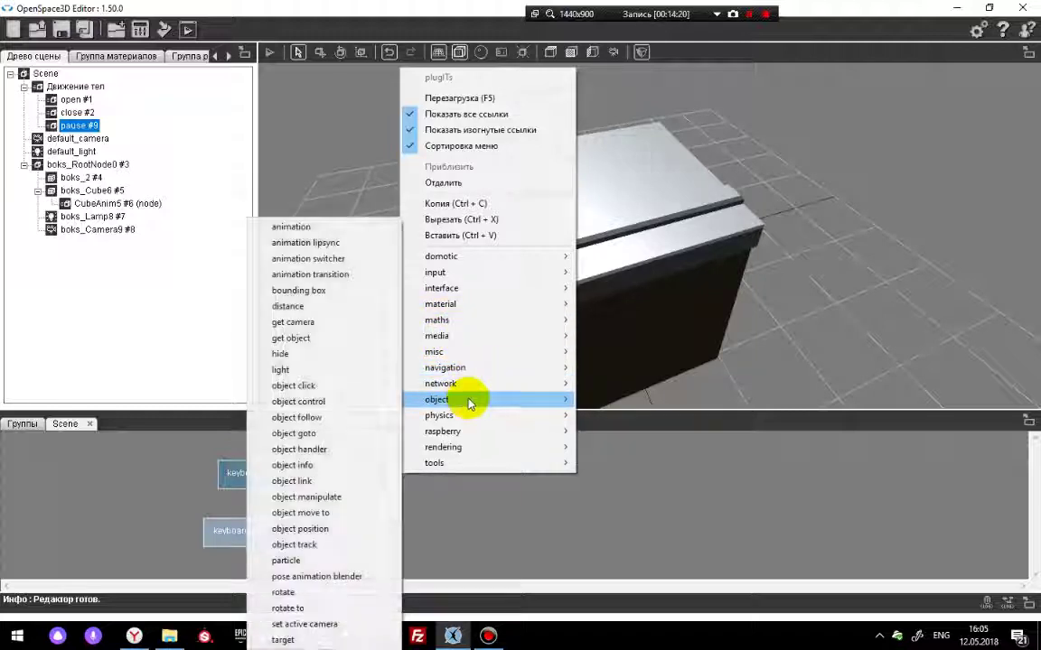
{"action": "left_click", "coordinate": [309, 260]}
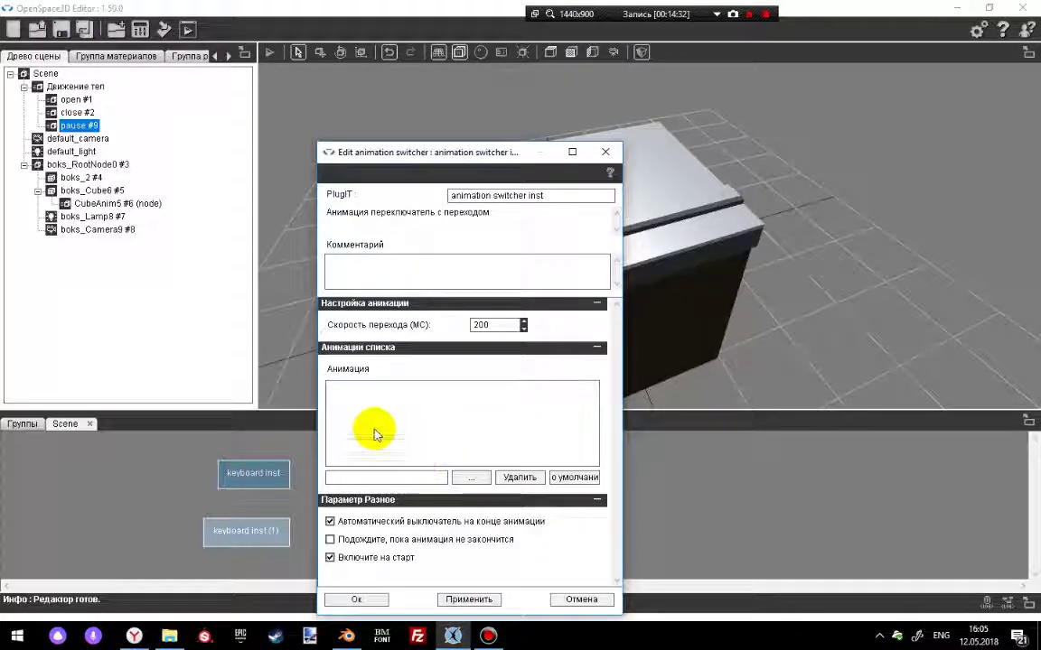
{"action": "left_click", "coordinate": [468, 479]}
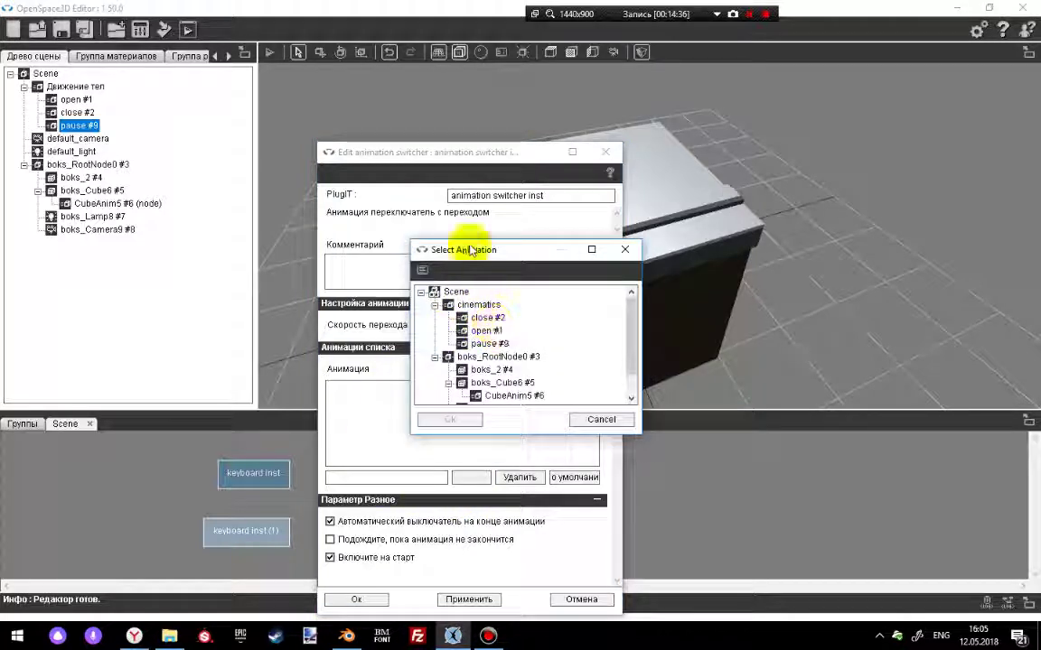
{"action": "left_click_drag", "start_coordinate": [472, 249], "coordinate": [644, 252]}
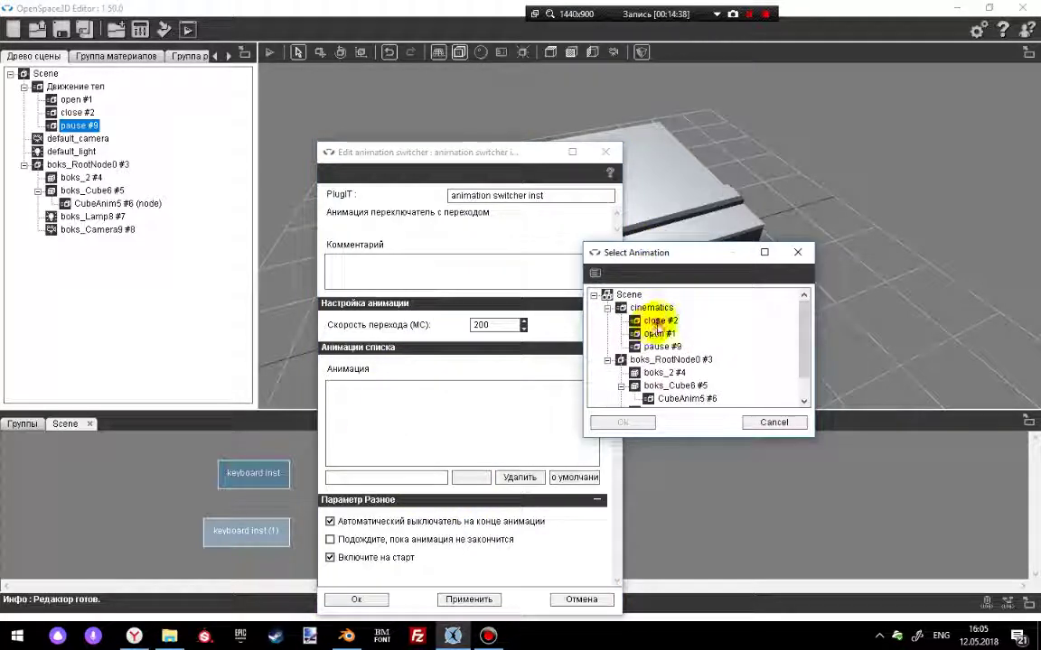
{"action": "left_click", "coordinate": [659, 321]}
{"action": "left_click", "coordinate": [623, 423]}
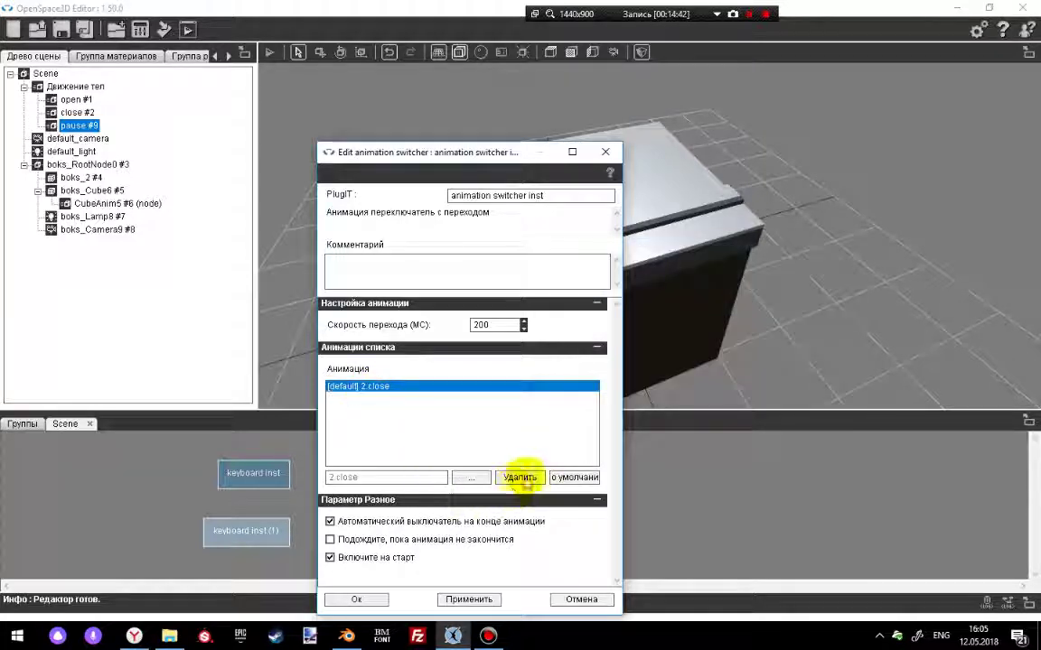
- Add the open and pause cinematics to the switcher's animation list and accept its settings
{"action": "left_click", "coordinate": [466, 482]}
{"action": "left_click", "coordinate": [479, 330]}
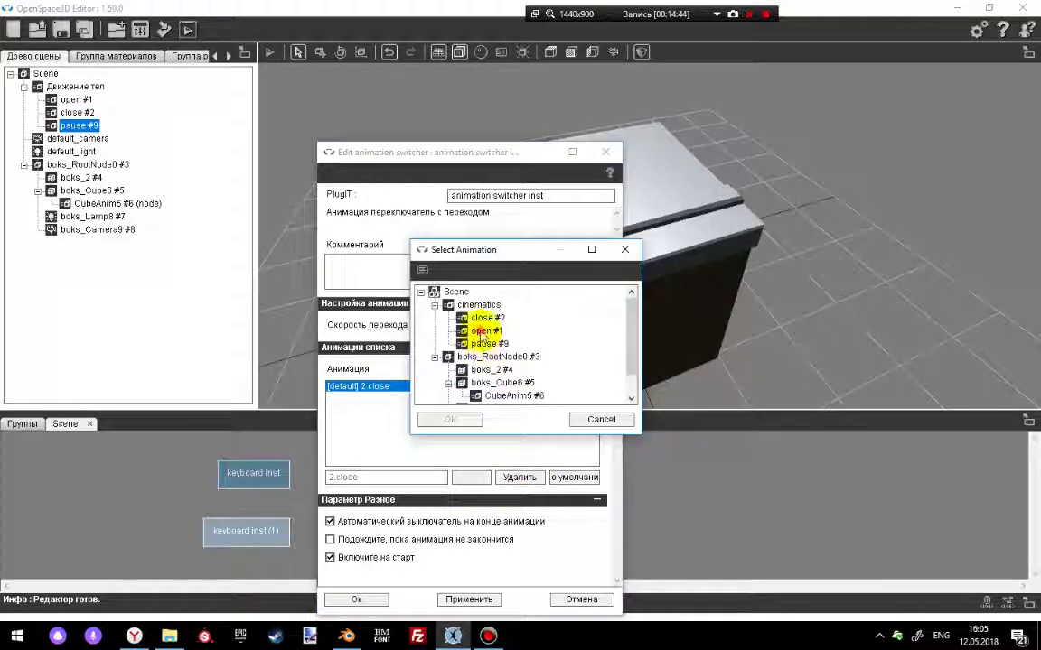
{"action": "left_click", "coordinate": [451, 421]}
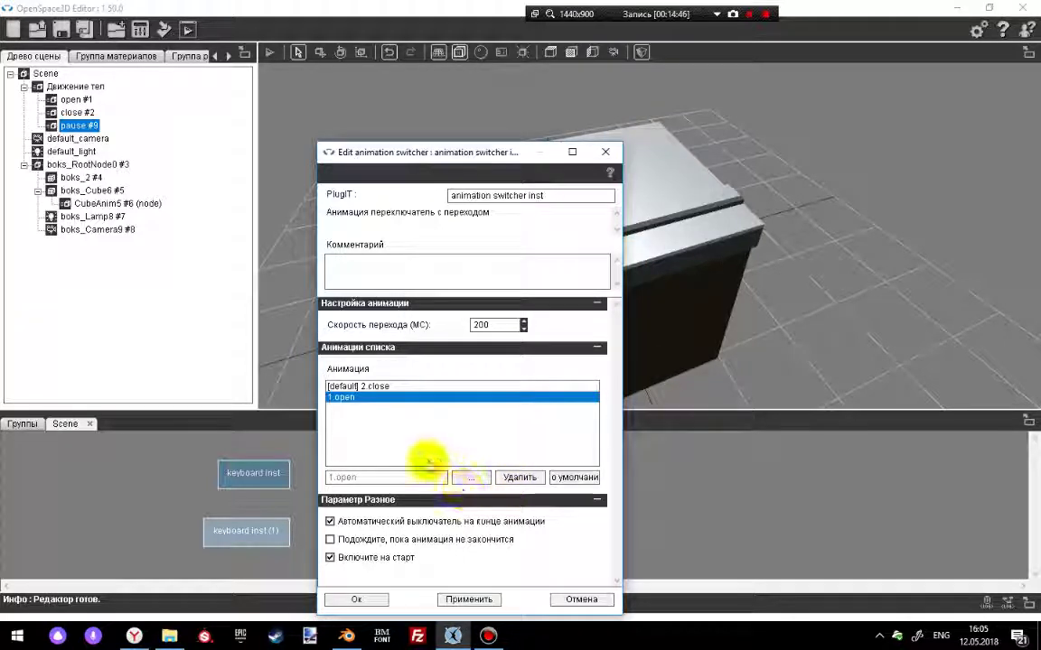
{"action": "left_click", "coordinate": [370, 387]}
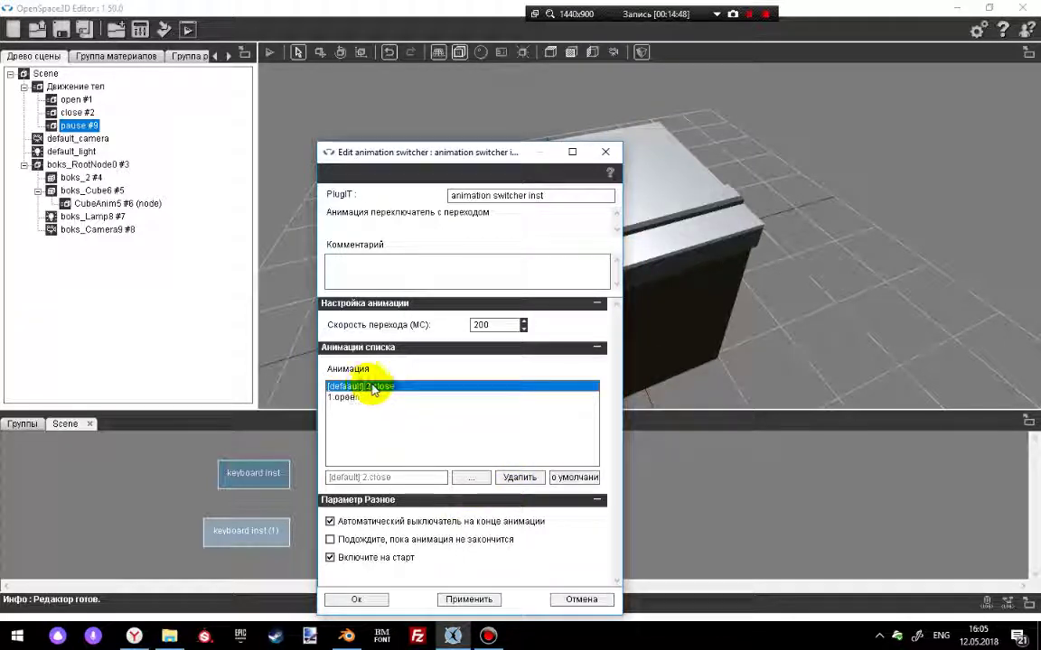
{"action": "left_click", "coordinate": [343, 399]}
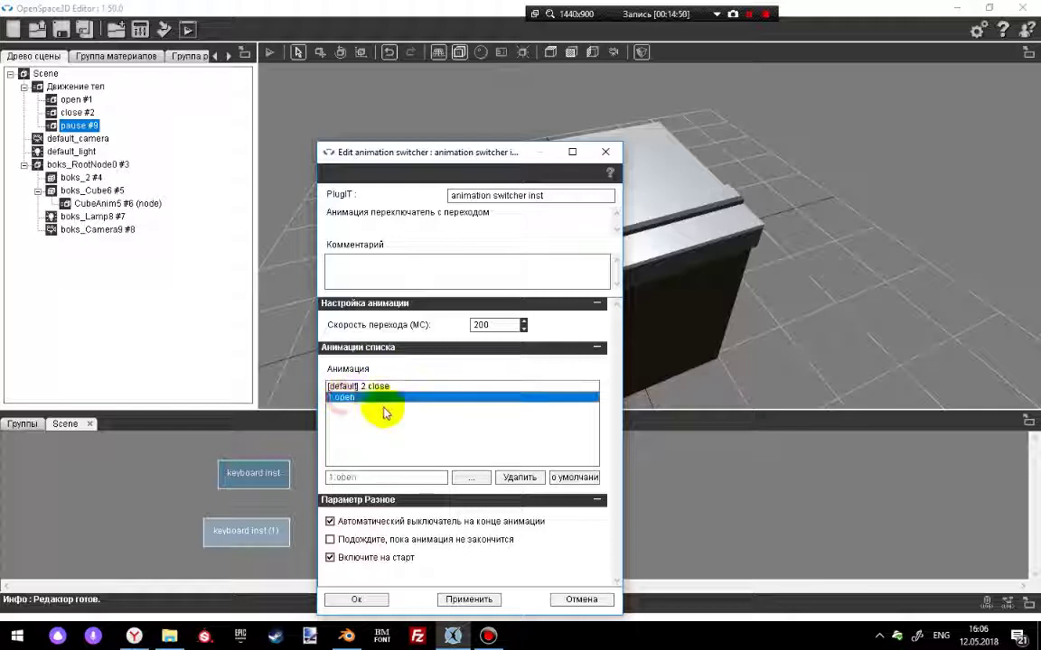
{"action": "left_click", "coordinate": [471, 477]}
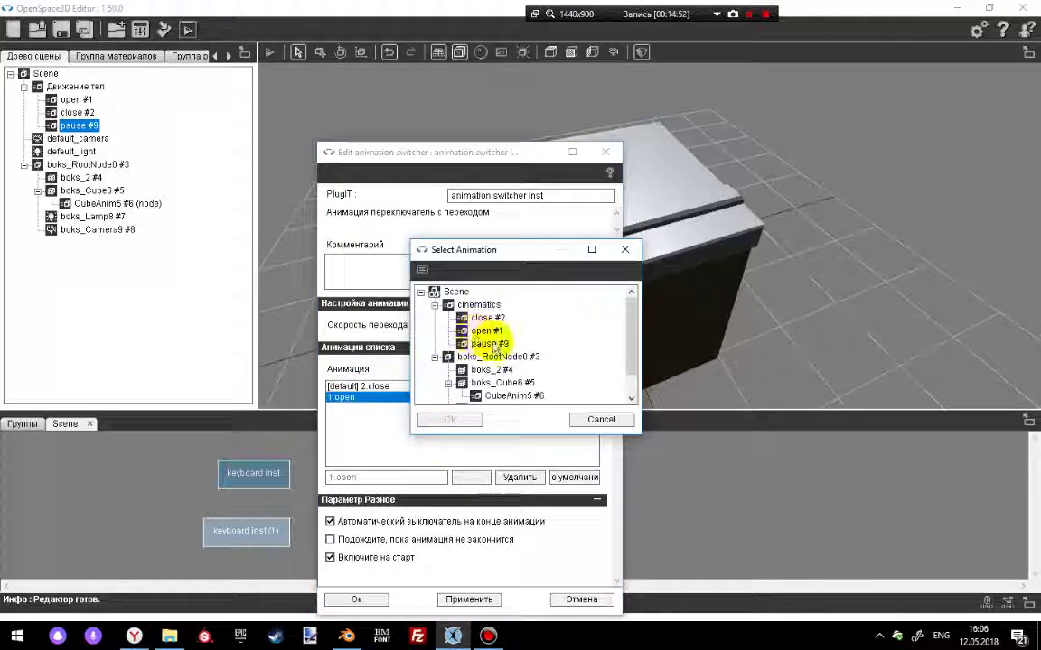
{"action": "left_click", "coordinate": [492, 345]}
{"action": "left_click", "coordinate": [453, 420]}
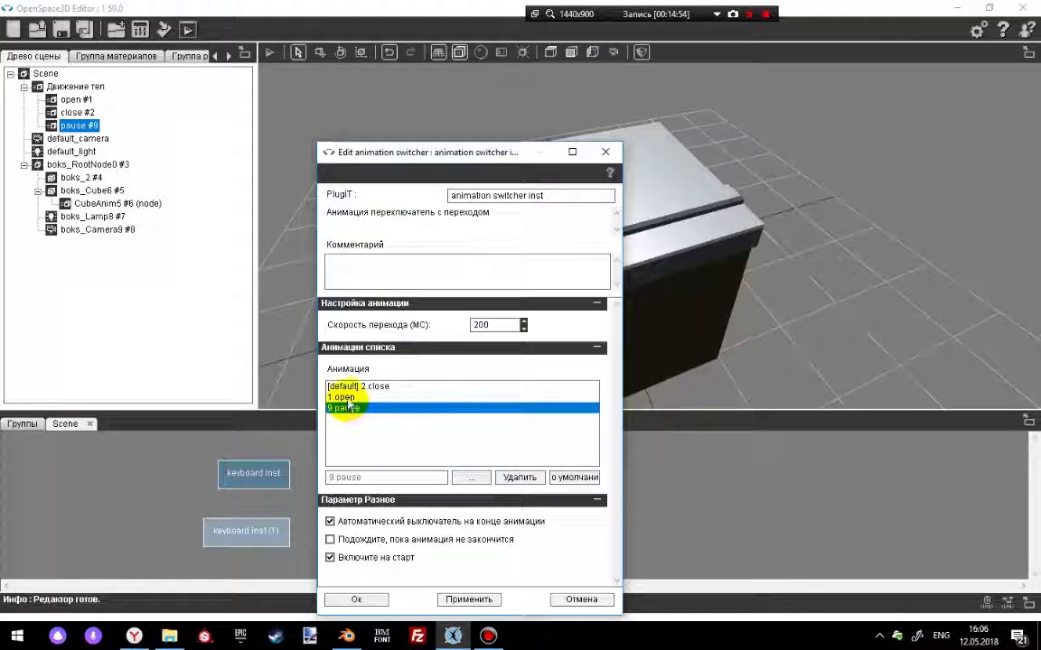
{"action": "left_click", "coordinate": [346, 398]}
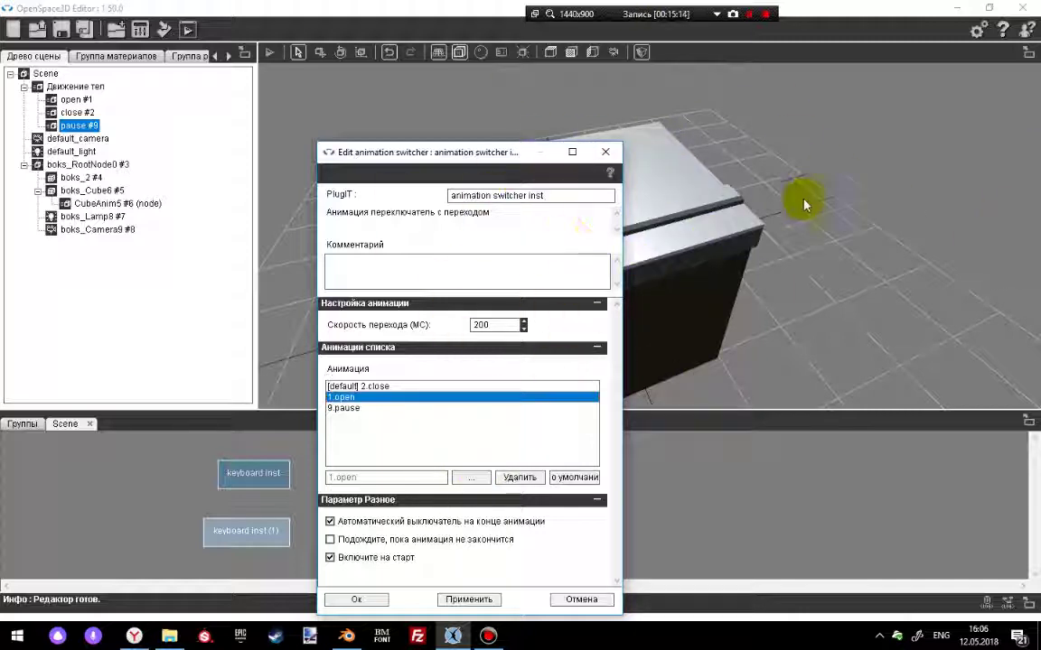
{"action": "left_click_drag", "start_coordinate": [443, 155], "coordinate": [722, 126]}
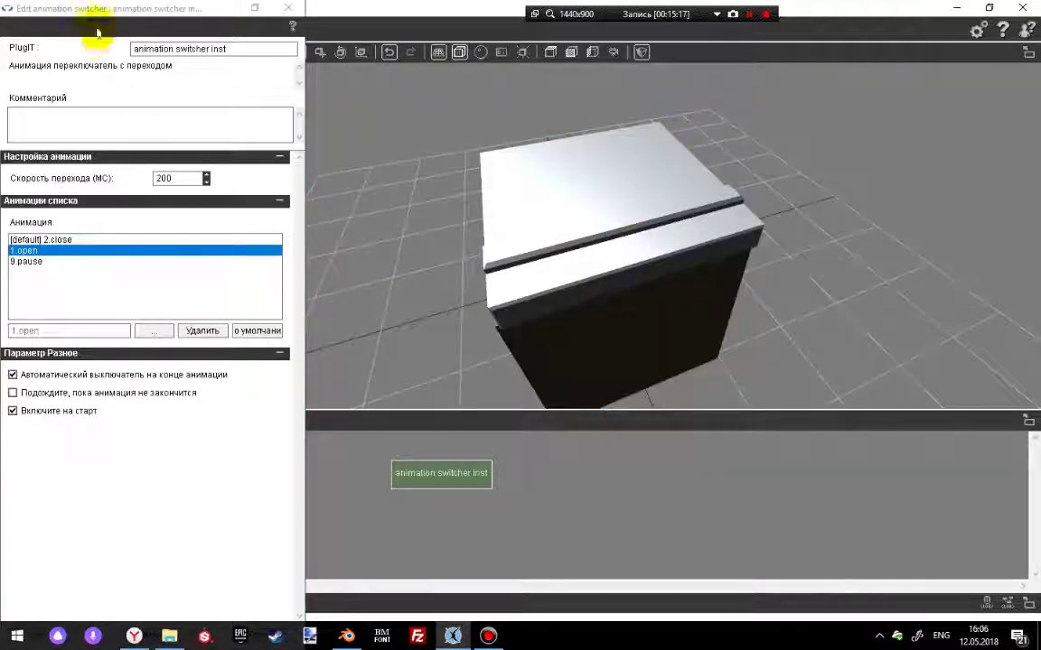
{"action": "left_click_drag", "start_coordinate": [90, 7], "coordinate": [684, 110]}
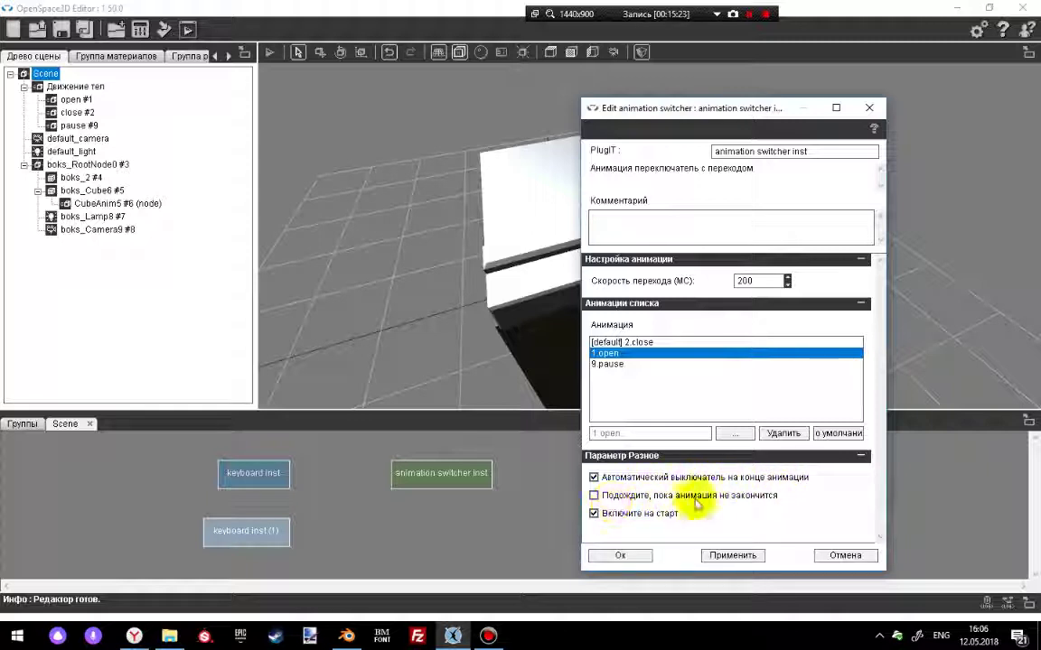
{"action": "left_click", "coordinate": [622, 556]}
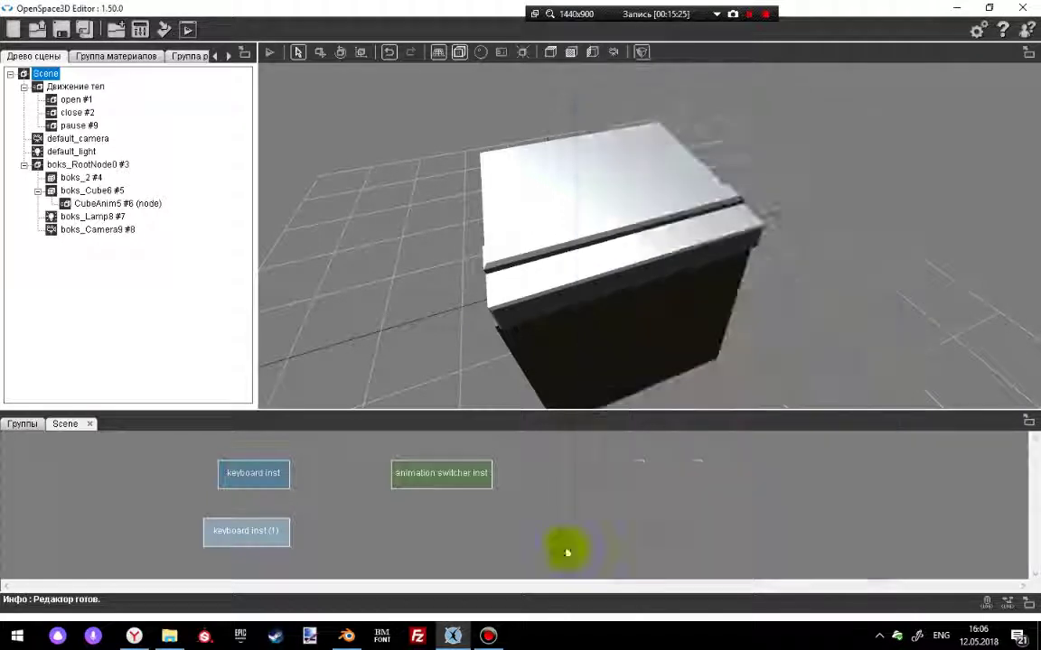
- Play the scene briefly to test the animation switcher, stop playback, and review the switcher's animation list
{"action": "left_click", "coordinate": [270, 55]}
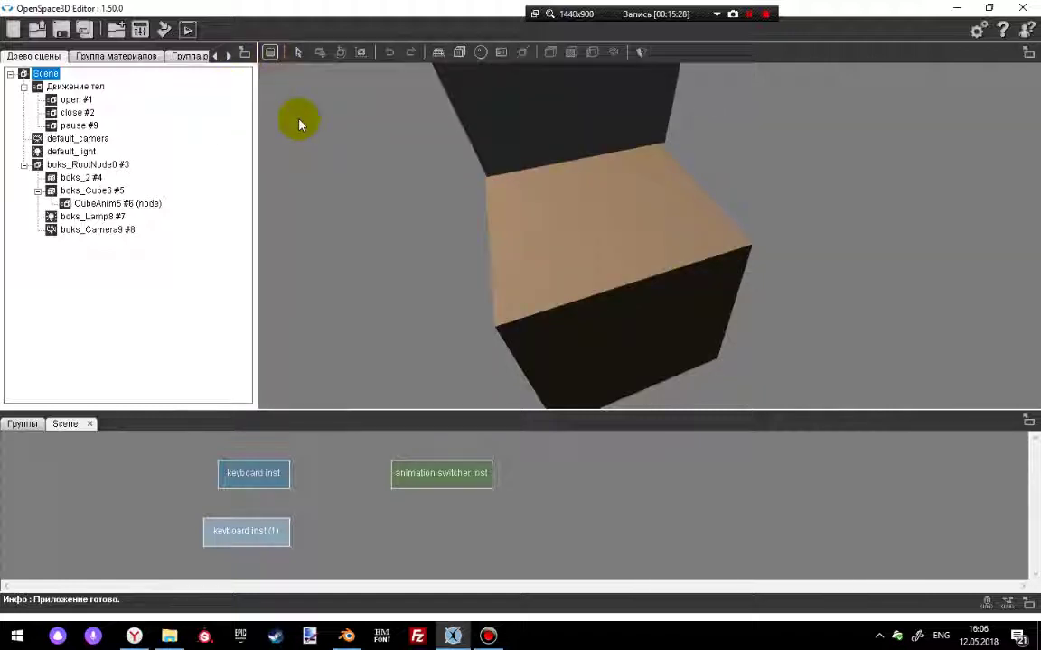
{"action": "left_click", "coordinate": [269, 52]}
{"action": "left_click", "coordinate": [430, 481]}
{"action": "double_click", "coordinate": [430, 481]}
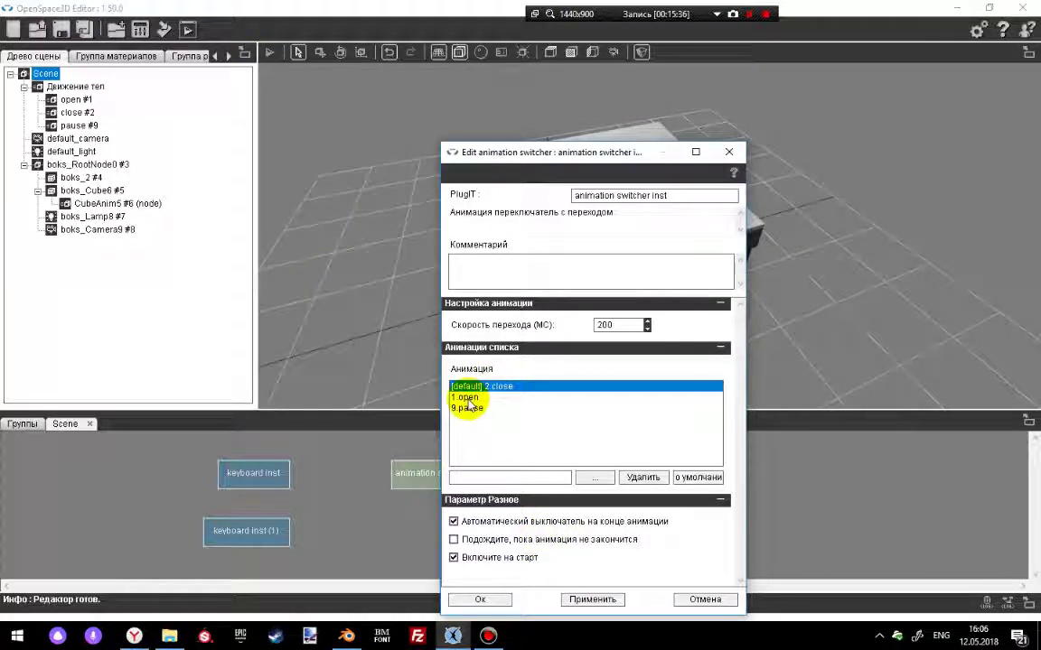
{"action": "left_click", "coordinate": [727, 152]}
- Delete the animation switcher block from the Scene group
{"action": "right_click", "coordinate": [461, 473]}
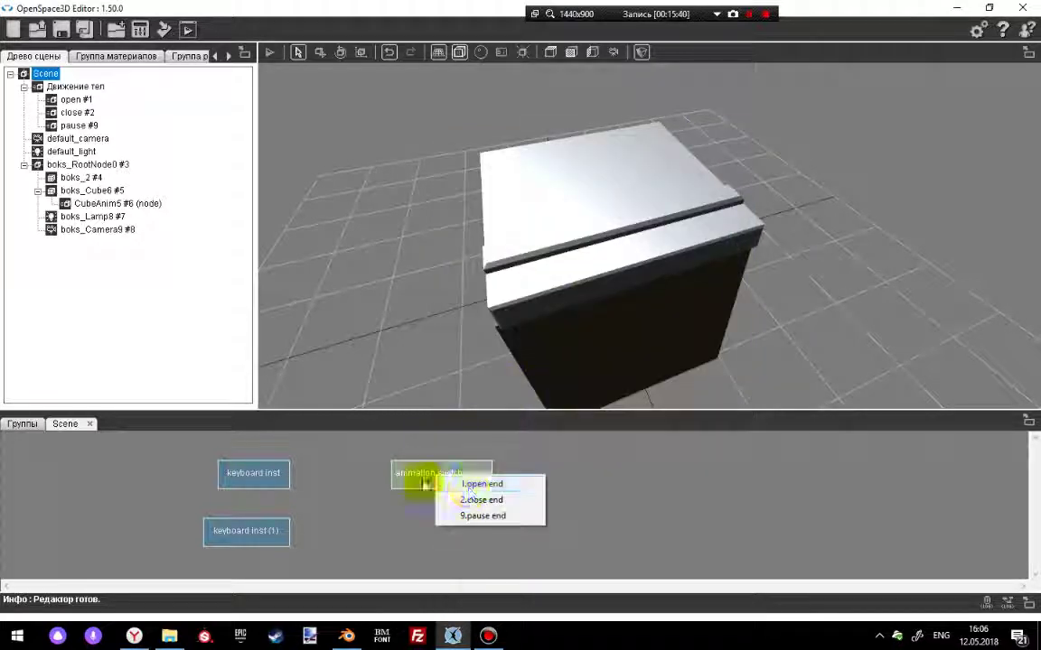
{"action": "left_click", "coordinate": [421, 481]}
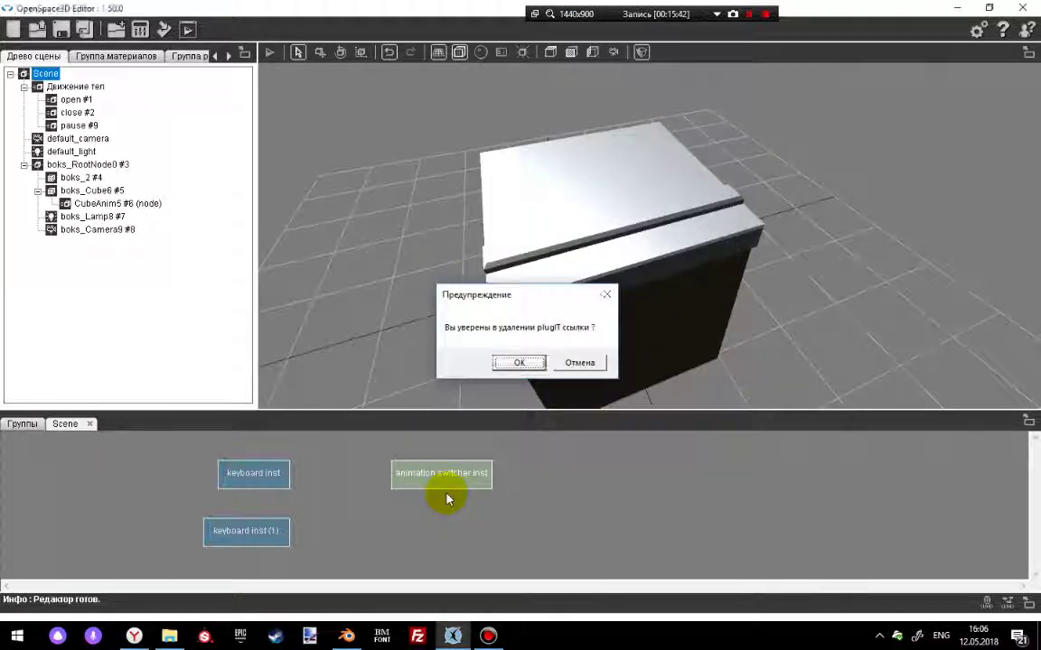
{"action": "key", "text": "Return"}
{"action": "left_click", "coordinate": [425, 497]}
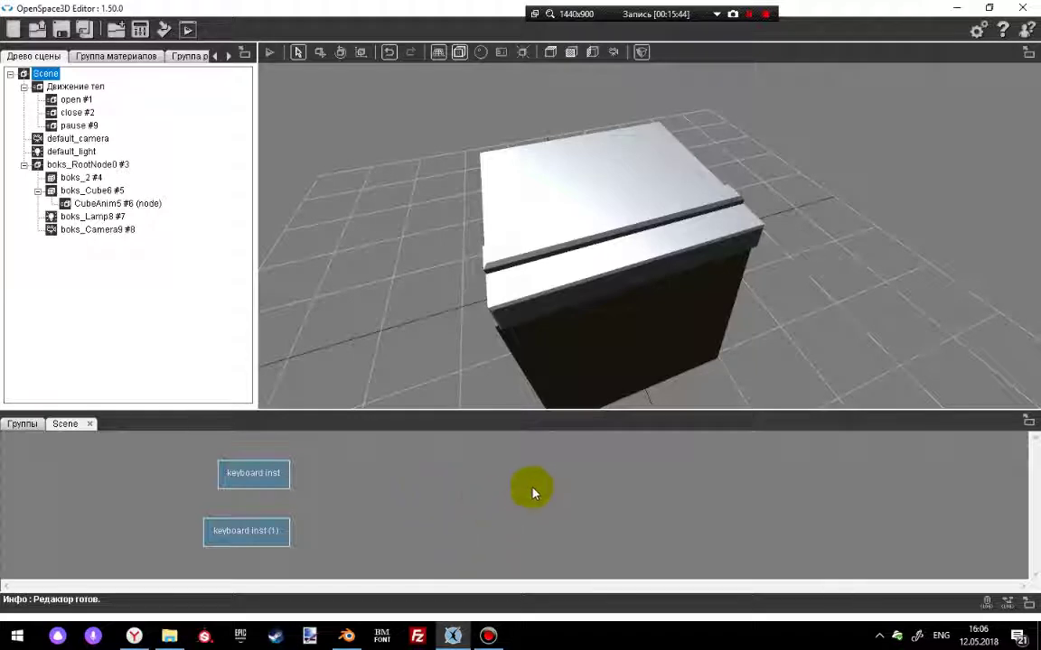
- Add an animation PlugIT to the Scene group, assign it the open cinematic, and accept its settings
{"action": "right_click", "coordinate": [426, 490]}
{"action": "mouse_move", "coordinate": [522, 275]}
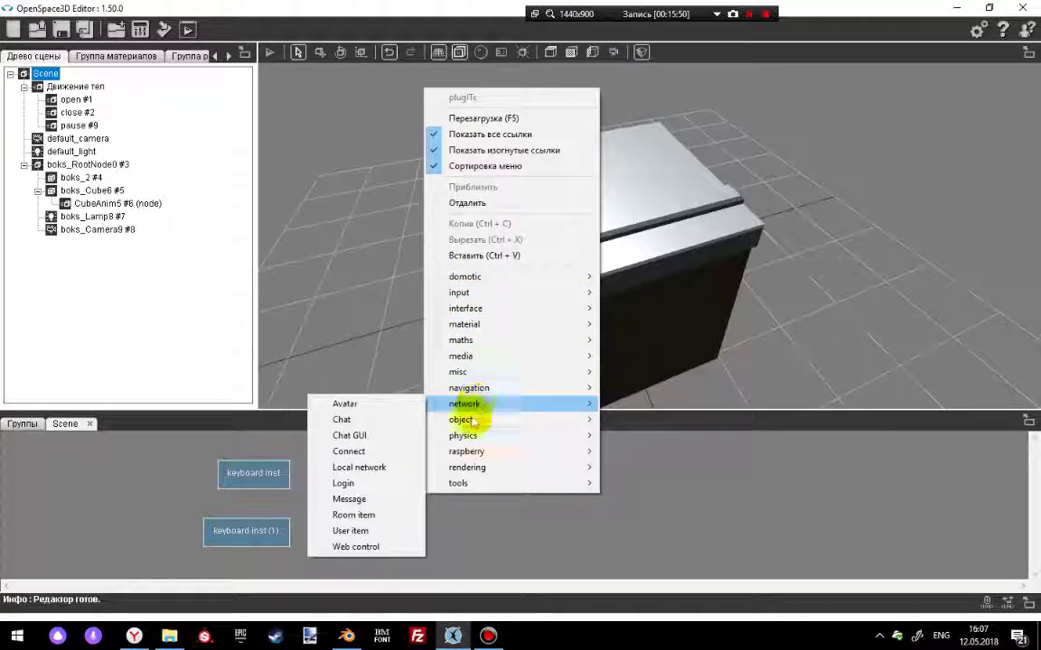
{"action": "mouse_move", "coordinate": [456, 417]}
{"action": "left_click", "coordinate": [311, 229]}
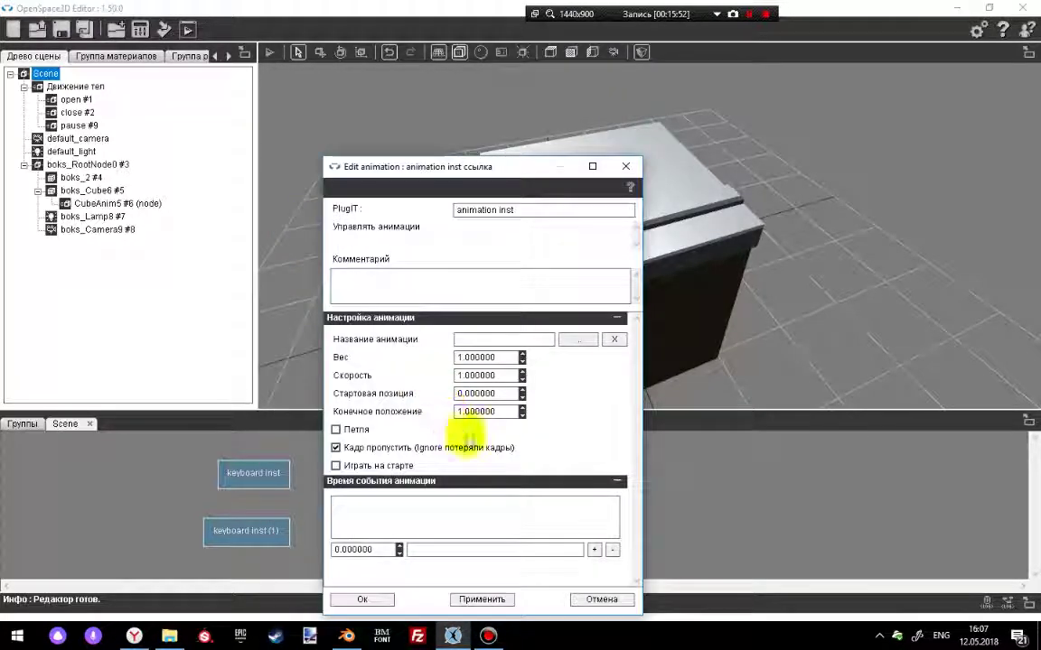
{"action": "left_click", "coordinate": [589, 341]}
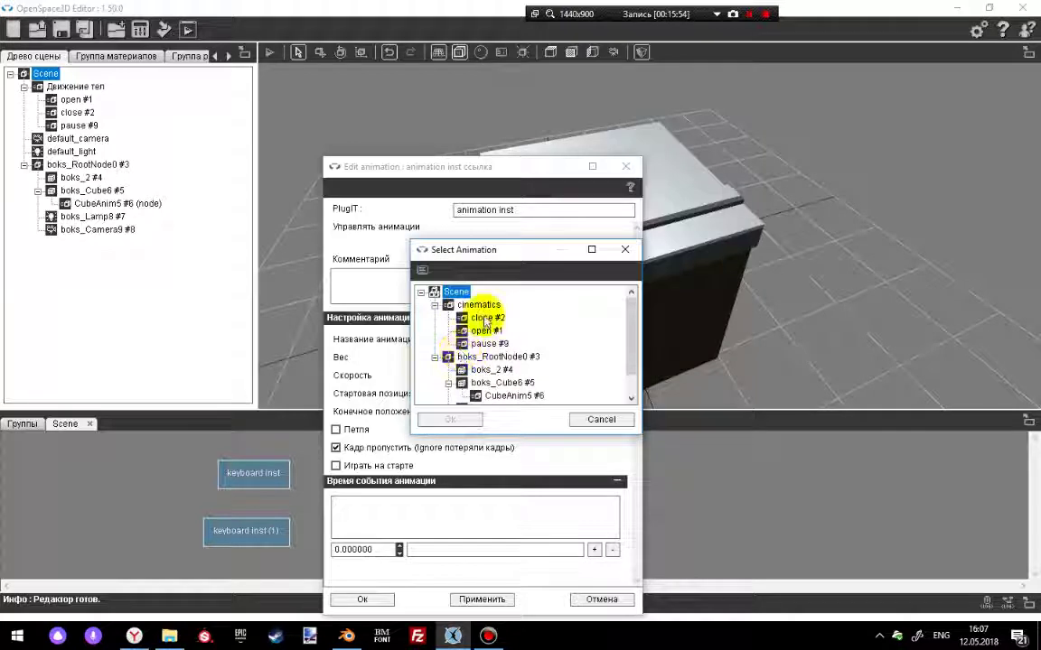
{"action": "left_click", "coordinate": [443, 420]}
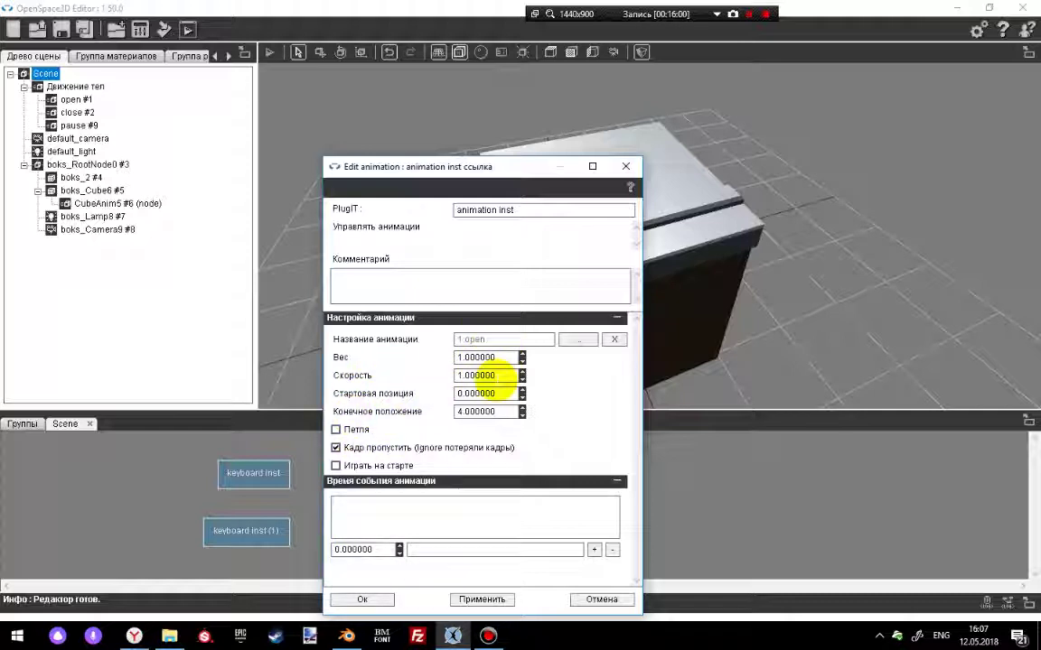
{"action": "left_click", "coordinate": [365, 602]}
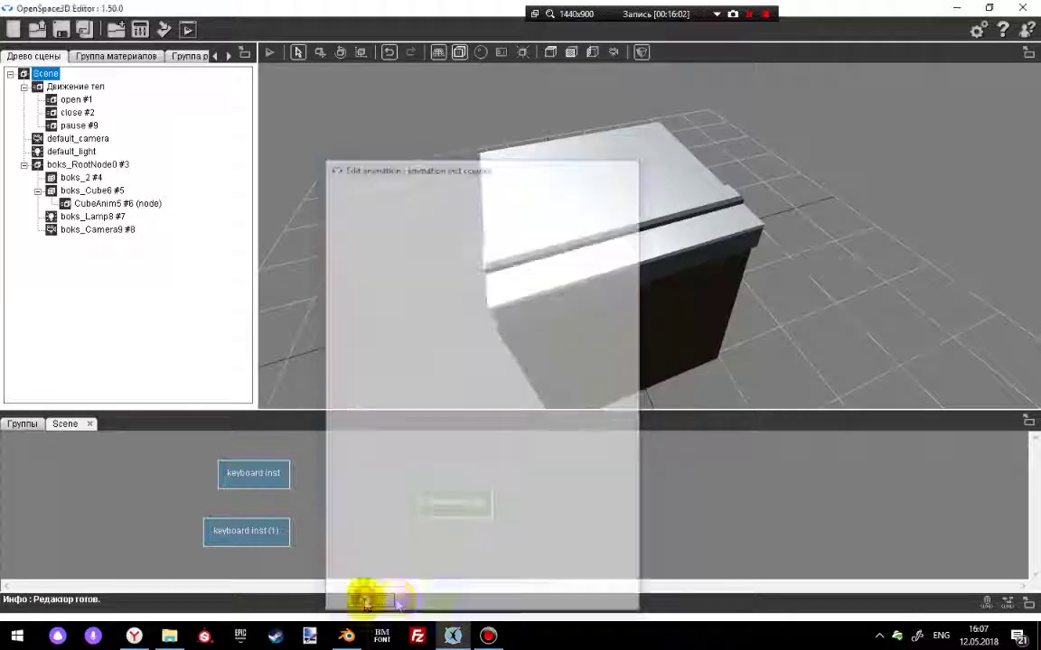
- Move the animation block up and link the first keyboard block's Key down event to its Play action
{"action": "left_click_drag", "start_coordinate": [452, 502], "coordinate": [469, 470]}
{"action": "left_click", "coordinate": [246, 481]}
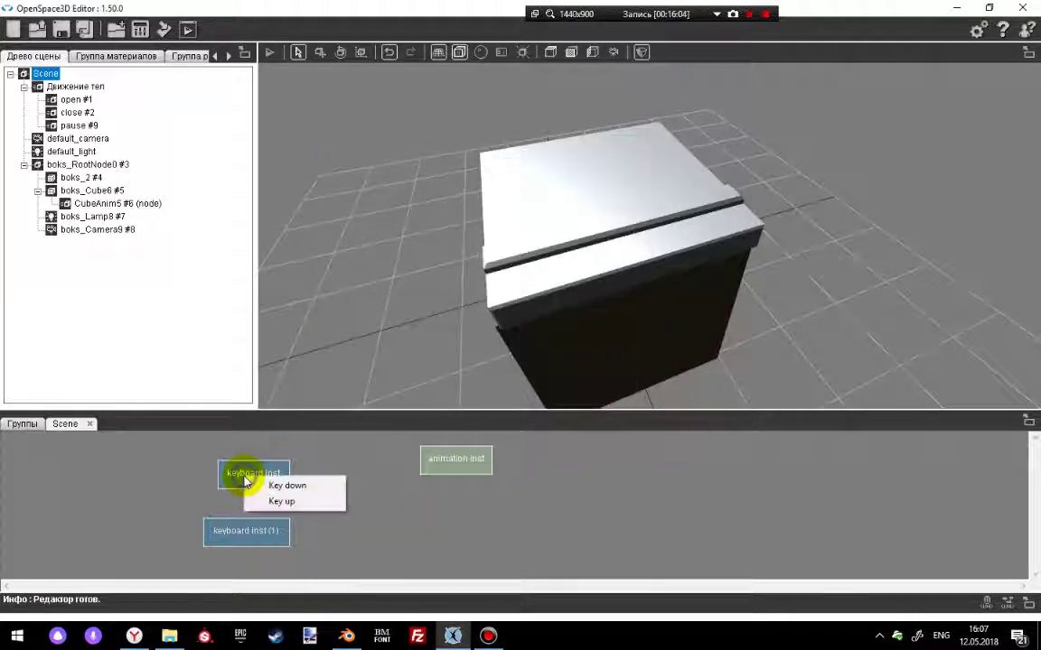
{"action": "left_click", "coordinate": [272, 488]}
{"action": "left_click", "coordinate": [443, 463]}
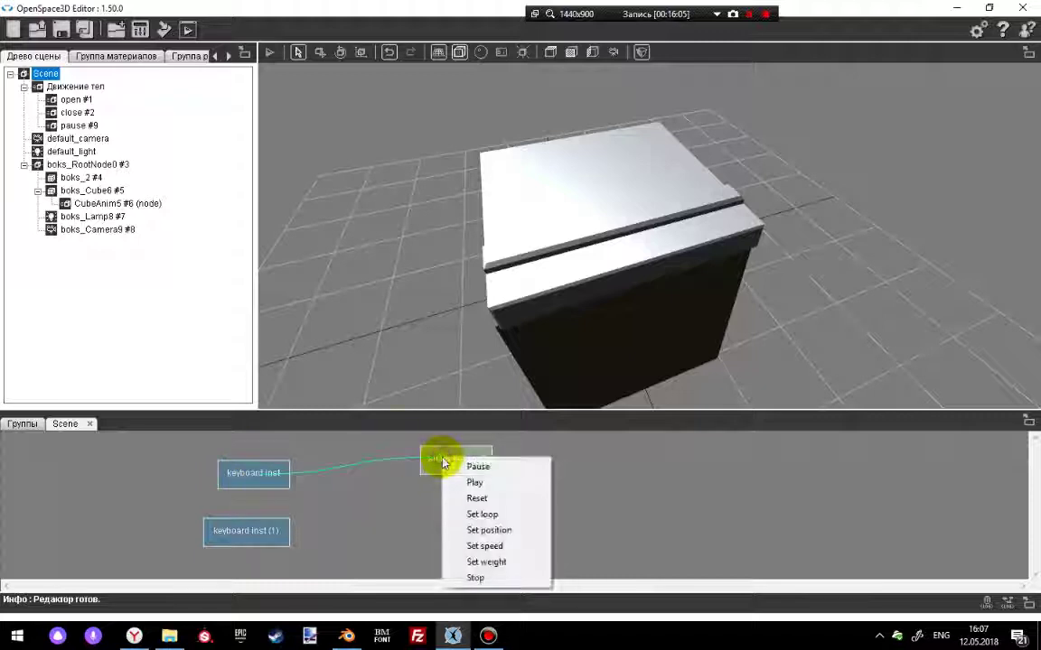
{"action": "left_click", "coordinate": [492, 485]}
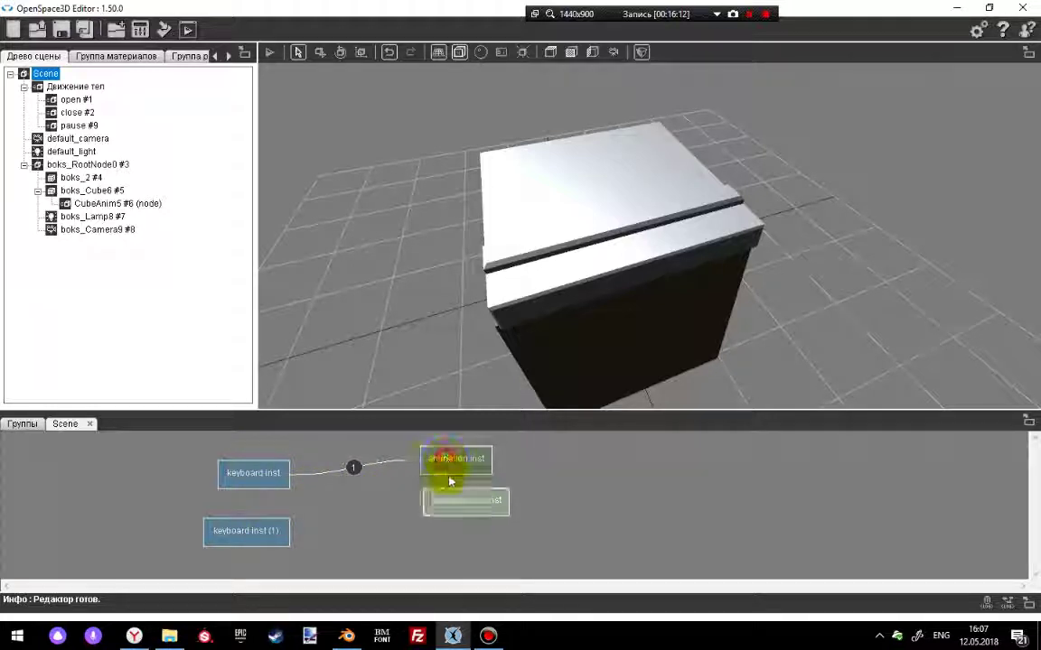
- Duplicate the animation block below the original and assign the close cinematic to the copy
{"action": "left_click_drag", "start_coordinate": [450, 481], "coordinate": [461, 512]}
{"action": "double_click", "coordinate": [463, 524]}
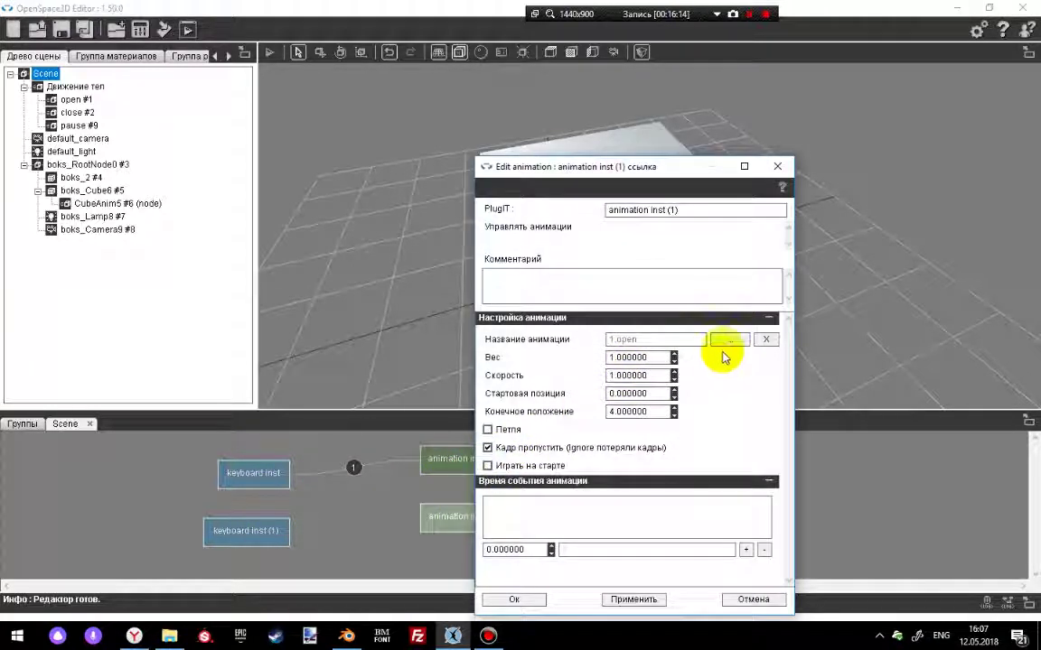
{"action": "left_click", "coordinate": [728, 341]}
{"action": "double_click", "coordinate": [481, 333]}
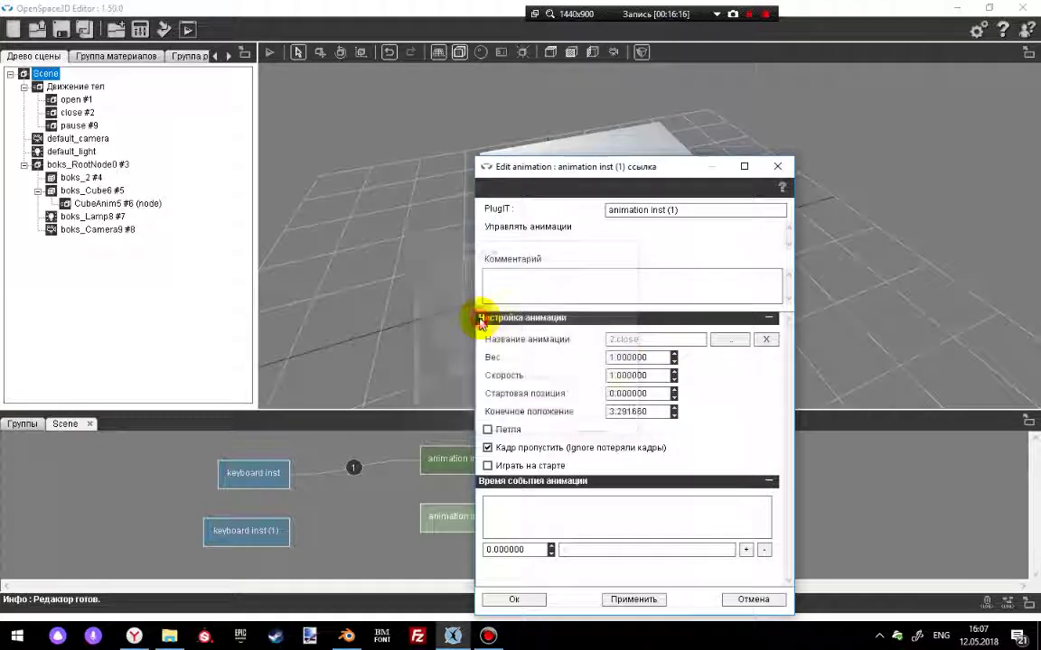
{"action": "left_click", "coordinate": [514, 600]}
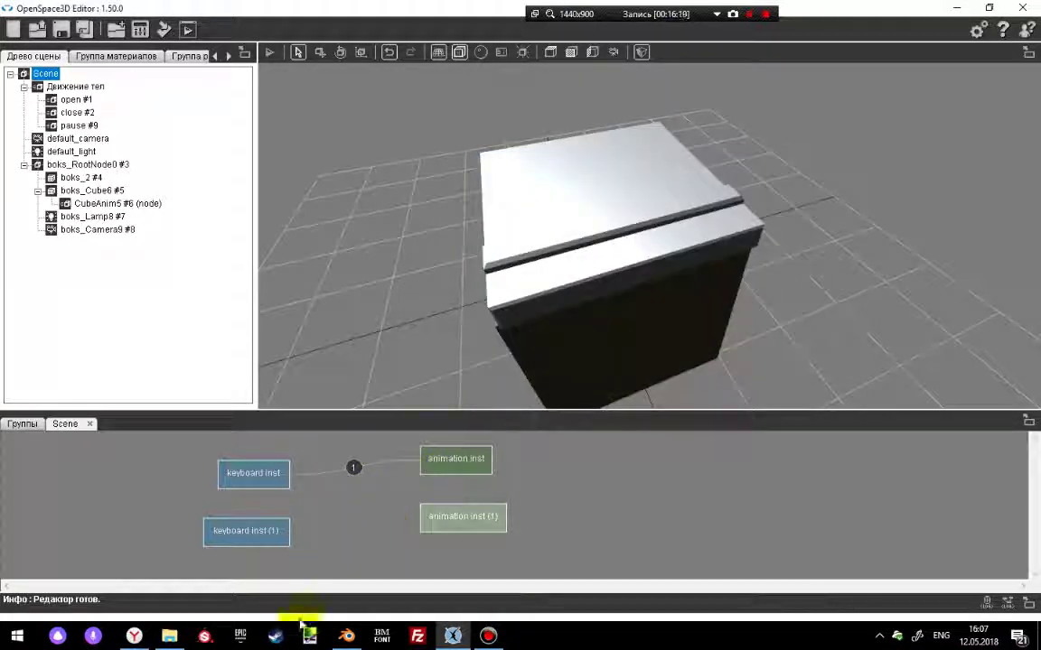
- Rearrange the two keyboard blocks and two animation blocks into two widely spaced, aligned rows
{"action": "left_click_drag", "start_coordinate": [267, 485], "coordinate": [185, 444]}
{"action": "left_click_drag", "start_coordinate": [230, 545], "coordinate": [187, 545]}
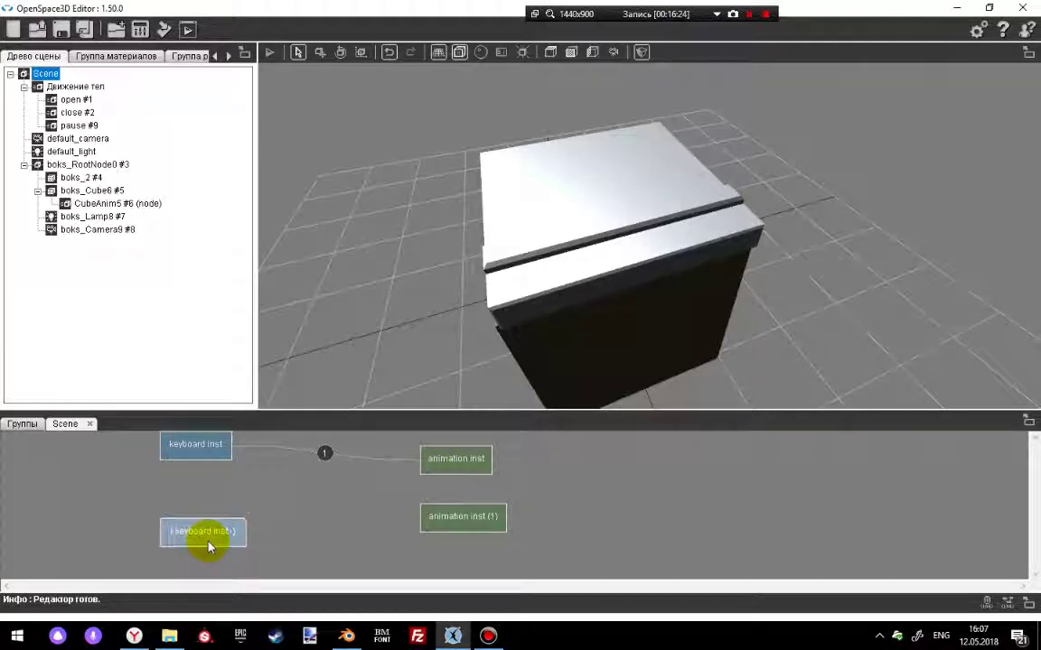
{"action": "mouse_move", "coordinate": [474, 464]}
{"action": "left_mouse_down"}
{"action": "mouse_move", "coordinate": [483, 450]}
{"action": "mouse_move", "coordinate": [474, 450]}
{"action": "left_mouse_up"}
{"action": "left_click_drag", "start_coordinate": [476, 526], "coordinate": [476, 535]}
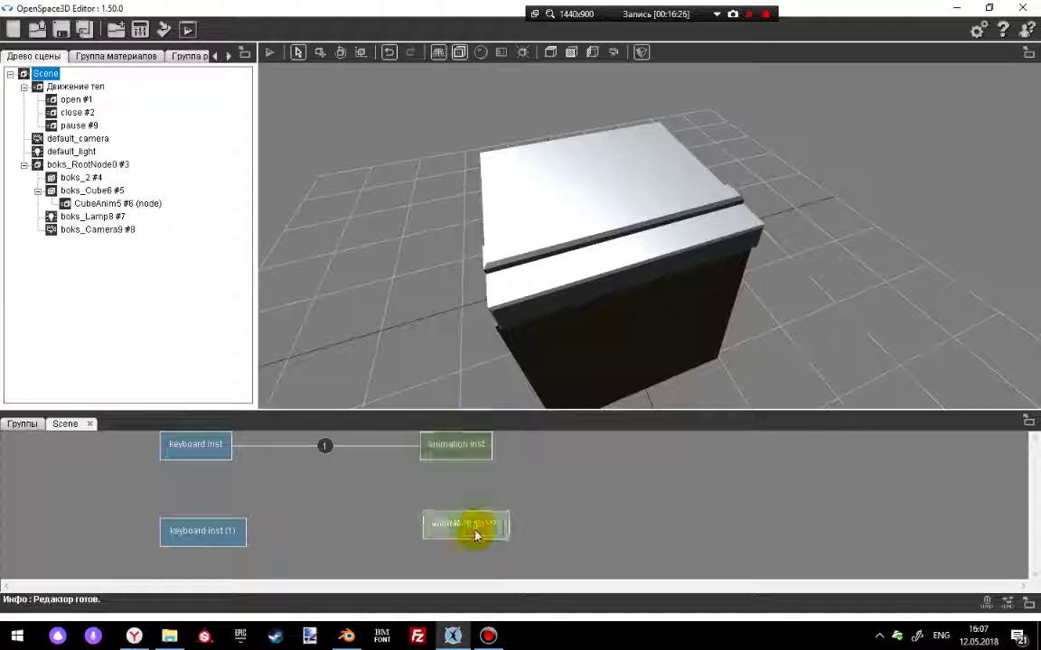
- Link the second keyboard block's Key down event to the second animation block's Play action
{"action": "left_click", "coordinate": [191, 538]}
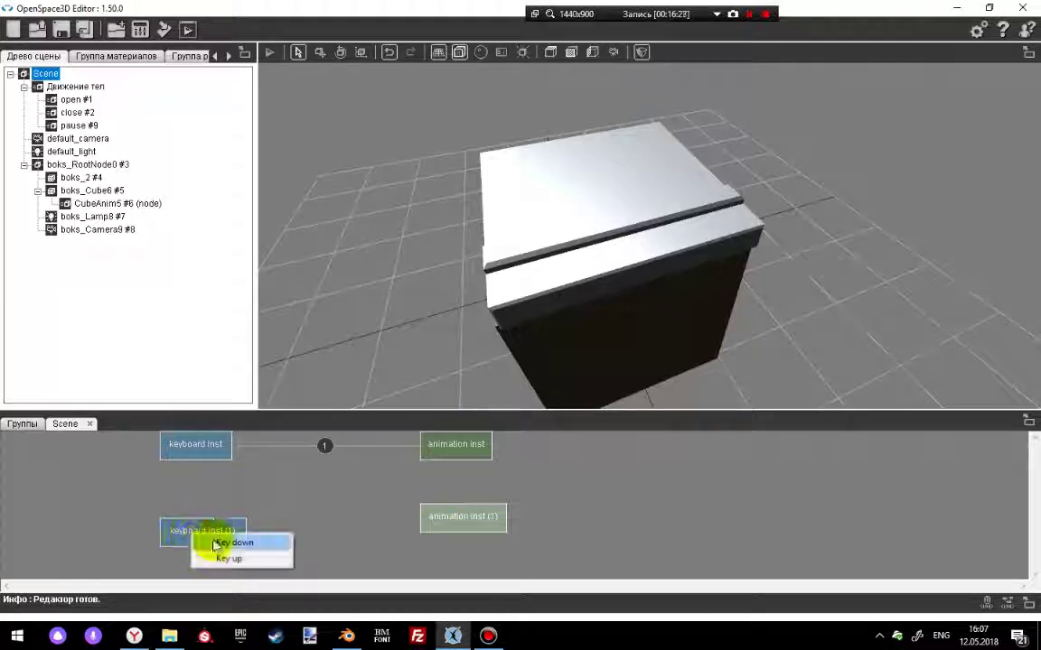
{"action": "left_click", "coordinate": [228, 543]}
{"action": "left_click", "coordinate": [447, 515]}
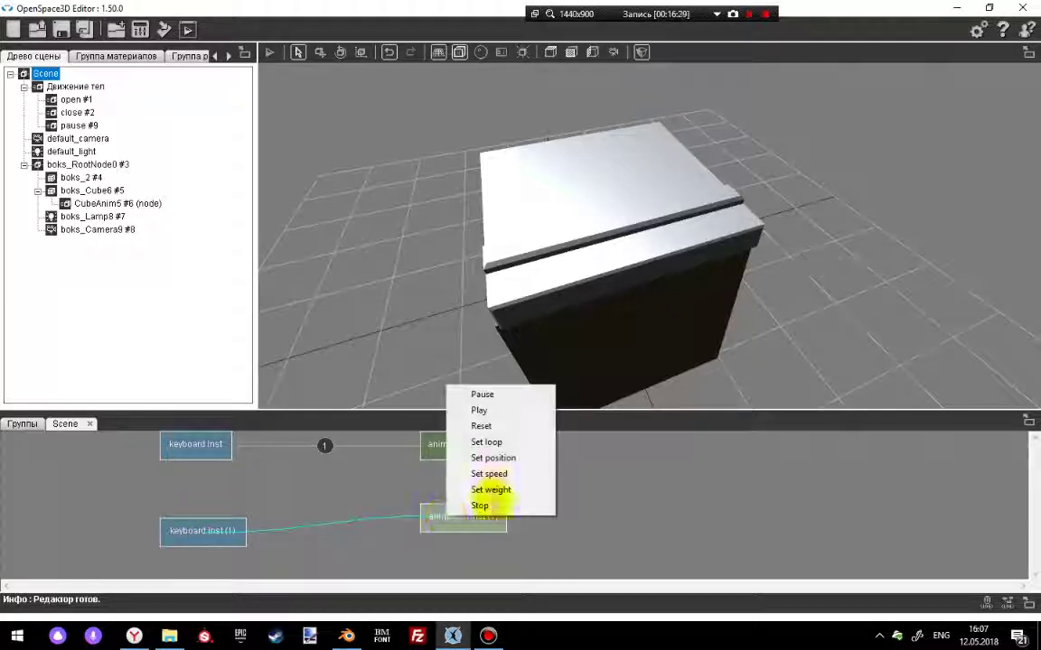
{"action": "left_click", "coordinate": [500, 412]}
- Run the scene and use the linked keys to play the box's open and close animations several times
{"action": "left_click", "coordinate": [269, 52]}
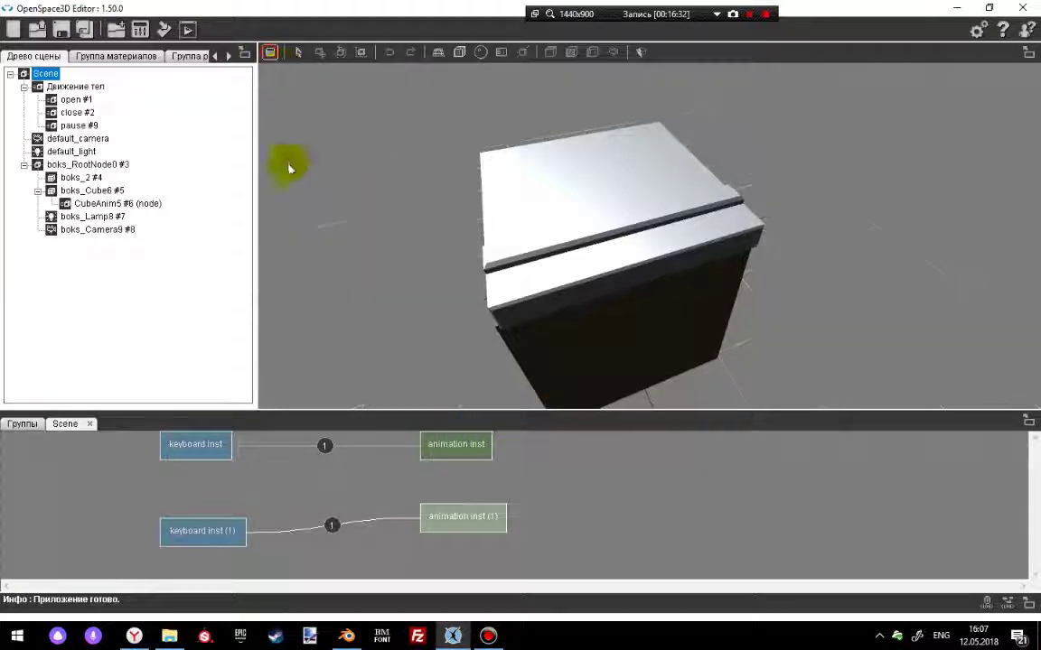
{"action": "key", "text": "space"}
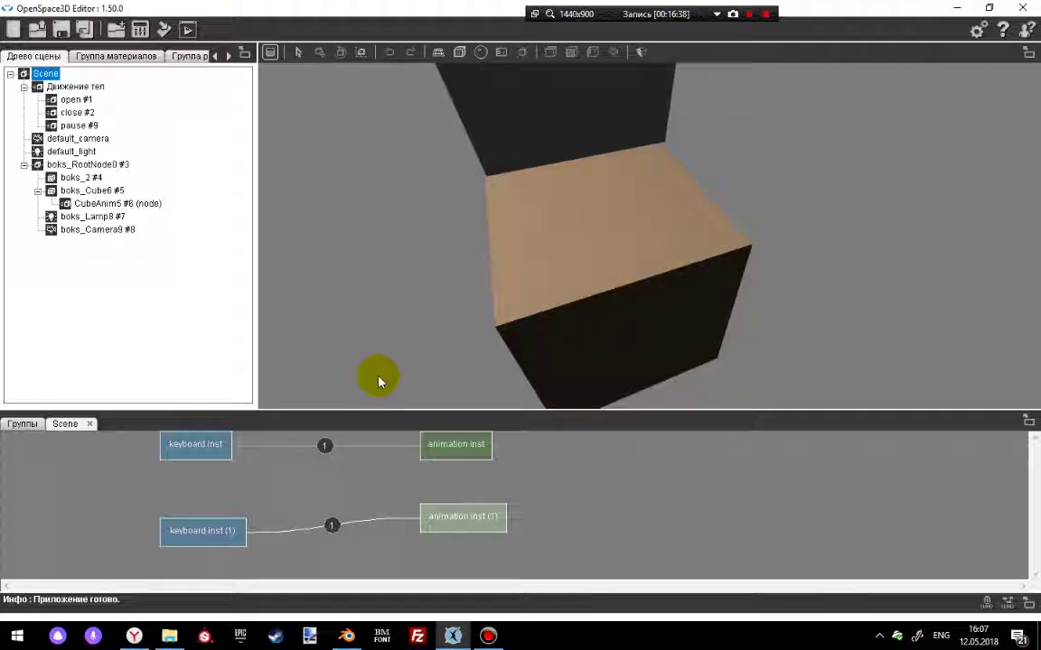
{"action": "key", "text": "space"}
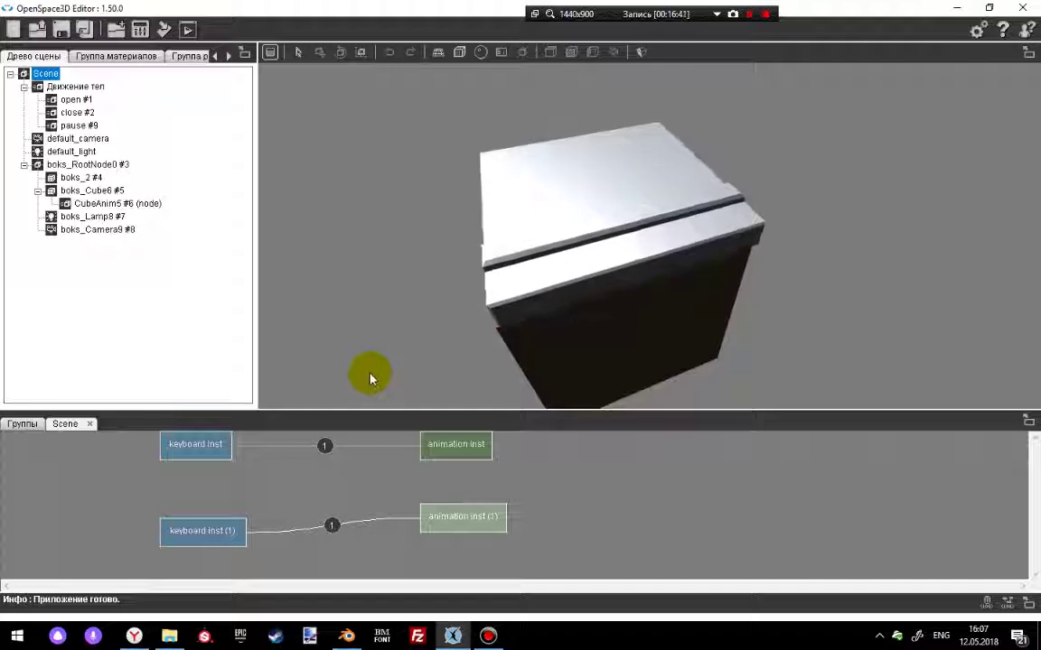
{"action": "key", "text": "space"}
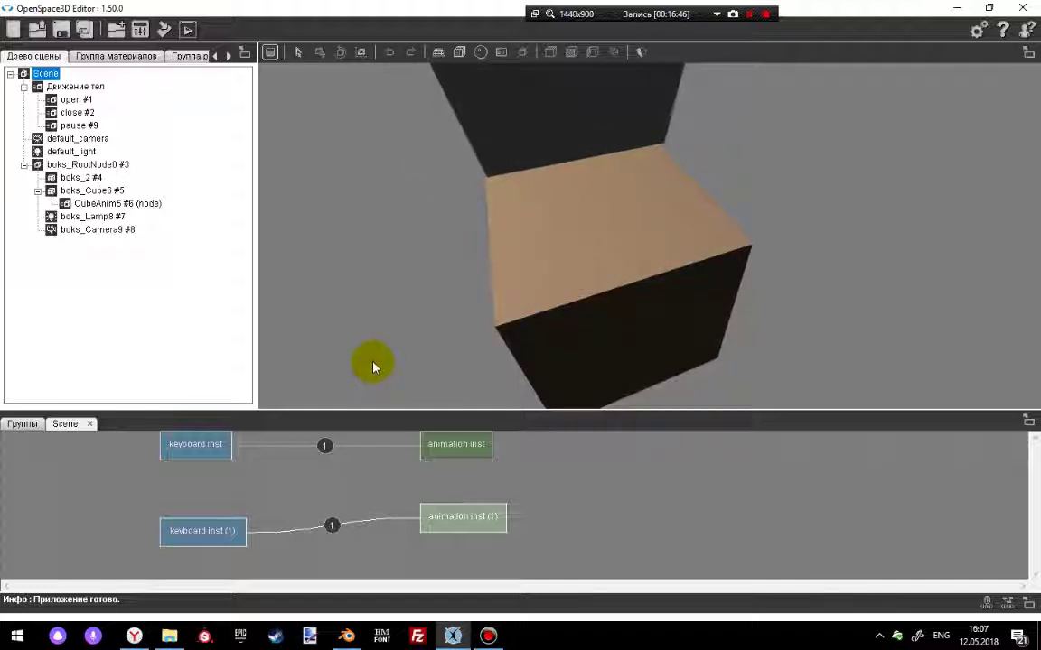
{"action": "key", "text": "space"}
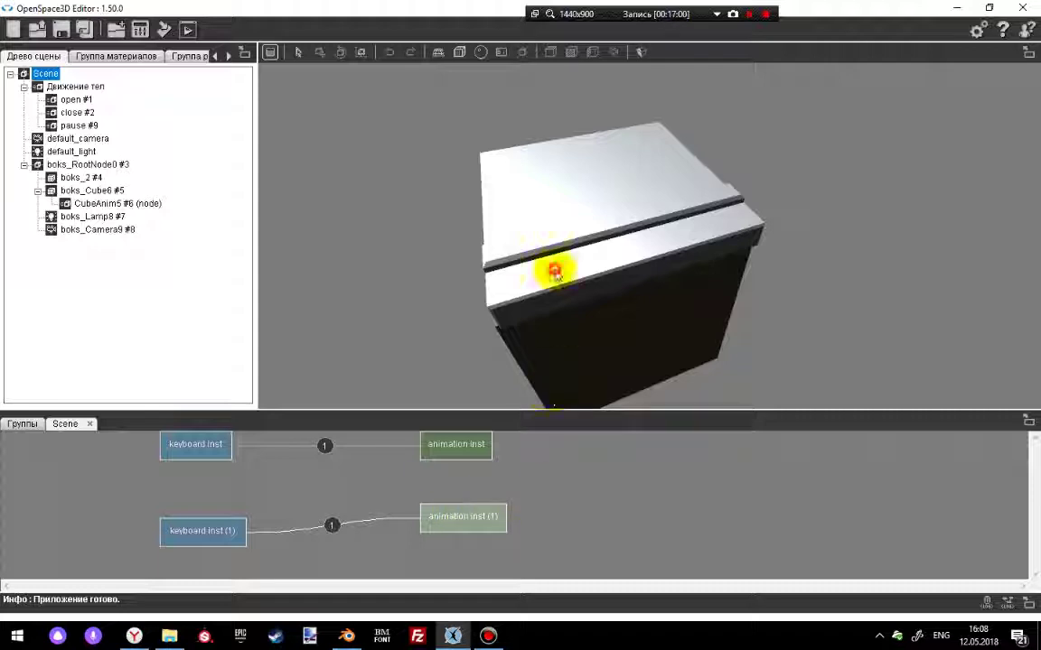
{"action": "key", "text": "o"}
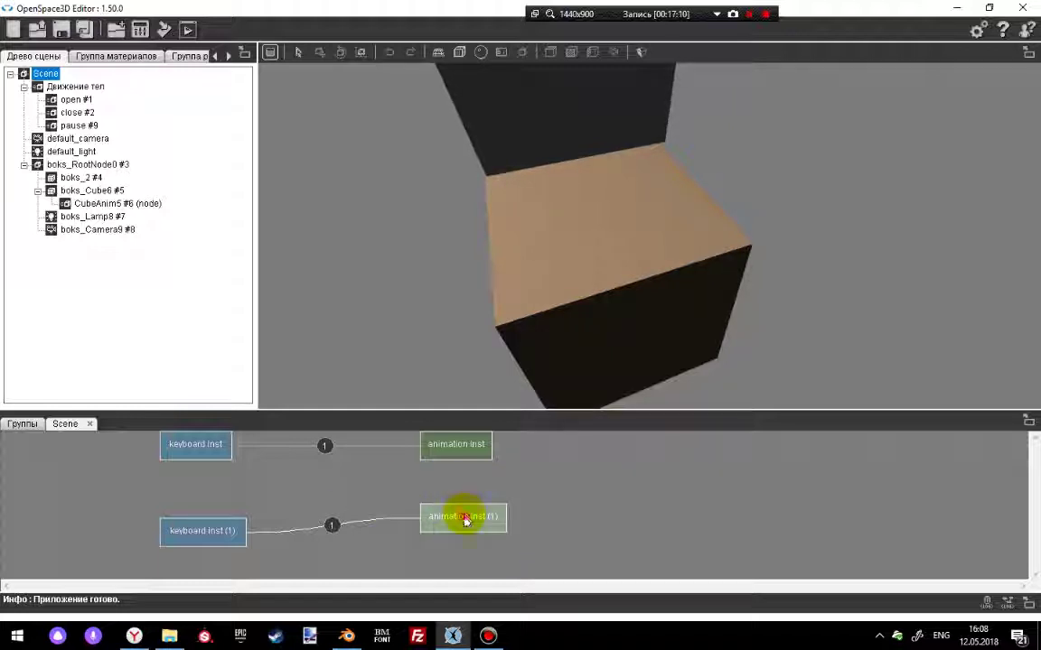
- Lower the second keyboard and animation blocks into one straight row and shift the first keyboard block farther from its animation block
{"action": "left_click_drag", "start_coordinate": [464, 516], "coordinate": [464, 544]}
{"action": "left_click_drag", "start_coordinate": [215, 542], "coordinate": [214, 556]}
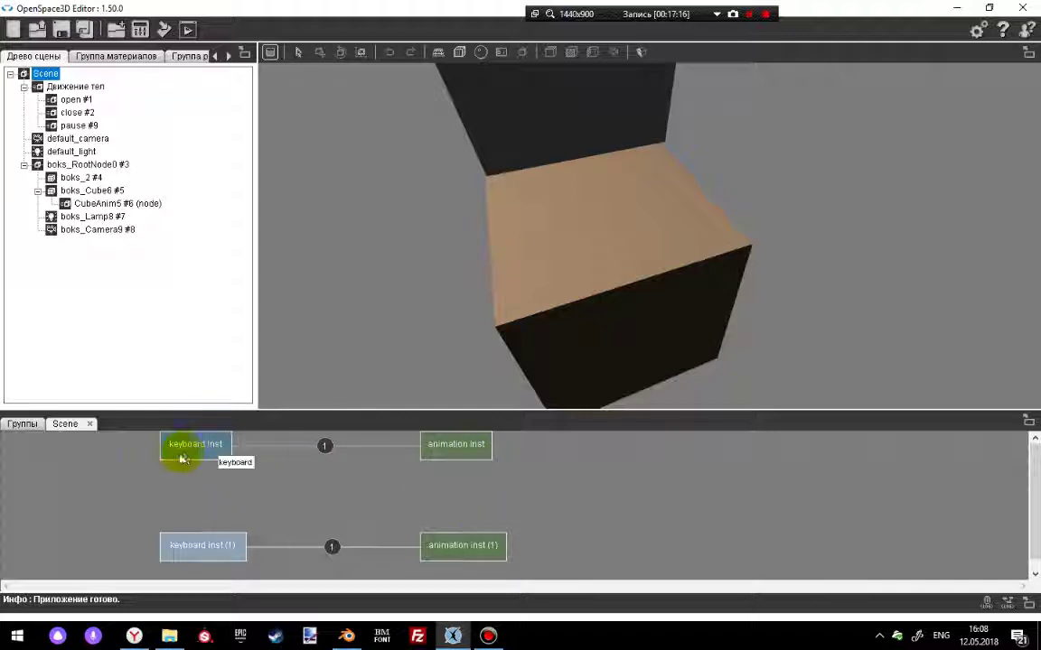
{"action": "left_click_drag", "start_coordinate": [181, 459], "coordinate": [95, 457]}
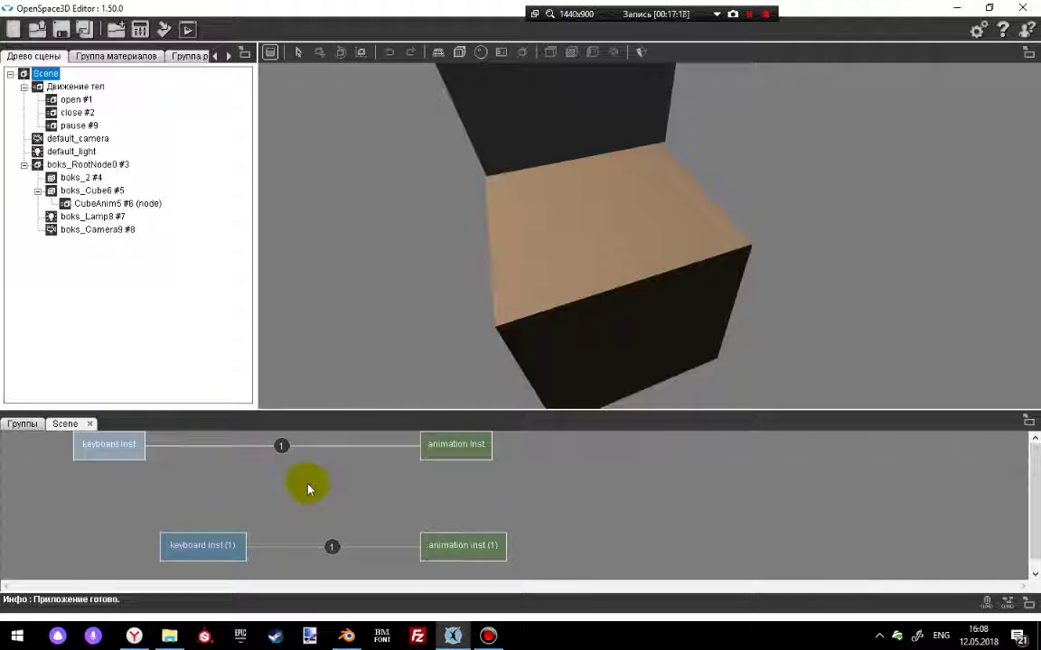
{"action": "right_click", "coordinate": [262, 478]}
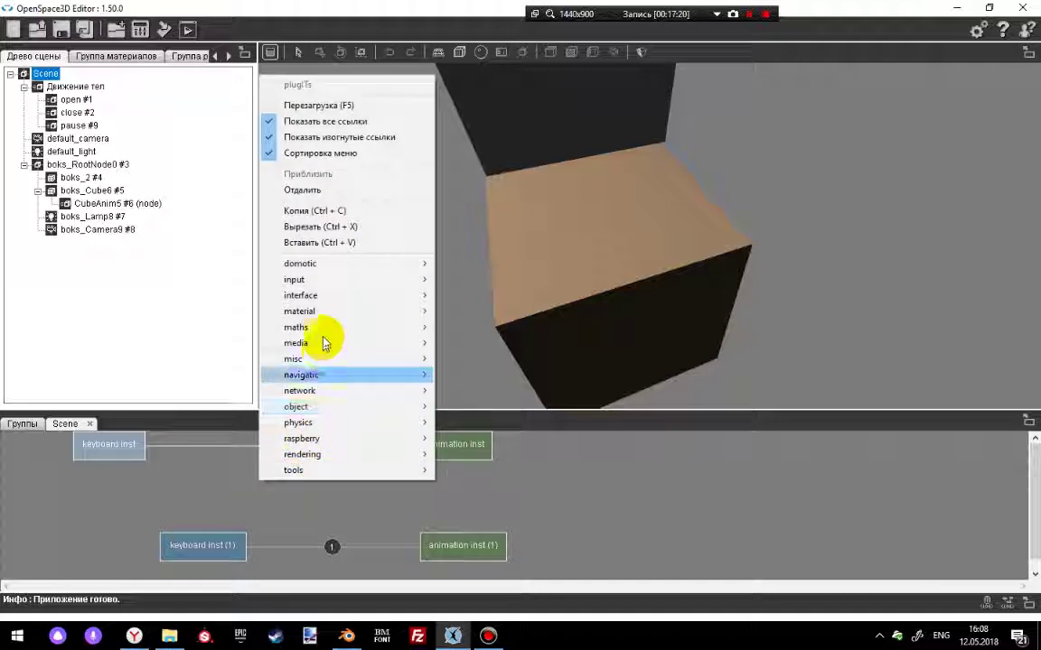
{"action": "mouse_move", "coordinate": [331, 281]}
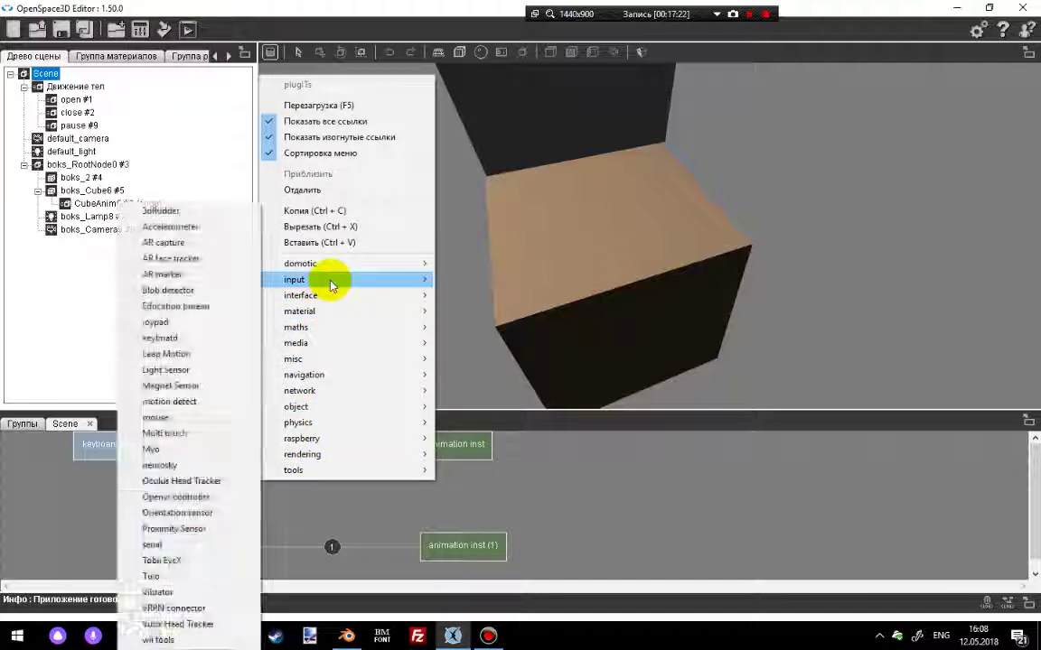
{"action": "mouse_move", "coordinate": [361, 394]}
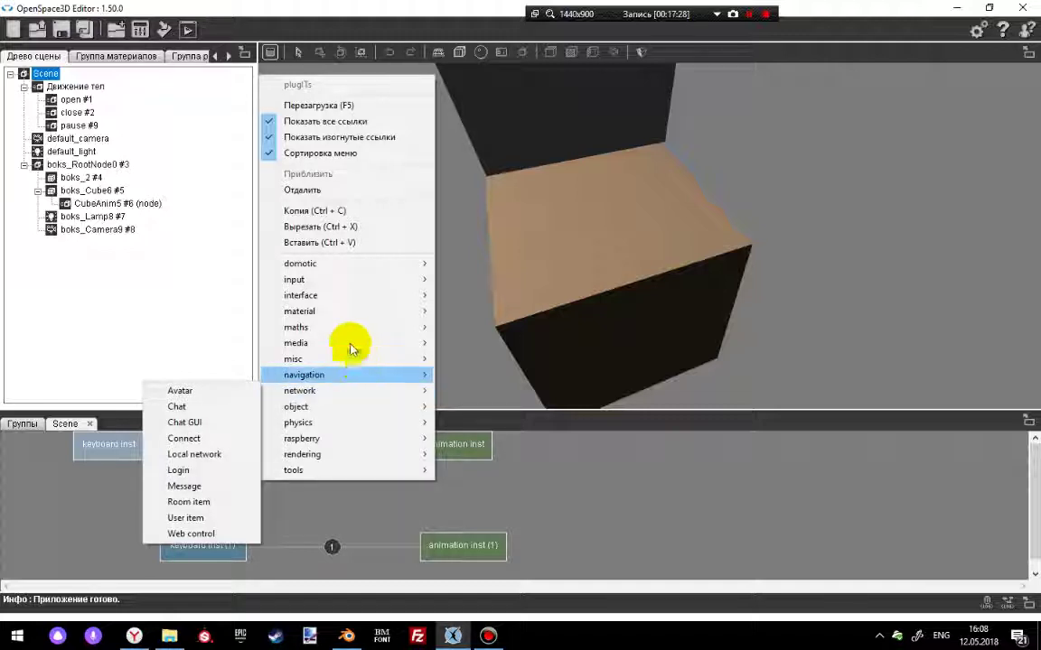
{"action": "left_click", "coordinate": [470, 456]}
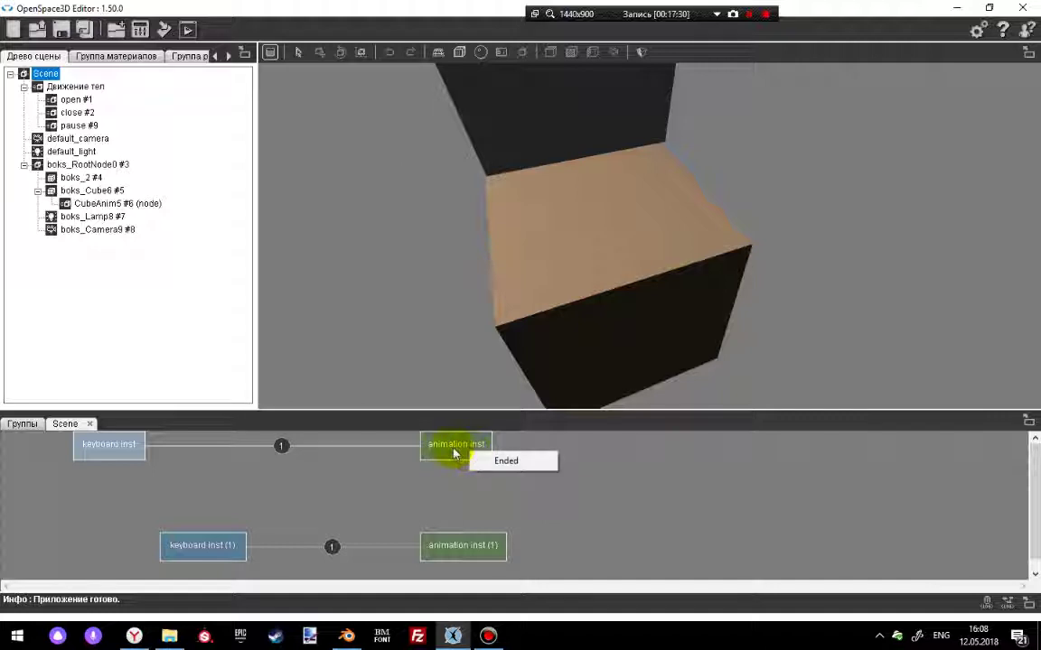
{"action": "left_click_drag", "start_coordinate": [497, 461], "coordinate": [194, 553]}
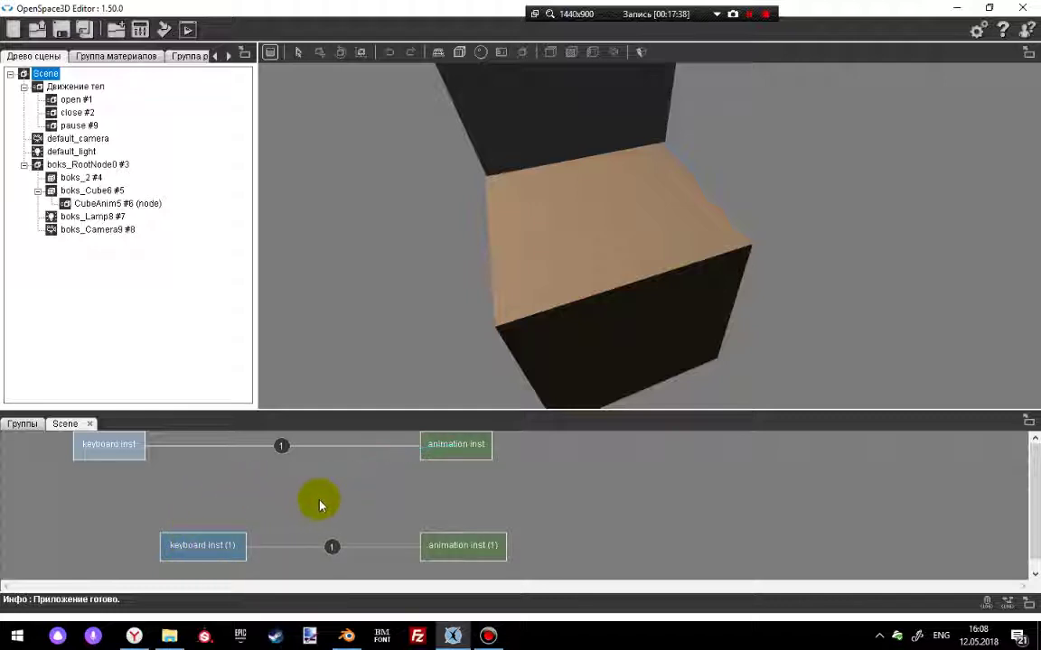
- Shift both keyboard blocks to the graph's left edge and realign them with their animation blocks in two widely spaced rows
{"action": "left_click_drag", "start_coordinate": [204, 558], "coordinate": [94, 554]}
{"action": "left_click_drag", "start_coordinate": [102, 446], "coordinate": [24, 443]}
{"action": "left_click", "coordinate": [97, 557]}
{"action": "left_click_drag", "start_coordinate": [97, 557], "coordinate": [25, 535]}
{"action": "mouse_move", "coordinate": [465, 546]}
{"action": "left_mouse_down"}
{"action": "mouse_move", "coordinate": [472, 474]}
{"action": "mouse_move", "coordinate": [472, 560]}
{"action": "left_mouse_up"}
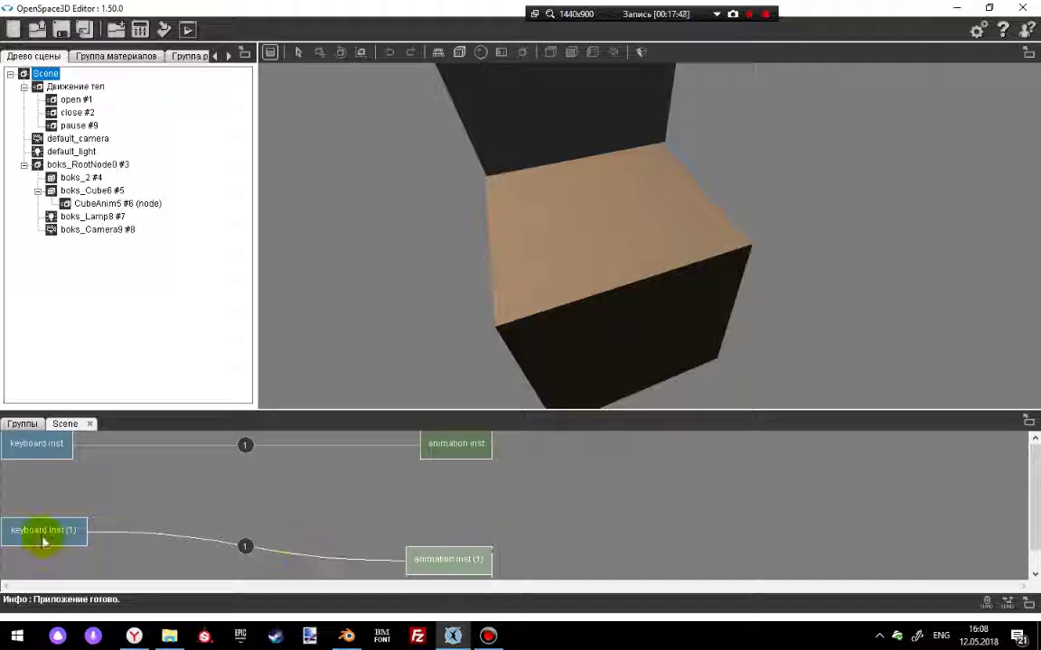
{"action": "left_click_drag", "start_coordinate": [42, 539], "coordinate": [38, 569]}
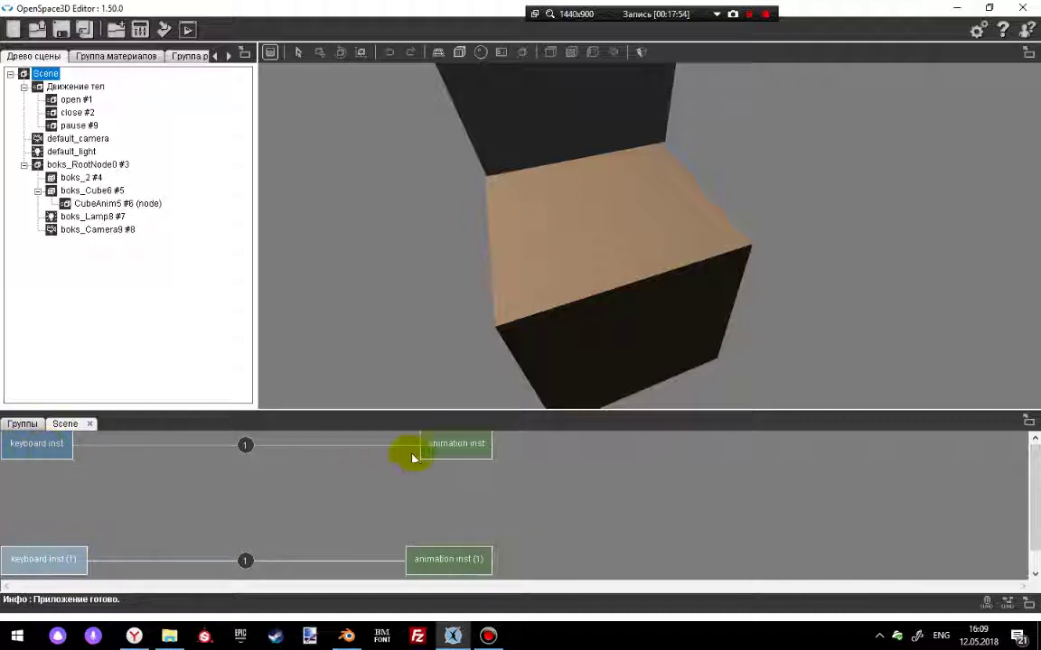
{"action": "left_click_drag", "start_coordinate": [465, 446], "coordinate": [449, 443]}
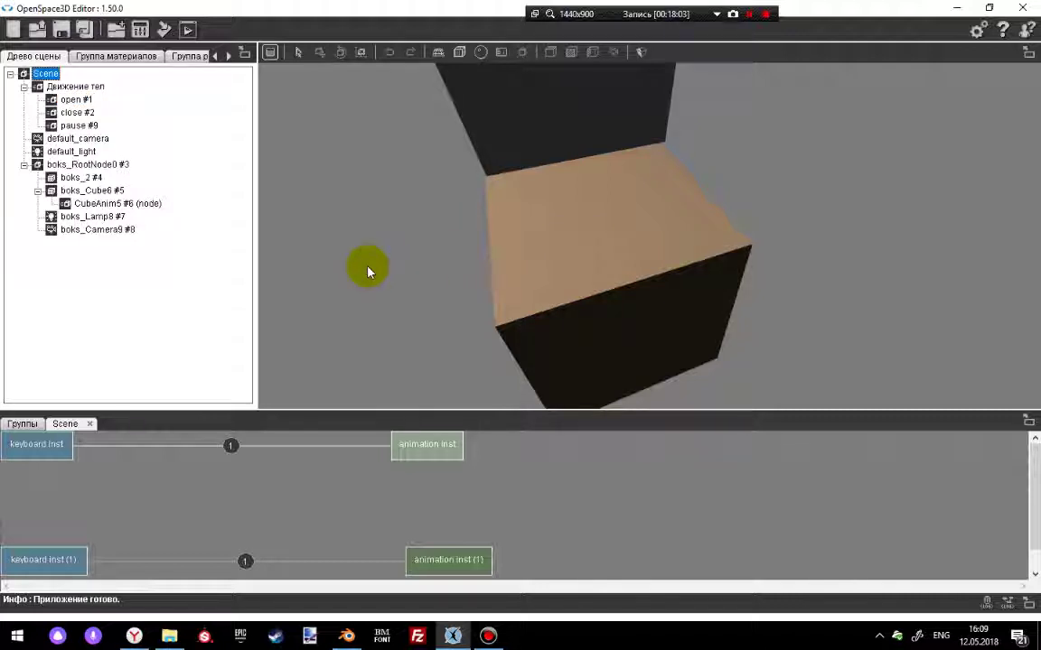
- Replay the open and close animations with the linked keys while viewing the whole box from the side
{"action": "left_click_drag", "start_coordinate": [541, 174], "coordinate": [671, 302]}
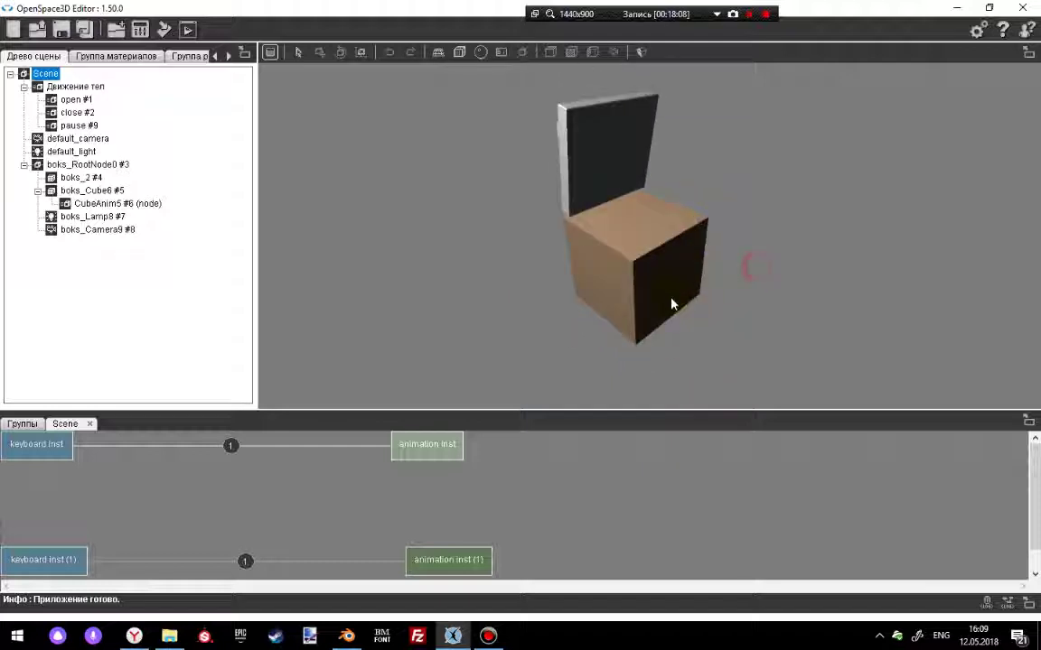
{"action": "key", "text": "c"}
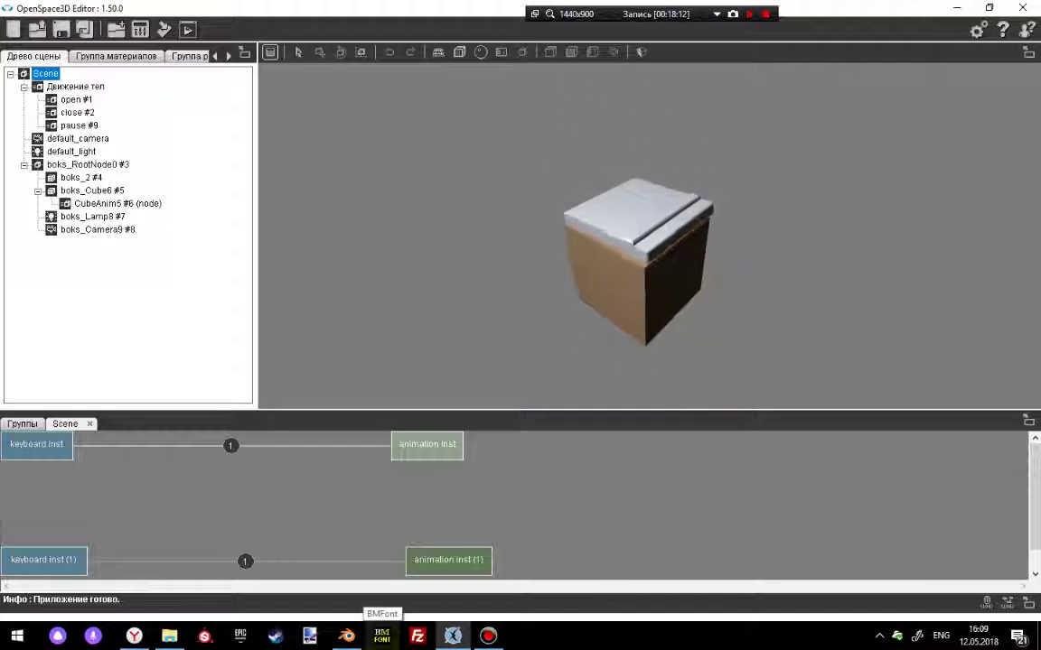
{"action": "key", "text": "o"}
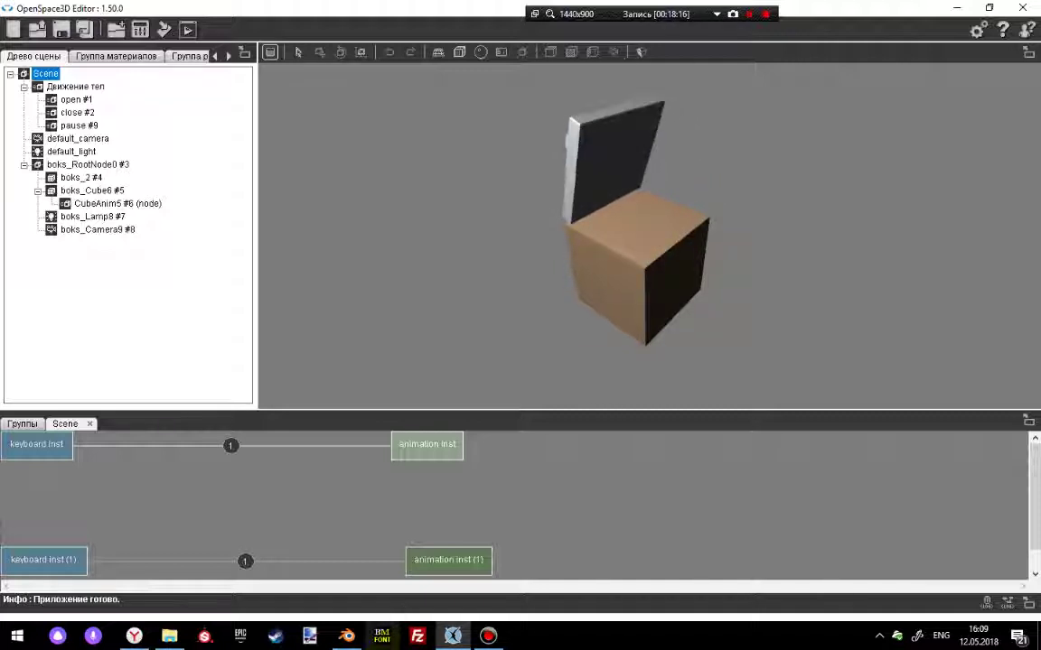
{"action": "key", "text": "c"}
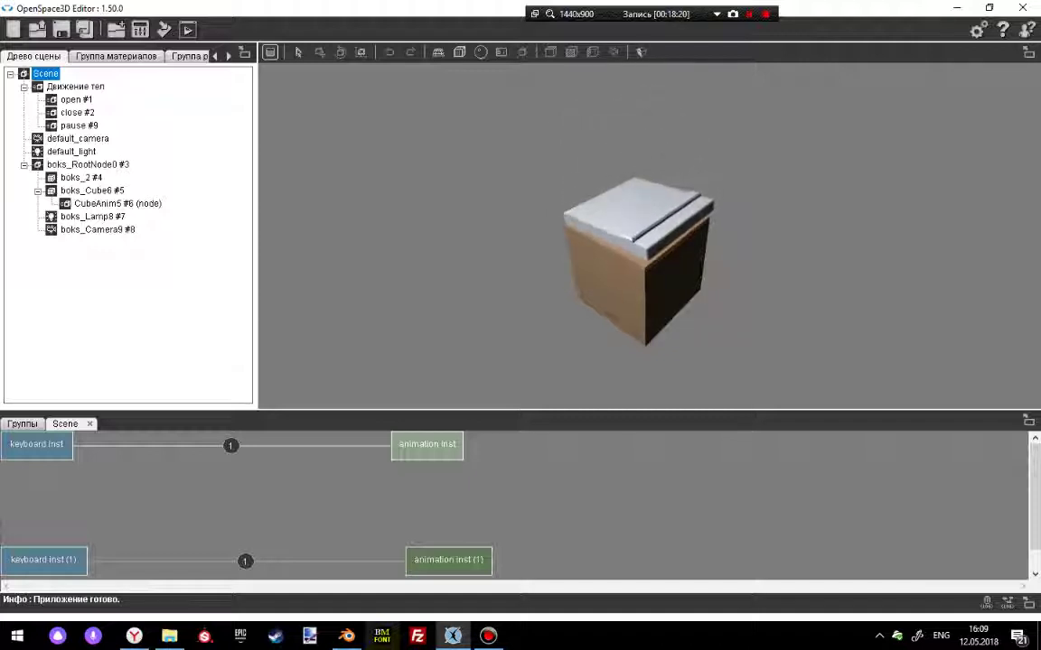
{"action": "key", "text": "o"}
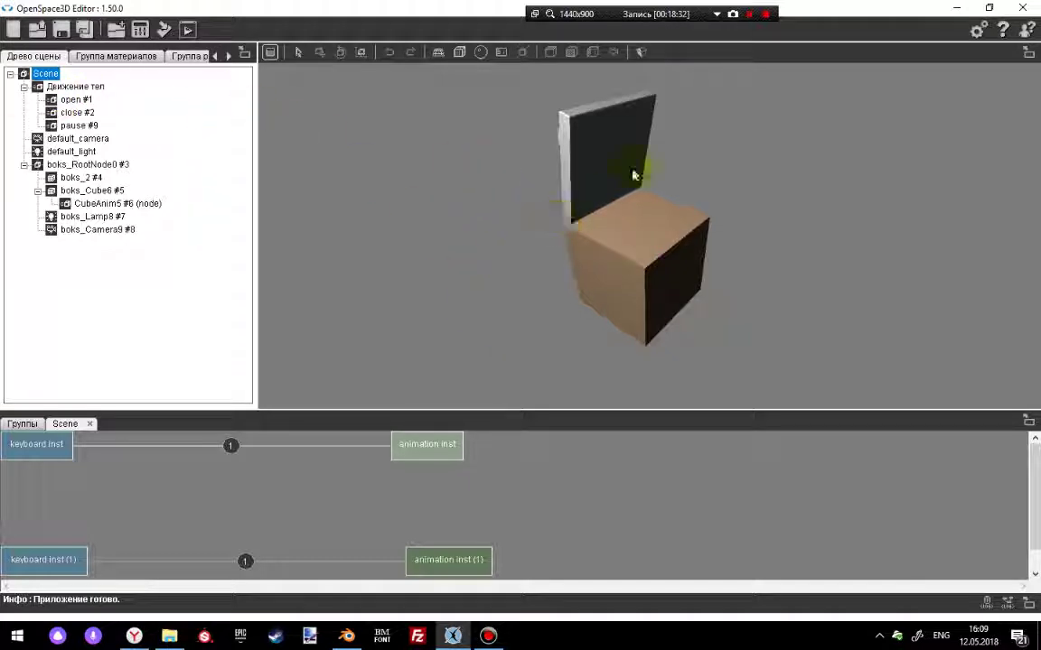
{"action": "left_click", "coordinate": [765, 15]}
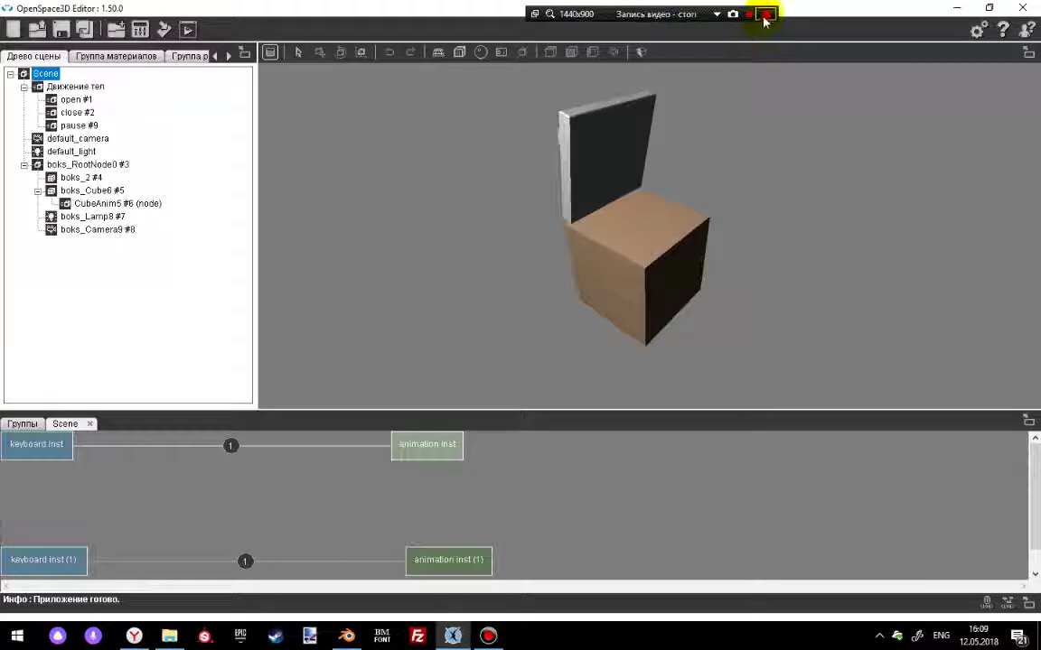